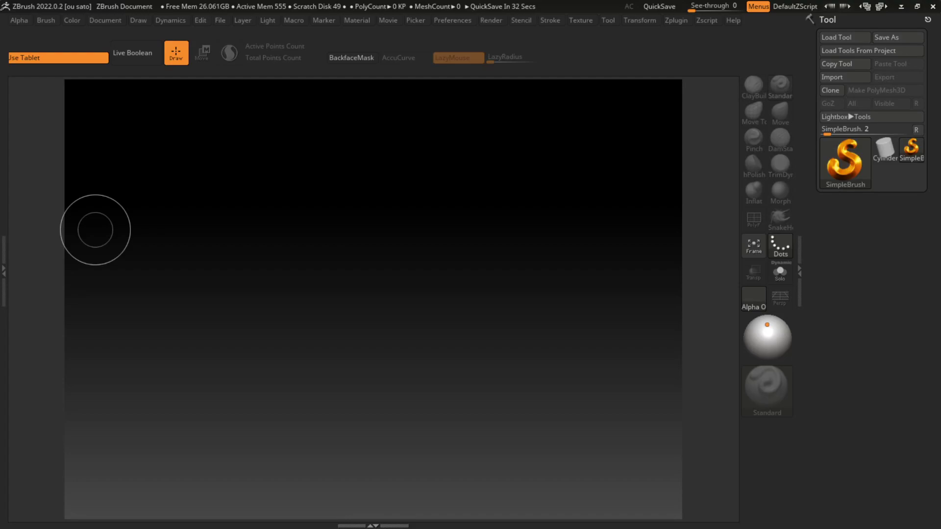
Start from Cylinder3D and append a Sphere3D subtool, making the sphere active
left_click(886, 150)
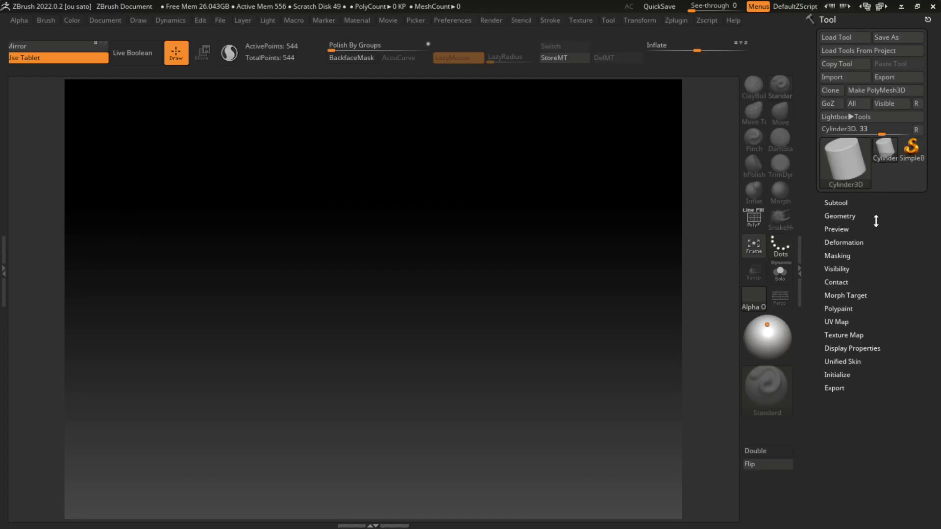
left_click(844, 202)
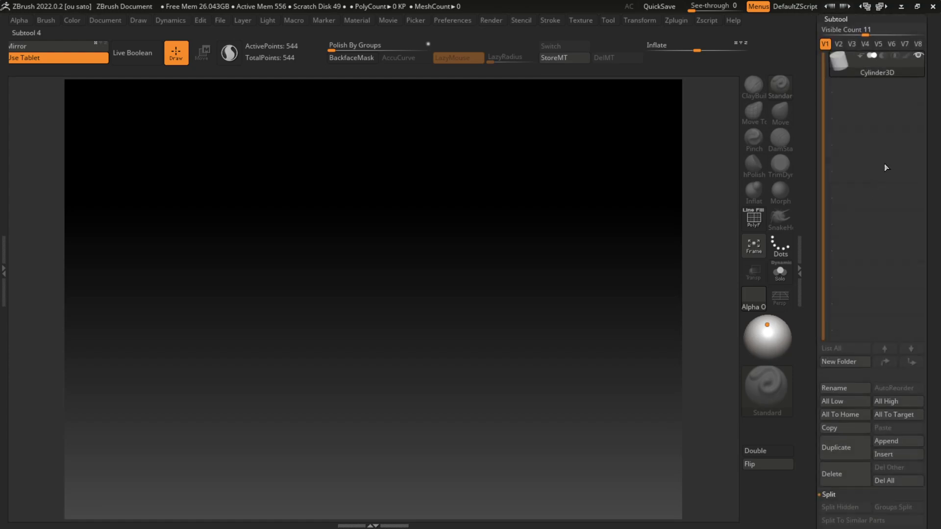
left_click(892, 443)
left_click(358, 345)
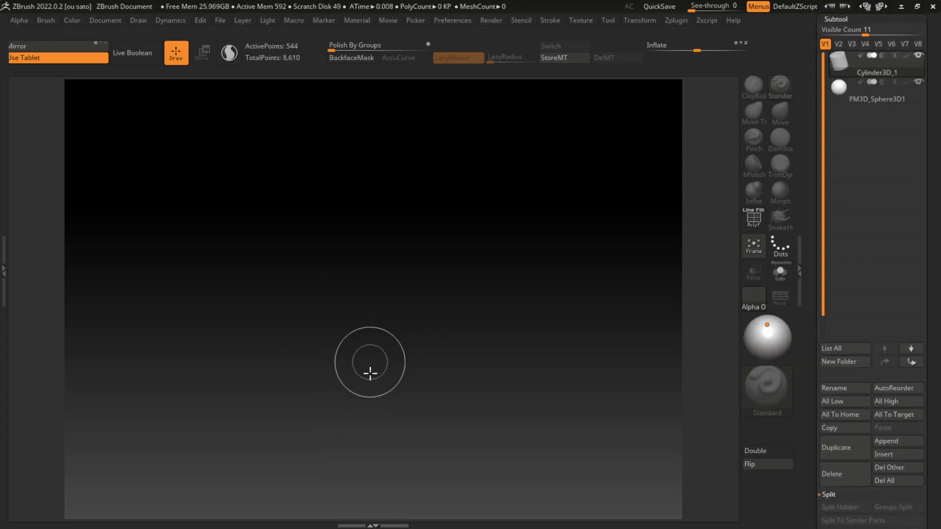
left_click(894, 94)
Hide the cylinder and convert the sphere into its own polymesh, PM3D_Sphere3D1_1
key("space")
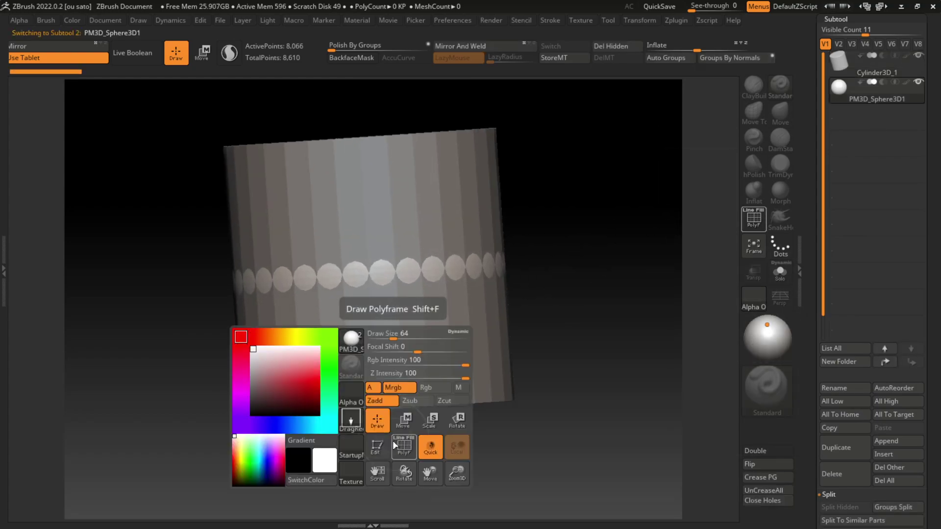
left_click(918, 55)
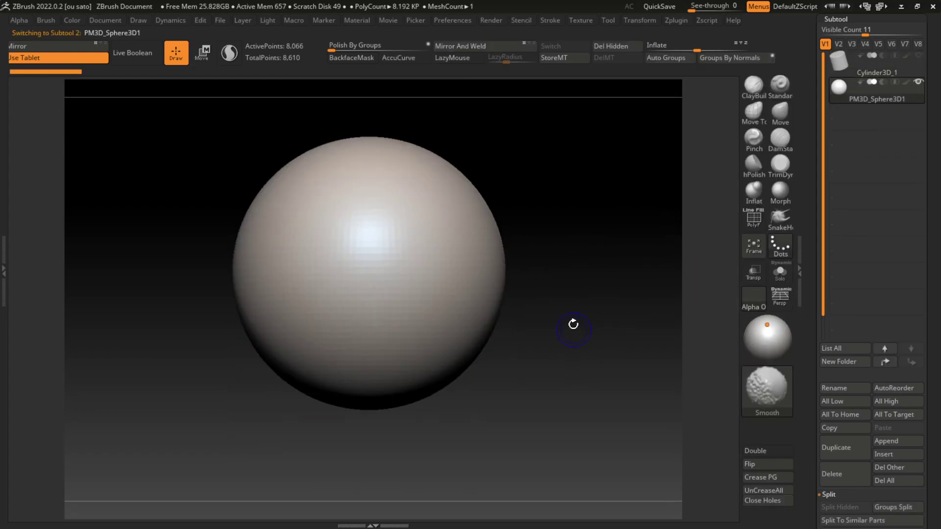
key("s")
left_click_drag(568, 261, 601, 261)
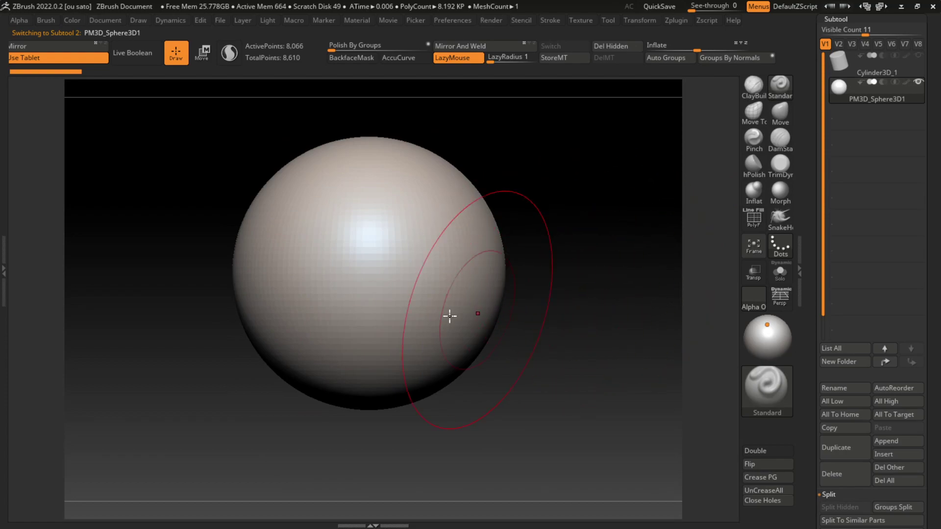
left_click_drag(932, 105, 935, 218)
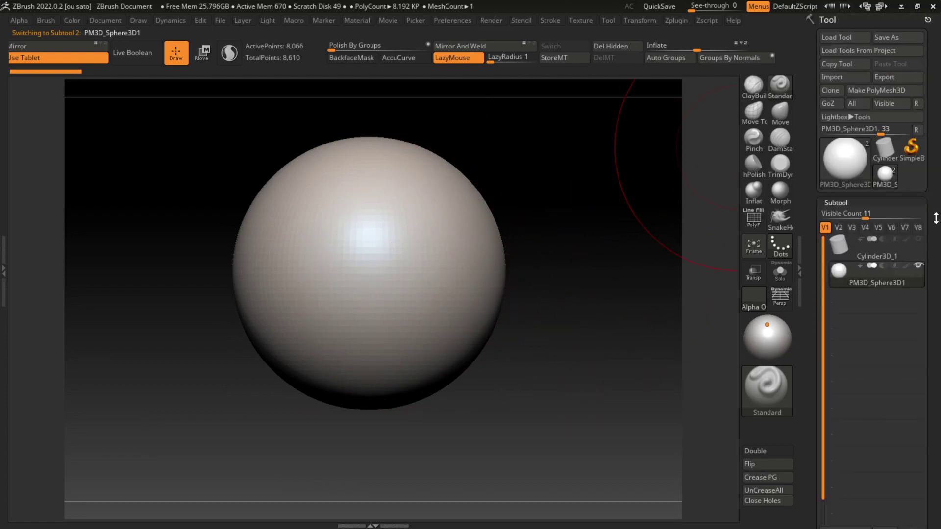
left_click(892, 91)
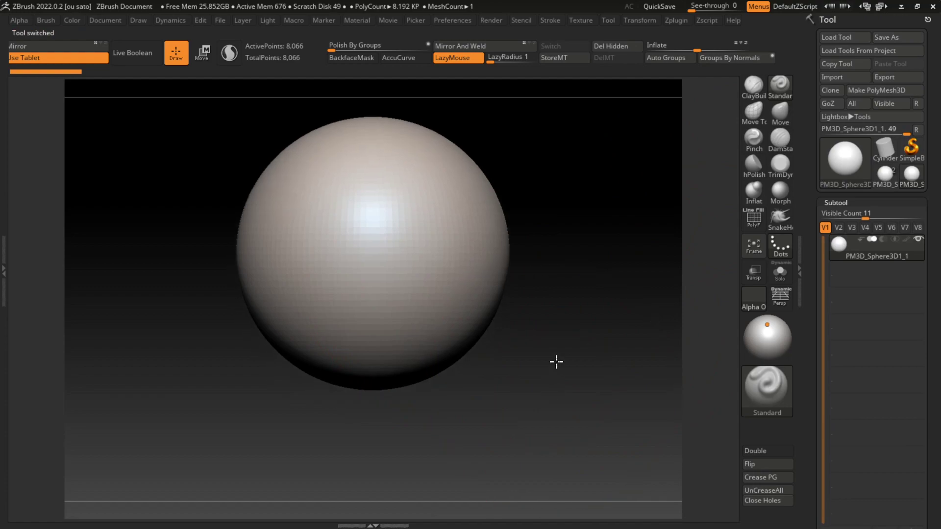
Pull the sphere into an egg-shaped head with the Move brush, narrowing the sides and jaw
left_click(201, 53)
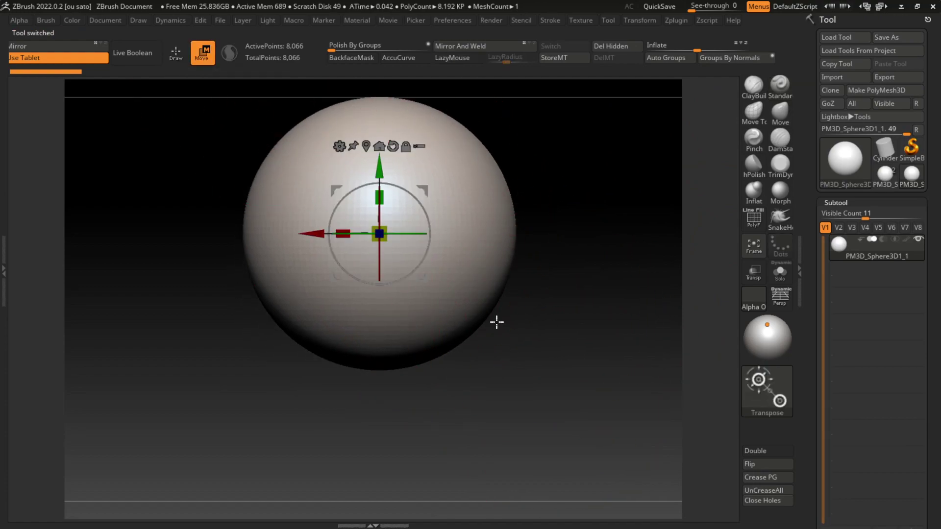
left_click(187, 58)
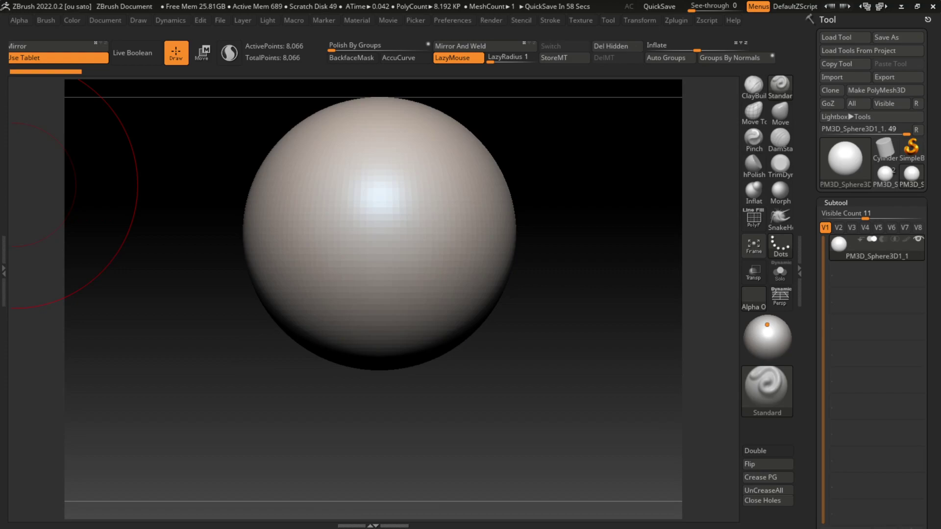
key("b")
key("m")
key("v")
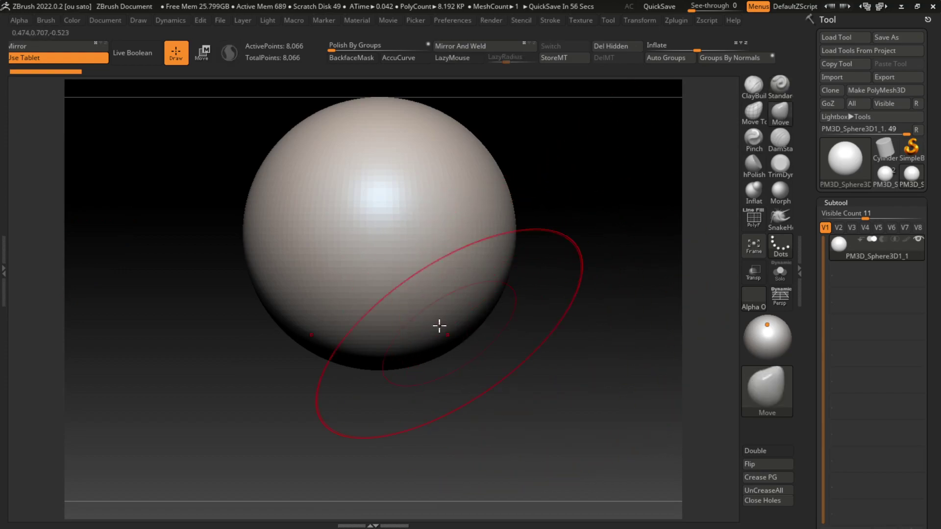
left_click_drag(438, 307, 440, 422)
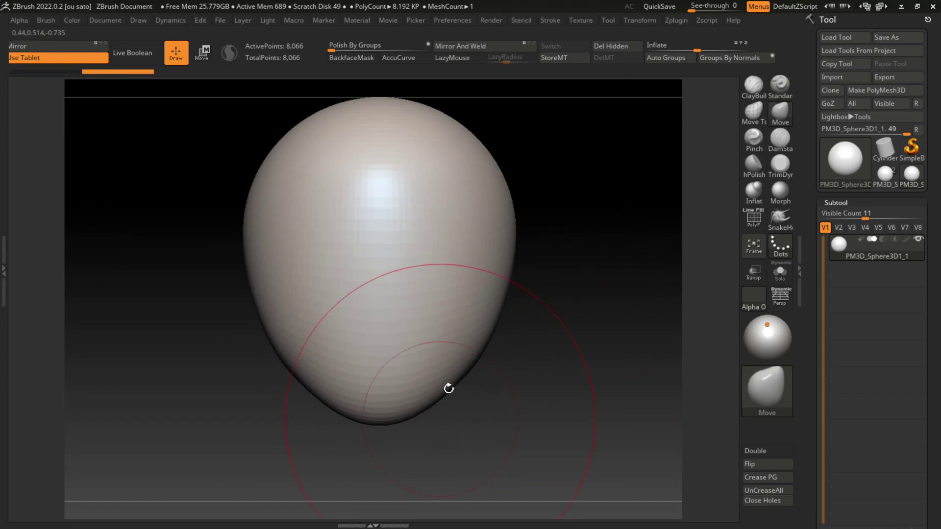
left_click_drag(511, 247, 478, 292)
left_click_drag(392, 405, 396, 395)
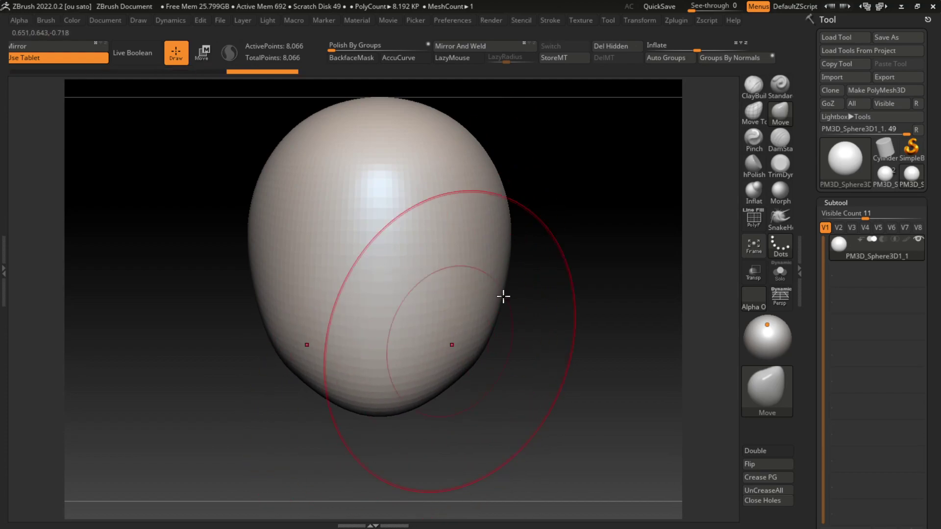
Switch to a smaller DamStandard brush and try a brow groove, then undo it
key("b")
key("d")
key("s")
key("l")
key("s")
mouse_move(584, 292)
left_mouse_down("alt")
mouse_move(563, 323)
mouse_move(551, 322)
left_mouse_up("alt")
mouse_move(470, 242)
left_mouse_down()
mouse_move(387, 245)
mouse_move(485, 313)
left_mouse_up()
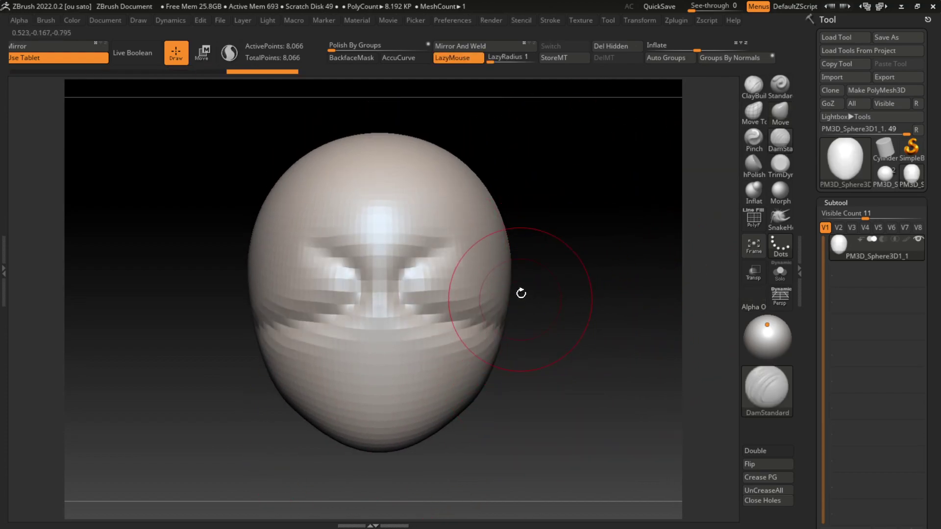
key("ctrl+z")
key("ctrl+z")
With Sculptris Pro on, carve mirrored squinting eye creases and a V groove down the nose
left_click(229, 52)
mouse_move(447, 246)
left_mouse_down()
mouse_move(505, 313)
mouse_move(448, 280)
mouse_move(409, 284)
left_mouse_up()
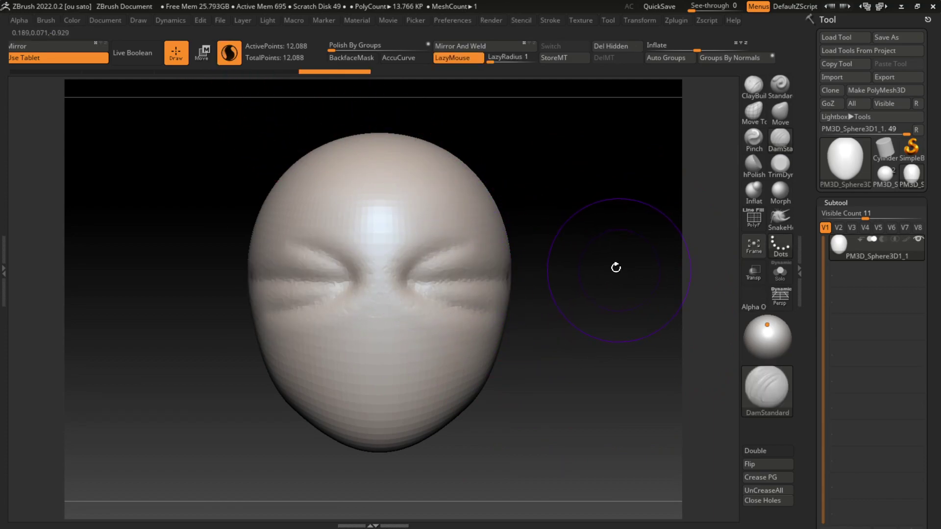
left_click_drag(435, 189, 377, 321)
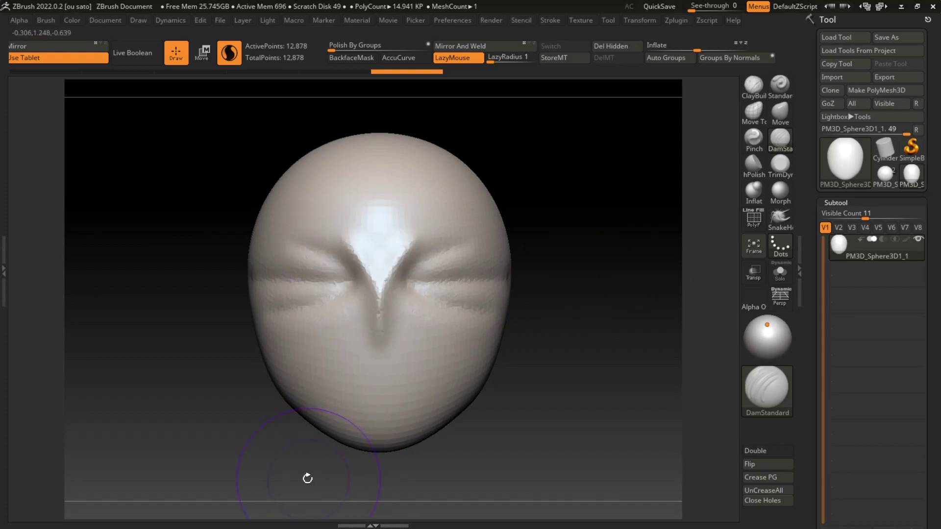
left_click_drag(347, 221, 377, 323)
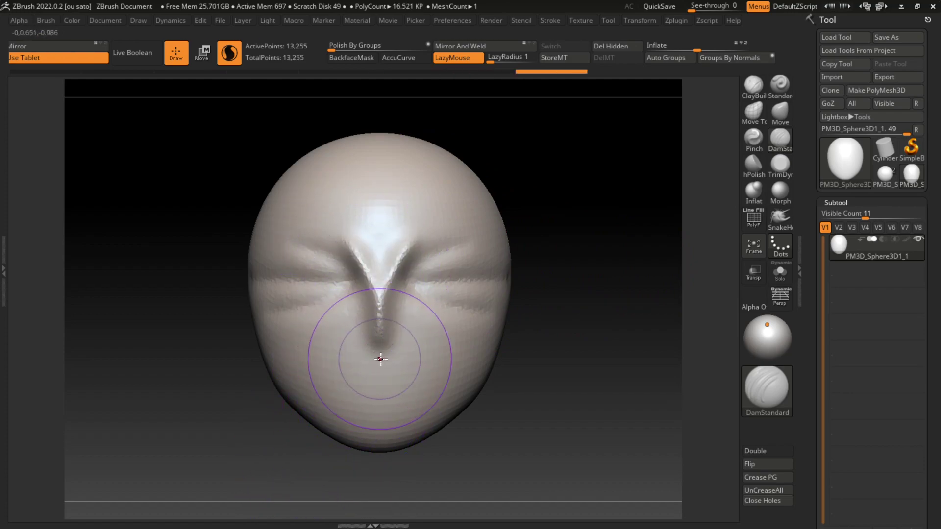
Carve nostrils, upper-lip indents and mirrored mouth corners, checking from side and front views
mouse_move(380, 359)
left_mouse_down()
mouse_move(343, 347)
mouse_move(374, 378)
mouse_move(361, 378)
mouse_move(356, 337)
mouse_move(388, 426)
left_mouse_up()
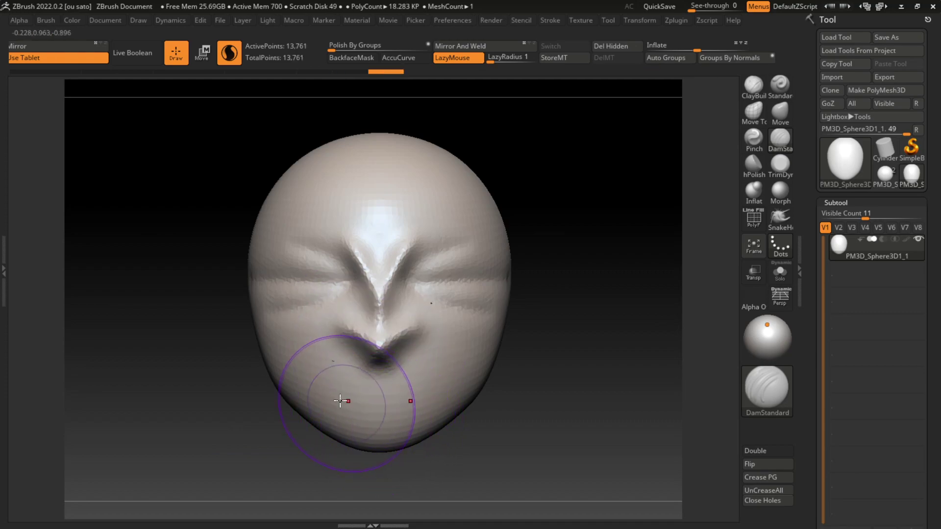
mouse_move(339, 401)
left_mouse_down()
mouse_move(319, 377)
mouse_move(330, 378)
left_mouse_up()
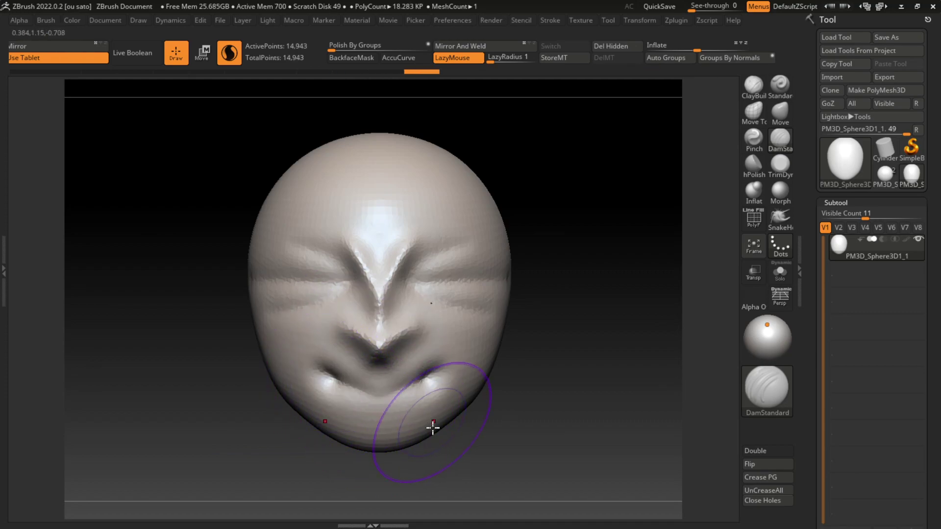
left_click_drag(368, 451, 325, 398)
key("s")
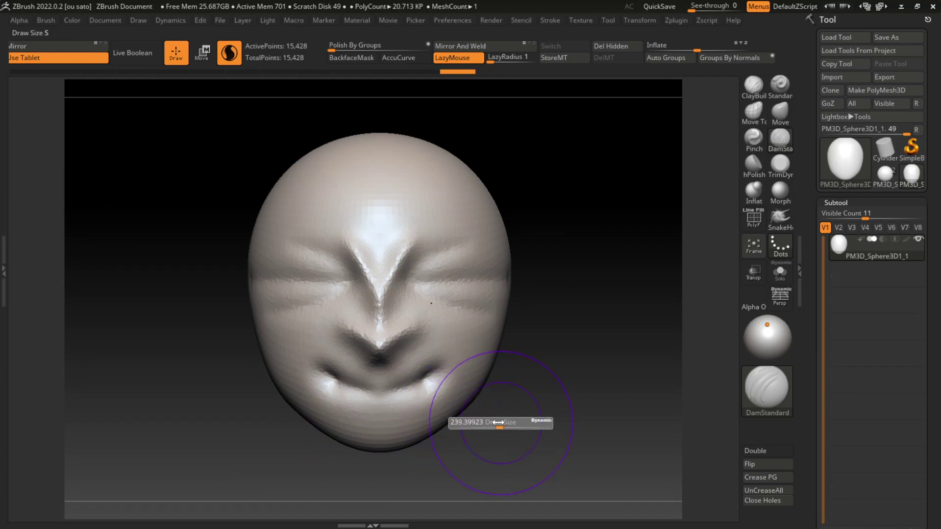
left_click_drag(563, 332, 580, 361)
key("s")
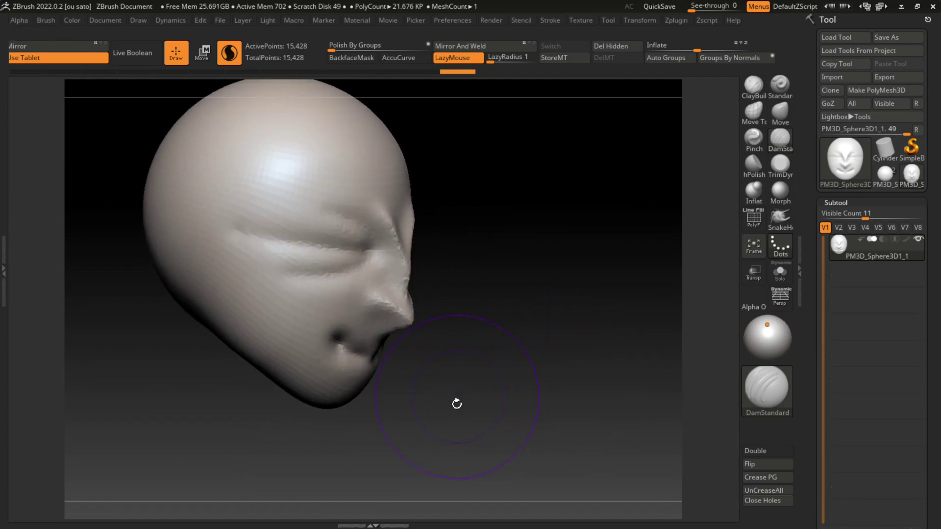
mouse_move(457, 404)
left_mouse_down()
mouse_move(466, 389)
mouse_move(340, 420)
left_mouse_up()
mouse_move(495, 407)
left_mouse_down()
mouse_move(502, 392)
mouse_move(516, 405)
mouse_move(524, 389)
mouse_move(507, 390)
left_mouse_up()
key("s")
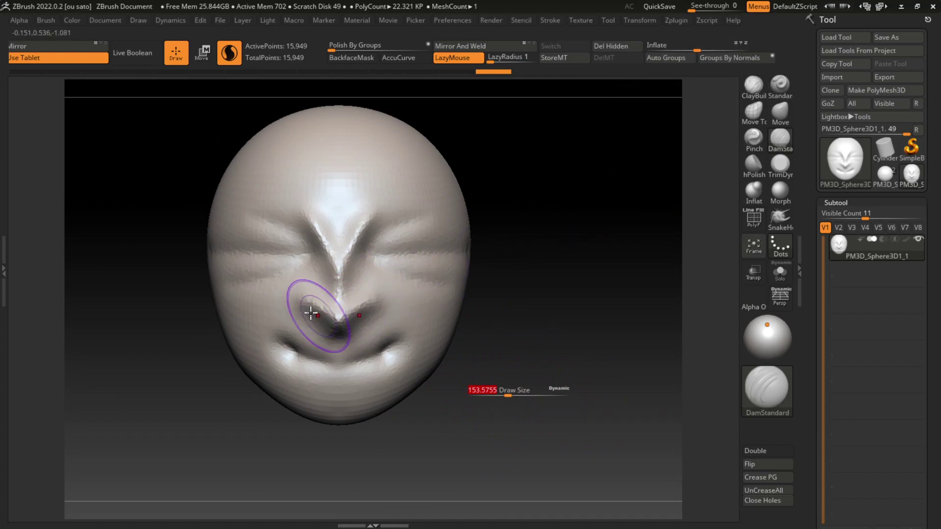
With a smaller DamStandard brush, carve the nose crease, deep mouth line and lower lip into a grin
mouse_move(314, 313)
left_mouse_down()
mouse_move(296, 294)
mouse_move(337, 350)
mouse_move(330, 305)
mouse_move(315, 336)
mouse_move(263, 330)
mouse_move(284, 350)
mouse_move(279, 332)
mouse_move(294, 387)
mouse_move(263, 345)
left_mouse_up()
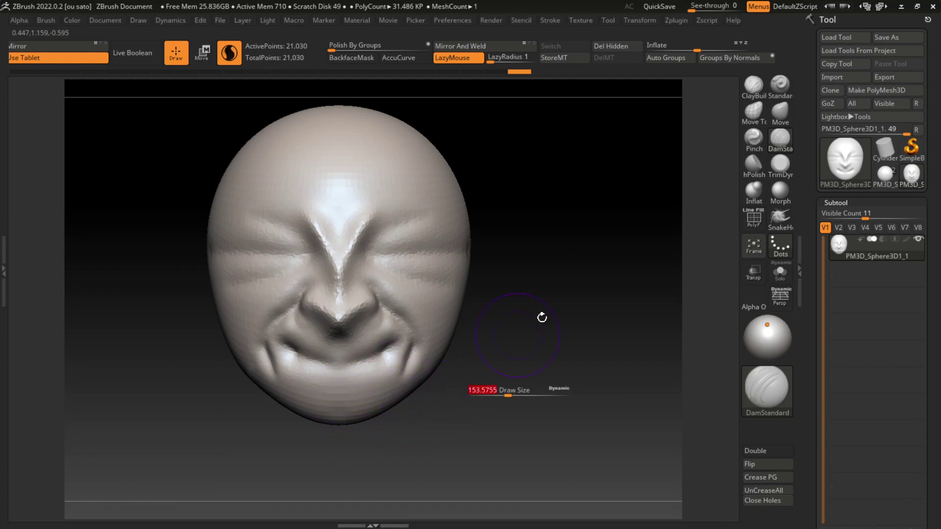
key("s")
left_click_drag(458, 431, 443, 431)
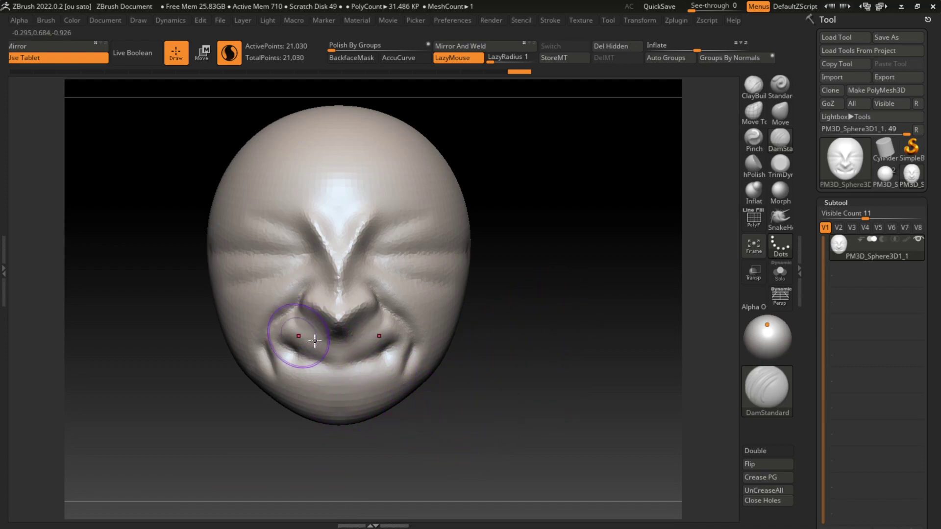
left_click_drag(291, 347, 367, 372)
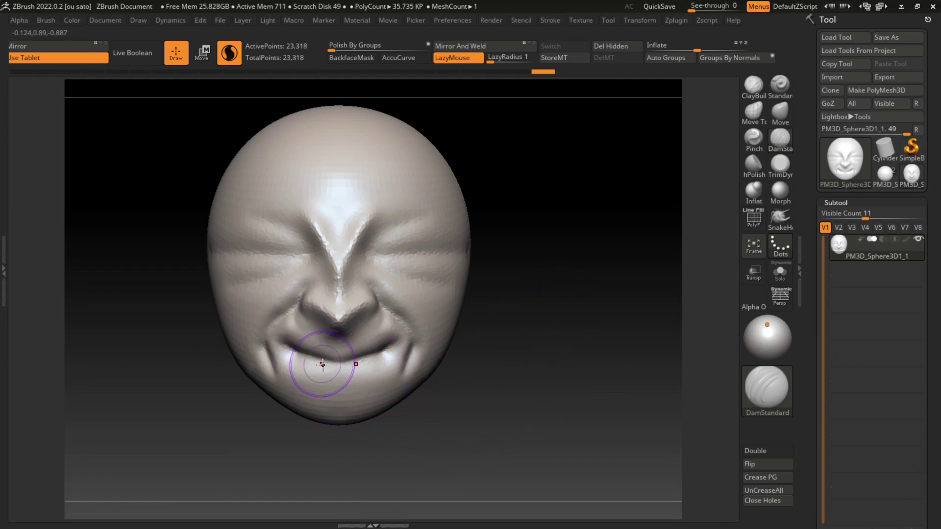
mouse_move(300, 338)
left_mouse_down()
mouse_move(347, 337)
mouse_move(358, 352)
mouse_move(311, 382)
left_mouse_up()
mouse_move(287, 351)
left_mouse_down()
mouse_move(346, 389)
mouse_move(326, 384)
left_mouse_up()
left_click_drag(294, 358, 382, 360)
mouse_move(313, 377)
left_mouse_down()
mouse_move(327, 370)
mouse_move(319, 368)
mouse_move(327, 383)
mouse_move(361, 389)
mouse_move(311, 420)
mouse_move(378, 399)
mouse_move(348, 431)
mouse_move(369, 398)
mouse_move(296, 428)
left_mouse_up()
With ClayBuildup, build up the jaw, chin and cheek sides from several angles
left_click(753, 84)
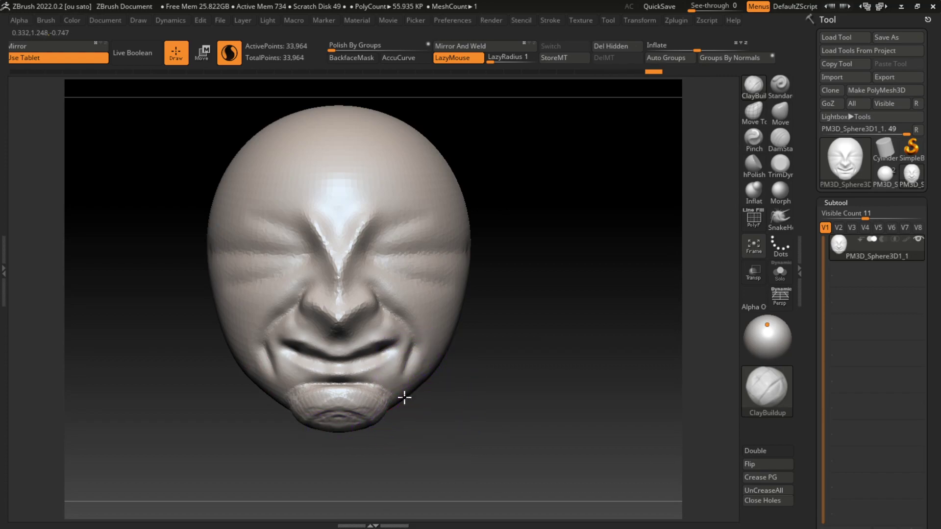
mouse_move(405, 397)
left_mouse_down()
mouse_move(374, 422)
mouse_move(427, 372)
mouse_move(426, 399)
left_mouse_up()
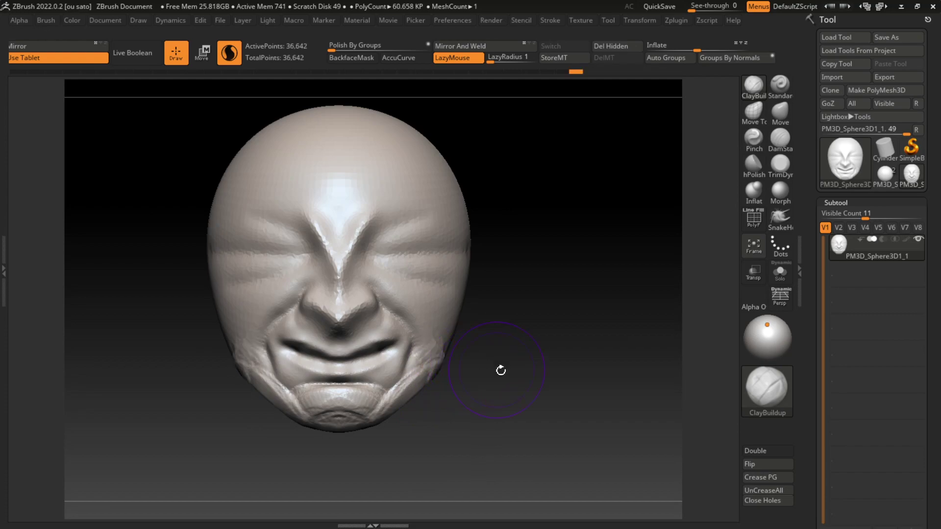
mouse_move(500, 372)
left_mouse_down()
mouse_move(433, 334)
mouse_move(429, 387)
left_mouse_up()
left_click_drag(527, 406, 502, 430)
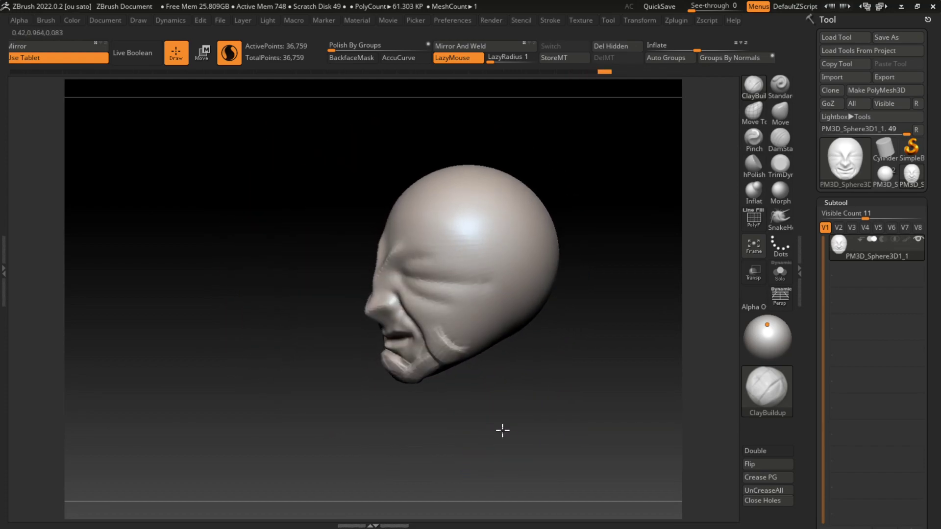
mouse_move(520, 388)
left_mouse_down()
mouse_move(500, 406)
mouse_move(497, 443)
left_mouse_up()
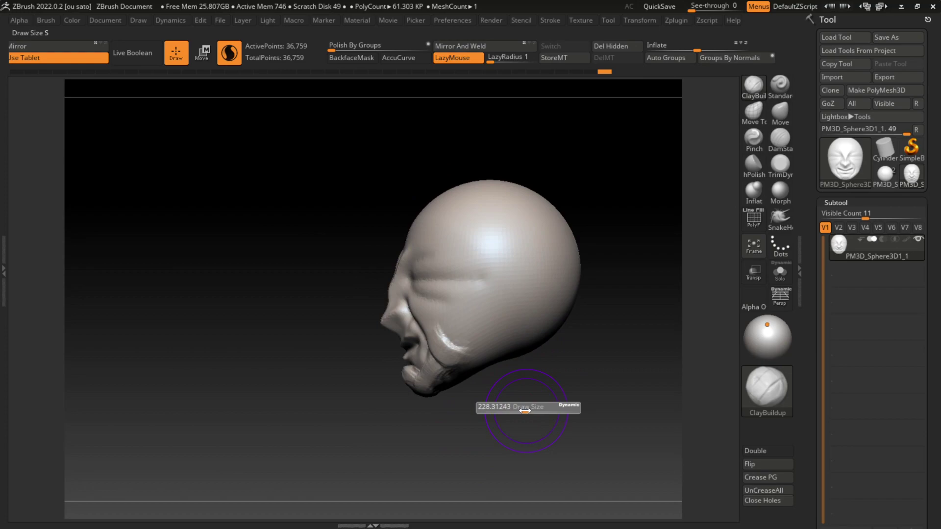
mouse_move(479, 378)
left_mouse_down()
mouse_move(437, 392)
mouse_move(464, 380)
left_mouse_up()
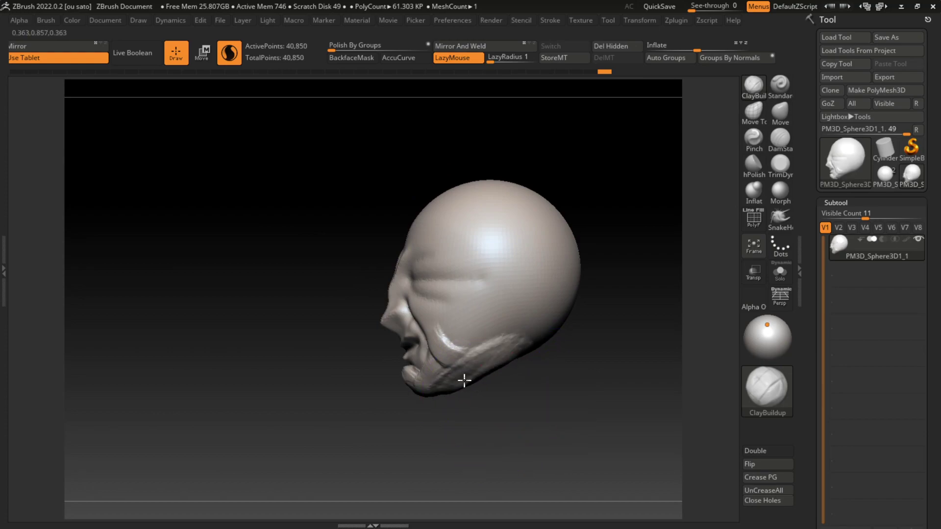
mouse_move(495, 412)
left_mouse_down()
mouse_move(560, 420)
mouse_move(561, 378)
mouse_move(622, 420)
mouse_move(567, 425)
mouse_move(557, 370)
left_mouse_up()
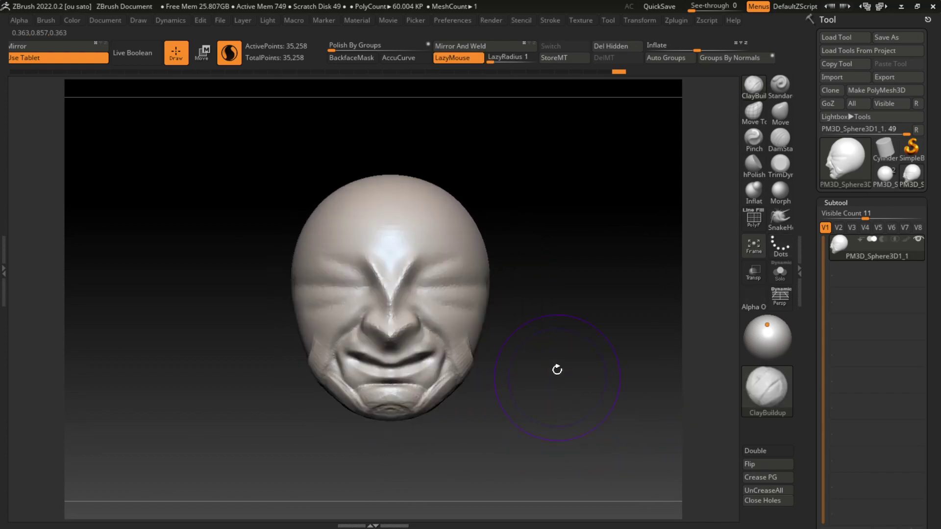
Add clay to the upper face, temple and cheek, bringing the mesh to 41,405 points
left_click(758, 90)
mouse_move(480, 230)
left_mouse_down()
mouse_move(478, 240)
mouse_move(485, 234)
mouse_move(464, 212)
left_mouse_up()
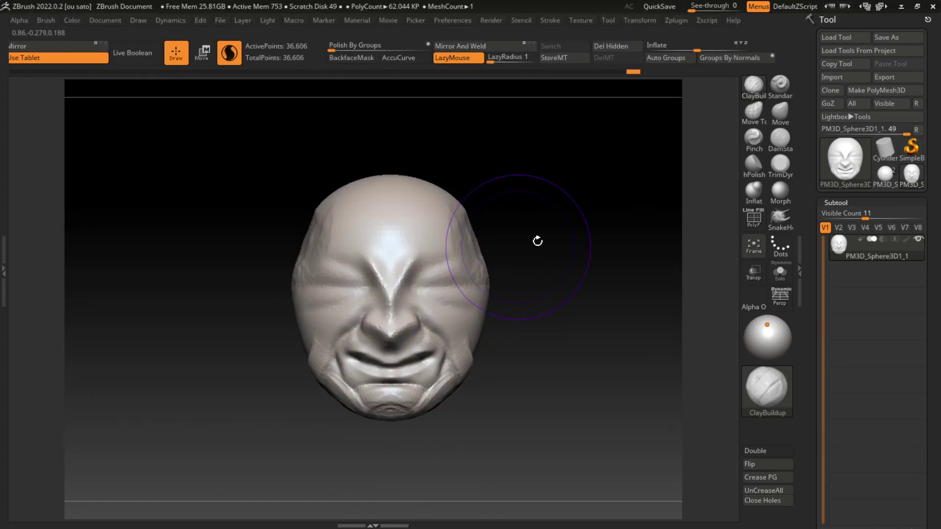
left_click_drag(537, 241, 485, 230)
left_click_drag(460, 201, 477, 218)
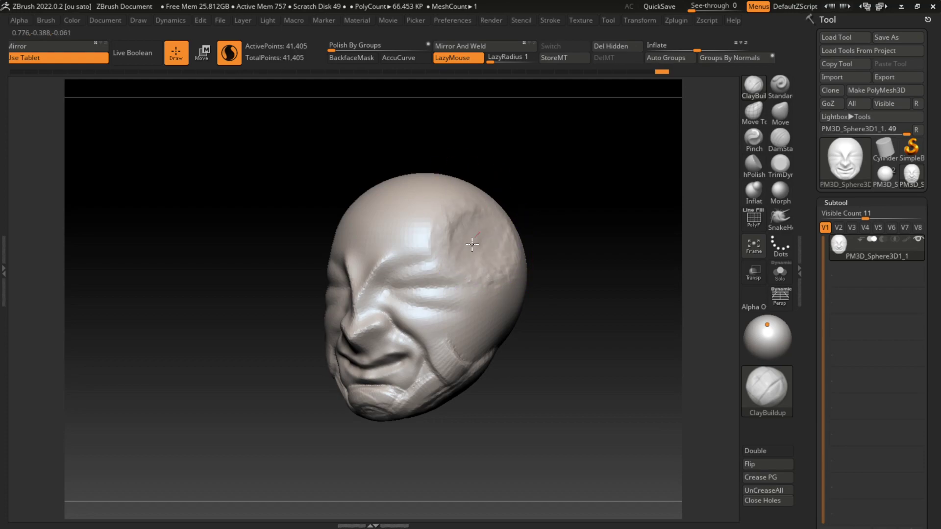
Carve a crease along the side of the head with DamStandard and smooth around the eyes
left_click(780, 138)
left_click_drag(637, 196, 648, 258)
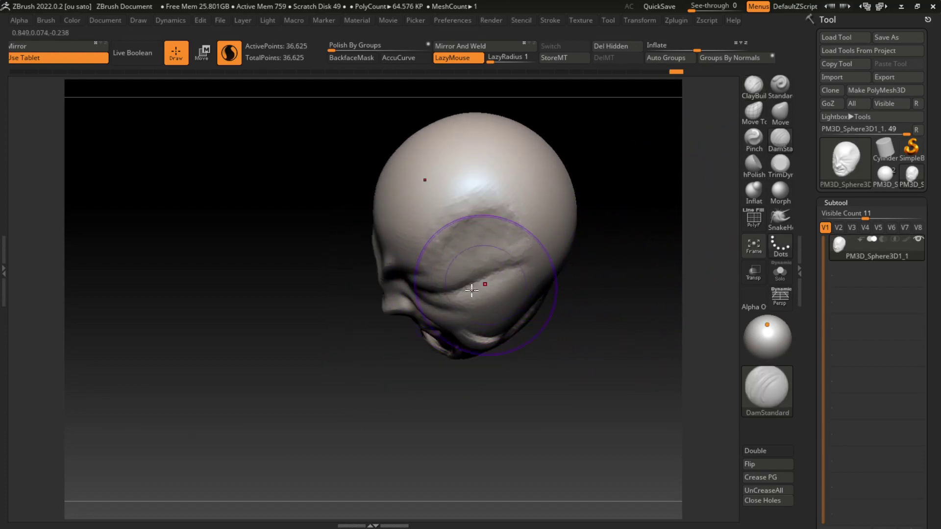
left_click_drag(471, 290, 606, 185)
mouse_move(565, 288)
left_mouse_down()
mouse_move(551, 302)
mouse_move(567, 309)
mouse_move(554, 314)
left_mouse_up()
key("s")
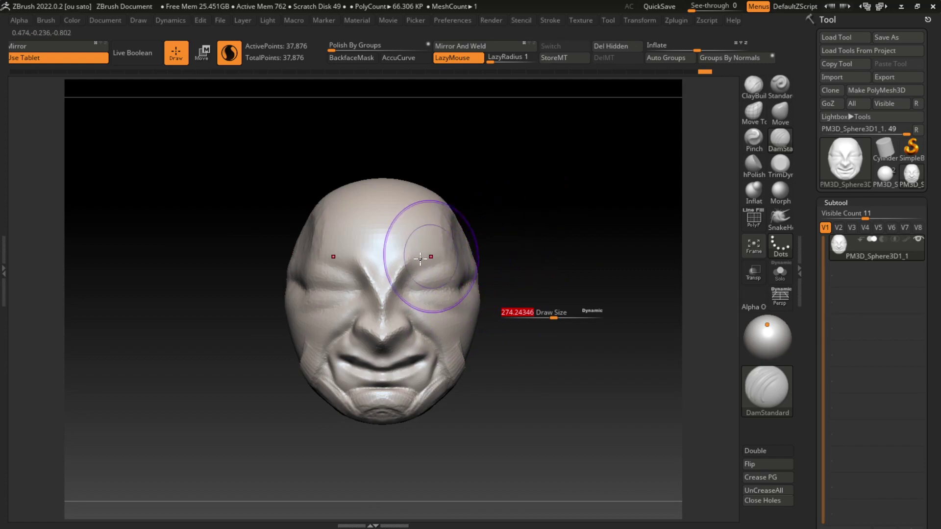
key("b")
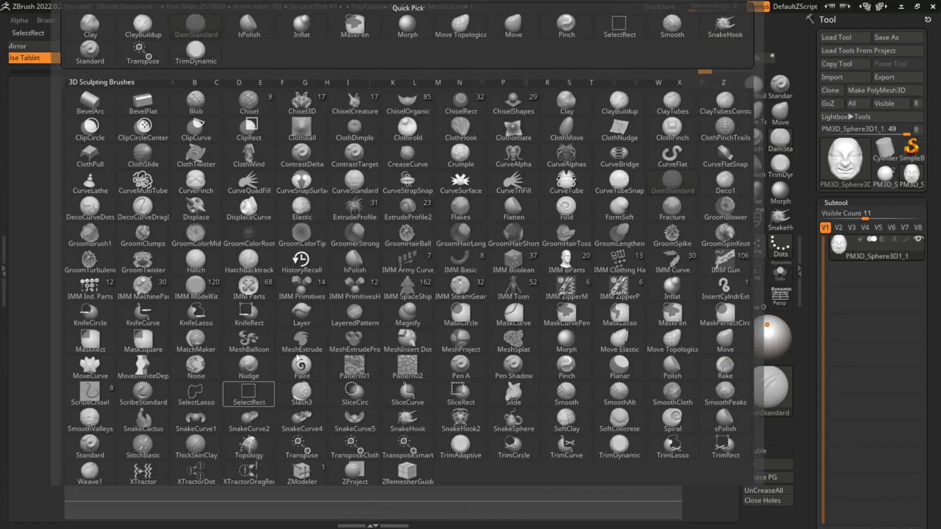
key("Escape")
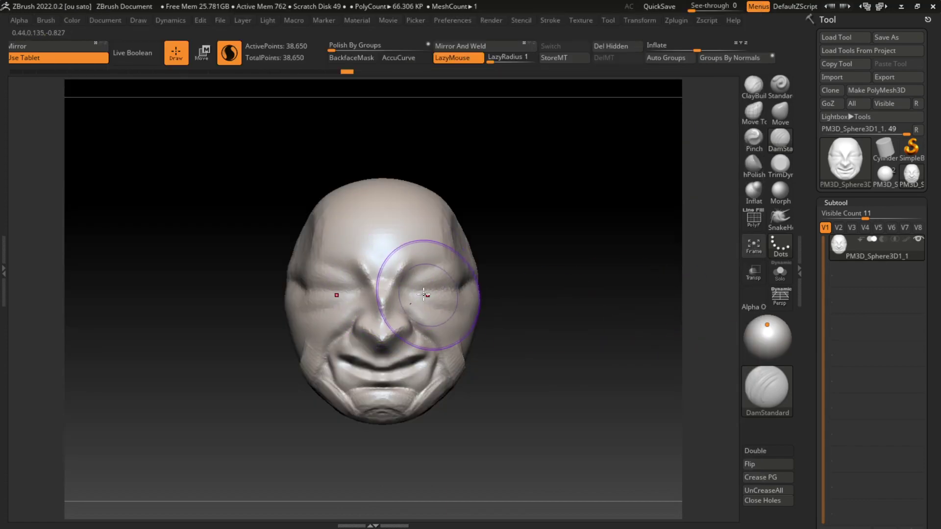
left_click_drag(563, 235, 590, 224, "ctrl")
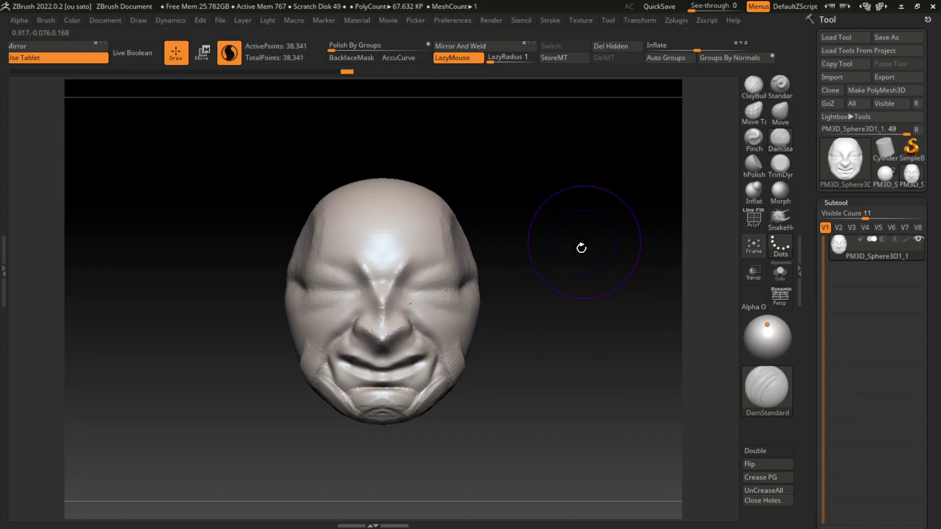
key("s")
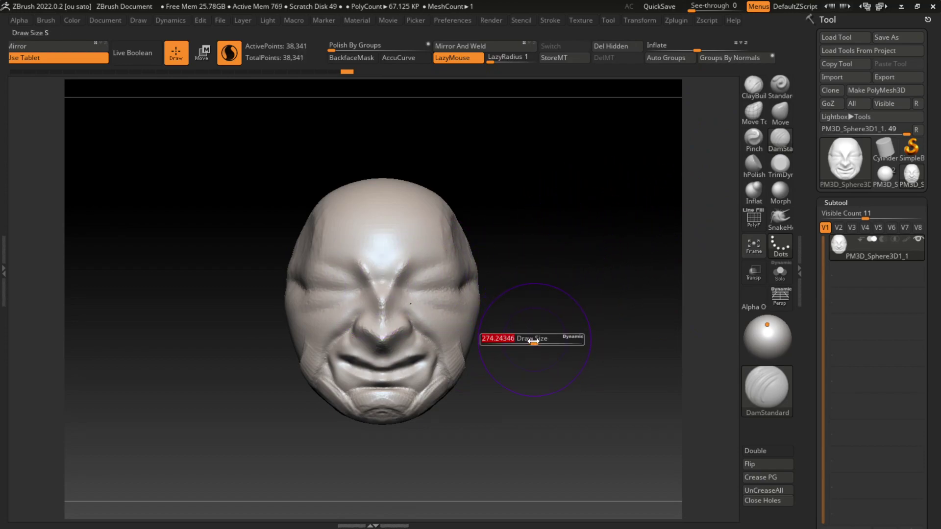
Deepen the mouth groove with DamStandard and build the nose fuller with ClayBuildup
left_click(752, 91)
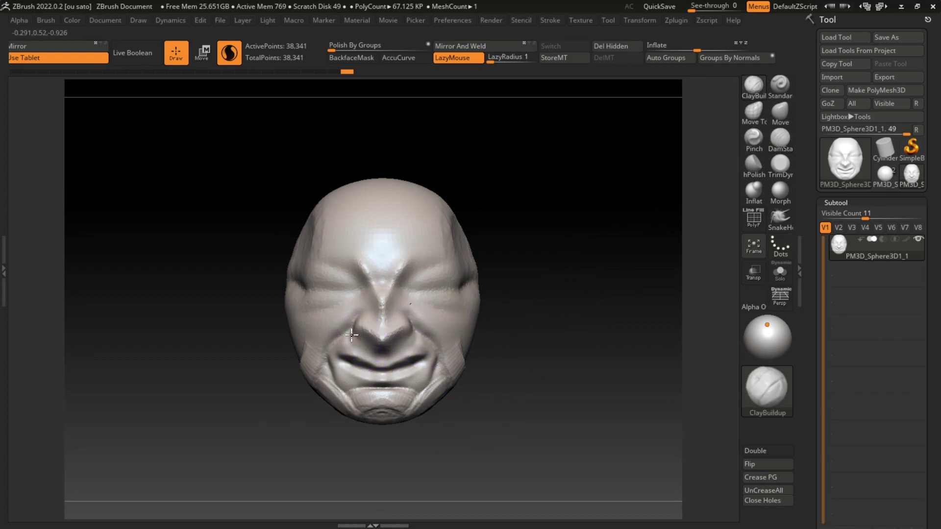
left_click(780, 140)
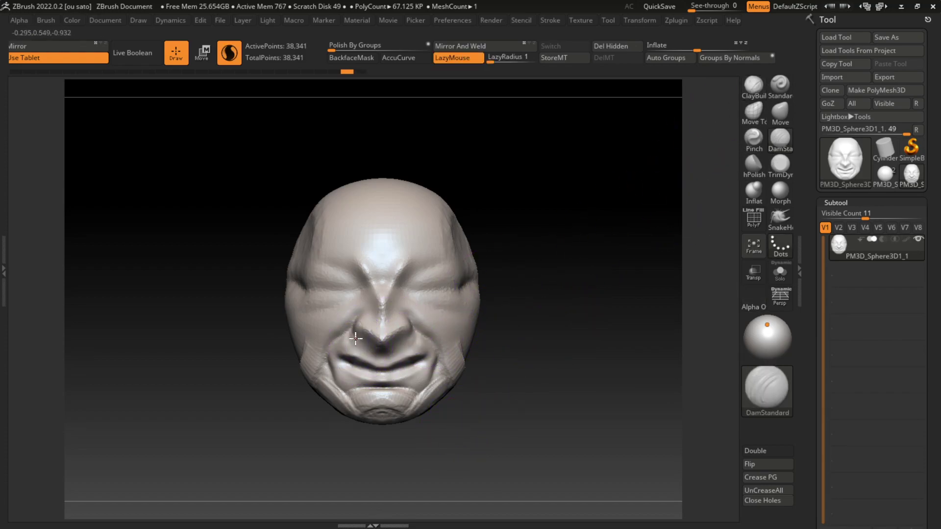
left_click_drag(346, 343, 407, 343)
mouse_move(352, 380)
left_mouse_down()
mouse_move(378, 363)
mouse_move(371, 352)
left_mouse_up()
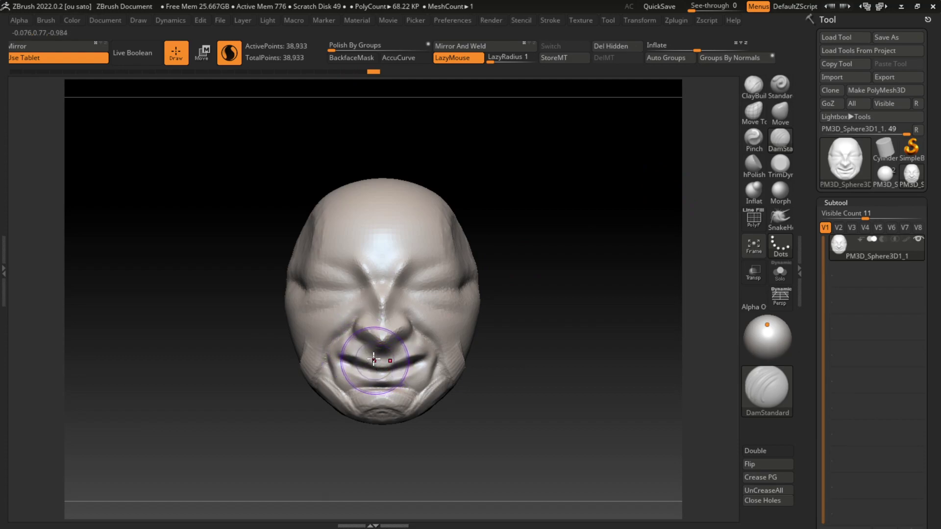
key("b")
key("c")
key("b")
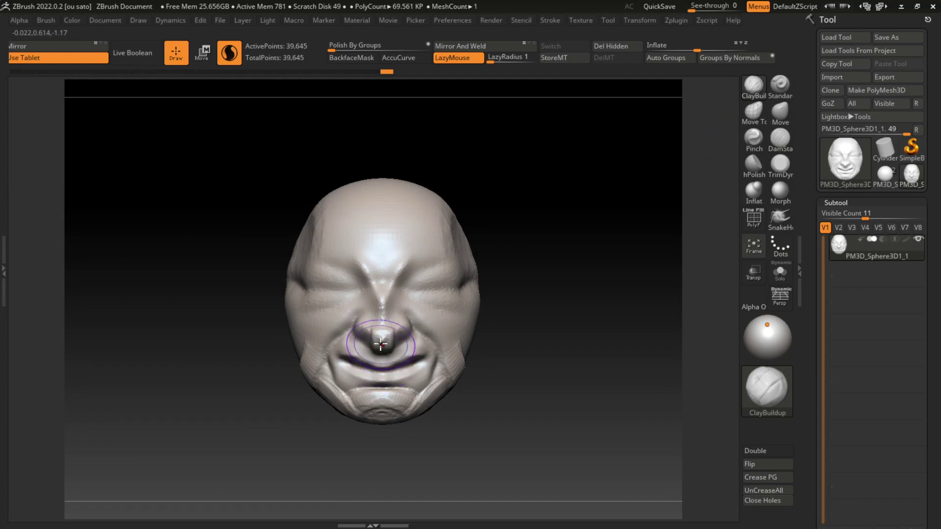
left_click_drag(381, 345, 380, 338)
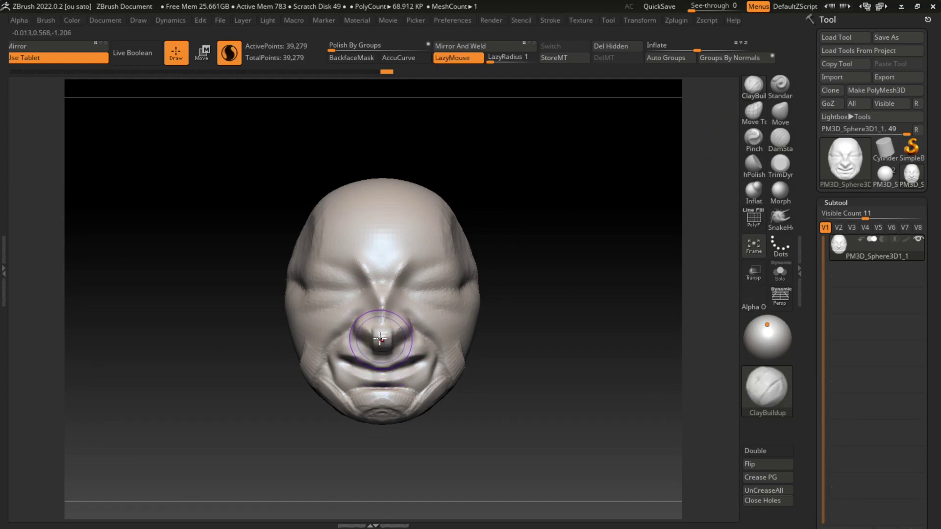
Carve the crease beside the nose, resize ClayBuildup and inspect the head from several angles
left_click(780, 143)
left_click_drag(405, 329, 400, 332)
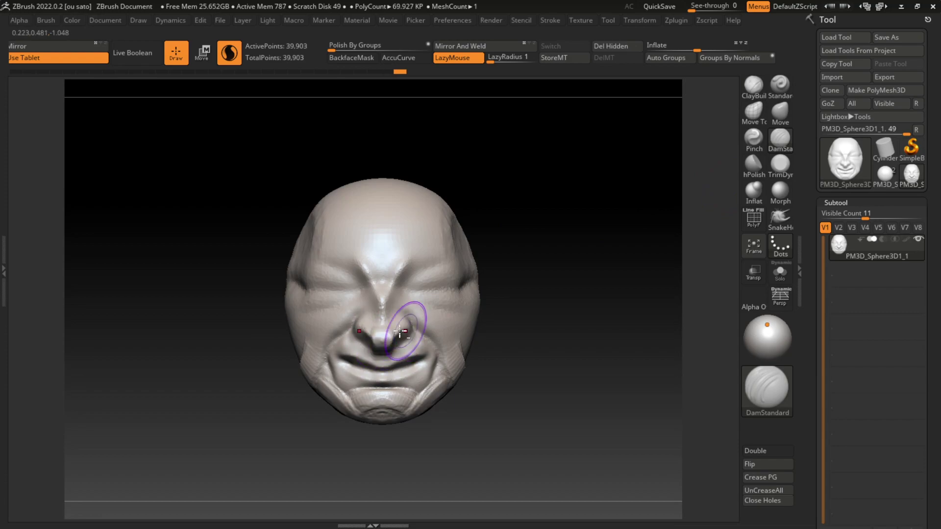
left_click(754, 84)
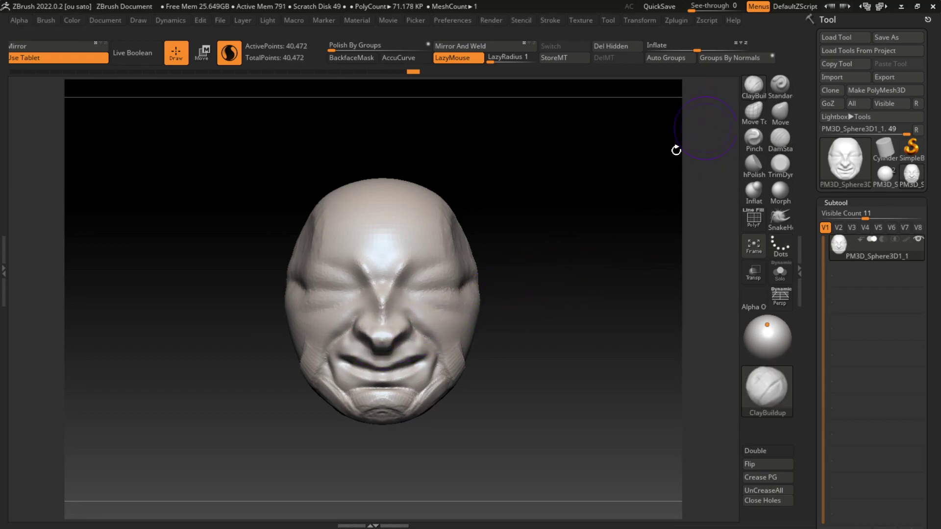
left_click_drag(504, 315, 478, 331)
key("s")
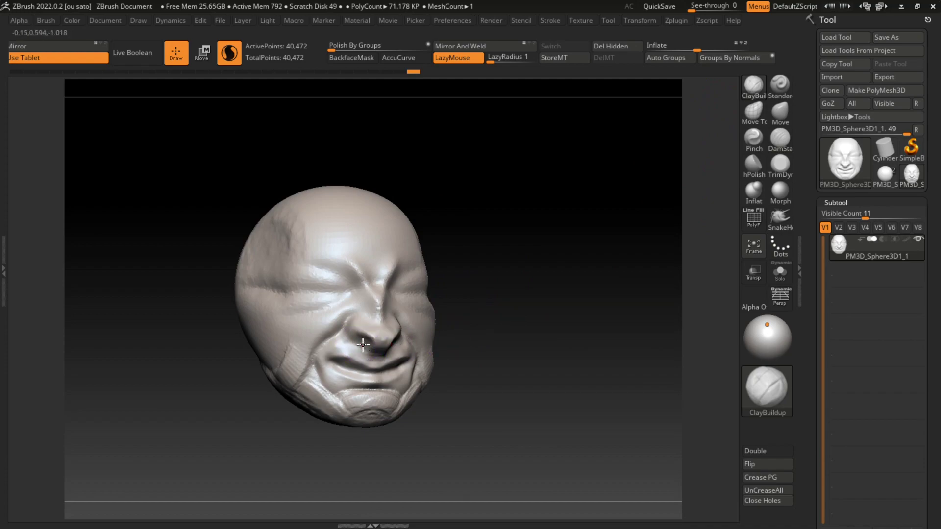
key("s")
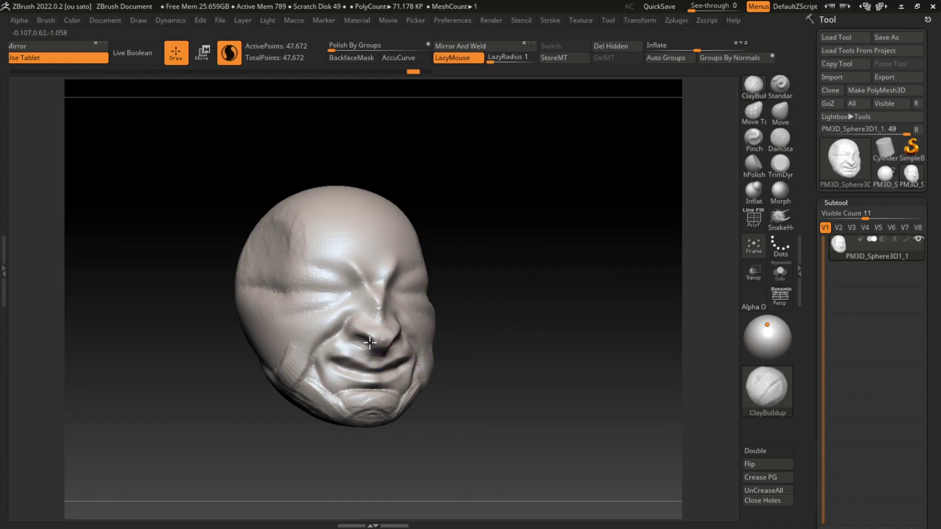
left_click_drag(491, 342, 538, 292)
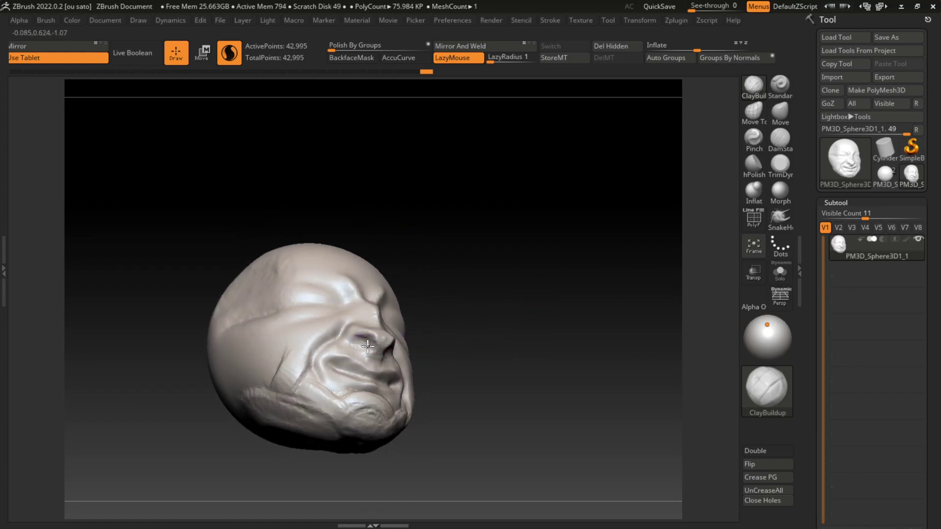
left_click_drag(469, 337, 531, 329, "shift")
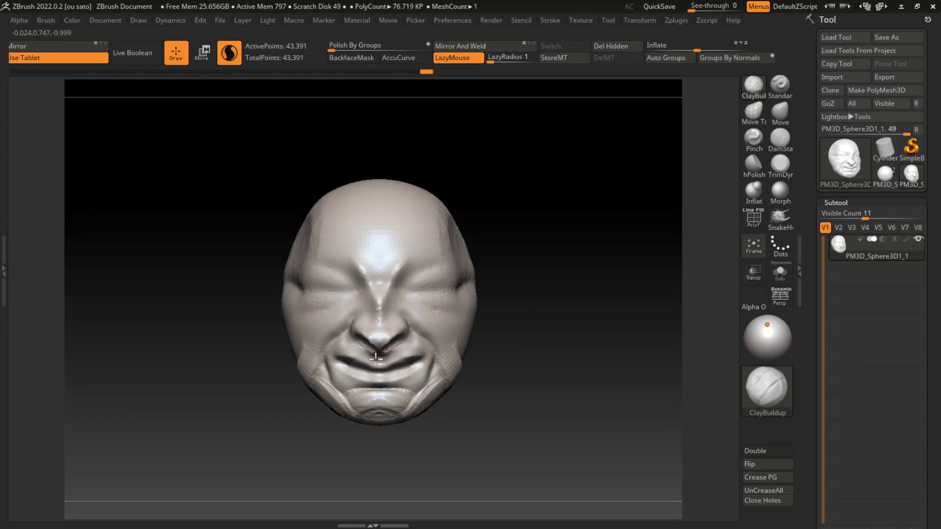
left_click_drag(546, 339, 376, 346)
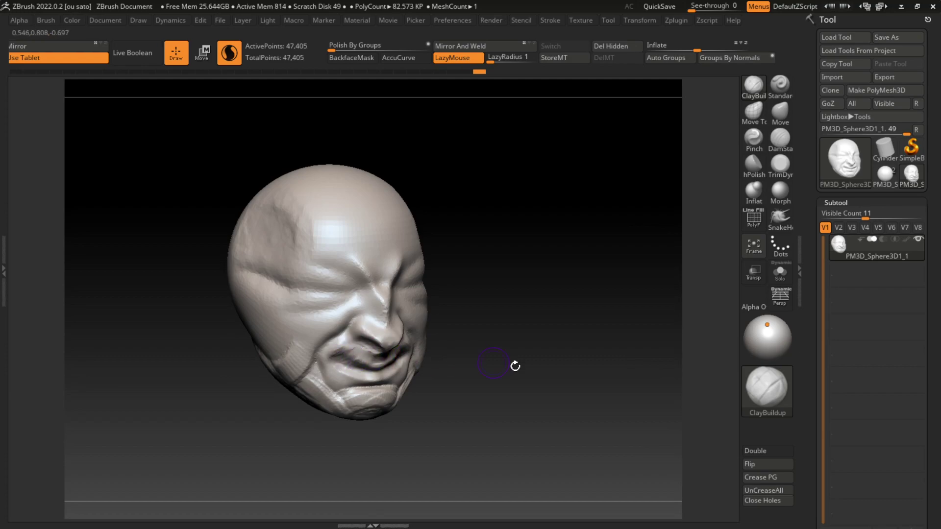
left_click_drag(514, 366, 555, 366, "shift")
Build up the upper lip and mouth corner with ClayBuildup, reaching 53,031 points
left_click(780, 138)
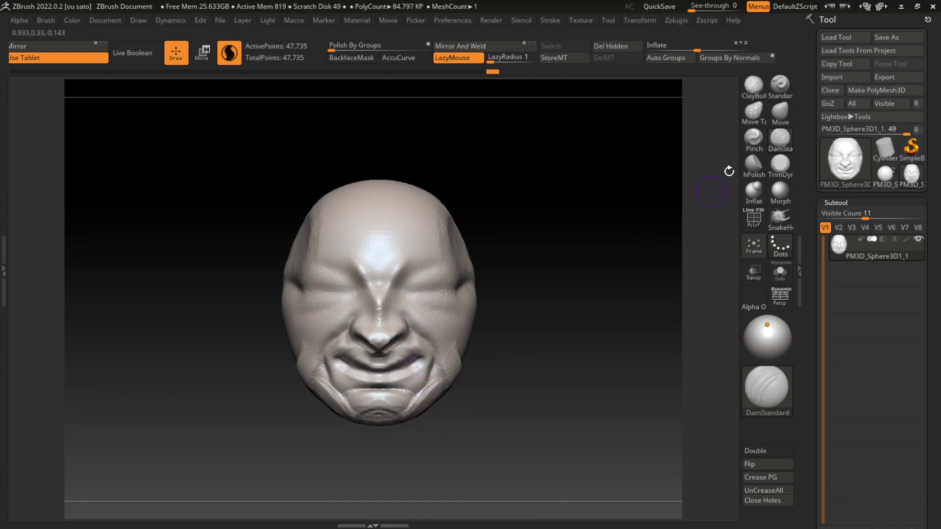
left_click(754, 84)
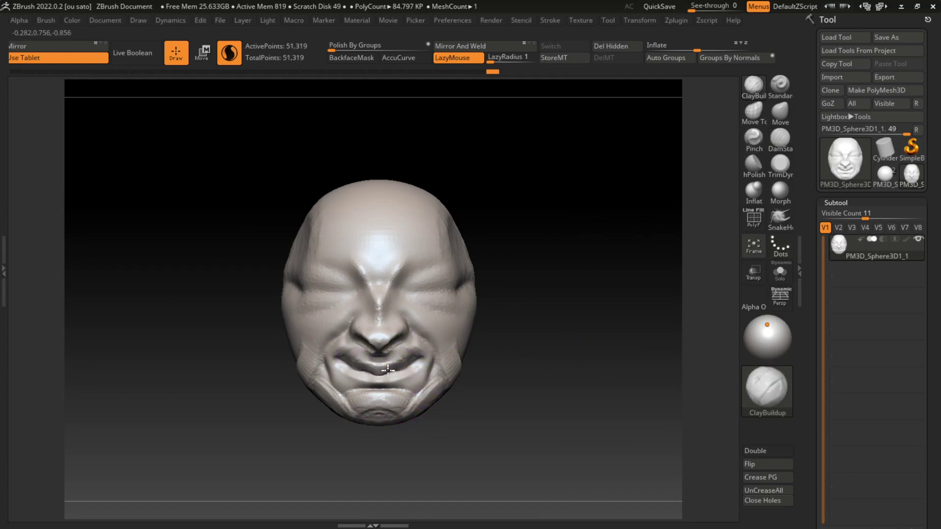
left_click_drag(357, 374, 372, 369)
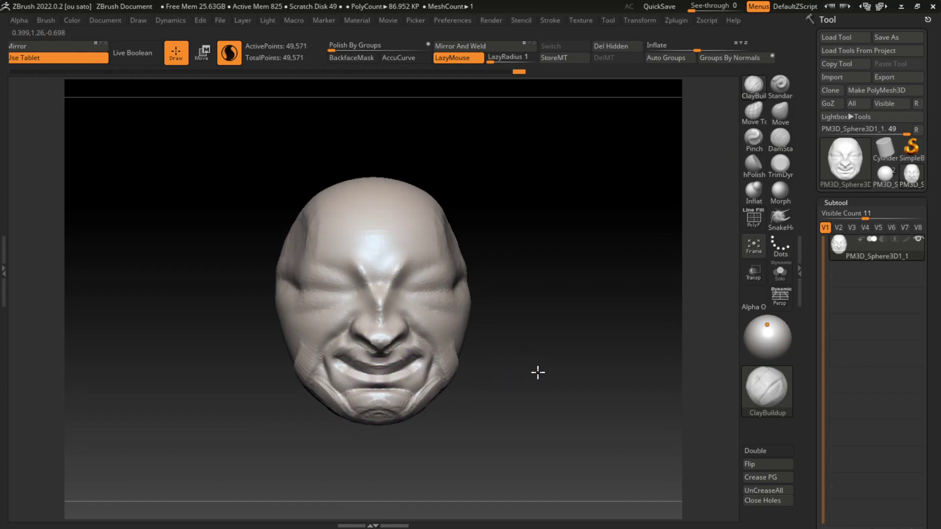
left_click_drag(538, 372, 542, 372, "shift")
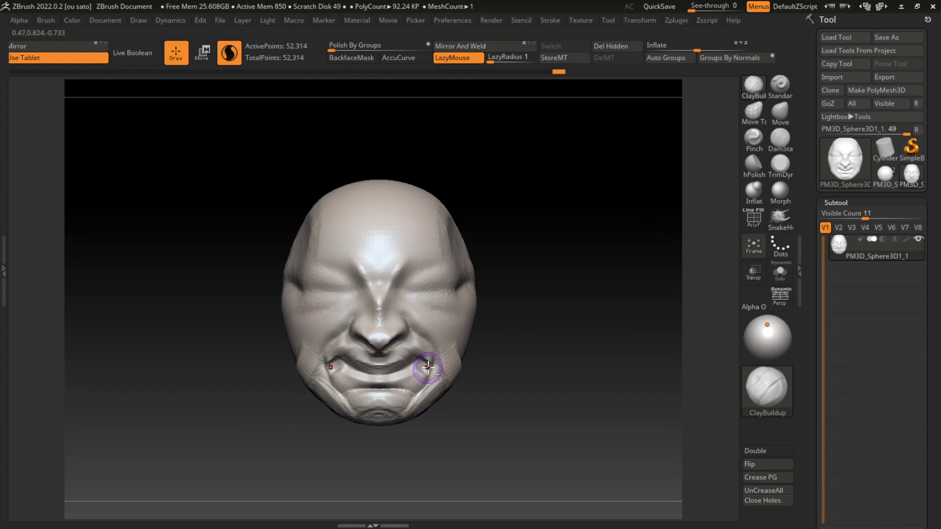
left_click_drag(415, 361, 432, 372)
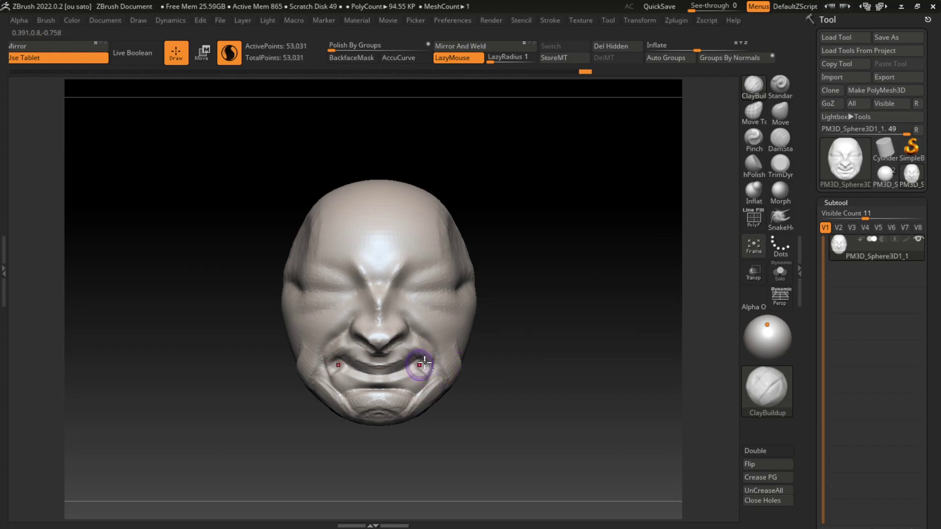
left_click_drag(556, 328, 522, 347)
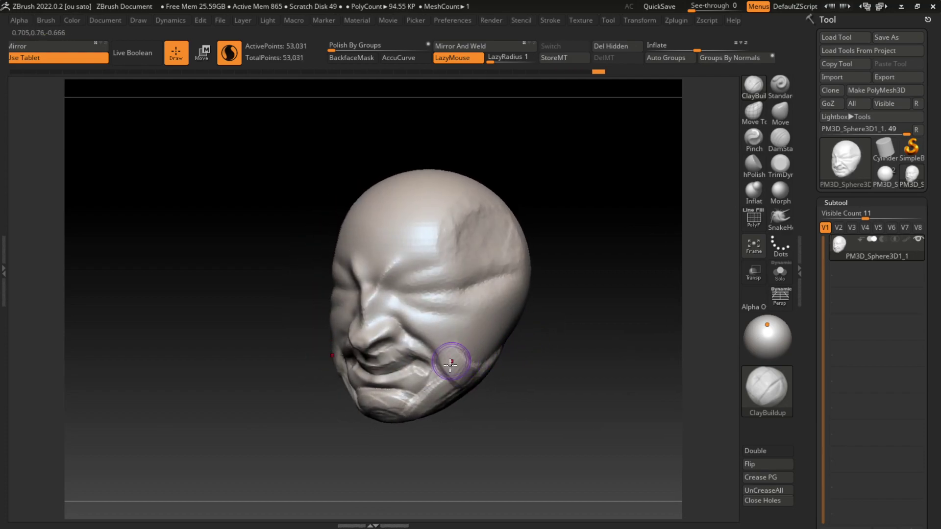
Deepen the mouth-corner crease with DamStandard from a front view
left_click(783, 140)
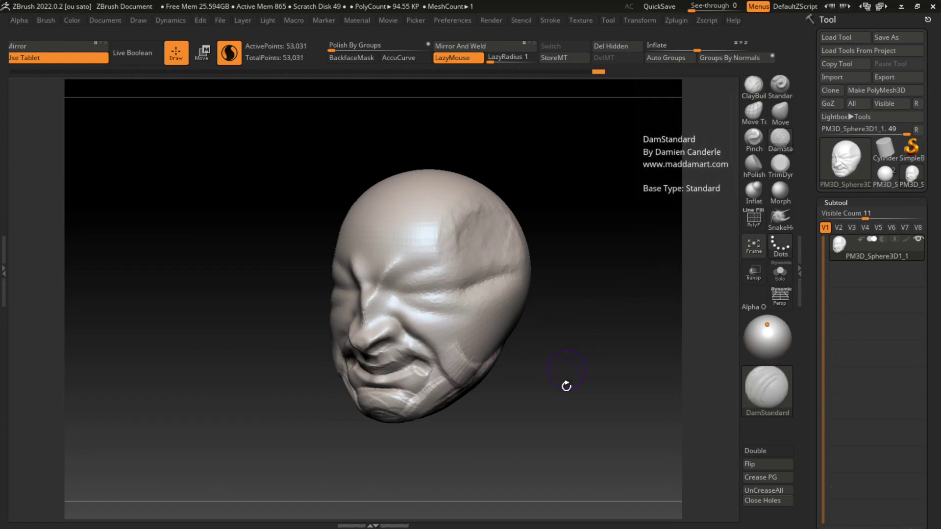
left_click_drag(563, 385, 572, 397, "shift")
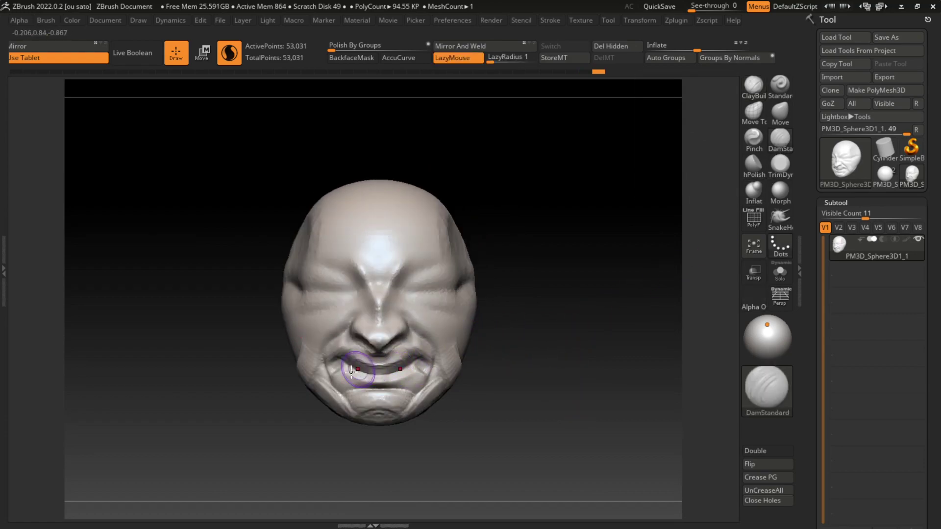
left_click_drag(334, 375, 329, 372)
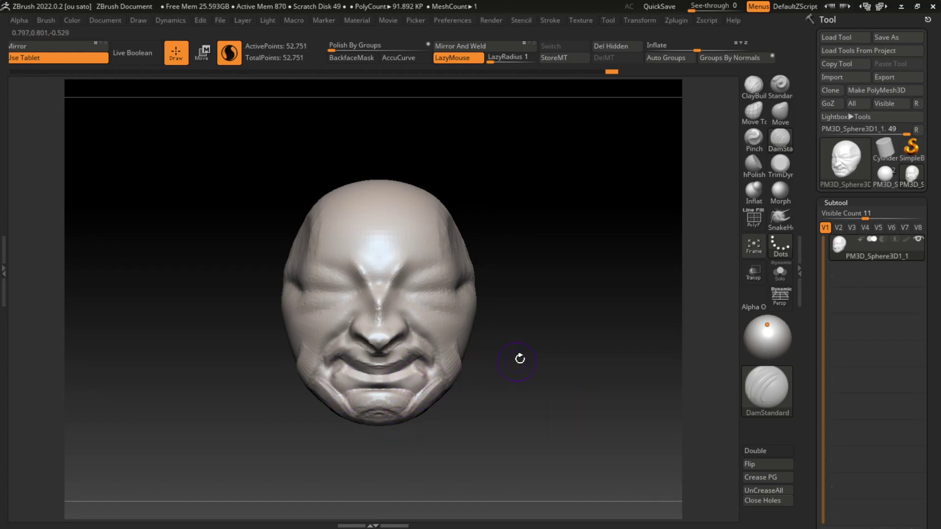
left_click_drag(520, 358, 513, 390)
Build up the mouth corners and chin with ClayBuildup, reaching 58,640 points
key("b")
key("c")
key("b")
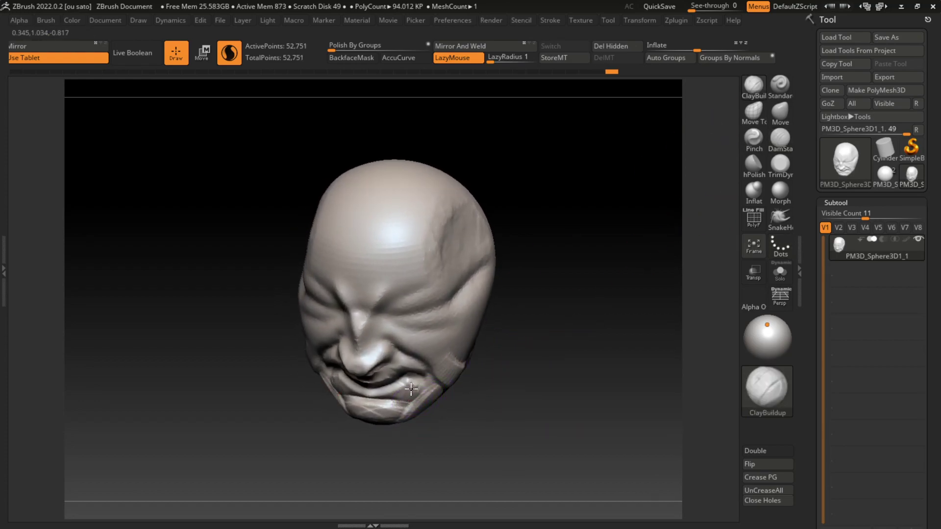
left_click_drag(411, 385, 410, 378)
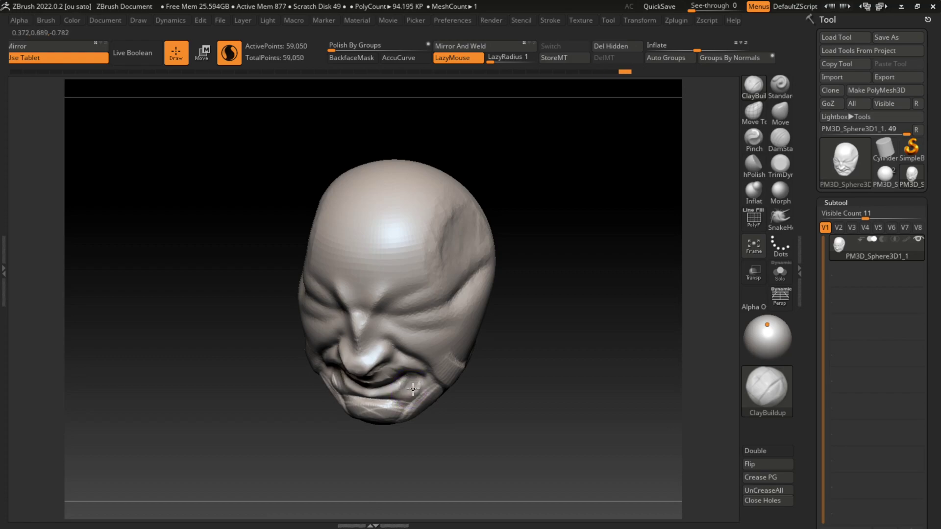
left_click_drag(488, 382, 523, 381)
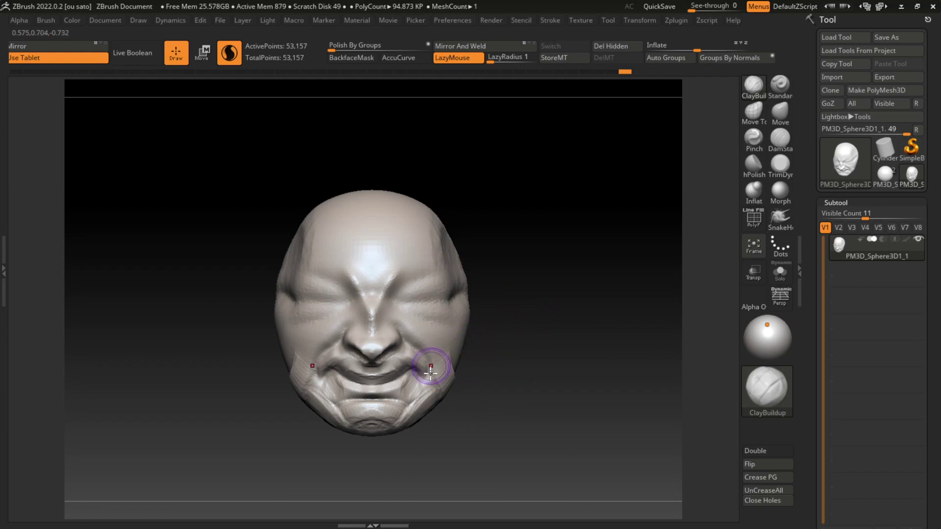
mouse_move(403, 396)
left_mouse_down()
mouse_move(407, 408)
mouse_move(388, 398)
mouse_move(420, 385)
mouse_move(358, 430)
left_mouse_up()
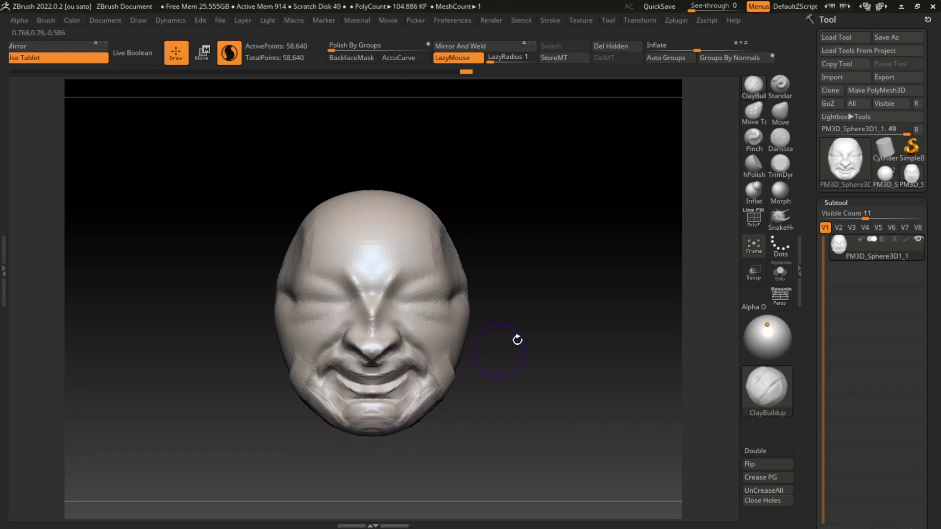
At brush size about 172, flatten the mouth corners with TrimDynamic and build up the cheeks with ClayBuildup
left_click_drag(533, 319, 537, 332)
key("s")
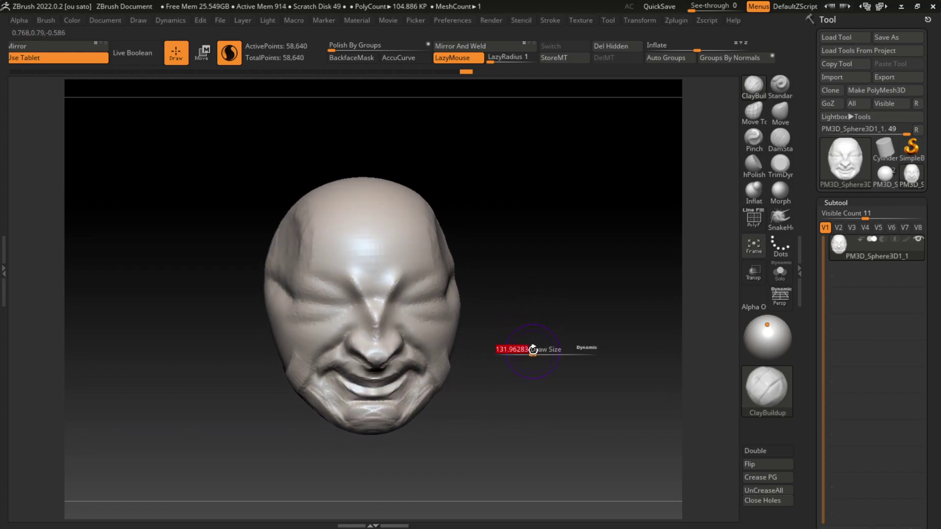
left_click_drag(476, 404, 483, 404)
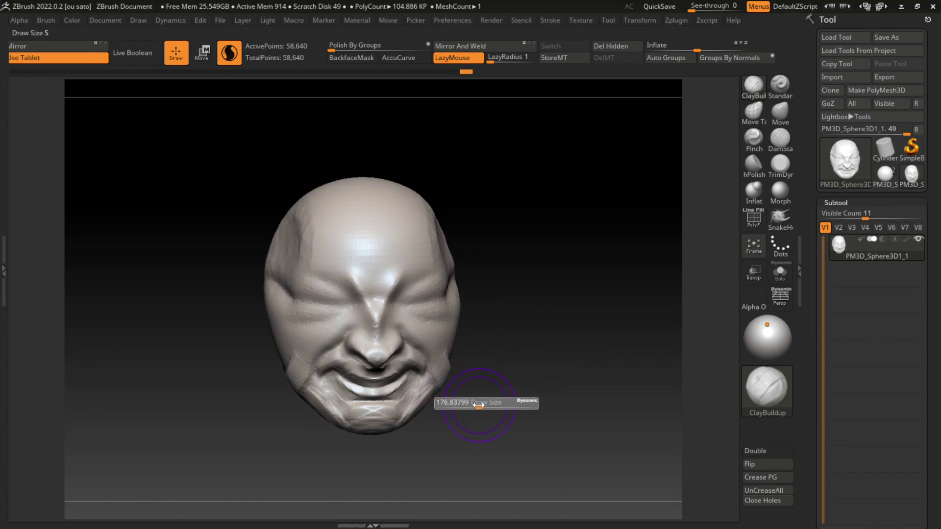
left_click(781, 167)
left_click_drag(414, 395, 431, 378)
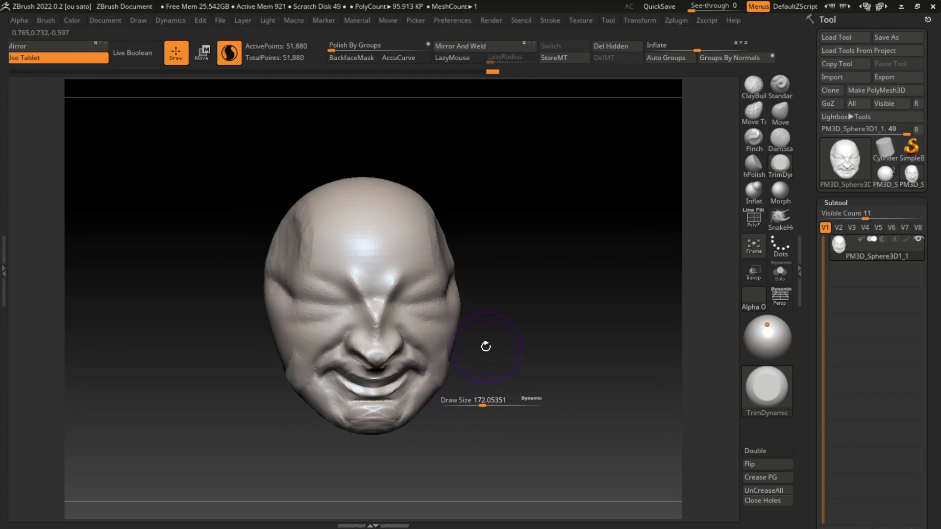
mouse_move(431, 323)
left_mouse_down()
mouse_move(431, 389)
mouse_move(441, 336)
mouse_move(426, 336)
mouse_move(422, 345)
mouse_move(435, 350)
left_mouse_up()
key("b")
key("c")
key("b")
key("l")
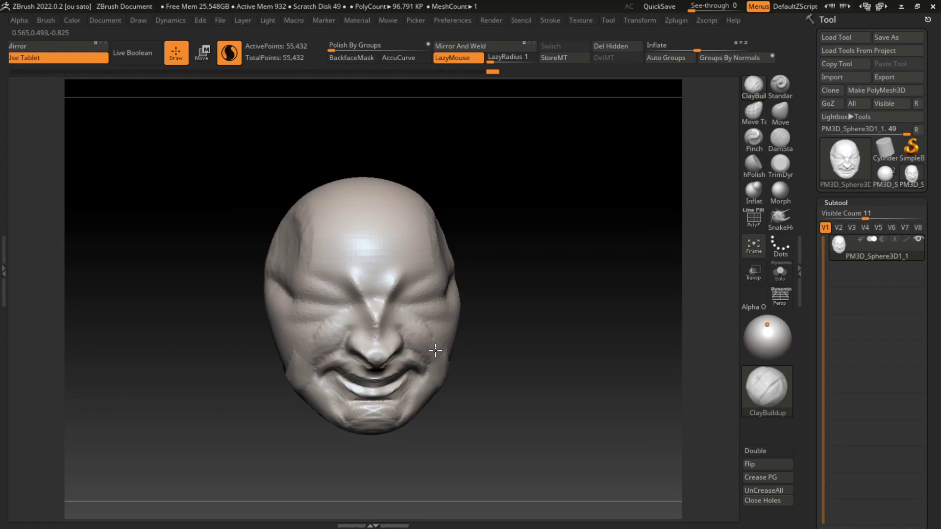
left_click_drag(483, 294, 412, 323)
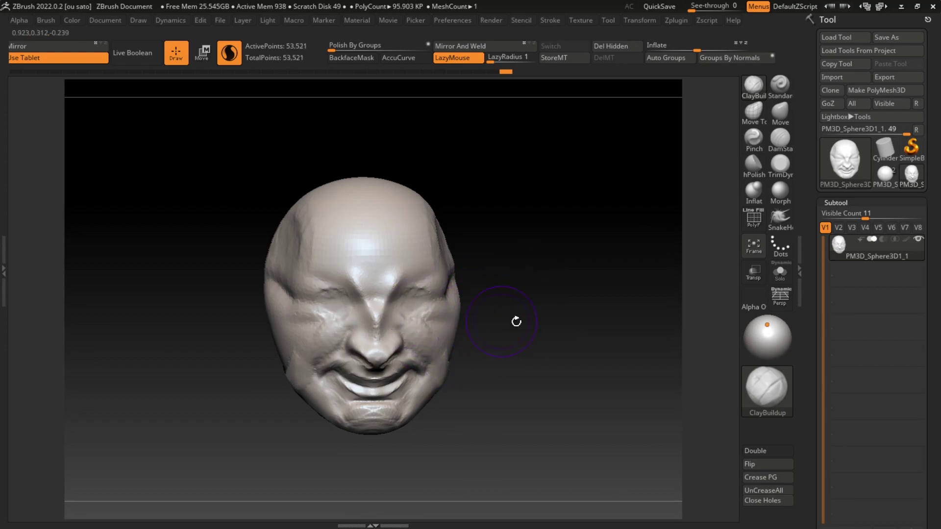
Deepen the mirrored creases under the eyes with DamStandard toward the face edge
left_click(781, 139)
left_click_drag(637, 245, 578, 273)
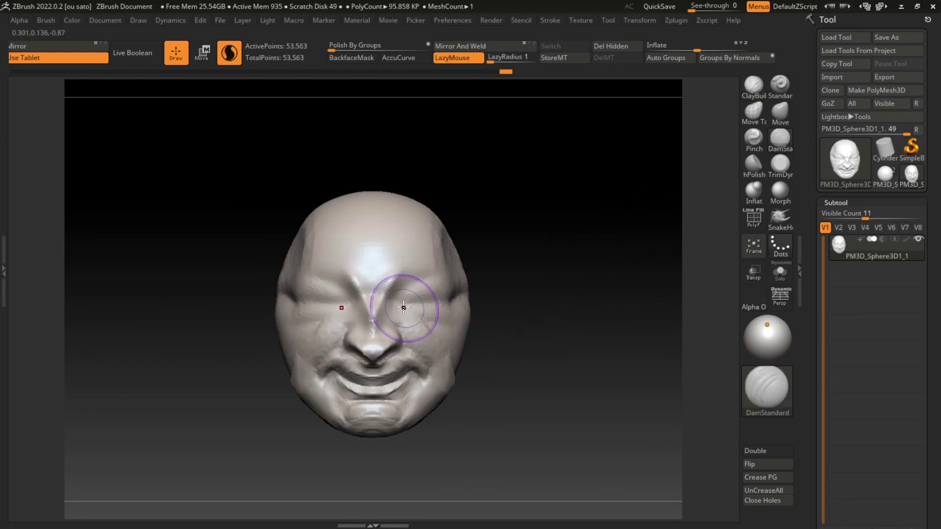
left_click_drag(392, 300, 481, 302)
left_click_drag(387, 301, 448, 302)
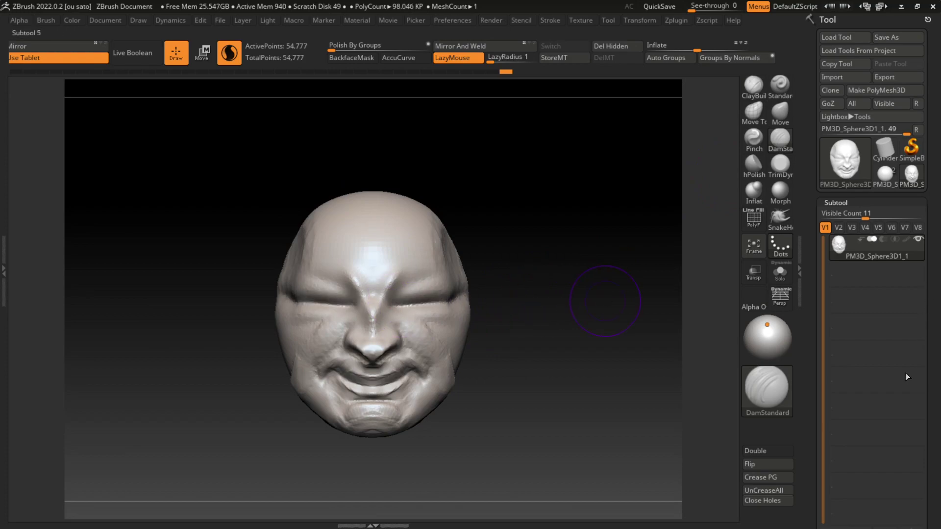
Append a sphere subtool, turn on Transp, and move and scale it to eyeball size
scroll(931, 278, "down", 5)
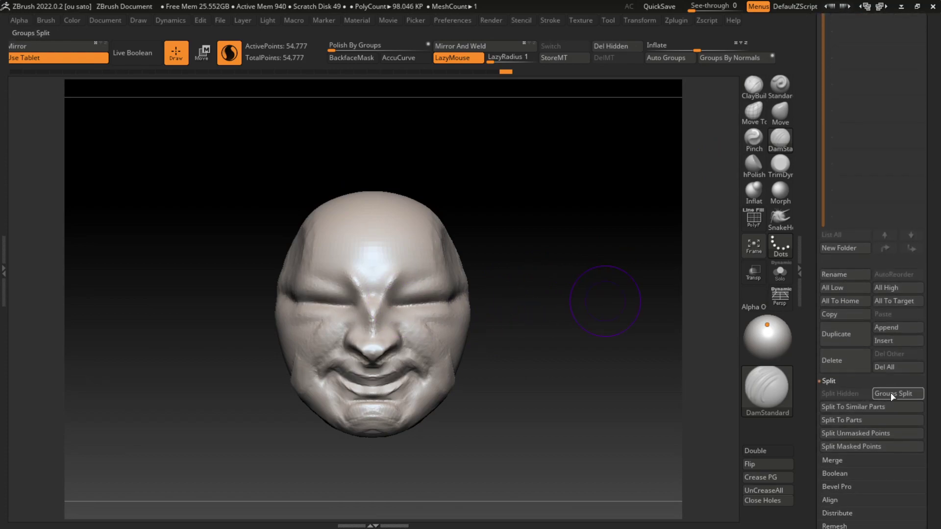
left_click(887, 328)
left_click(417, 346)
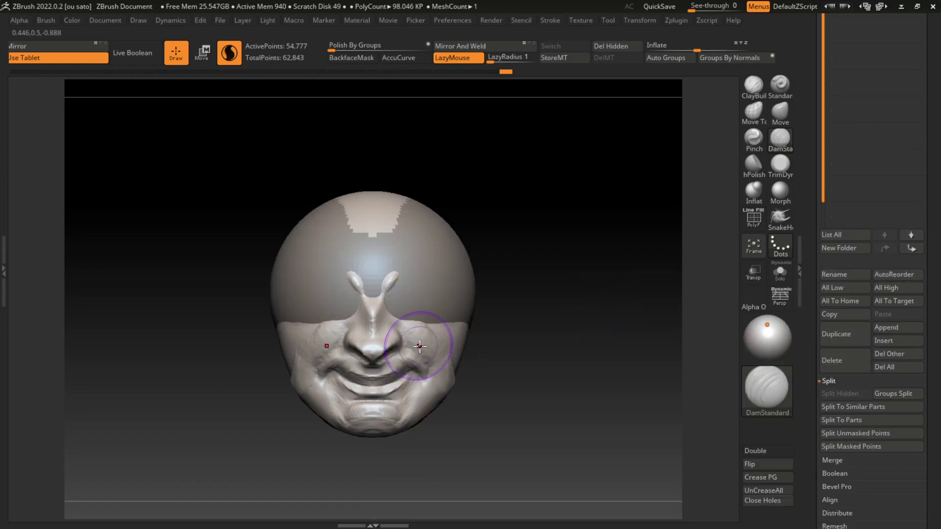
left_click(420, 346, "alt")
key("w")
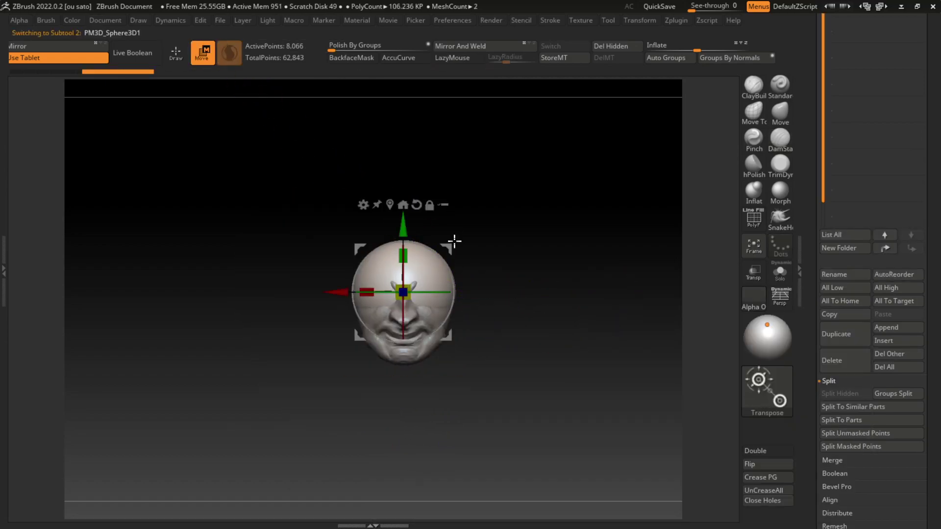
left_click_drag(351, 292, 433, 292)
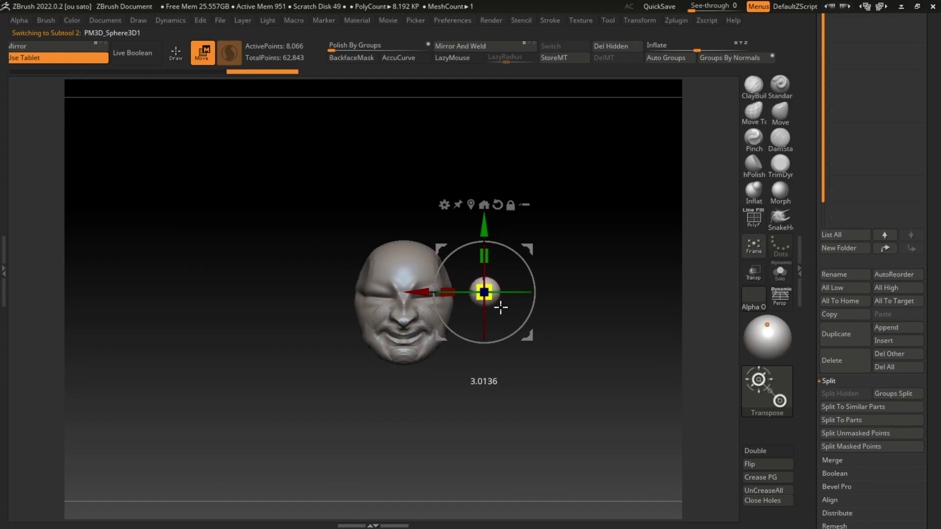
left_click(753, 272)
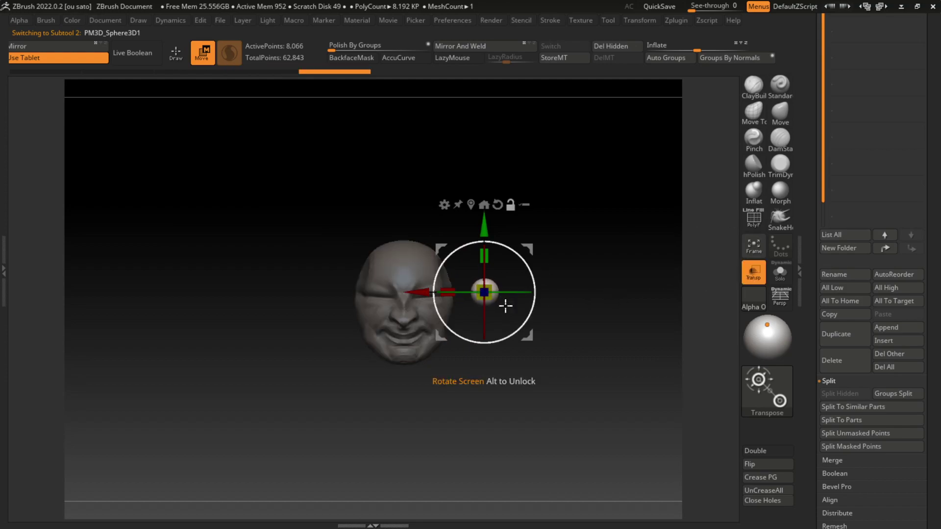
left_click_drag(475, 302, 417, 302)
right_click_drag(417, 302, 486, 296, "alt")
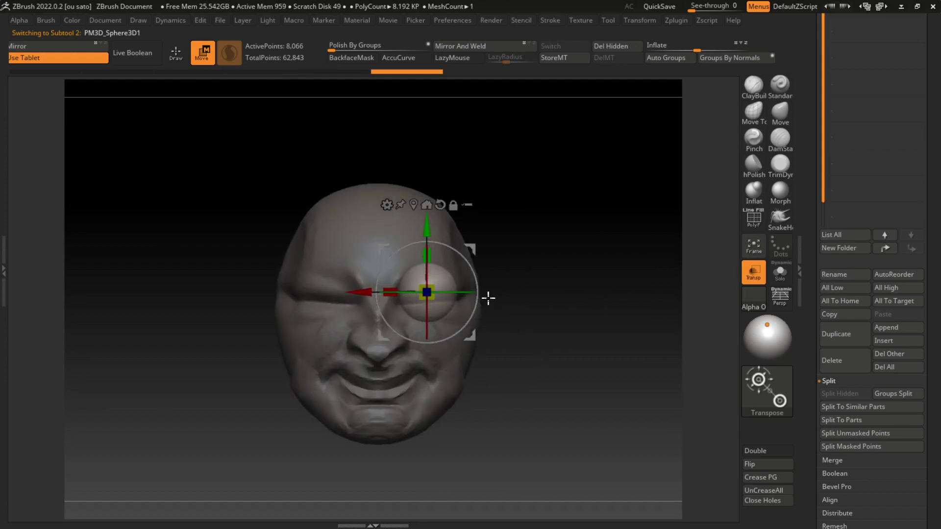
left_click_drag(433, 310, 422, 306)
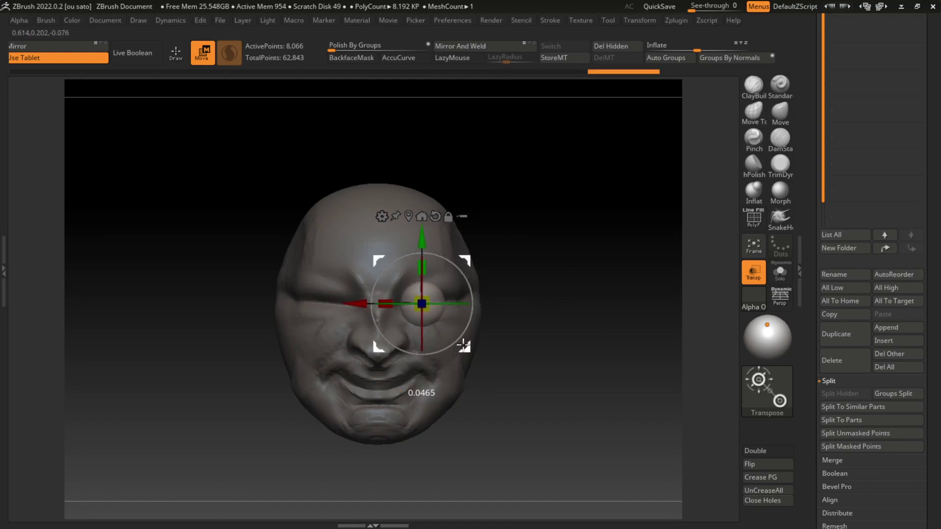
Mirror the eyeball to the other side and push both spheres back into the eye sockets
left_click(471, 46)
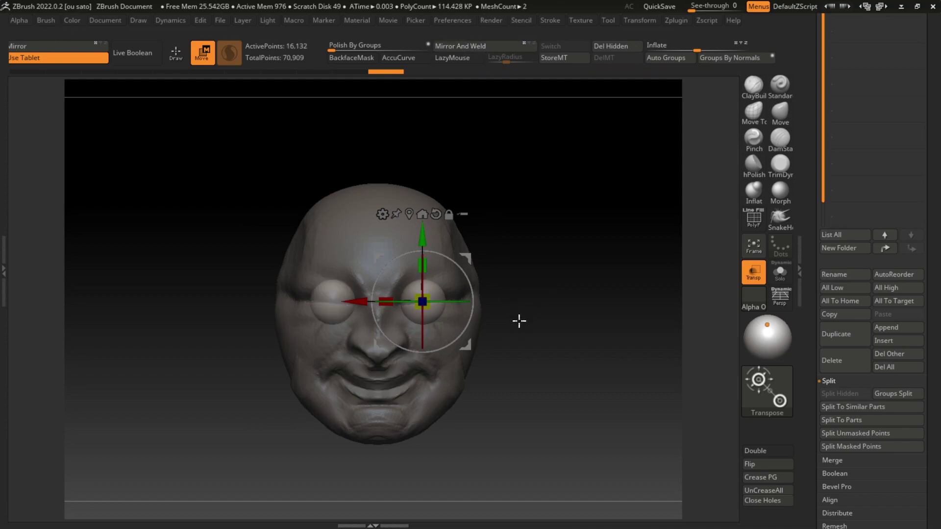
left_click_drag(423, 301, 427, 307)
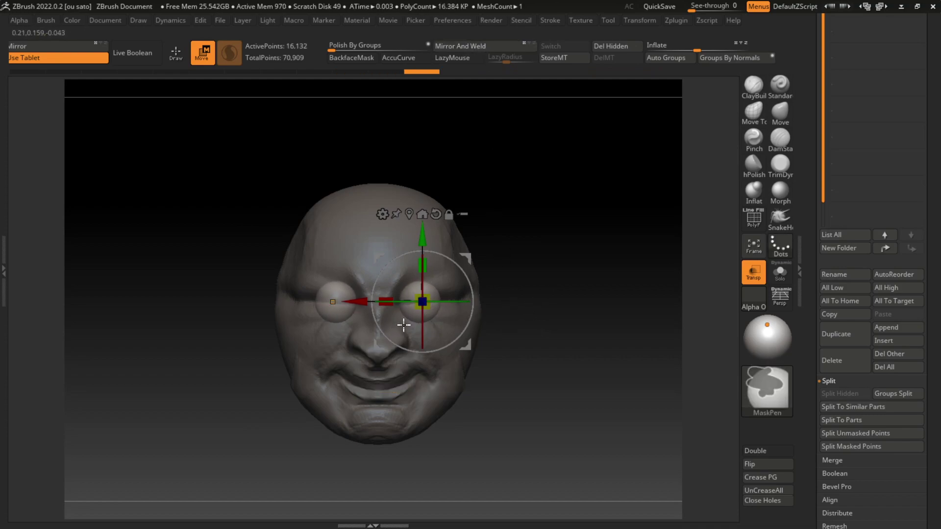
key("ctrl+z")
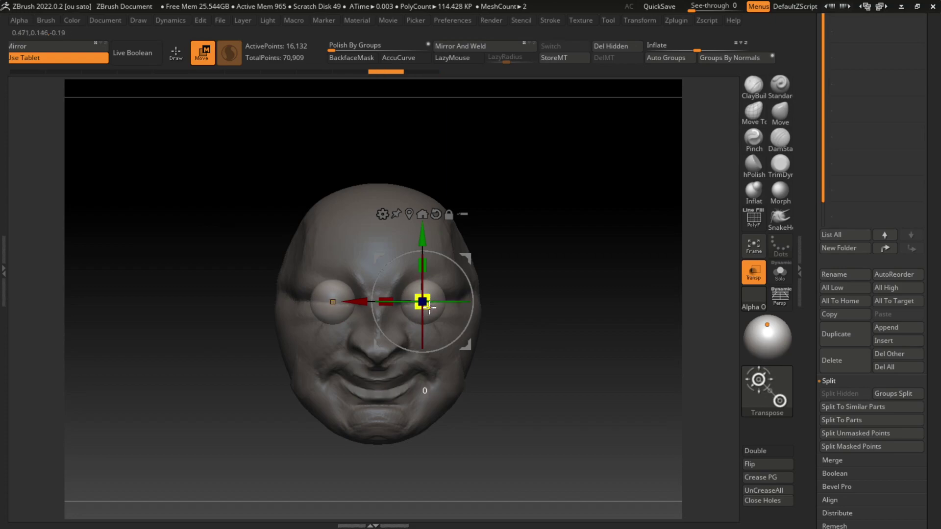
left_click_drag(361, 301, 366, 302)
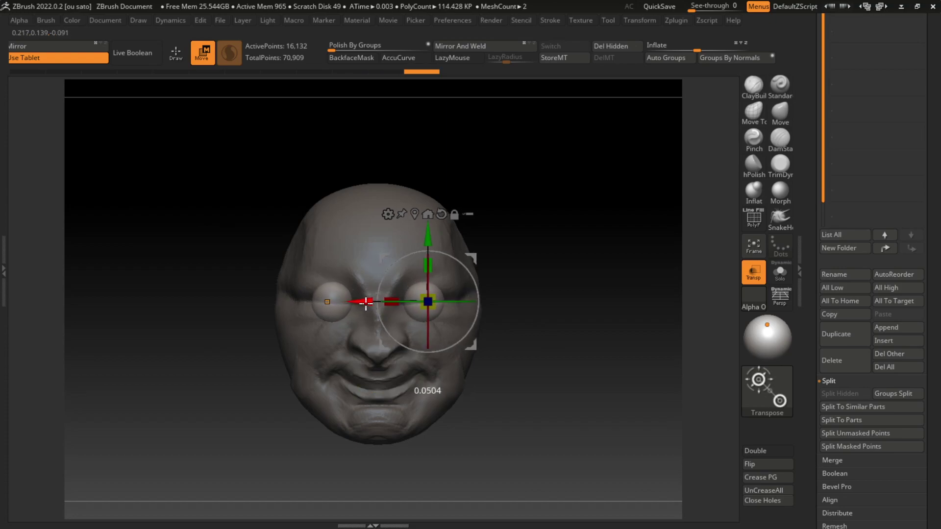
mouse_move(551, 252)
left_mouse_down()
mouse_move(568, 278)
mouse_move(556, 288)
left_mouse_up()
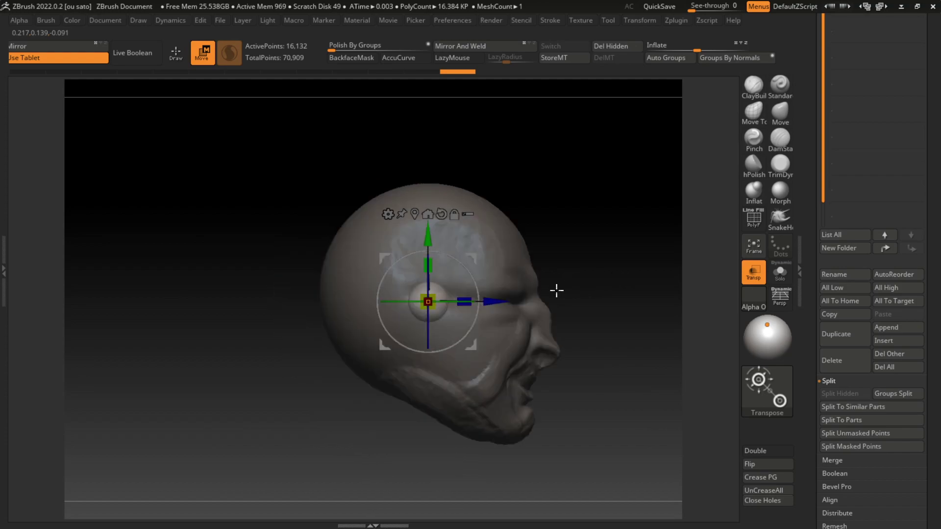
mouse_move(463, 301)
left_mouse_down("ctrl")
mouse_move(568, 296)
mouse_move(643, 267)
left_mouse_up("ctrl")
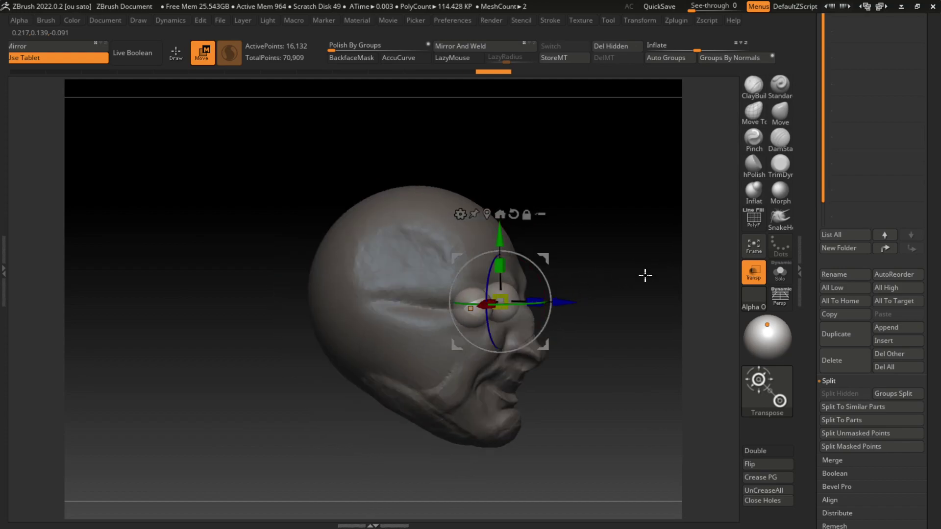
Return to sculpting the face subtool with see-through off, ClayBuildup selected, in left profile
key("q")
left_click(431, 269, "alt")
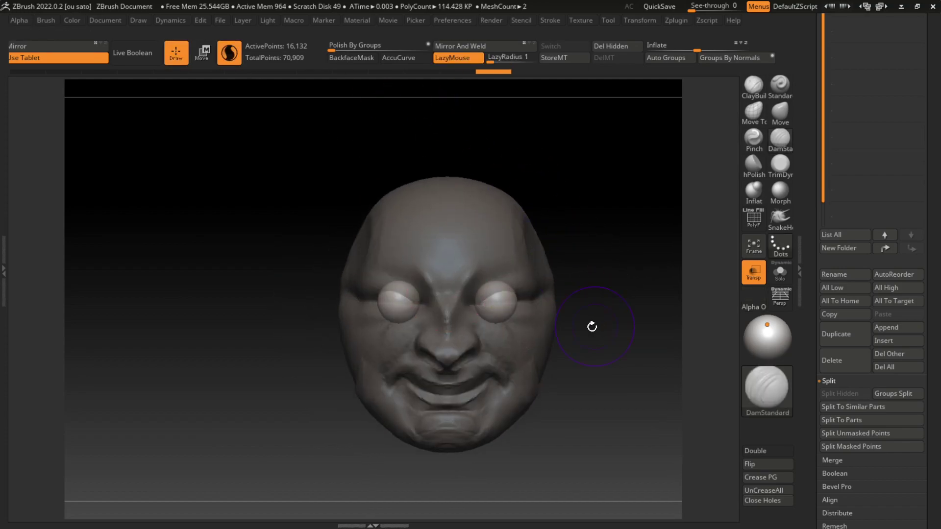
left_click_drag(587, 371, 595, 338)
key("ctrl+shift+t")
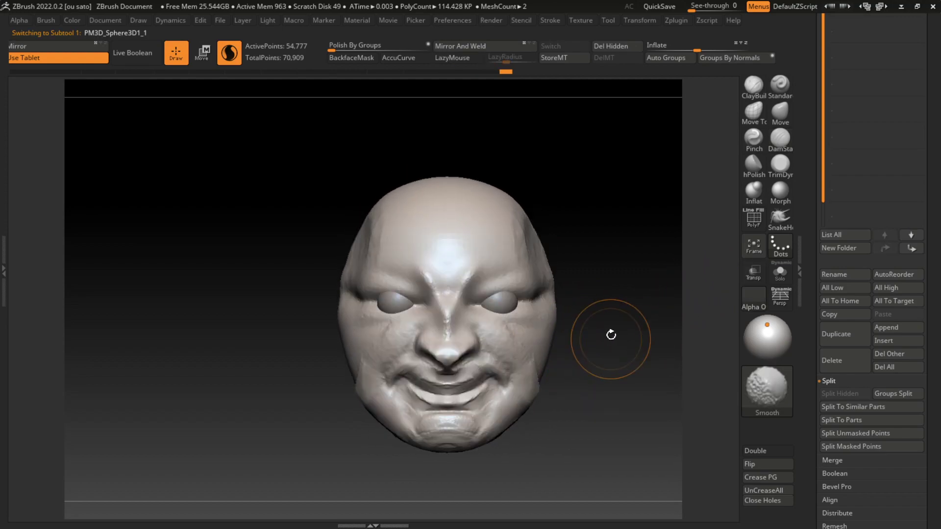
key("s")
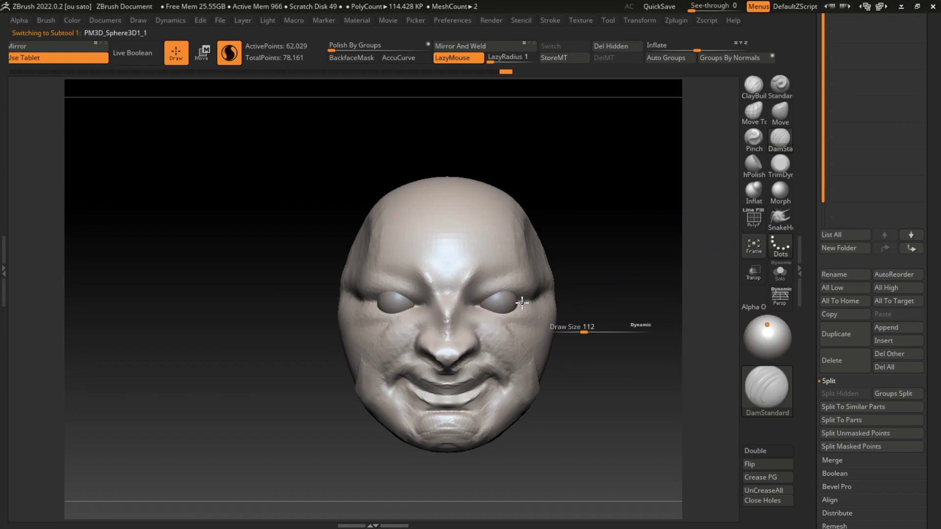
left_click(749, 95)
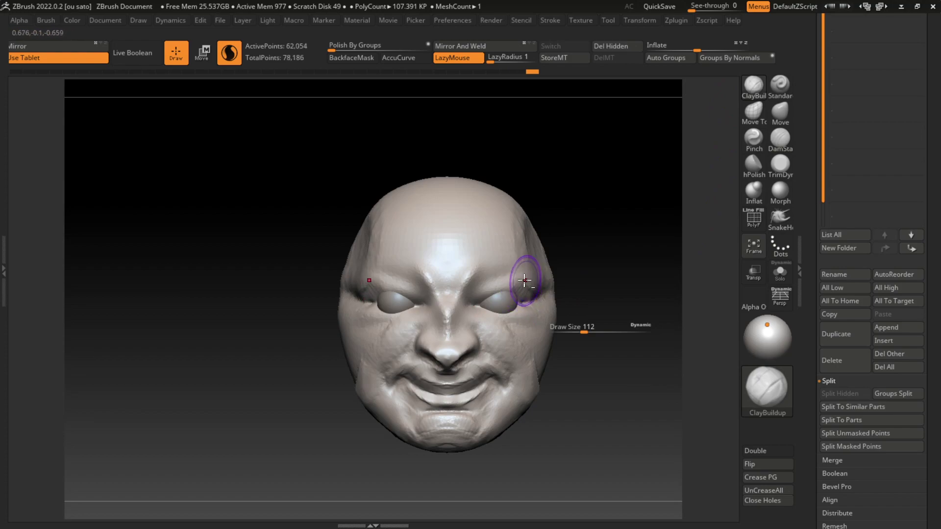
key("ctrl")
key("ctrl")
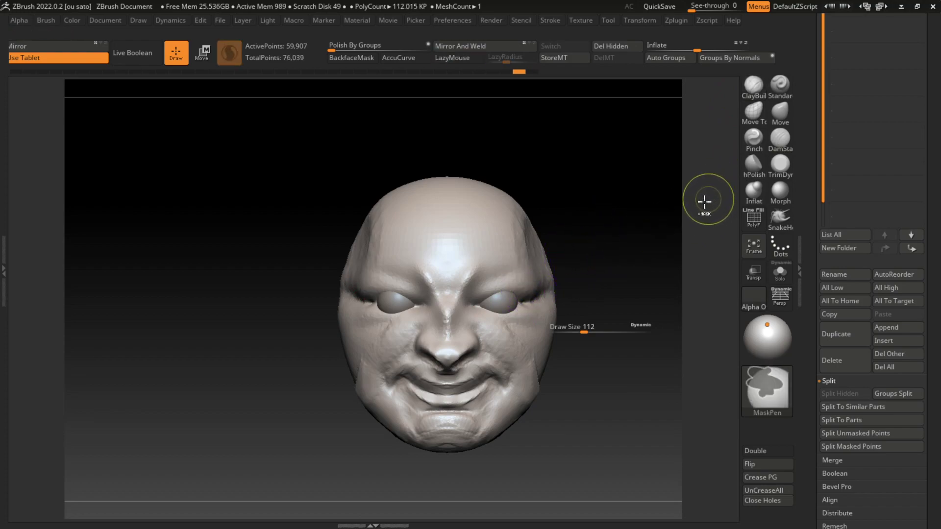
mouse_move(661, 367)
left_mouse_down()
mouse_move(599, 467)
mouse_move(547, 367)
left_mouse_up()
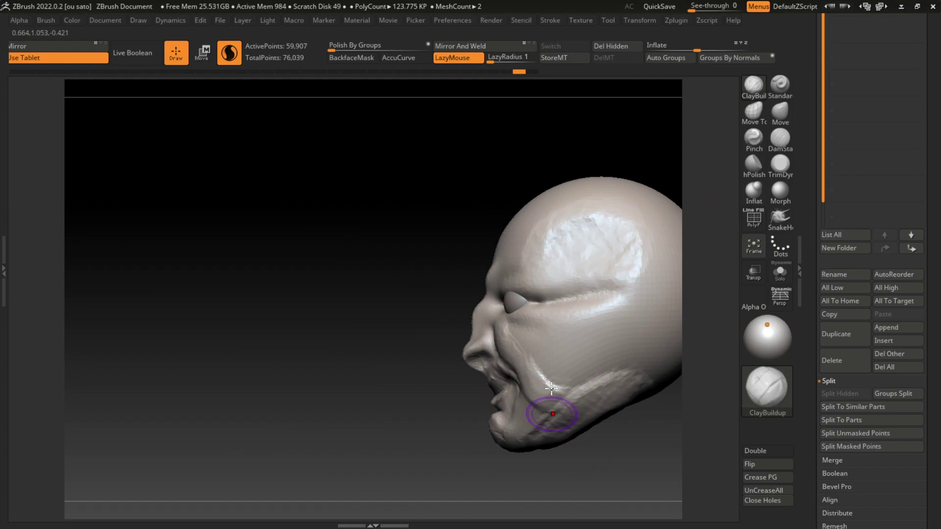
With the Move brush, pull the nose tip forward and up and reshape the lips in profile
left_click(779, 113)
mouse_move(457, 357)
left_mouse_down()
mouse_move(448, 357)
mouse_move(479, 294)
left_mouse_up()
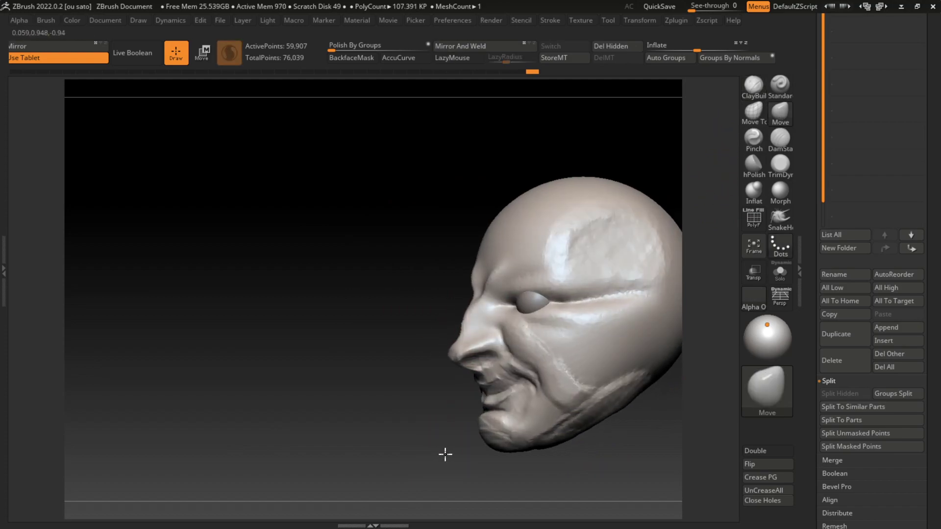
left_click_drag(490, 391, 480, 391)
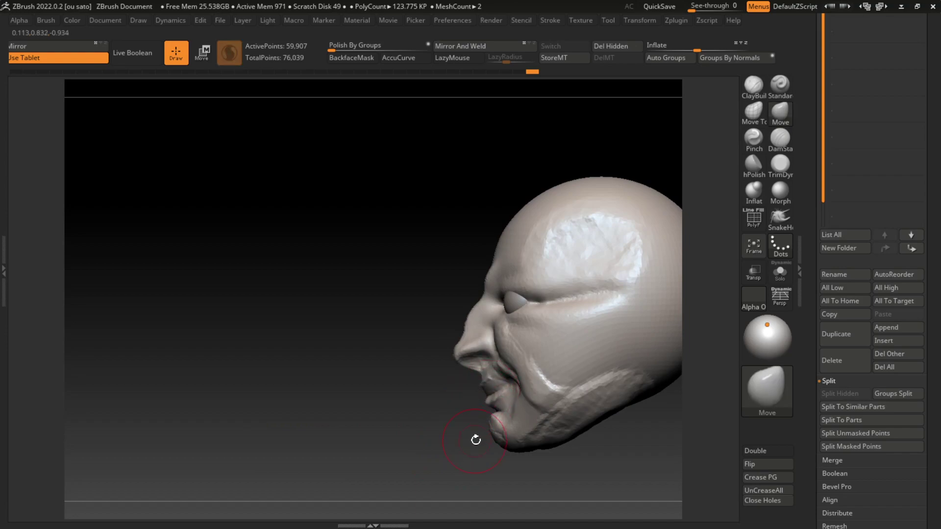
mouse_move(448, 446)
left_mouse_down()
mouse_move(569, 458)
mouse_move(568, 434)
left_mouse_up()
Select DamStandard and make the eyeball subtool PM3D_Sphere3D1 (Subtool 2) active
key("s")
left_click(782, 147)
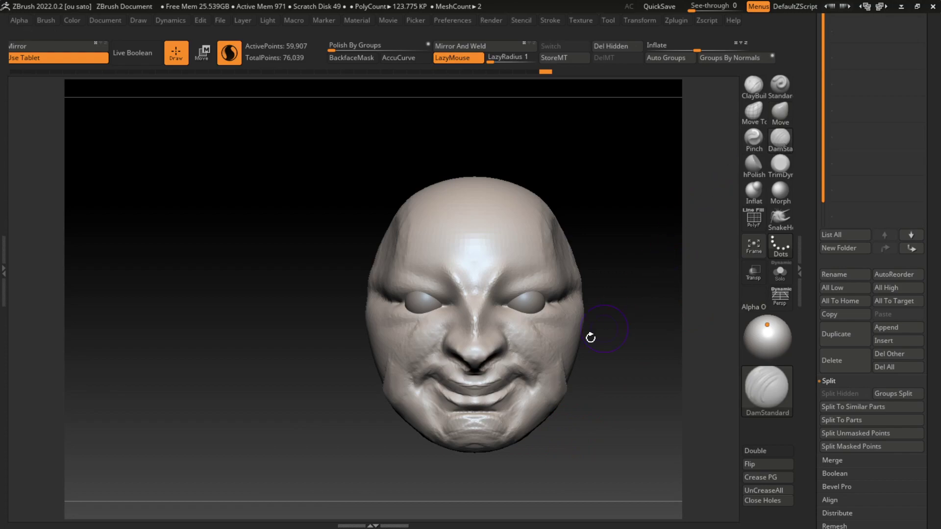
left_click(504, 302, "alt")
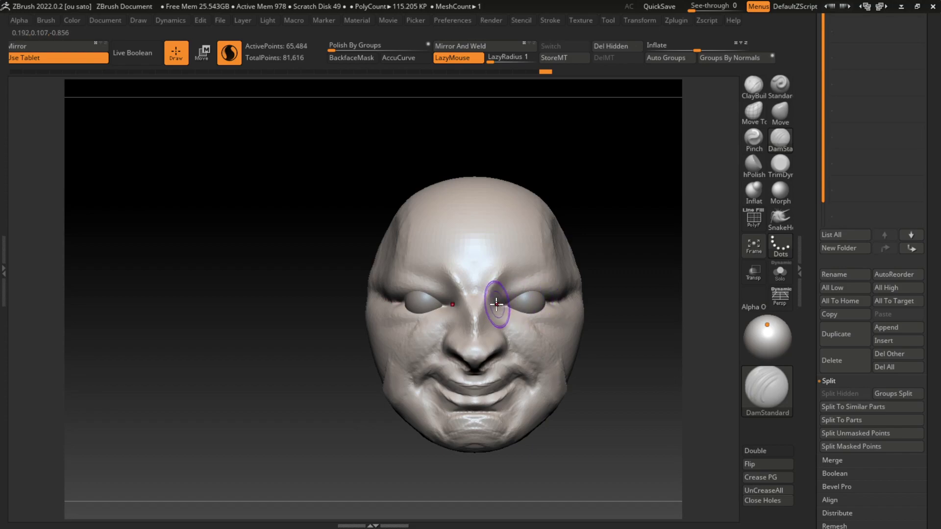
left_click(527, 294, "alt")
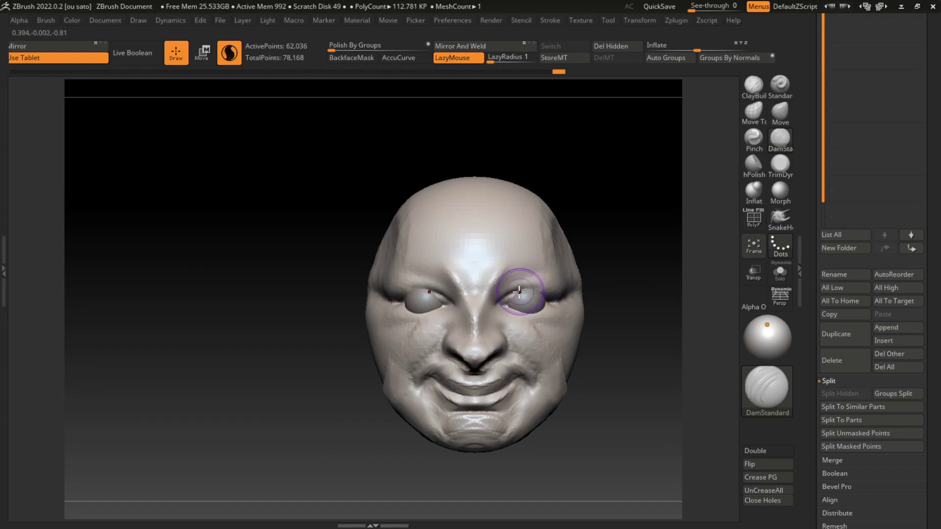
left_click(524, 294, "alt")
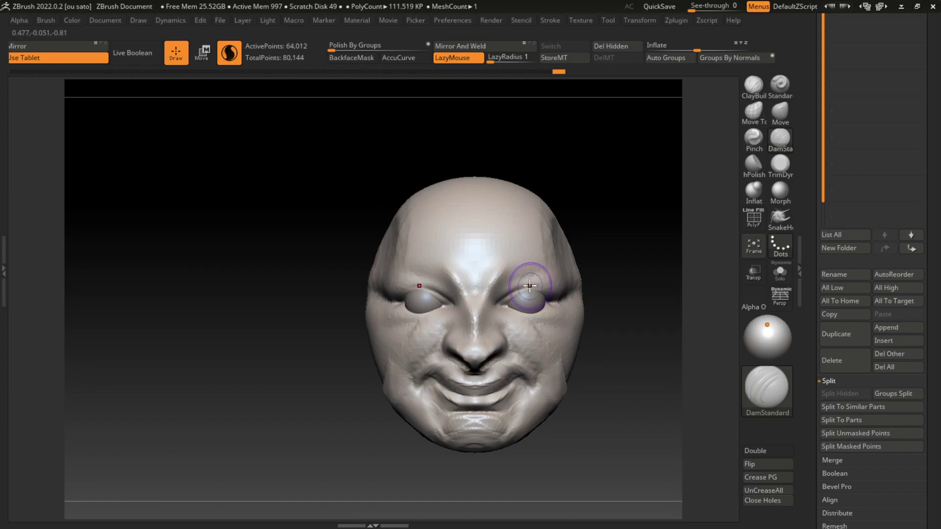
left_click_drag(535, 288, 556, 297)
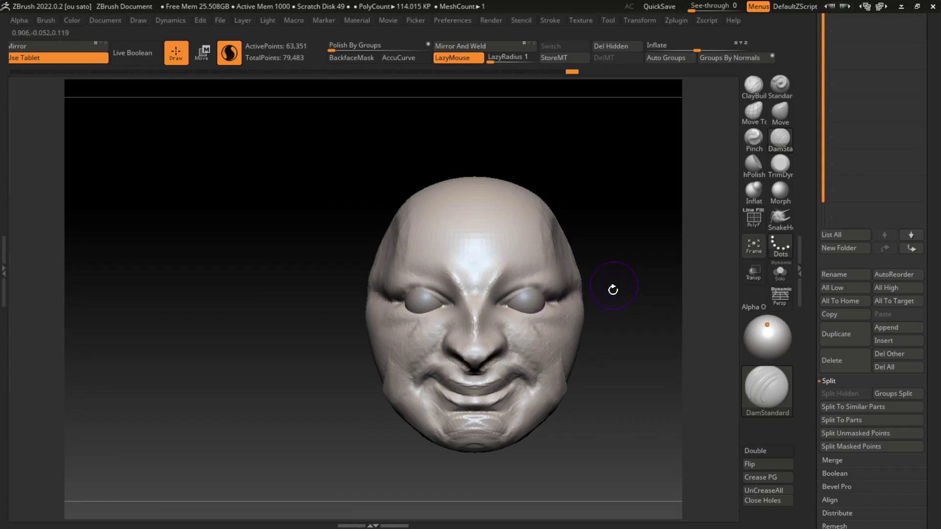
left_click(619, 277, "alt")
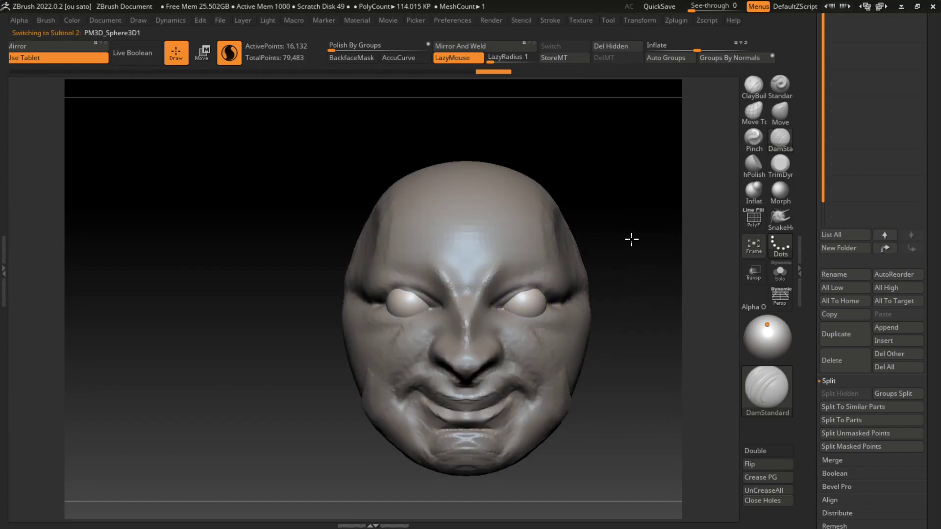
Nudge the eyeballs deeper along the Transpose red and blue axes, then reselect face subtool PM3D_Sphere3D1_1
left_click_drag(632, 239, 286, 101)
key("w")
mouse_move(547, 312)
left_mouse_down()
mouse_move(559, 315)
mouse_move(624, 279)
mouse_move(625, 266)
mouse_move(640, 292)
mouse_move(634, 321)
left_mouse_up()
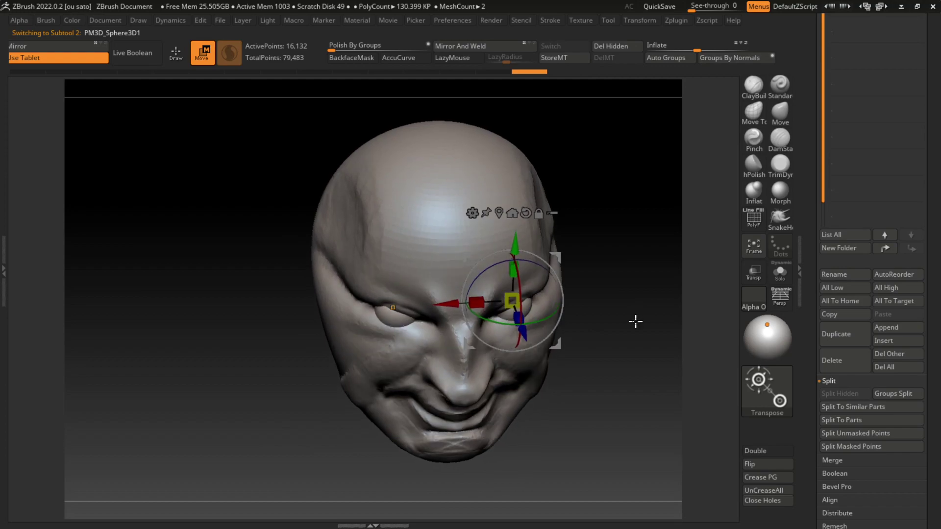
left_click_drag(451, 305, 449, 306)
mouse_move(613, 288)
left_mouse_down()
mouse_move(531, 357)
mouse_move(533, 367)
left_mouse_up()
left_click_drag(642, 371, 639, 285, "shift")
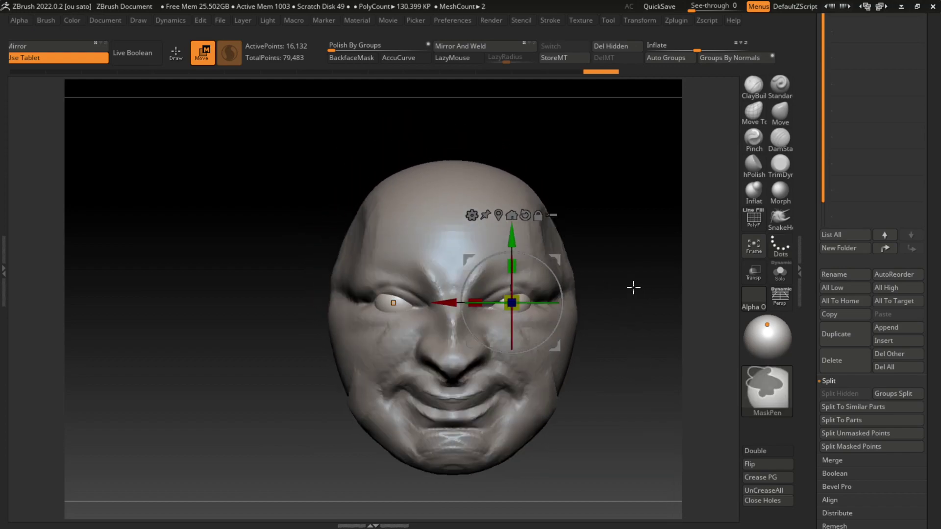
left_click(555, 380, "alt")
Carve mirrored DamStandard creases along the eyelids and at the inner and outer eye corners
left_click(782, 143)
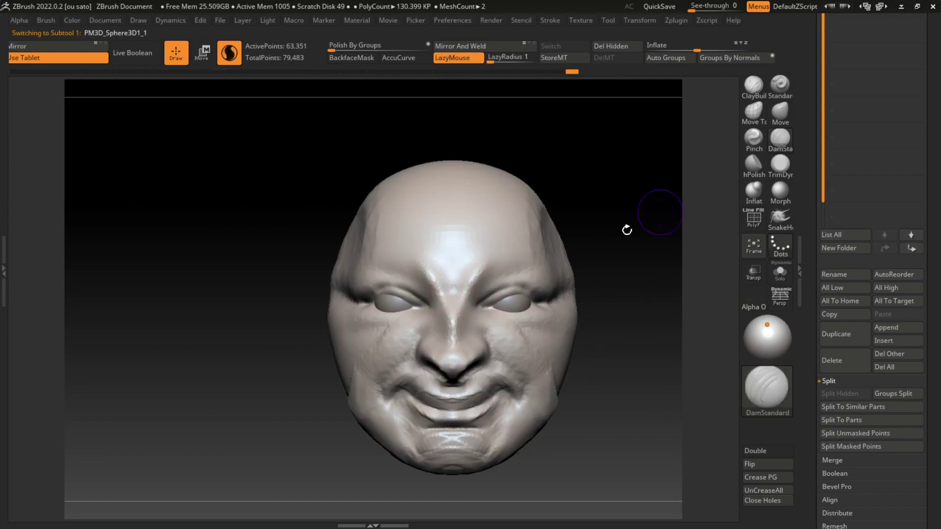
left_click_drag(491, 305, 482, 302)
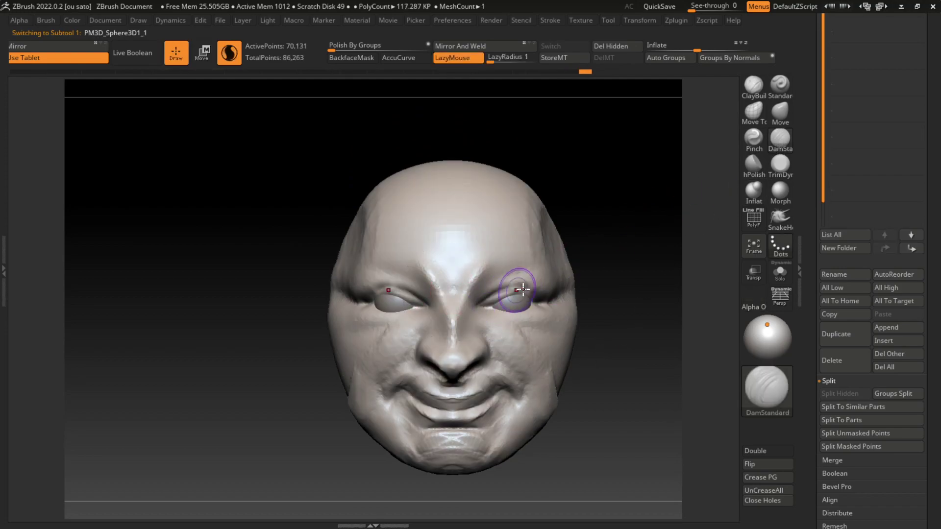
right_click_drag(533, 295, 518, 295)
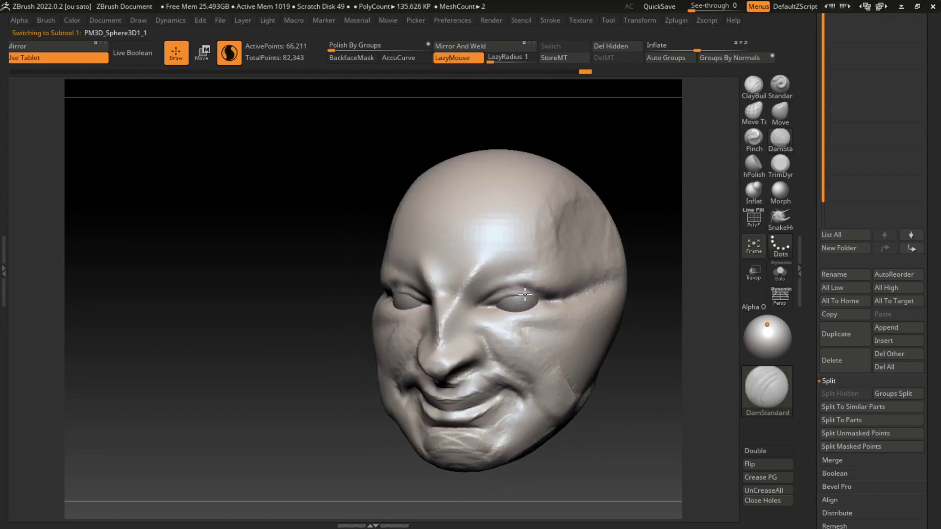
left_click_drag(525, 294, 527, 294)
right_click_drag(634, 280, 592, 284)
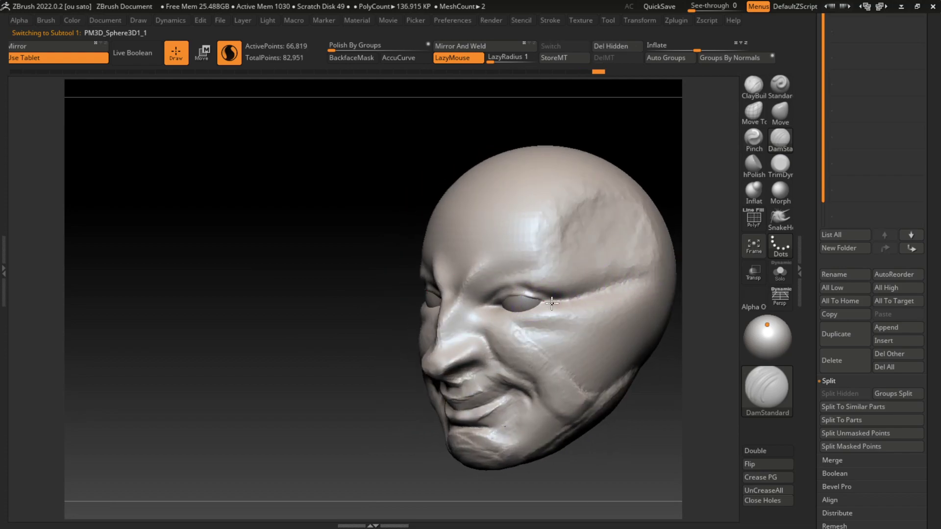
left_click_drag(569, 298, 550, 301)
left_click_drag(494, 297, 492, 302)
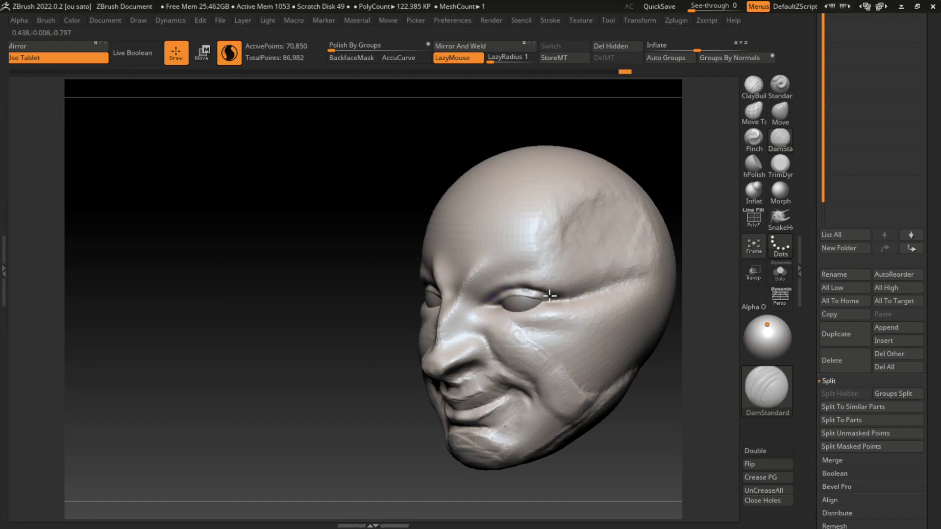
left_click_drag(550, 295, 551, 296)
right_click_drag(687, 203, 613, 252)
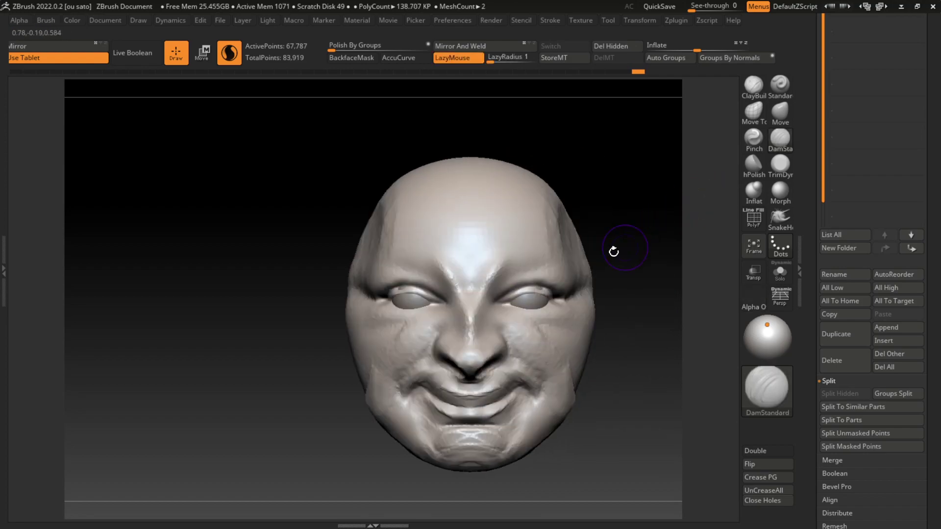
Deepen the lower-eyelid creases and add a crease over the eye from a top view
left_click_drag(550, 289, 546, 292)
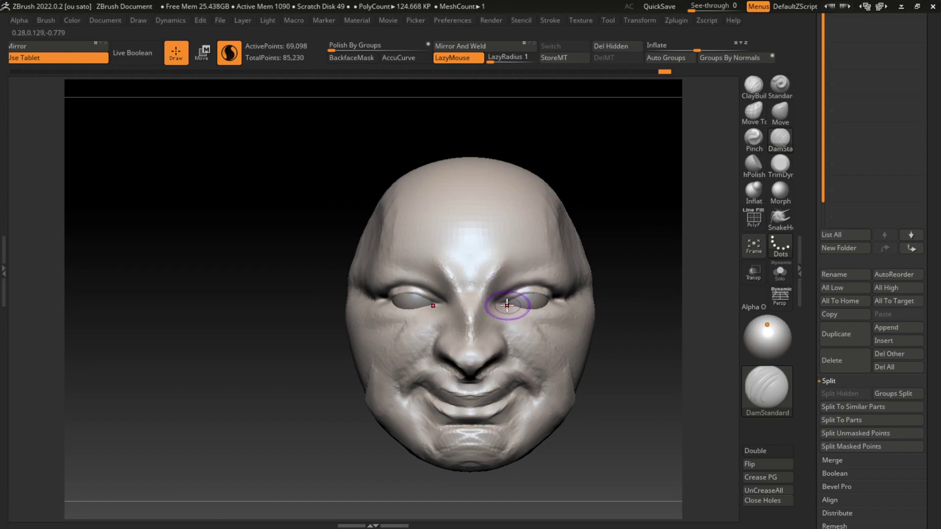
mouse_move(506, 305)
left_mouse_down()
mouse_move(519, 302)
mouse_move(511, 304)
left_mouse_up()
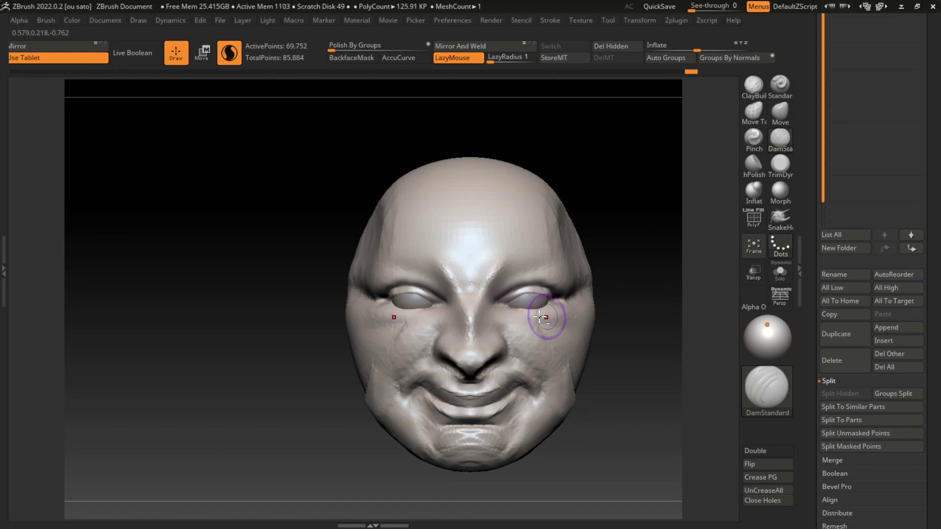
left_click_drag(550, 307, 507, 311, "shift")
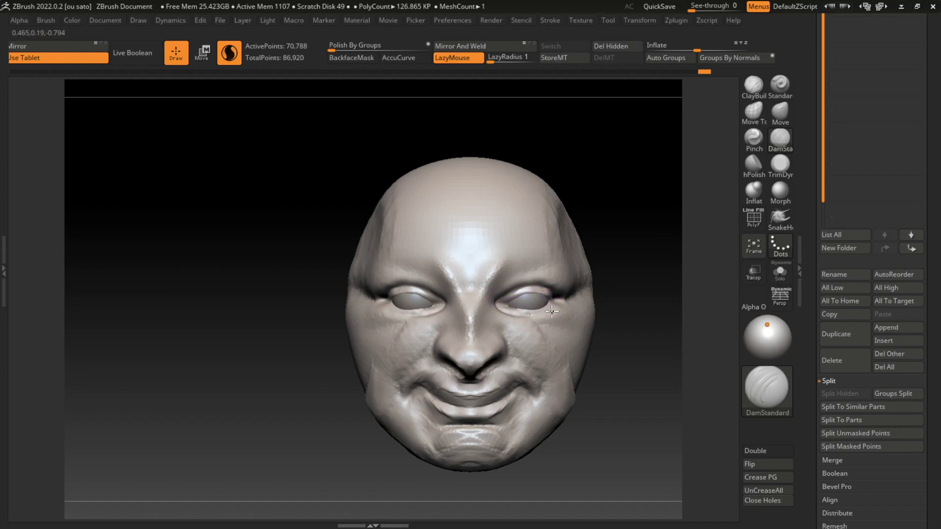
left_click_drag(663, 244, 641, 307)
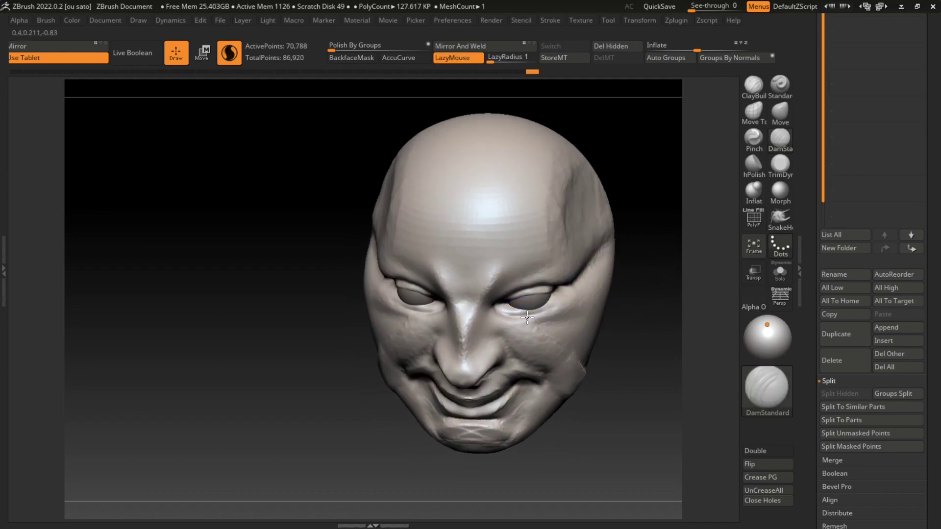
left_click_drag(527, 318, 571, 285)
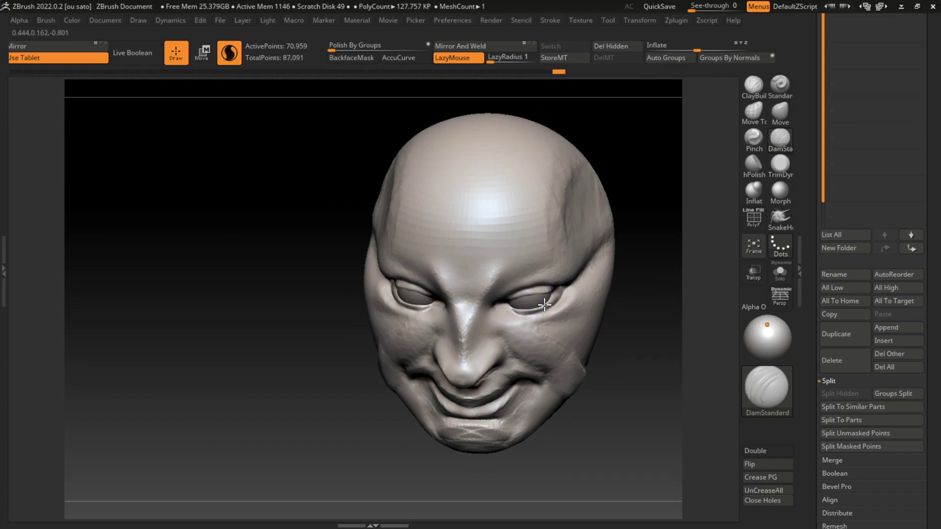
mouse_move(609, 264)
left_mouse_down()
mouse_move(664, 212)
mouse_move(629, 300)
mouse_move(598, 319)
mouse_move(684, 221)
mouse_move(613, 298)
left_mouse_up()
Build up the cheeks and under-eye area with ClayBuildup, adding a DamStandard crease by the eye
key("b")
key("c")
key("b")
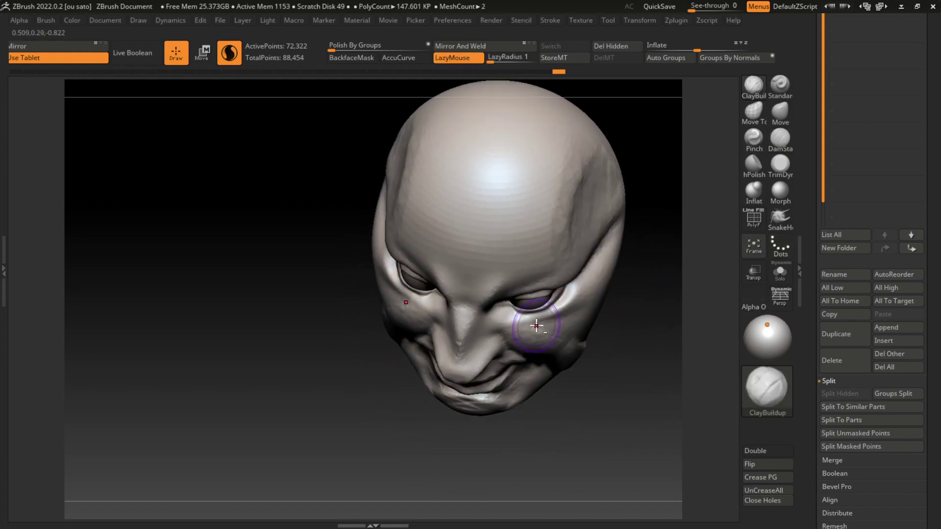
mouse_move(593, 267)
left_mouse_down()
mouse_move(564, 314)
mouse_move(619, 304)
mouse_move(578, 333)
left_mouse_up()
left_click(785, 143)
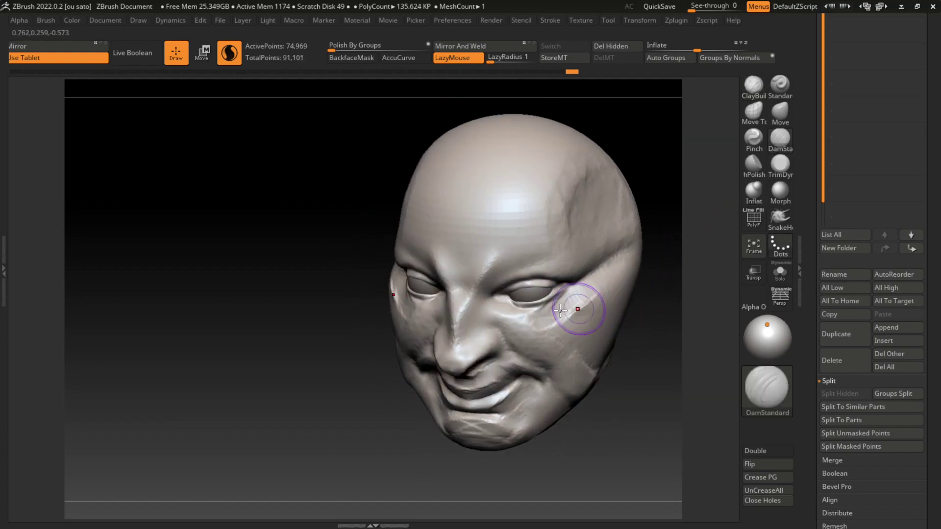
mouse_move(657, 286)
left_mouse_down()
mouse_move(567, 305)
mouse_move(568, 288)
left_mouse_up()
left_click_drag(656, 250, 684, 227)
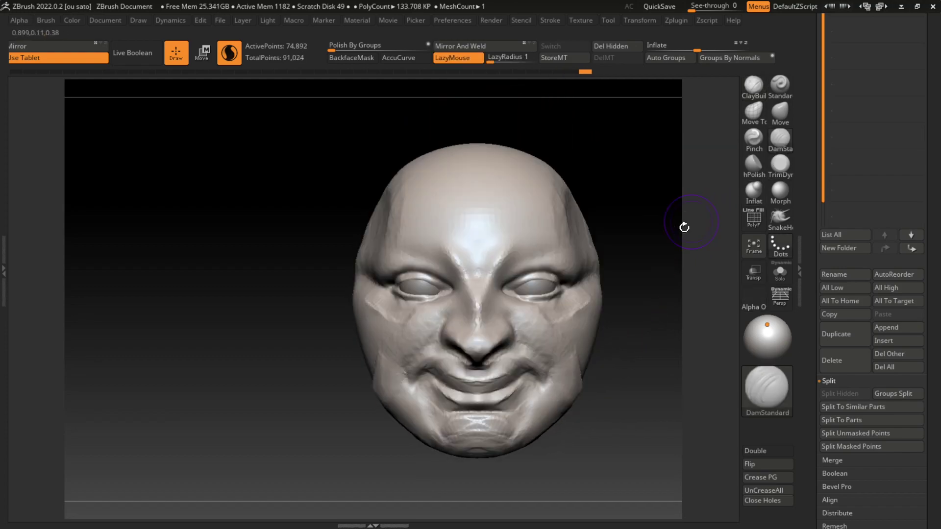
left_click(754, 84)
mouse_move(500, 294)
left_mouse_down()
mouse_move(534, 314)
mouse_move(514, 300)
mouse_move(534, 280)
left_mouse_up()
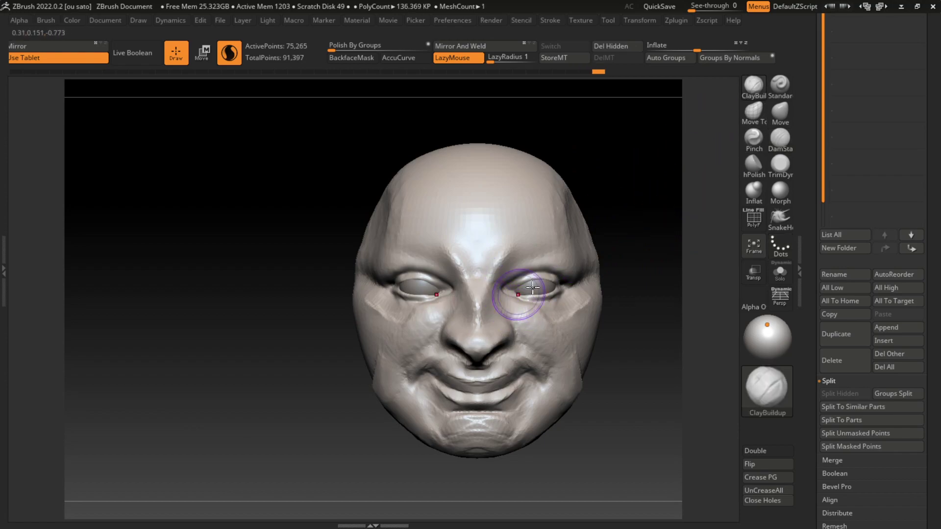
mouse_move(490, 314)
left_mouse_down()
mouse_move(469, 321)
mouse_move(474, 302)
mouse_move(486, 338)
left_mouse_up()
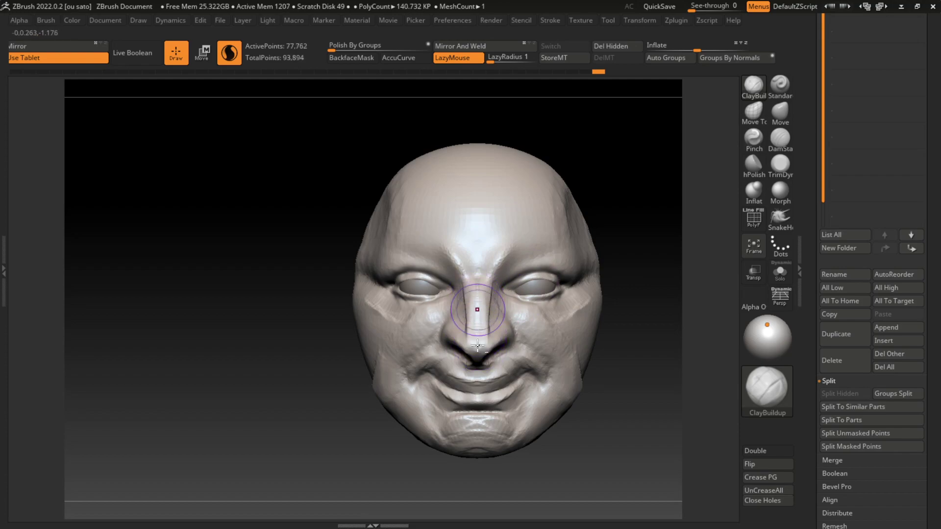
Build up the nose, then plane its tip, sides, nostrils and bridge flat with TrimDynamic
left_click(780, 164)
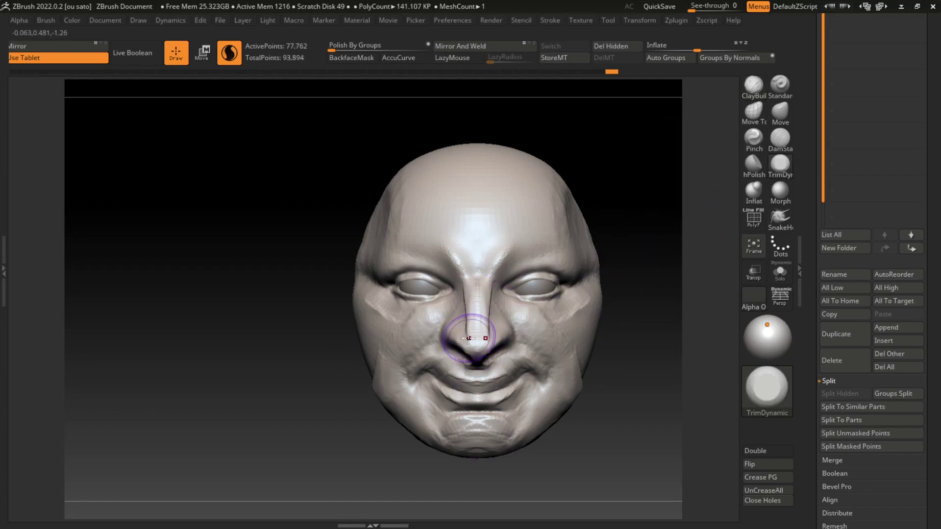
left_click(754, 85)
mouse_move(485, 360)
left_mouse_down()
mouse_move(469, 332)
mouse_move(492, 327)
left_mouse_up()
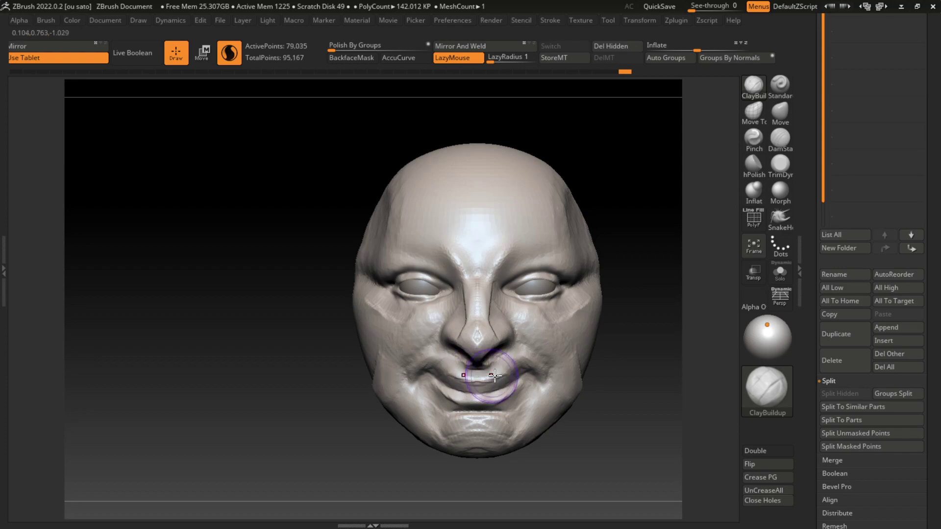
left_click(780, 163)
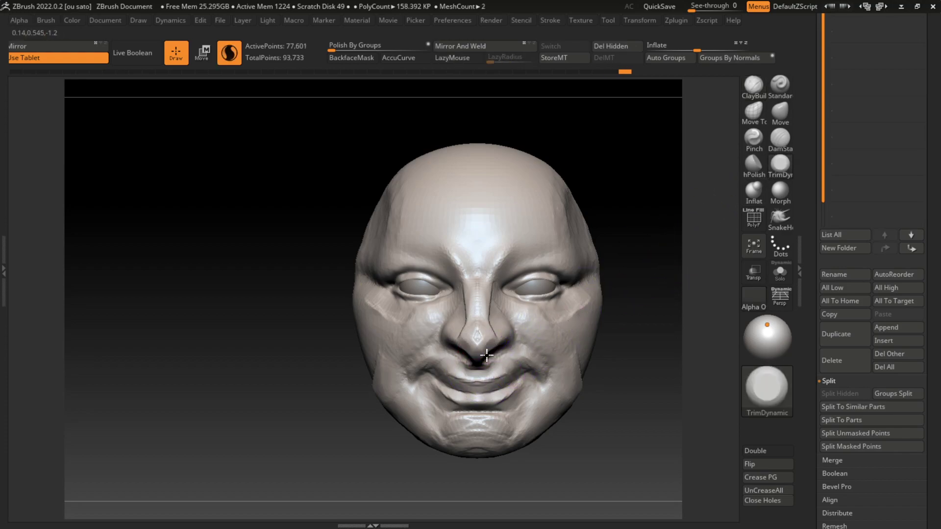
left_click_drag(486, 355, 476, 335)
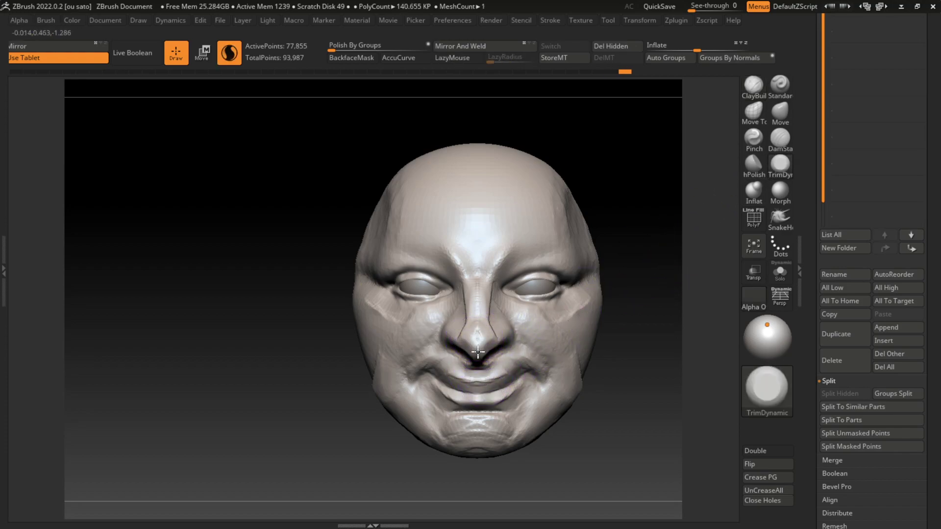
left_click_drag(463, 387, 490, 397)
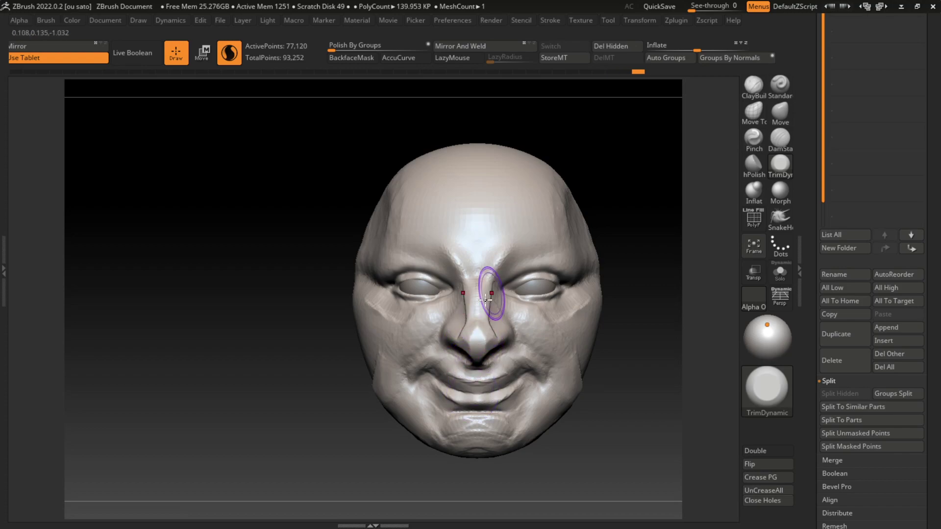
left_click_drag(461, 329, 487, 284)
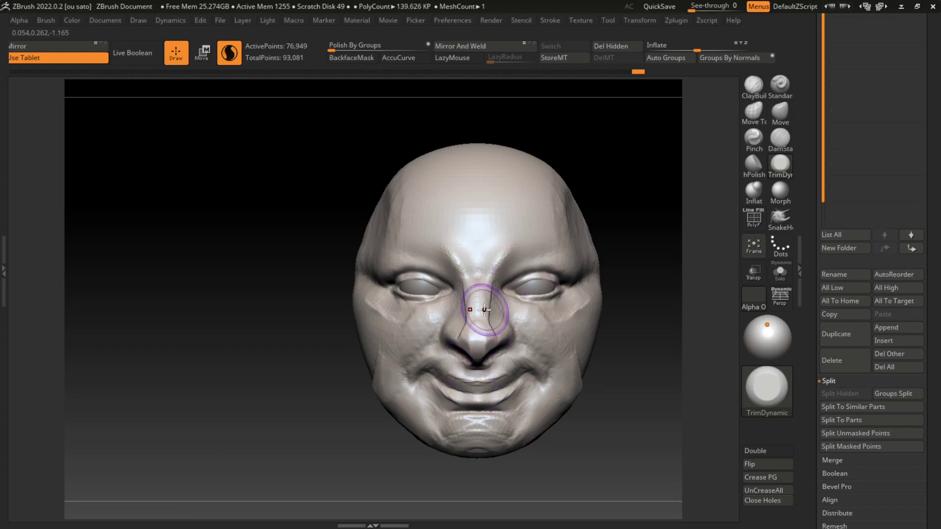
left_click_drag(470, 316, 514, 250)
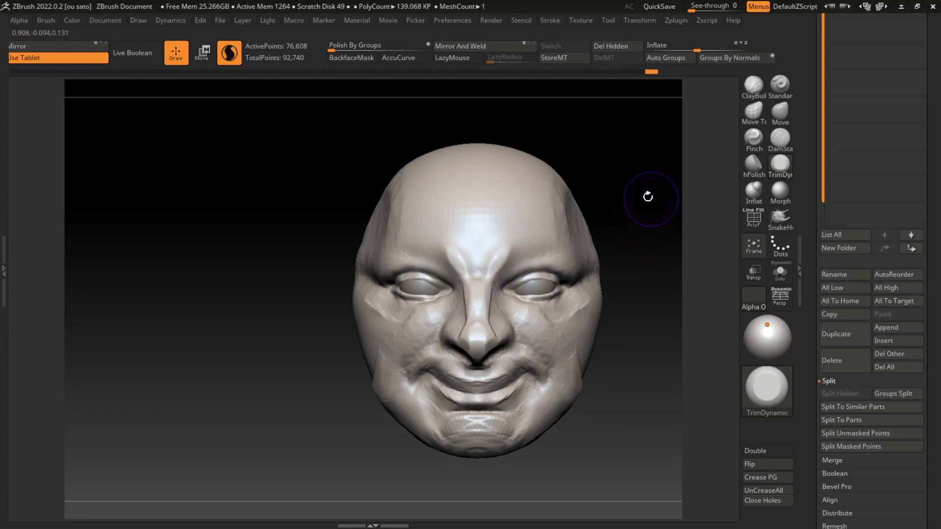
Build up both brows and the area between the eyes with symmetric ClayBuildup strokes
left_click(757, 91)
left_click_drag(515, 255, 515, 272)
mouse_move(514, 237)
left_mouse_down()
mouse_move(510, 272)
mouse_move(534, 248)
left_mouse_up()
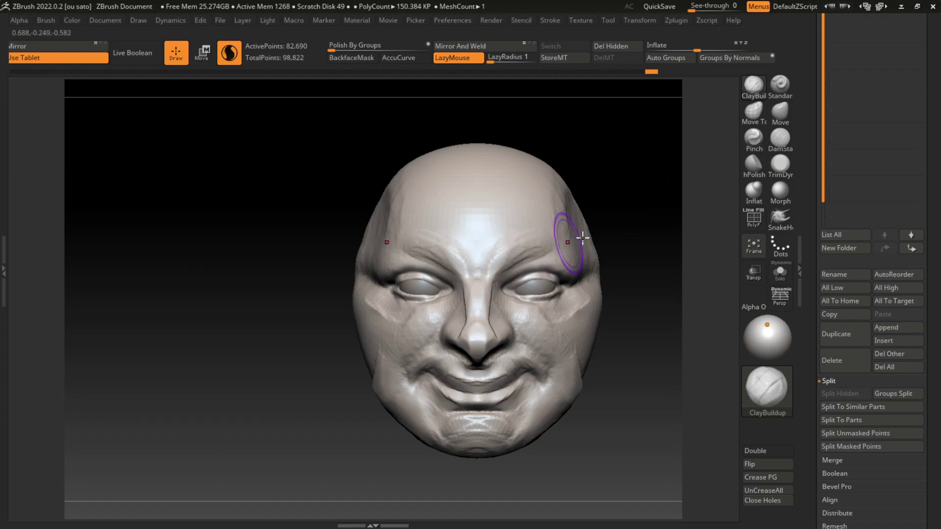
mouse_move(512, 242)
left_mouse_down()
mouse_move(501, 274)
mouse_move(504, 264)
left_mouse_up()
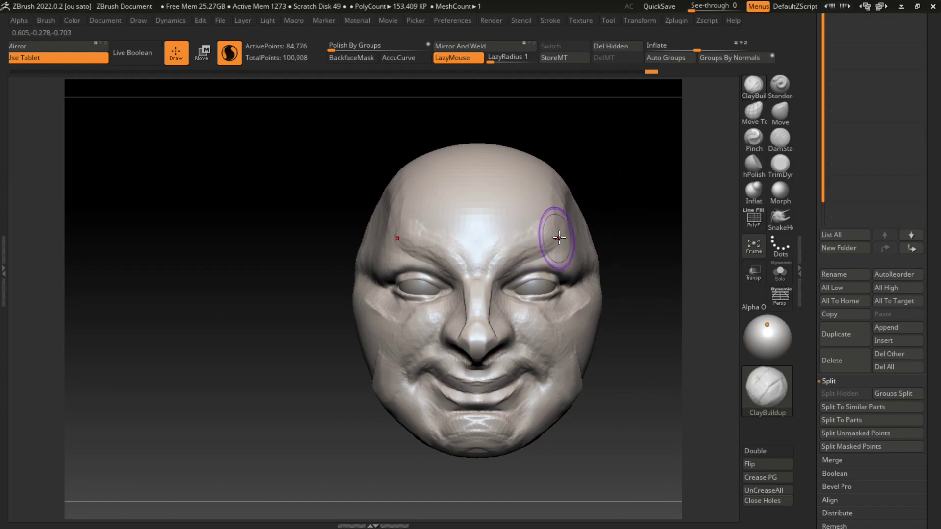
left_click_drag(559, 237, 519, 264)
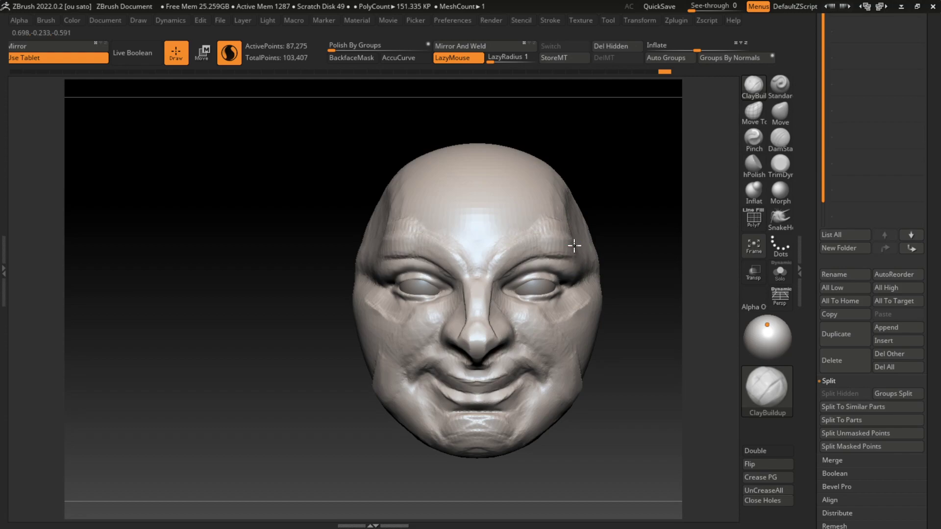
Carve deep wrinkle creases across the forehead from a three-quarter view
left_click_drag(551, 200, 568, 242)
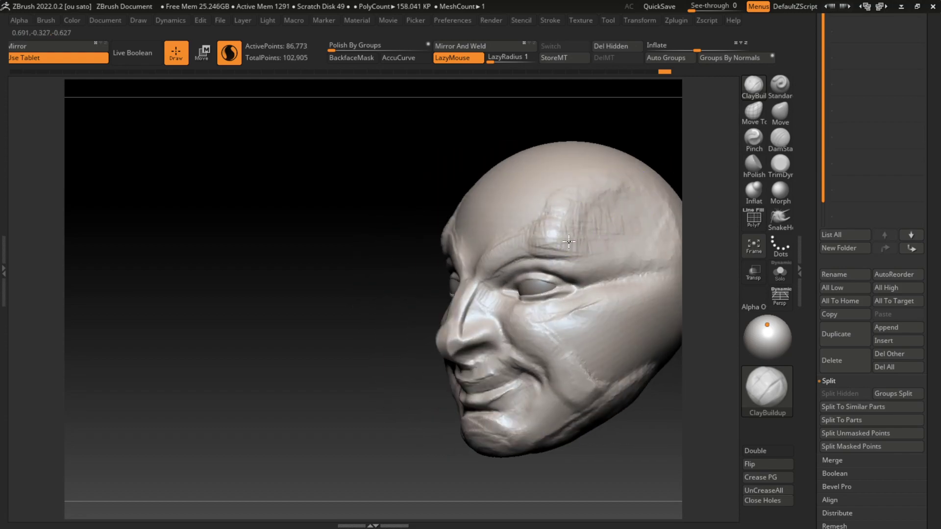
left_click_drag(557, 179, 544, 226)
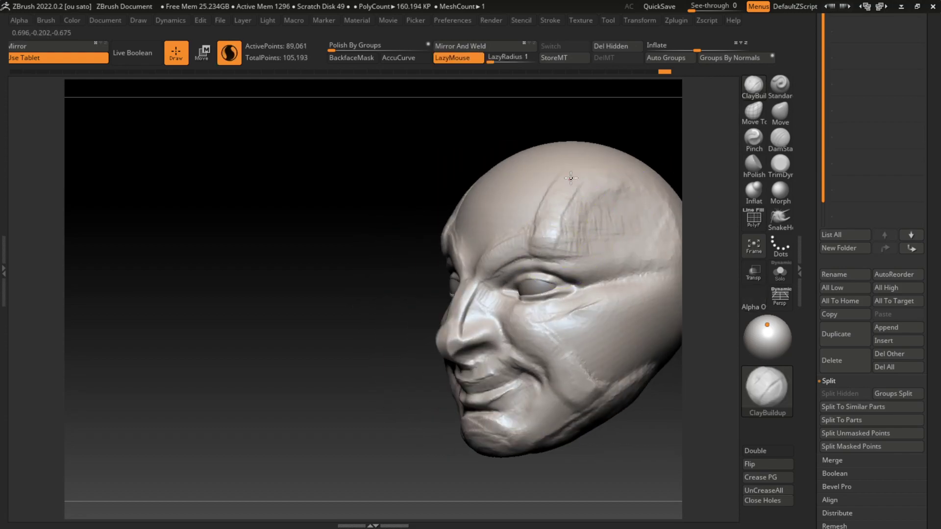
mouse_move(529, 182)
left_mouse_down()
mouse_move(526, 241)
mouse_move(522, 230)
left_mouse_up()
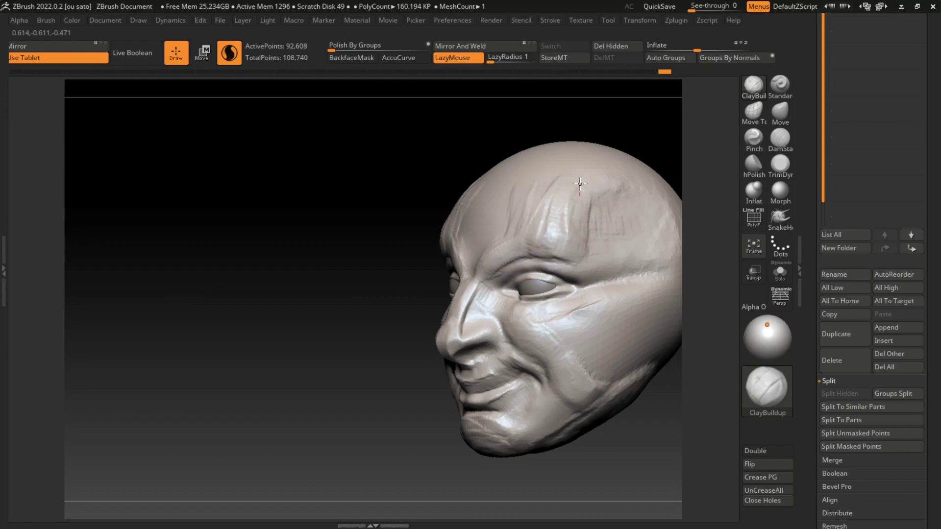
left_click_drag(580, 183, 576, 230)
left_click_drag(534, 164, 530, 227)
mouse_move(659, 140)
left_mouse_down()
mouse_move(676, 131)
mouse_move(665, 168)
left_mouse_up()
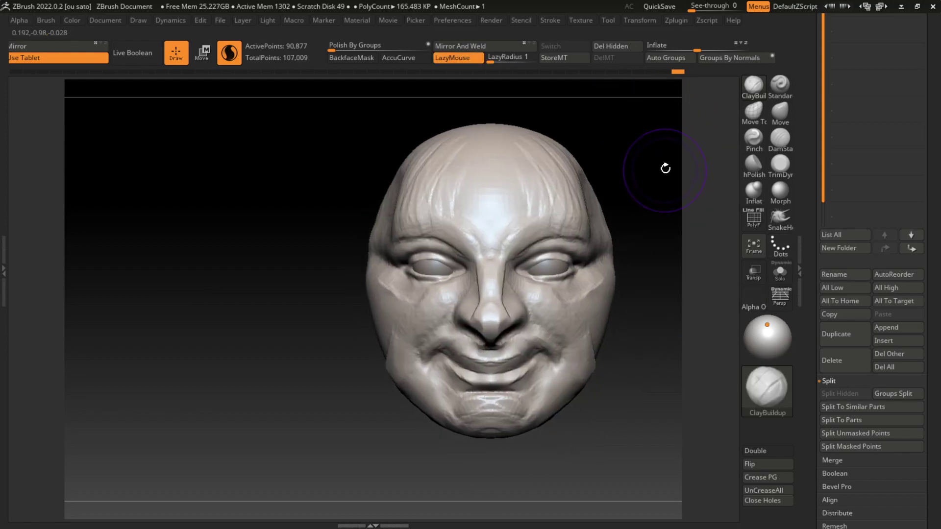
mouse_move(634, 240)
left_mouse_down()
mouse_move(611, 240)
mouse_move(660, 246)
left_mouse_up()
Undo a stray clay stroke on the side of the head and return to a near-front view
key("b")
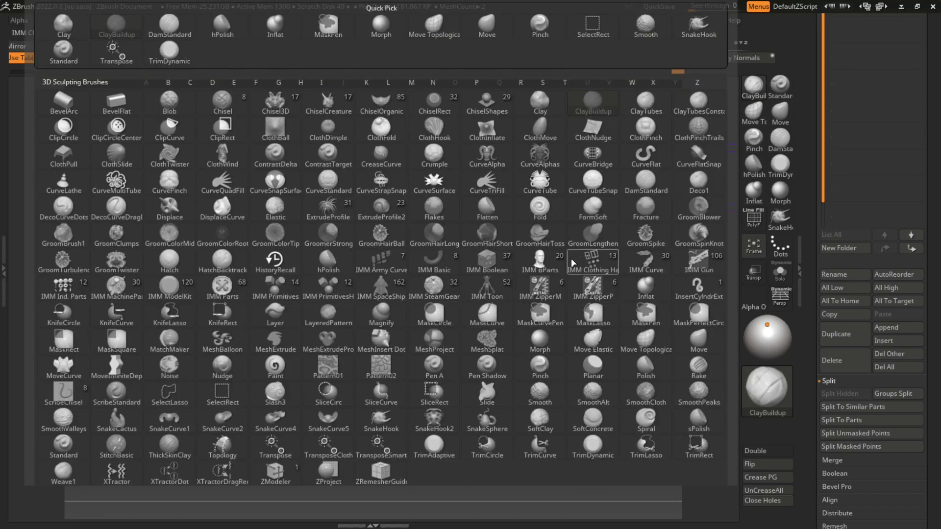
key("s")
key("m")
left_click_drag(651, 230, 639, 232)
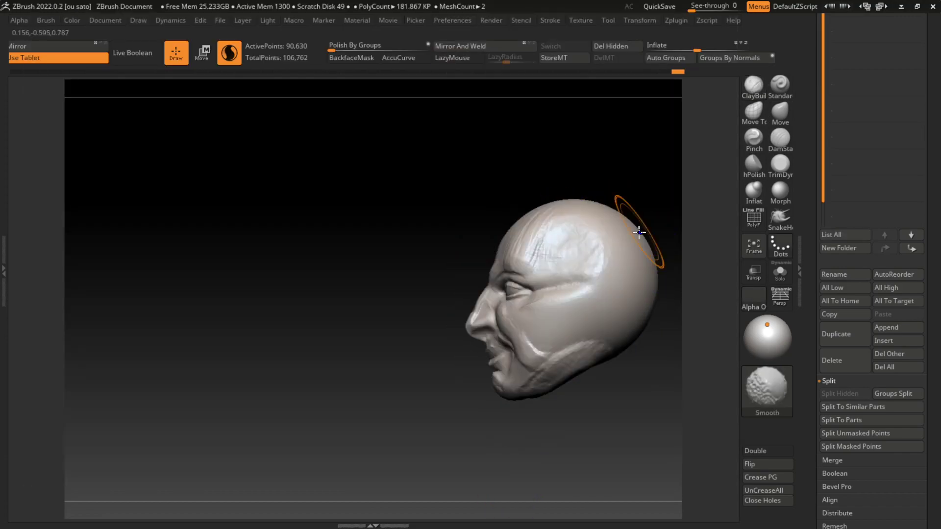
mouse_move(658, 273)
left_mouse_down()
mouse_move(599, 294)
mouse_move(542, 357)
mouse_move(504, 338)
mouse_move(542, 374)
mouse_move(571, 359)
left_mouse_up()
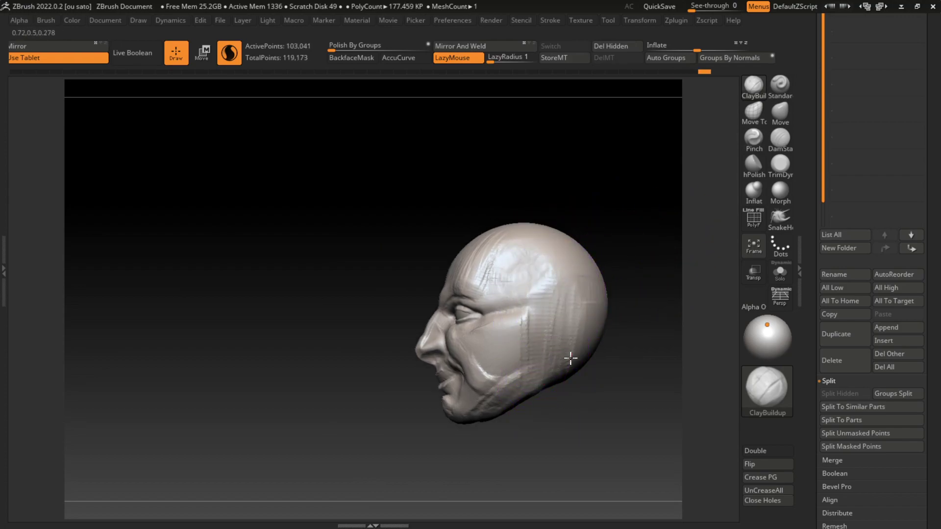
key("ctrl+z")
mouse_move(598, 399)
left_mouse_down()
mouse_move(630, 405)
mouse_move(598, 393)
left_mouse_up()
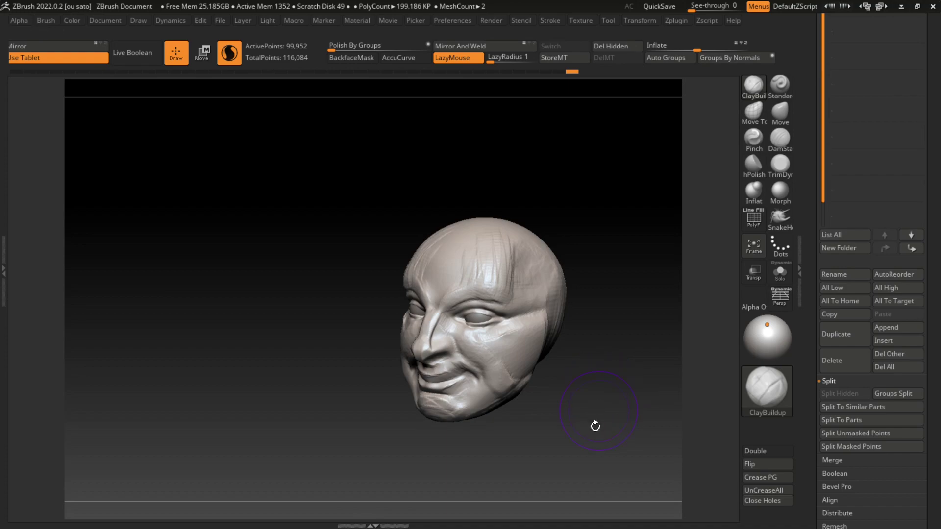
mouse_move(595, 426)
left_mouse_down()
mouse_move(605, 377)
mouse_move(604, 397)
mouse_move(622, 361)
mouse_move(629, 382)
mouse_move(582, 327)
mouse_move(587, 338)
left_mouse_up()
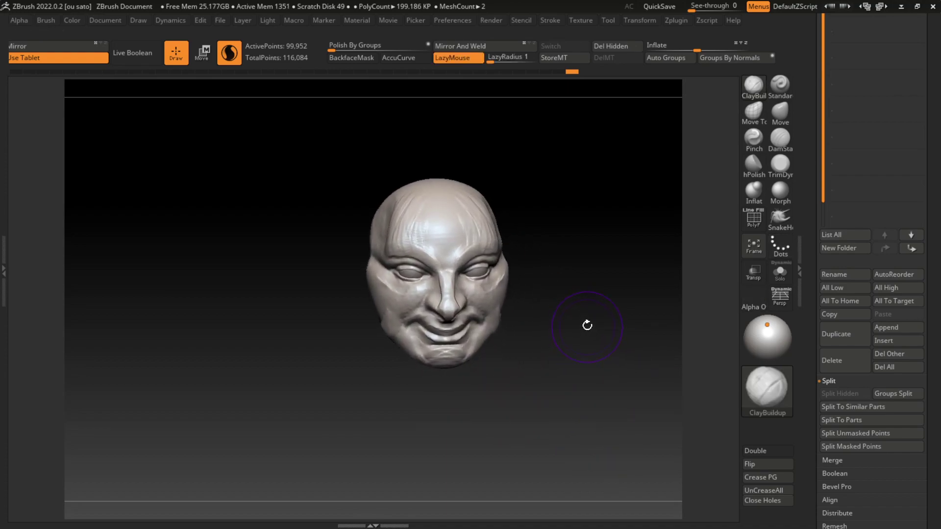
Trim the left cheek, lower jaw edge and chin line flatter with TrimDynamic
key("b")
key("t")
key("d")
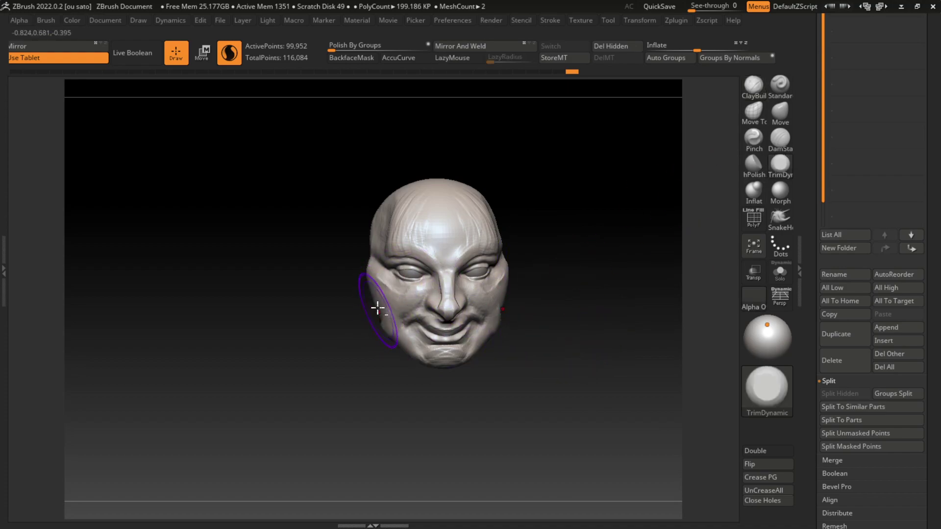
left_click_drag(367, 280, 387, 323, "ctrl+shift")
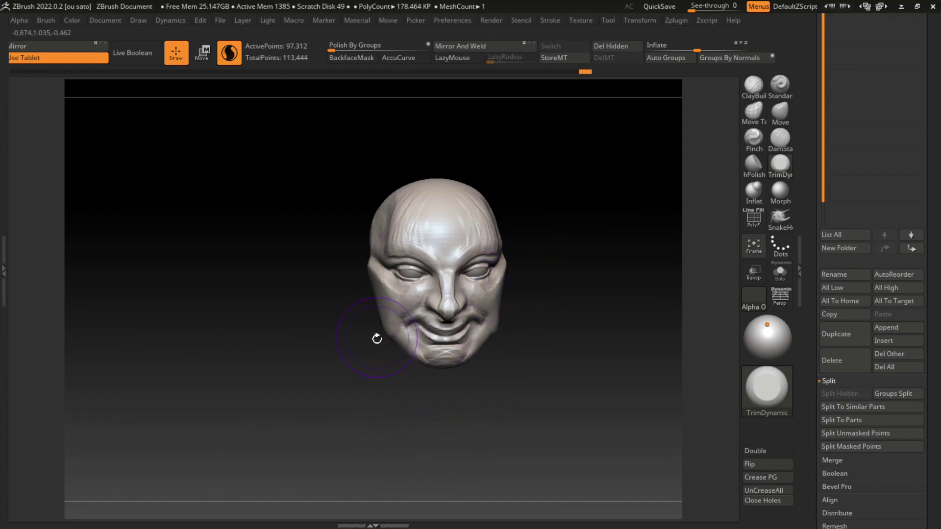
left_click_drag(383, 336, 403, 390, "ctrl+shift")
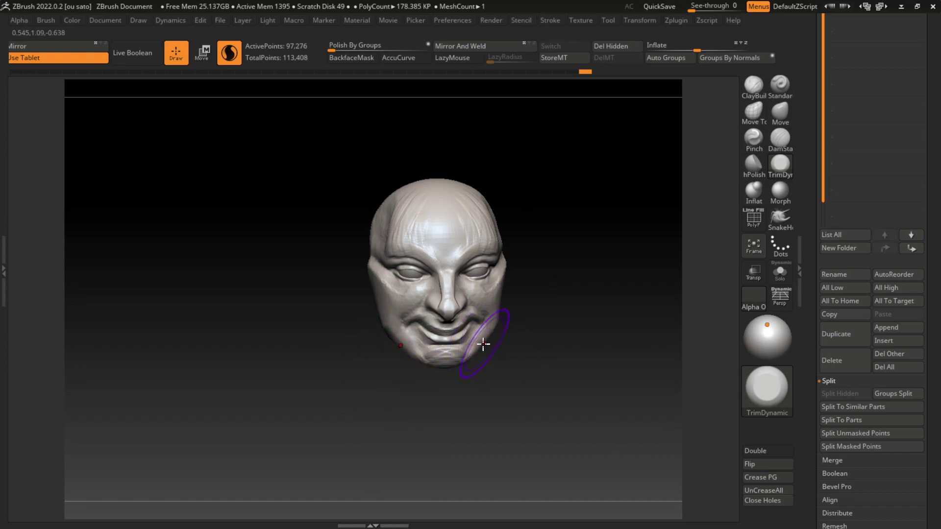
left_click_drag(484, 350, 403, 350, "ctrl+shift")
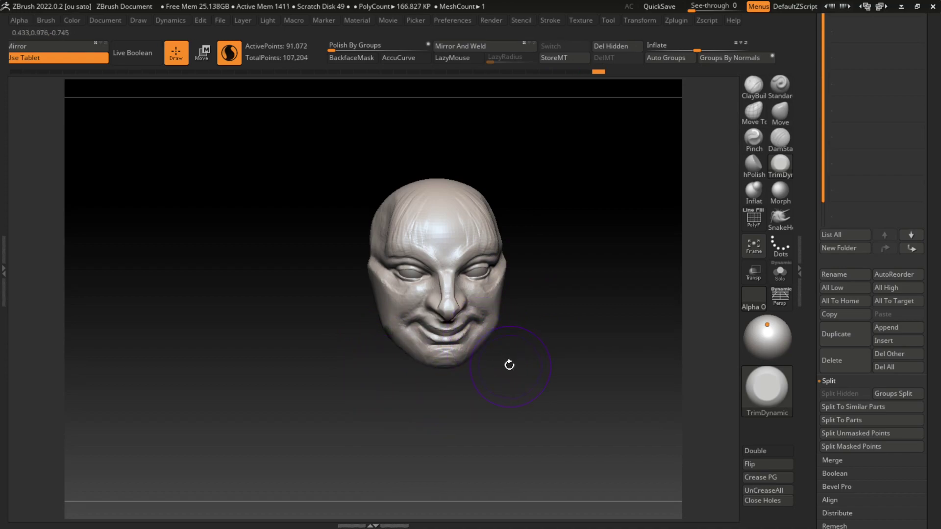
With an enlarged Move brush, push out the flattened back of the head in profile
key("s")
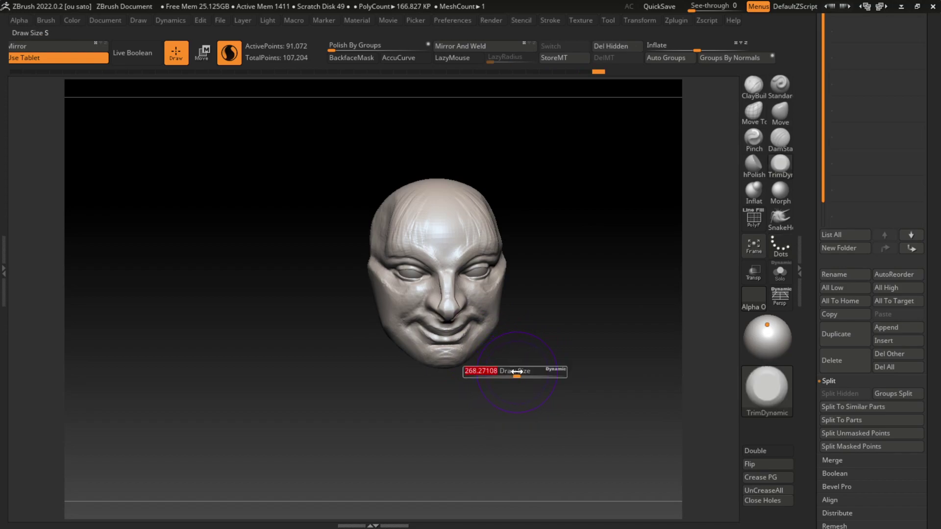
mouse_move(515, 378)
left_mouse_down()
mouse_move(559, 317)
mouse_move(560, 336)
left_mouse_up()
mouse_move(589, 384)
left_mouse_down()
mouse_move(575, 387)
mouse_move(611, 373)
left_mouse_up()
key("s")
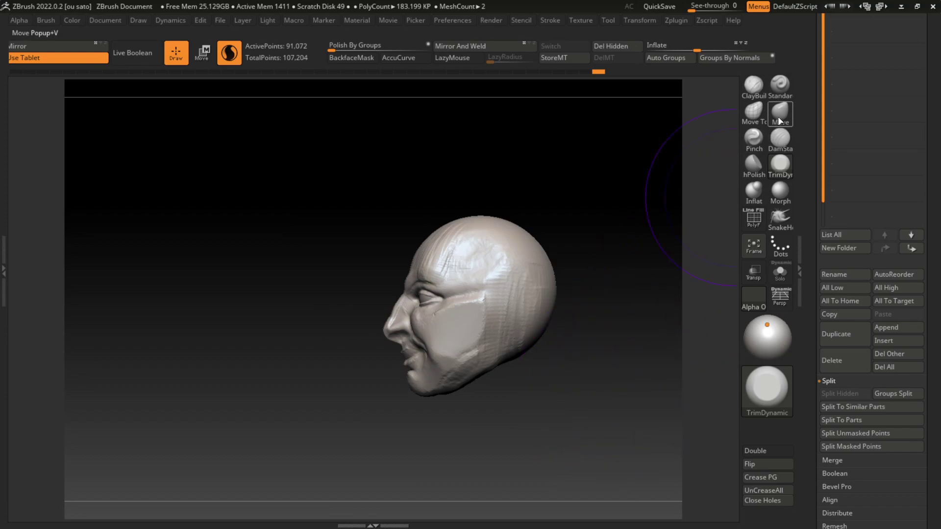
left_click(780, 113)
mouse_move(536, 355)
left_mouse_down()
mouse_move(523, 362)
mouse_move(622, 366)
mouse_move(571, 388)
left_mouse_up()
key("s")
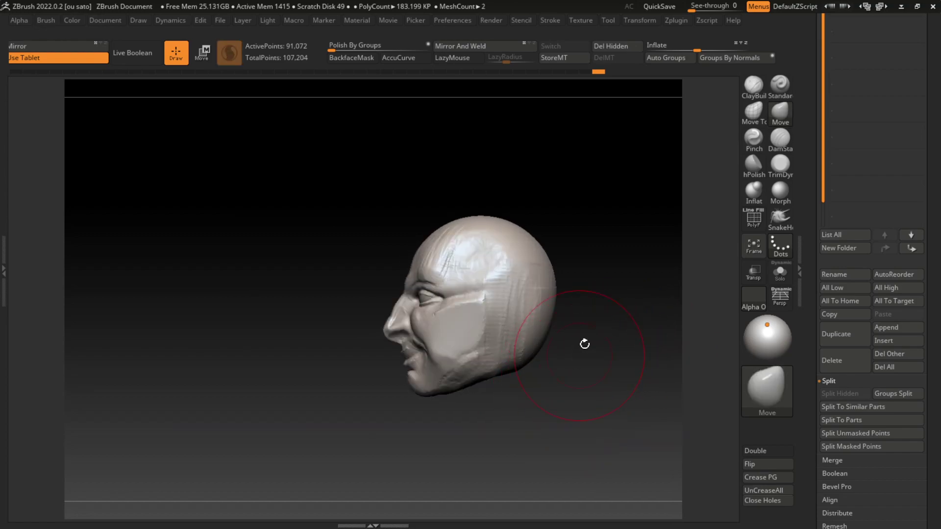
left_click_drag(584, 344, 625, 321)
key("s")
left_click_drag(597, 361, 583, 361)
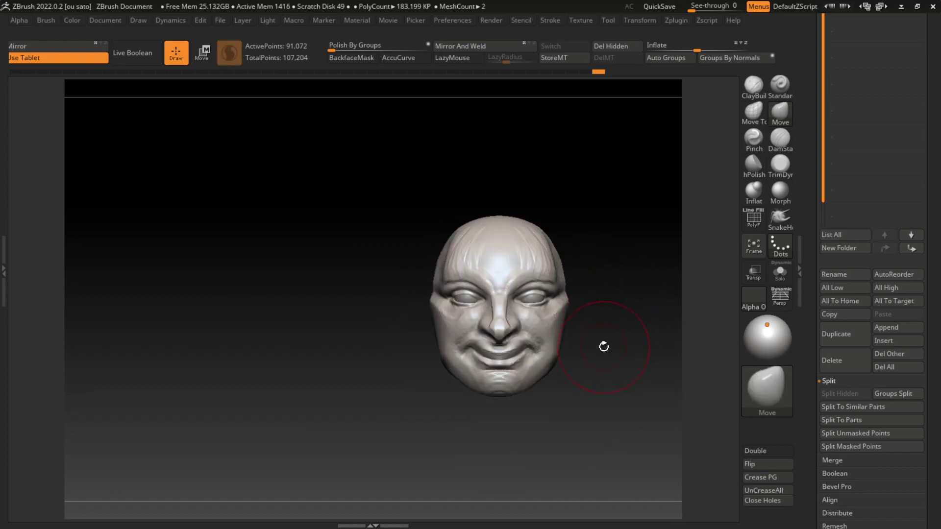
left_click_drag(615, 292, 622, 329, "alt")
Deepen the nasolabial fold and mouth-corner crease with a small DamStandard brush
left_click(780, 139)
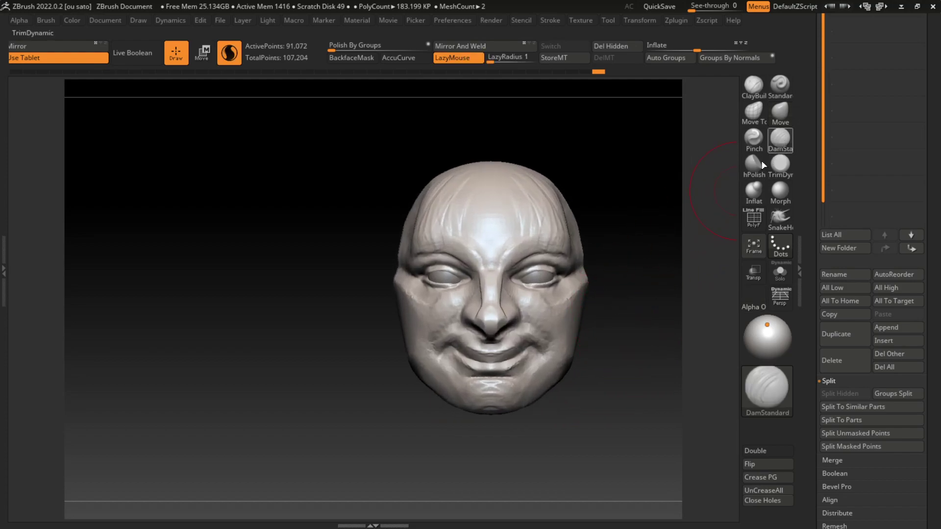
key("s")
left_click_drag(630, 273, 630, 284)
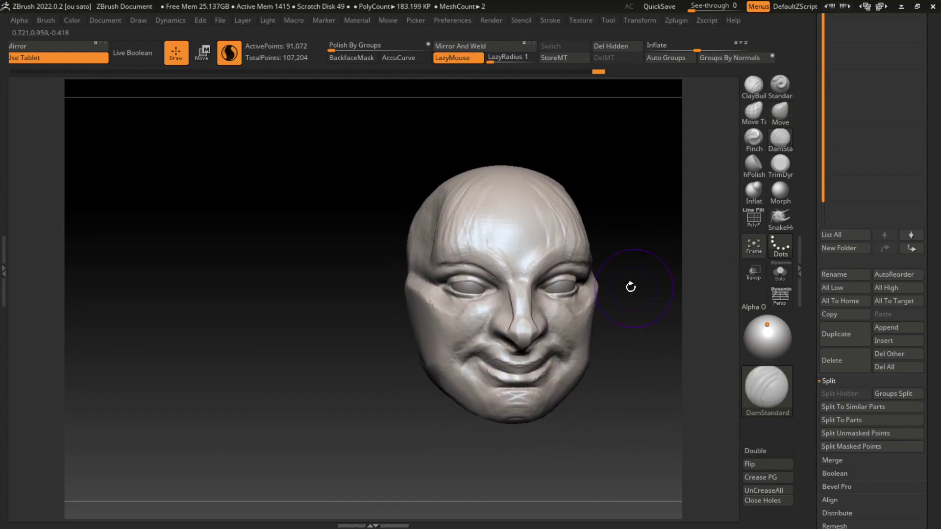
key("s")
key("s")
left_click_drag(484, 327, 458, 346)
mouse_move(494, 317)
left_mouse_down()
mouse_move(459, 343)
mouse_move(468, 377)
mouse_move(431, 354)
left_mouse_up()
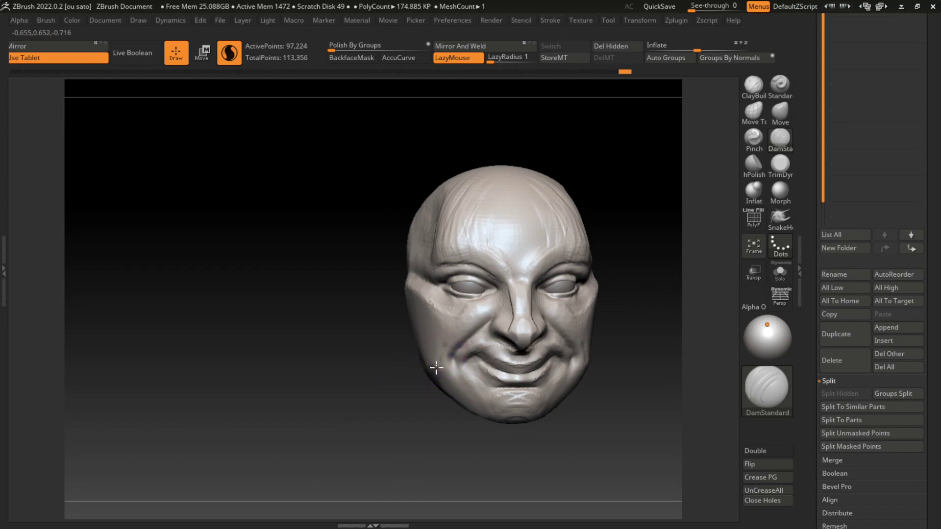
left_click_drag(448, 384, 445, 351)
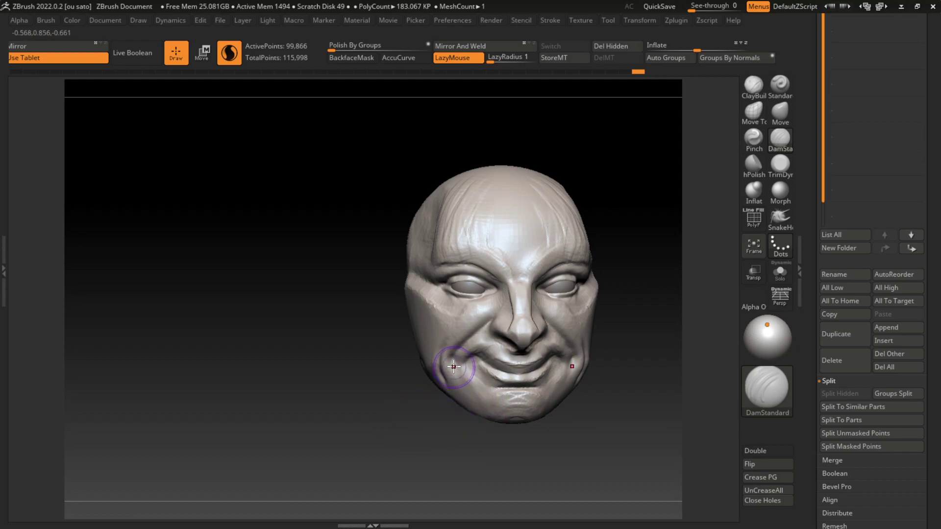
left_click_drag(454, 366, 462, 362)
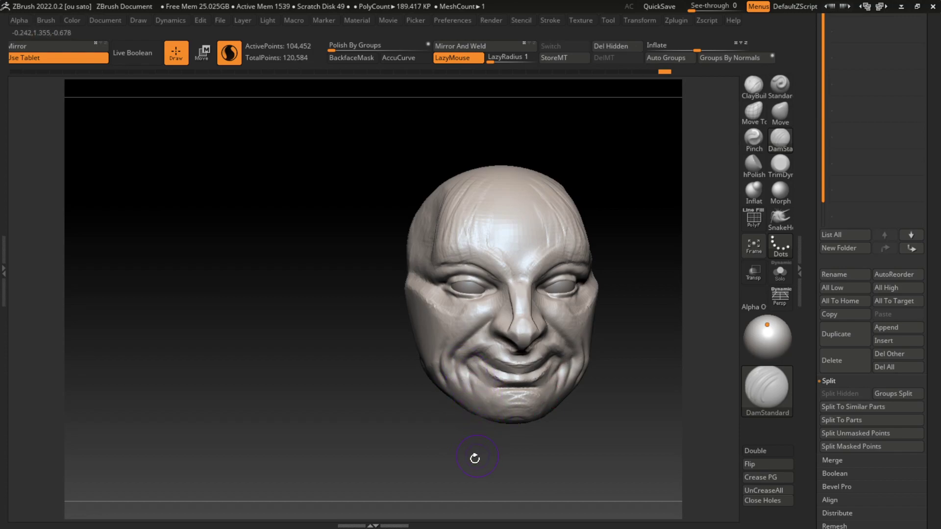
Push out the mouth corners with Standard and recarve their creases symmetrically with DamStandard
key("b")
key("s")
key("t")
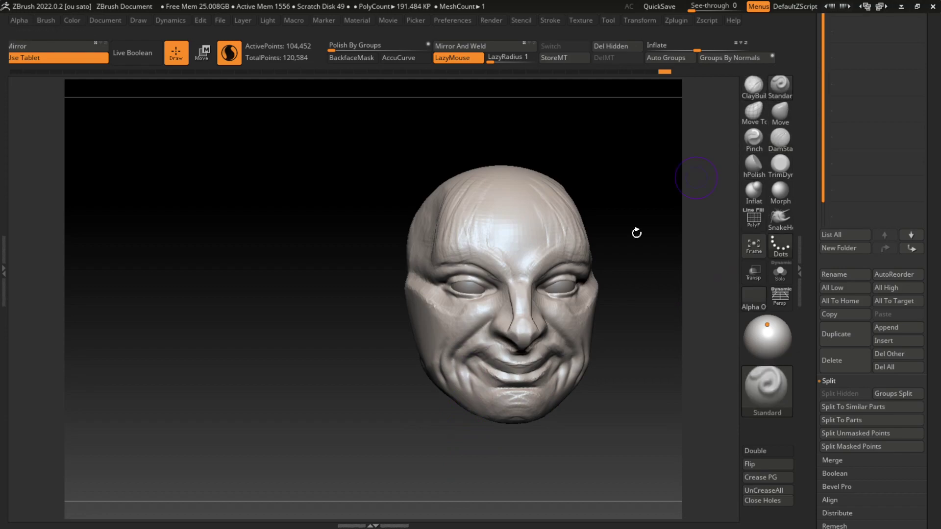
left_click_drag(466, 367, 480, 399)
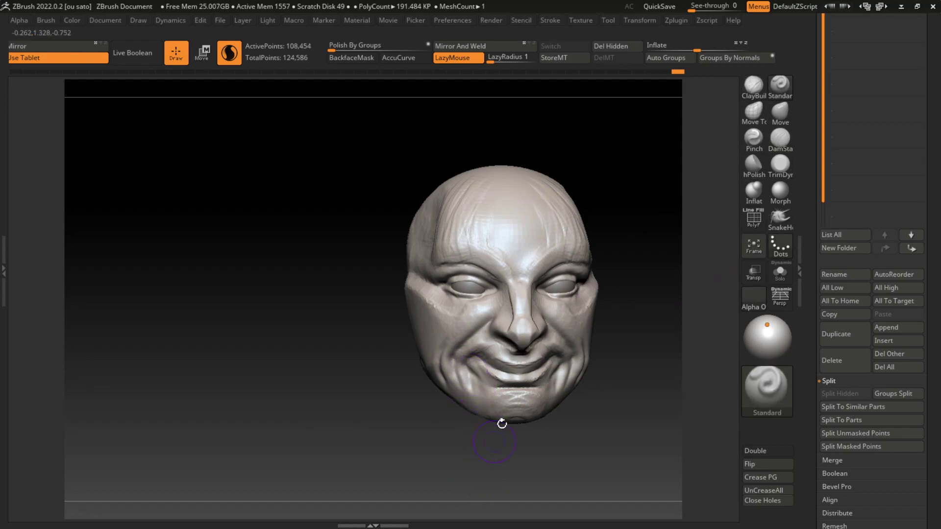
key("b")
key("c")
key("b")
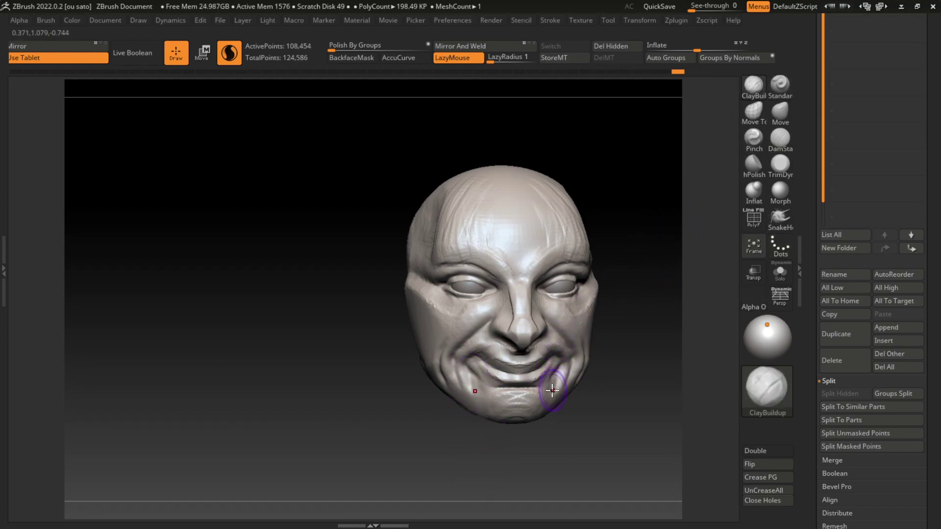
key("b")
key("d")
key("s")
left_click_drag(478, 387, 460, 351)
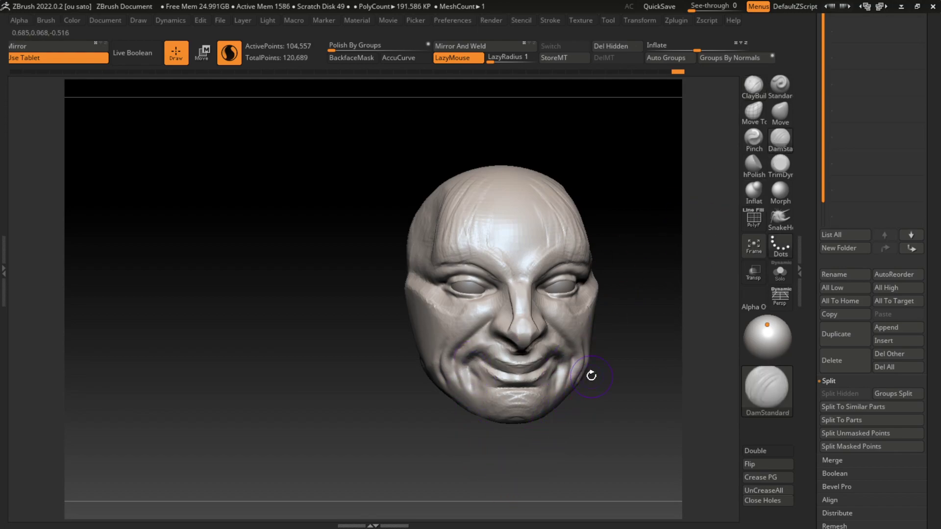
left_click_drag(558, 379, 563, 395)
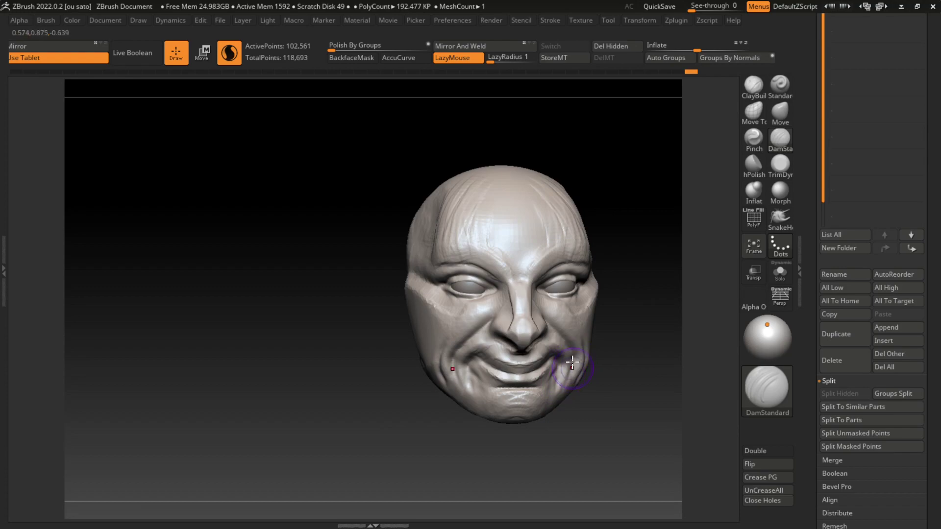
Build up clay along the mouth corners and cheek, then reshape the corners and chin with Standard
key("b")
key("c")
key("b")
left_click_drag(565, 367, 568, 406)
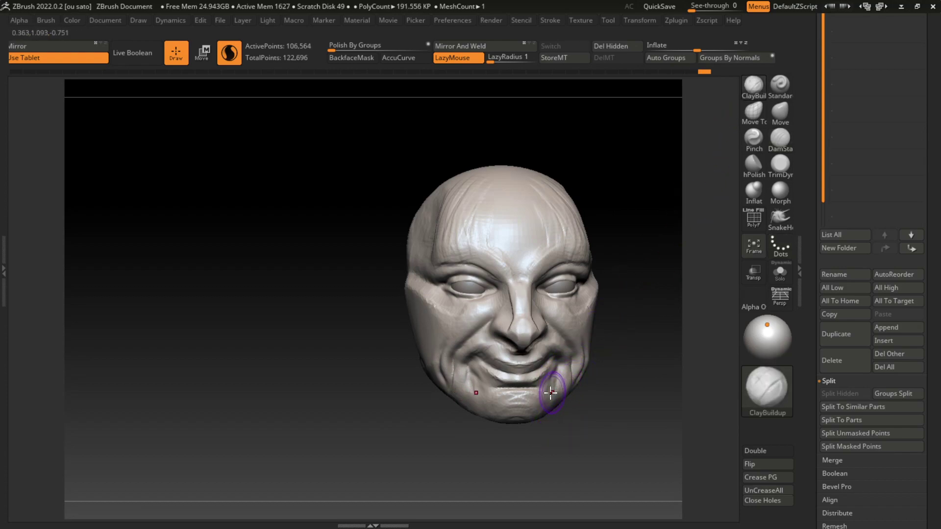
left_click(779, 85)
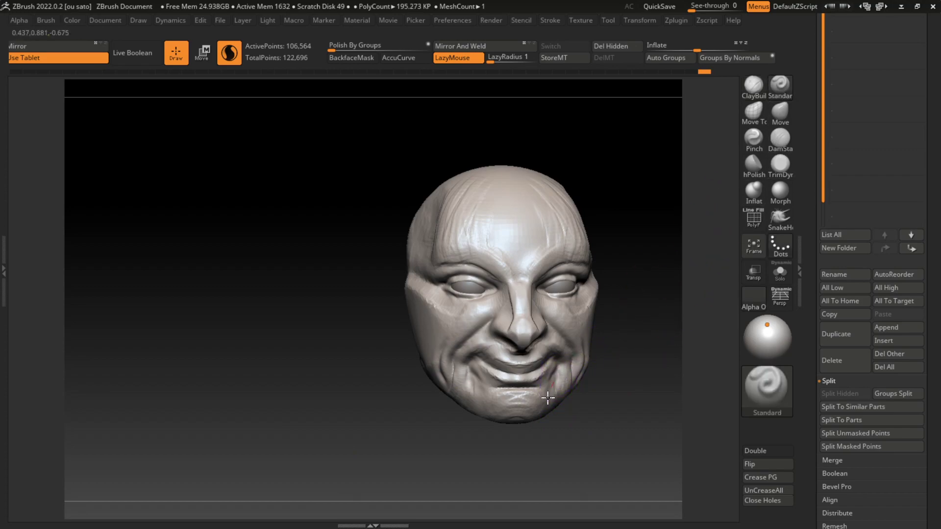
left_click_drag(548, 398, 537, 446)
left_click_drag(552, 395, 542, 401)
Fill out both cheeks and their outer edges with ClayBuildup strokes
left_click(754, 84)
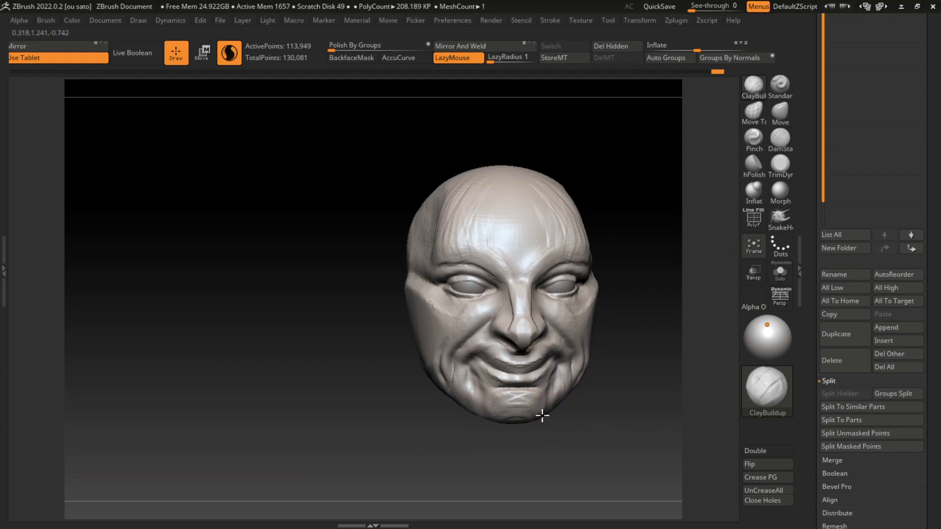
left_click_drag(626, 393, 627, 394)
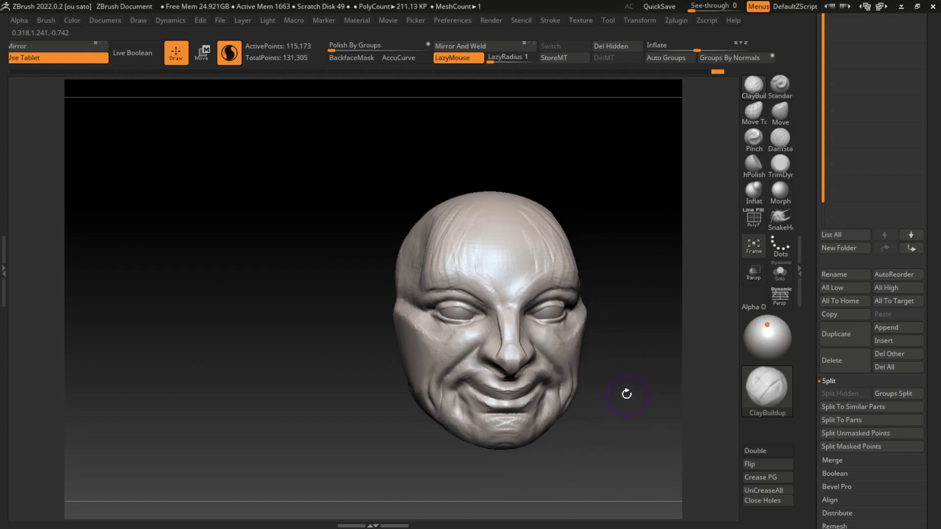
mouse_move(564, 349)
left_mouse_down()
mouse_move(525, 318)
mouse_move(583, 332)
mouse_move(571, 357)
left_mouse_up()
key("s")
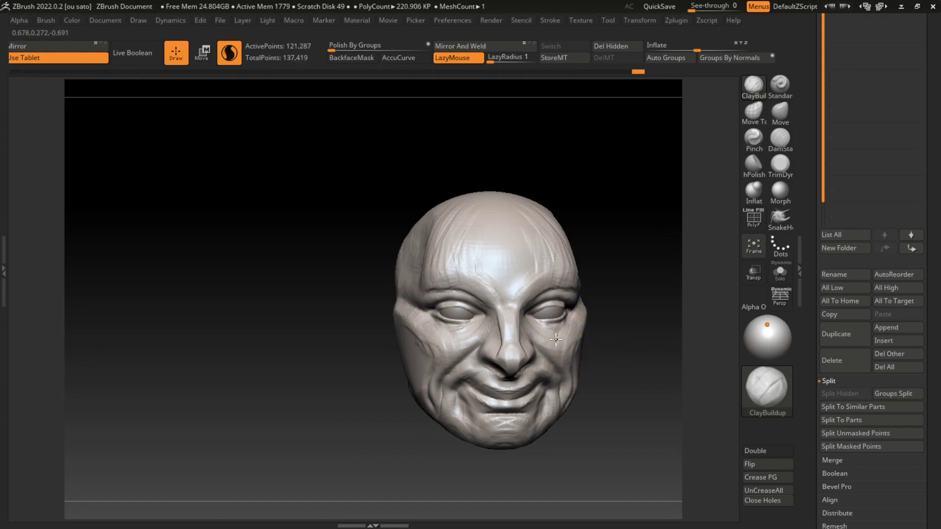
left_click_drag(573, 351, 584, 356)
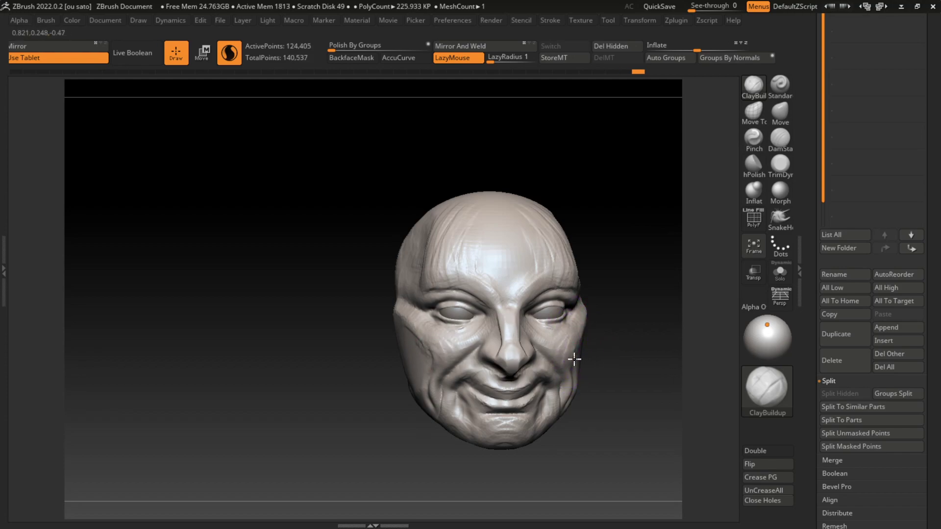
left_click_drag(420, 333, 425, 372)
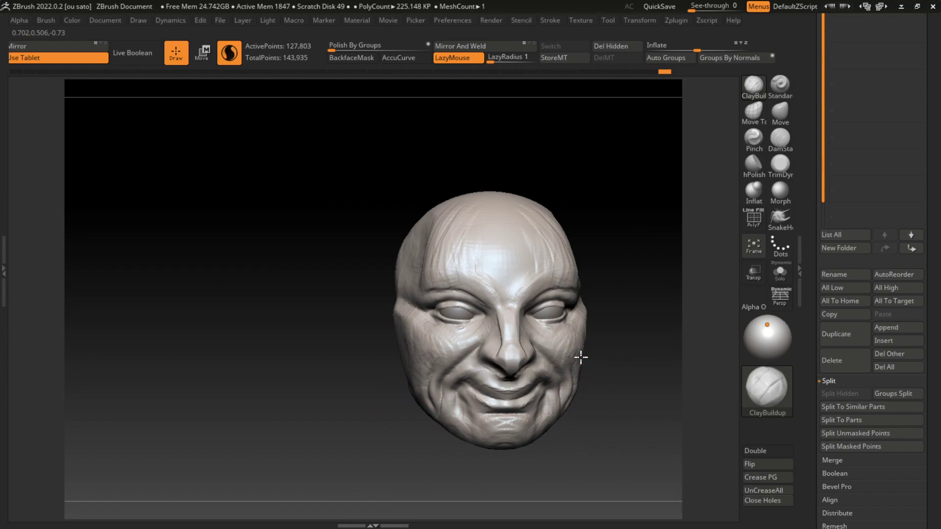
From a three-quarter view, sculpt the cheek, temple and ear area with a smaller brush
left_click_drag(618, 355, 638, 287)
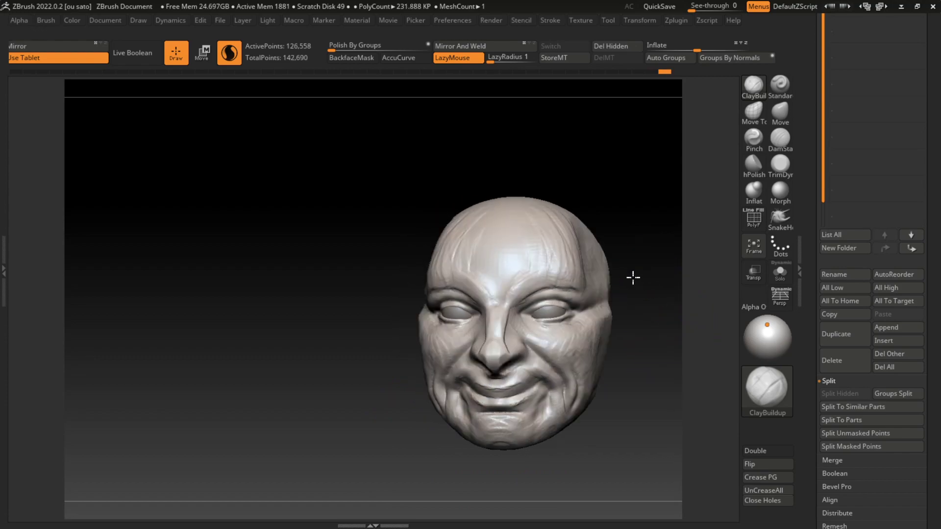
left_click_drag(664, 438, 564, 464, "alt")
key("s")
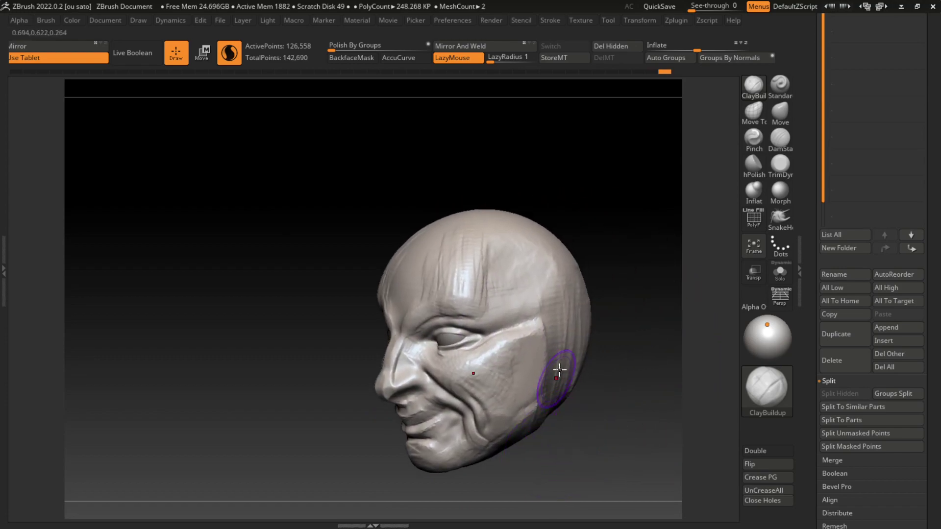
mouse_move(557, 367)
left_mouse_down()
mouse_move(544, 374)
mouse_move(563, 374)
mouse_move(574, 330)
mouse_move(561, 343)
mouse_move(563, 317)
mouse_move(551, 402)
left_mouse_up()
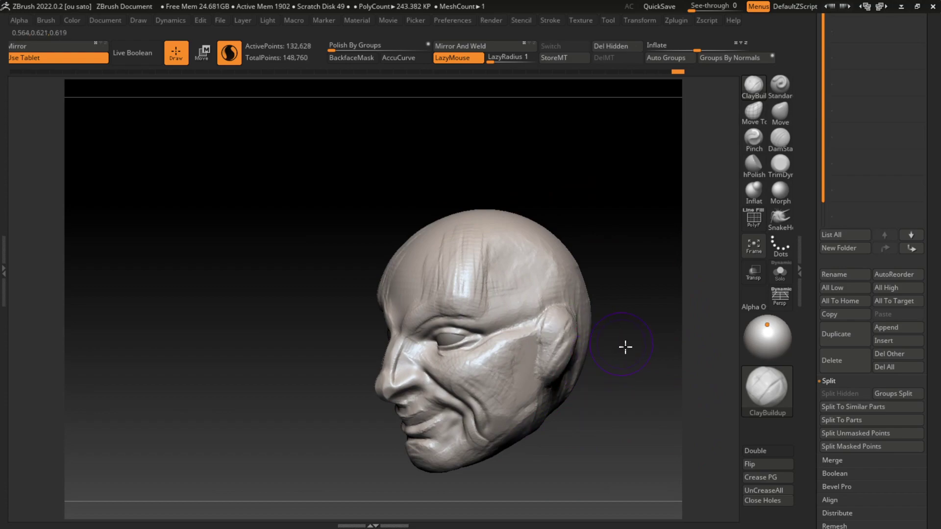
left_click_drag(623, 347, 659, 352)
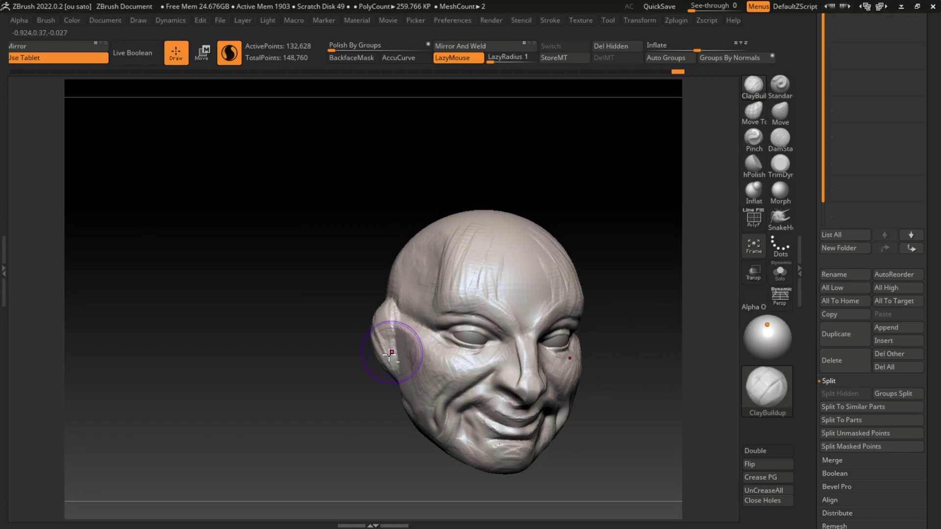
mouse_move(398, 347)
left_mouse_down()
mouse_move(375, 338)
mouse_move(387, 321)
mouse_move(389, 342)
mouse_move(374, 315)
mouse_move(378, 339)
left_mouse_up()
key("s")
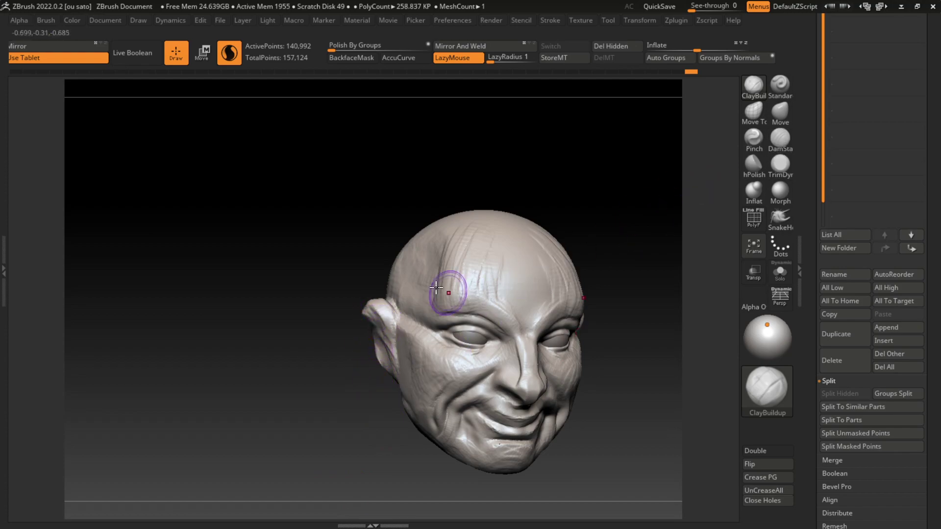
Check the head from above and in profile, undoing a stray temple stroke
mouse_move(384, 262)
left_mouse_down()
mouse_move(377, 248)
mouse_move(400, 322)
left_mouse_up()
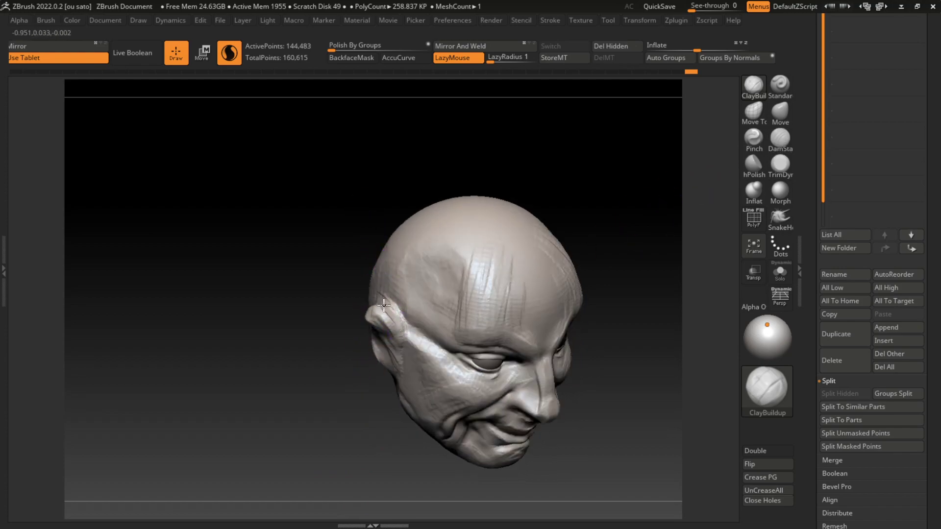
mouse_move(586, 227)
left_mouse_down()
mouse_move(627, 210)
mouse_move(608, 222)
left_mouse_up()
left_click_drag(463, 265, 375, 336)
key("ctrl+z")
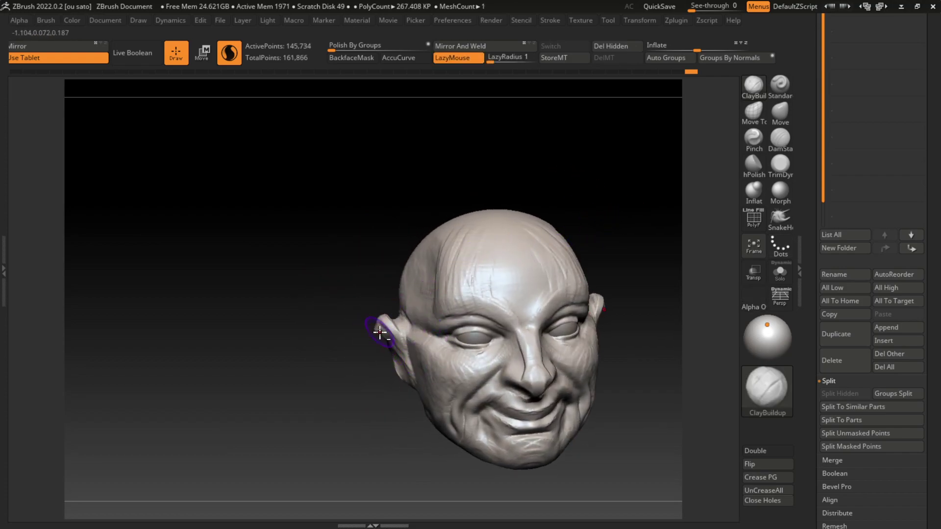
left_click_drag(376, 392, 389, 374)
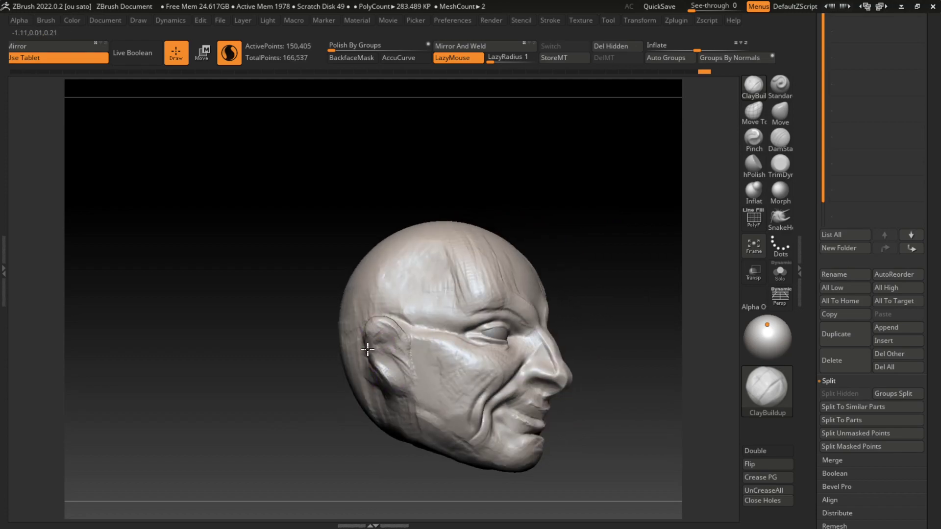
mouse_move(622, 195)
left_mouse_down()
mouse_move(590, 223)
mouse_move(595, 208)
mouse_move(615, 212)
mouse_move(612, 202)
left_mouse_up()
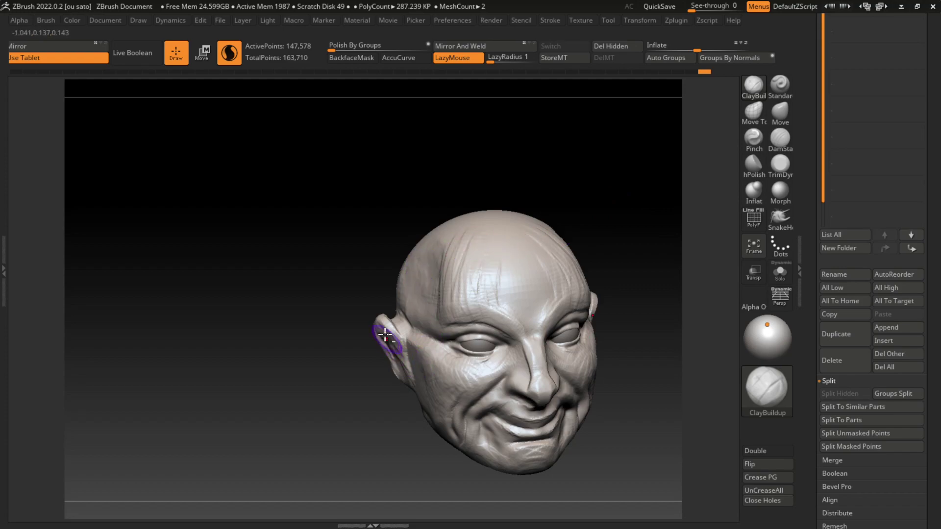
Switch to the DamStandard brush and rotate the head to inspect the face
key("b")
key("d")
key("s")
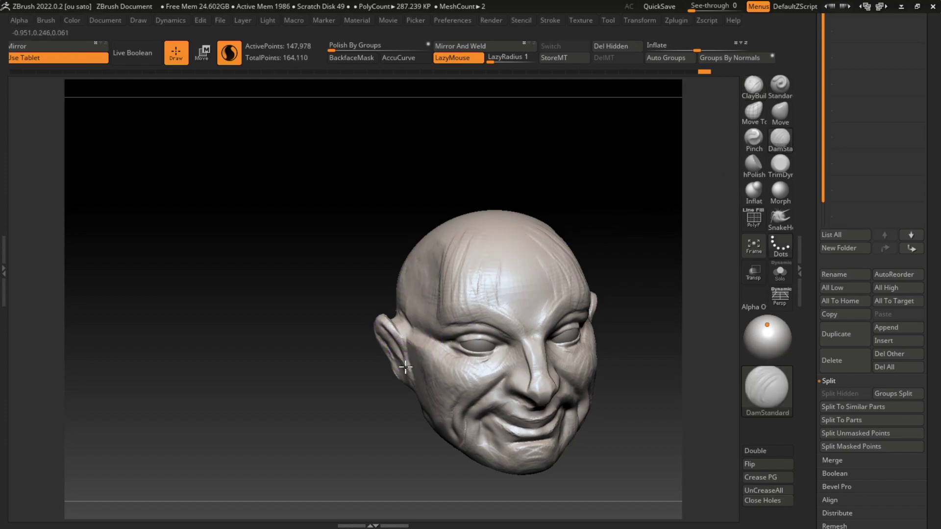
left_click_drag(339, 409, 363, 378)
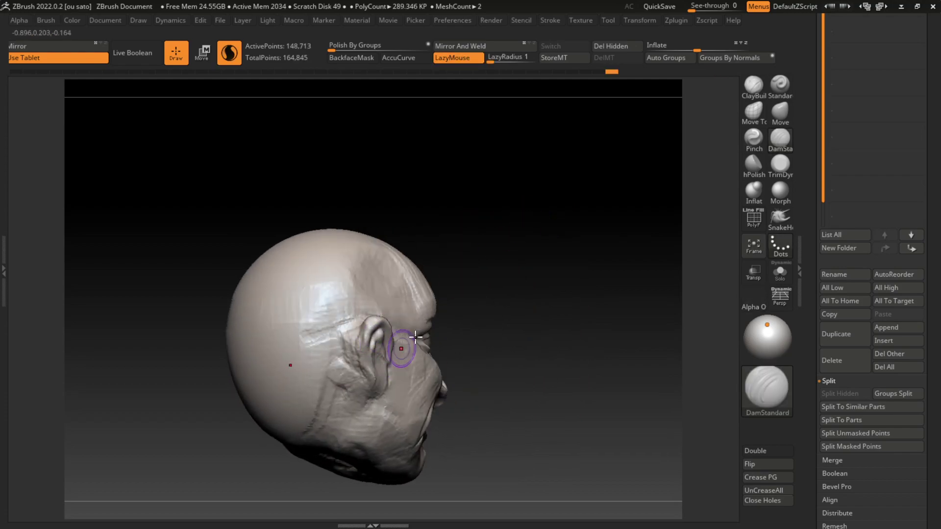
left_click_drag(415, 337, 376, 344)
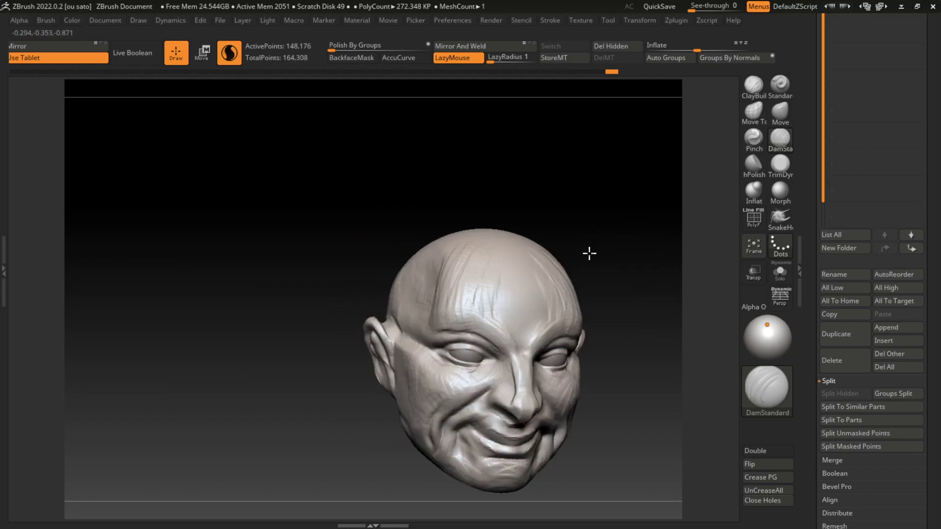
left_click_drag(588, 252, 608, 251)
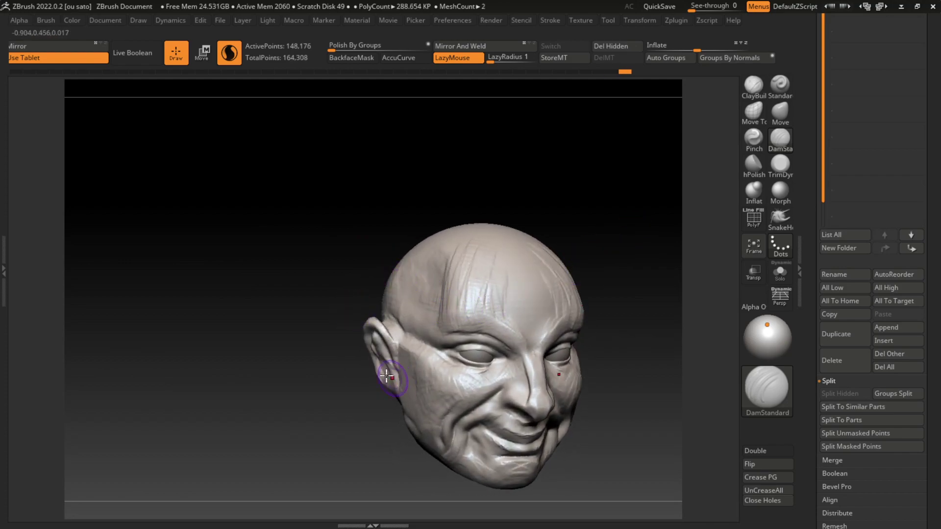
Add volume to the ear with ClayBuildup, then turn to a front view to check it
left_click(740, 85)
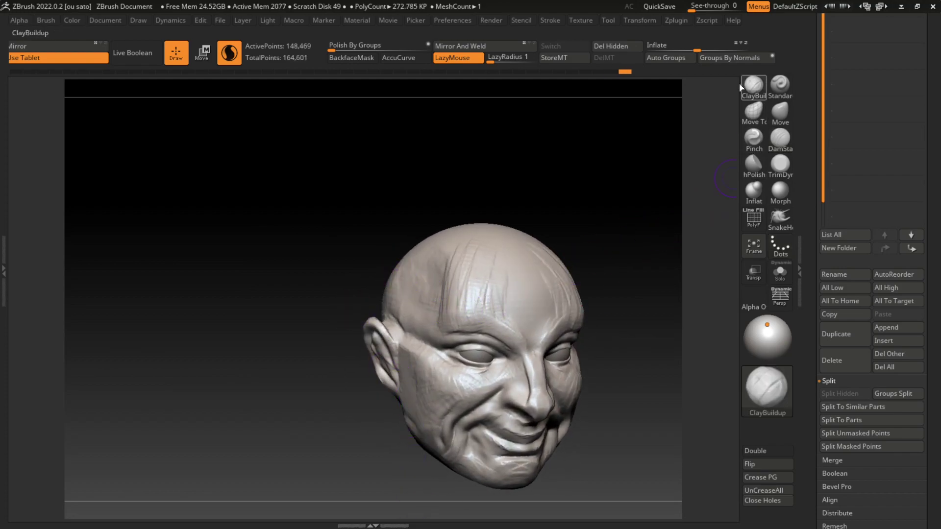
left_click_drag(391, 398, 378, 374)
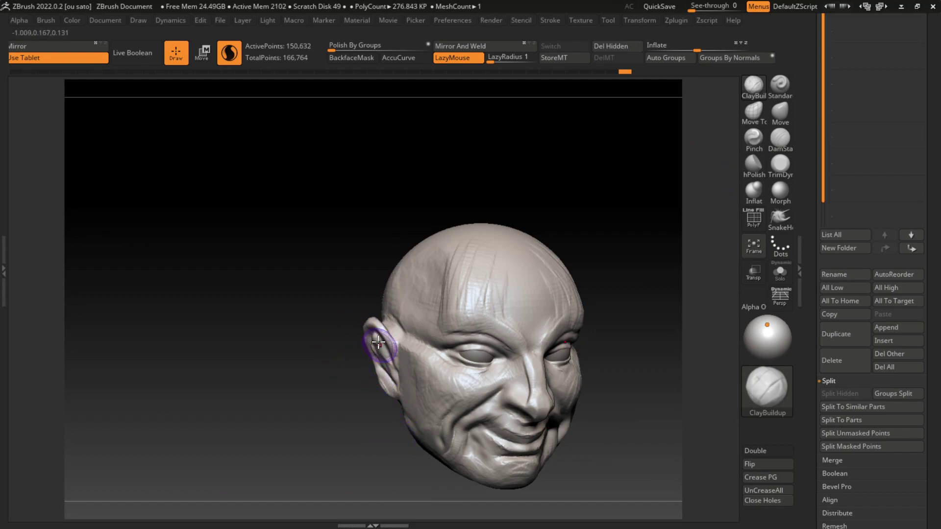
mouse_move(374, 329)
left_mouse_down()
mouse_move(389, 377)
mouse_move(487, 262)
mouse_move(470, 255)
left_mouse_up()
mouse_move(563, 221)
left_mouse_down()
mouse_move(595, 204)
mouse_move(609, 221)
left_mouse_up()
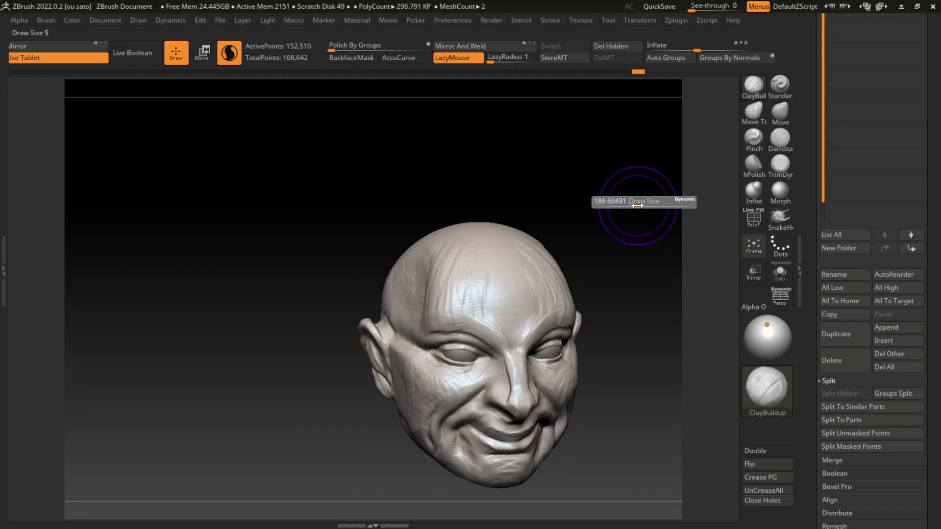
mouse_move(631, 182)
left_mouse_down()
mouse_move(606, 267)
mouse_move(605, 321)
left_mouse_up()
left_click_drag(592, 362, 593, 392)
Scroll the tray to the Subtool list, mask the back of the head and try a gizmo stretch
scroll(906, 194, "up", 3)
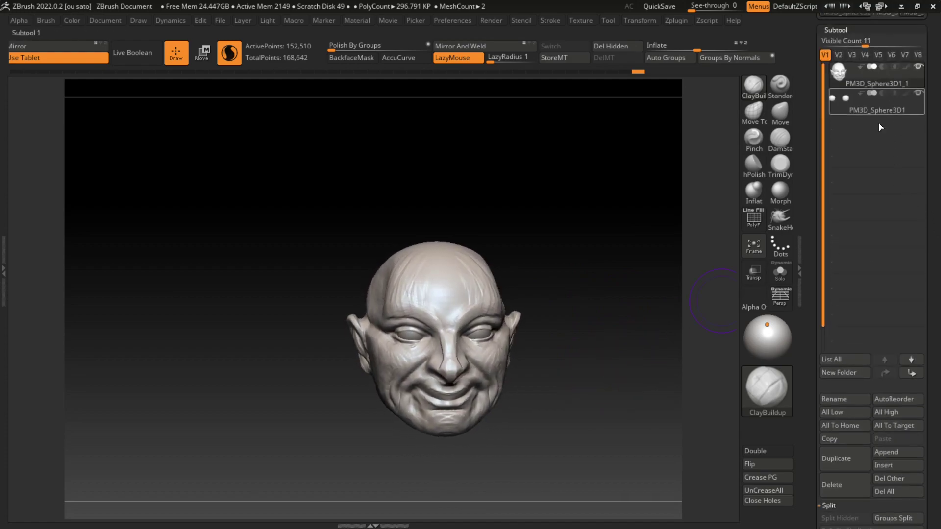
mouse_move(587, 443)
left_mouse_down()
mouse_move(566, 399)
mouse_move(516, 409)
mouse_move(497, 317)
left_mouse_up()
mouse_move(343, 241)
left_mouse_down()
mouse_move(333, 231)
mouse_move(361, 237)
left_mouse_up()
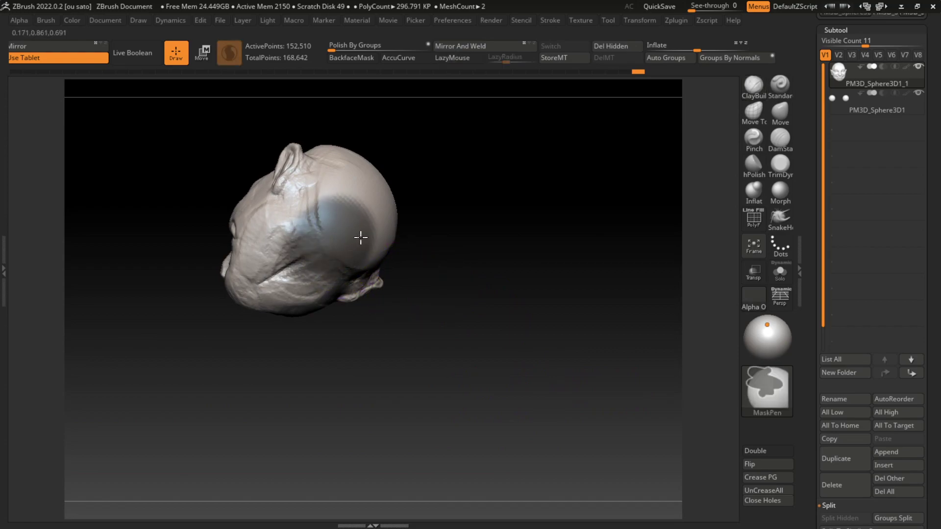
left_click(201, 52)
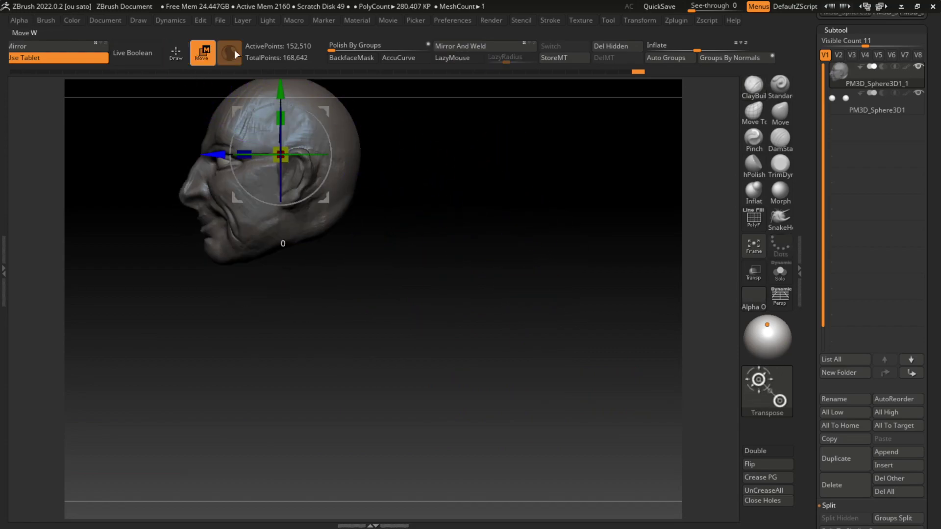
mouse_move(337, 212)
left_mouse_down()
mouse_move(336, 274)
mouse_move(441, 235)
left_mouse_up()
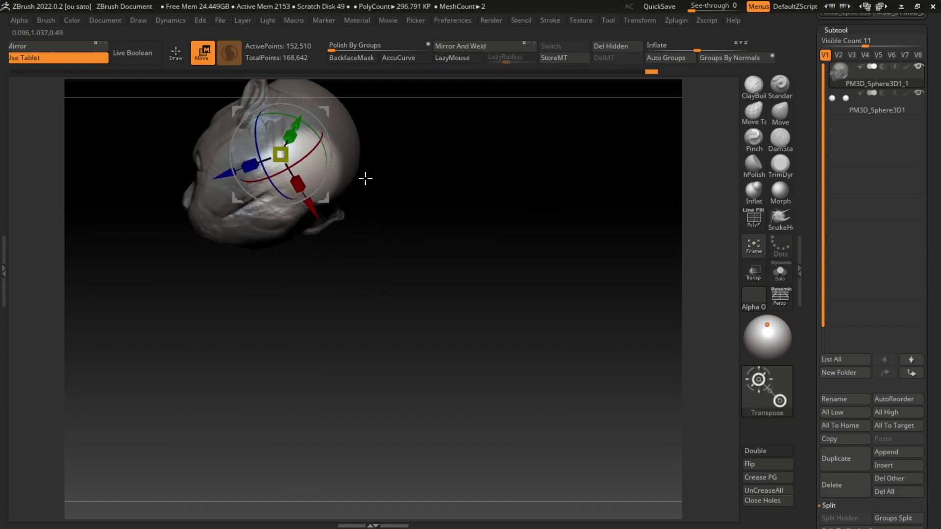
left_click(172, 51)
Try masking and Move gizmo adjustments on the ears while rotating between profile and front views
key("ctrl")
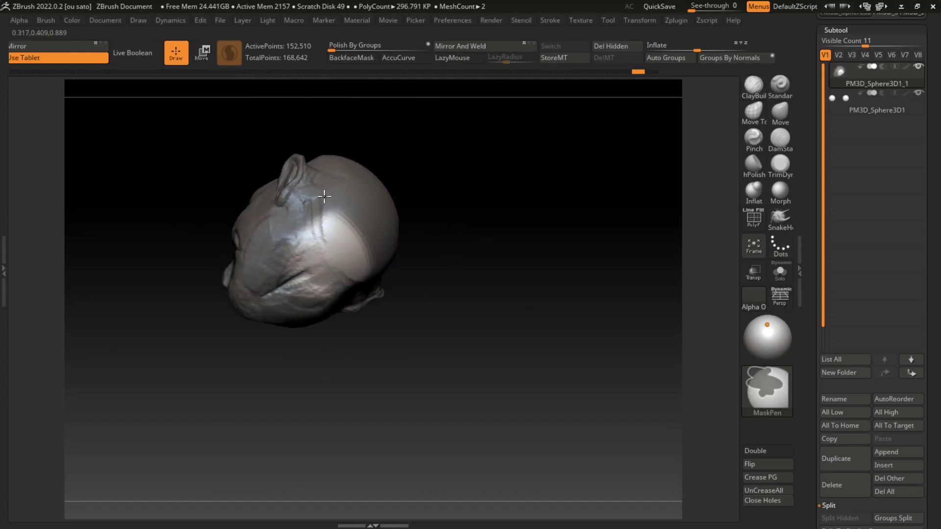
left_click_drag(447, 157, 472, 233)
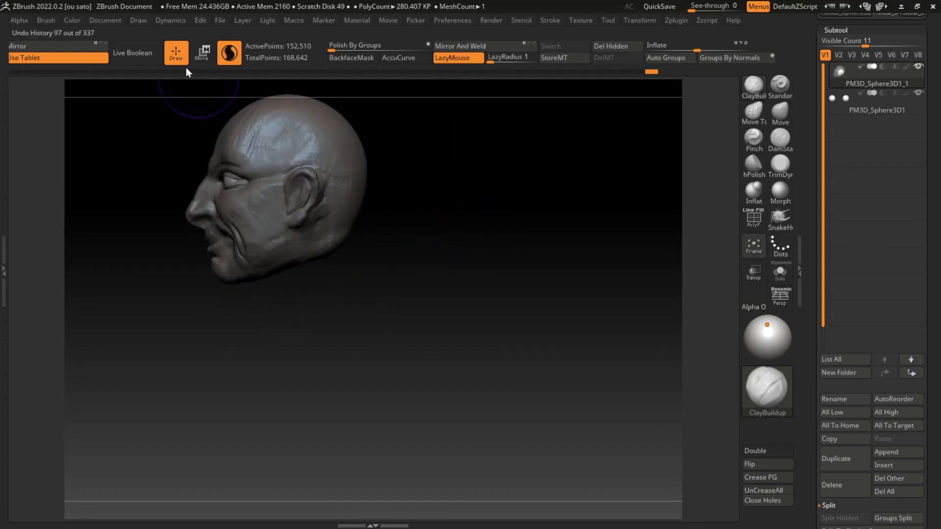
key("w")
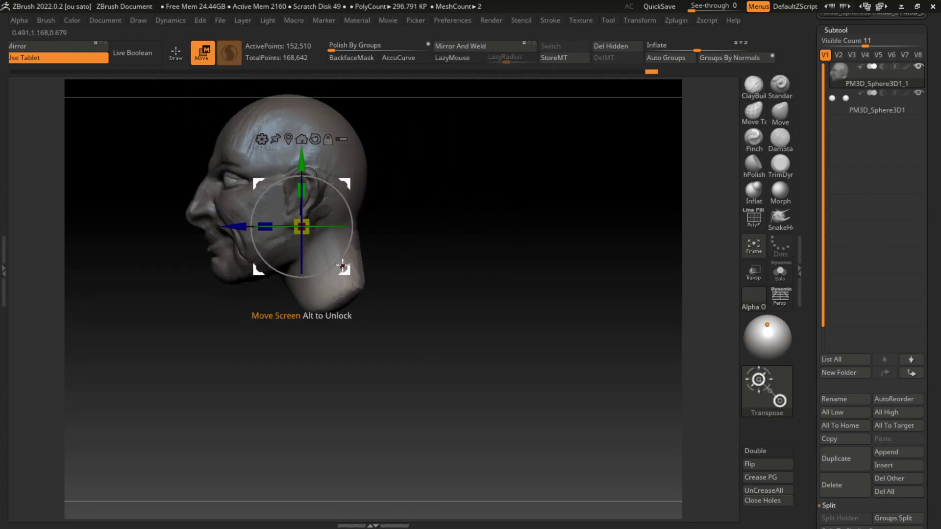
mouse_move(343, 266)
left_mouse_down()
mouse_move(456, 265)
mouse_move(443, 278)
left_mouse_up()
mouse_move(399, 251)
left_mouse_down()
mouse_move(425, 300)
mouse_move(448, 319)
mouse_move(500, 295)
mouse_move(479, 303)
mouse_move(473, 361)
mouse_move(497, 248)
left_mouse_up()
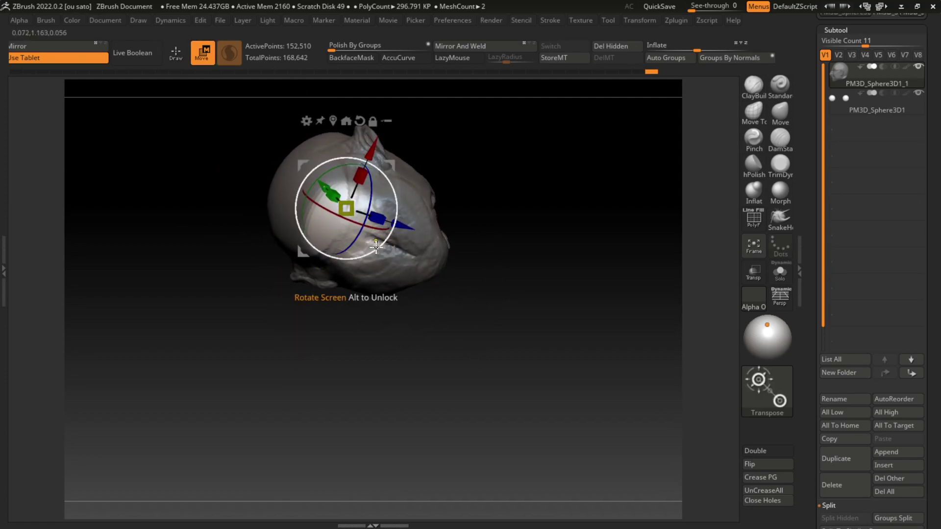
left_click(183, 52)
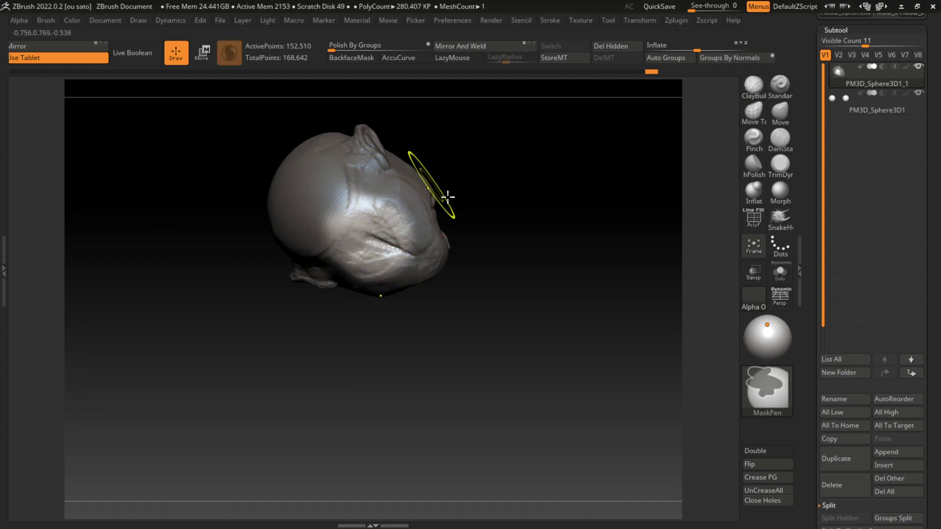
left_click_drag(430, 178, 503, 256)
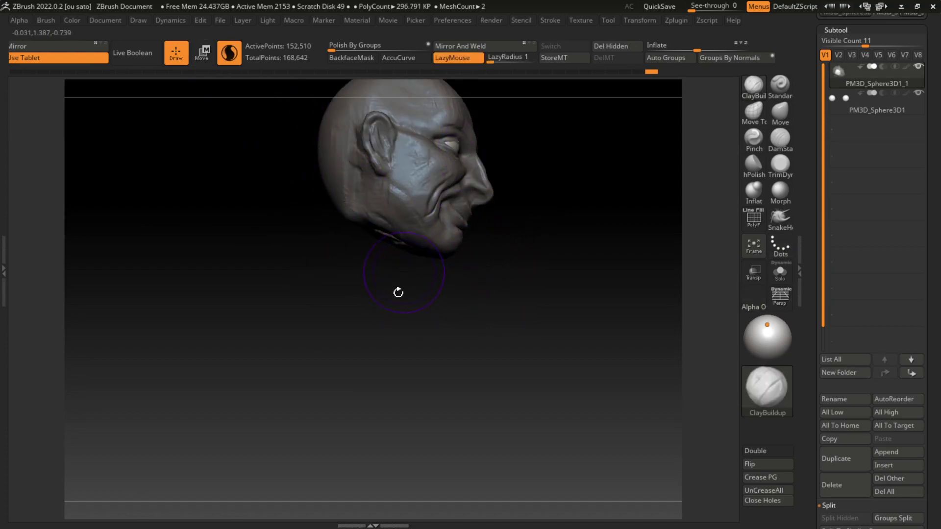
left_click_drag(398, 292, 269, 116)
key("w")
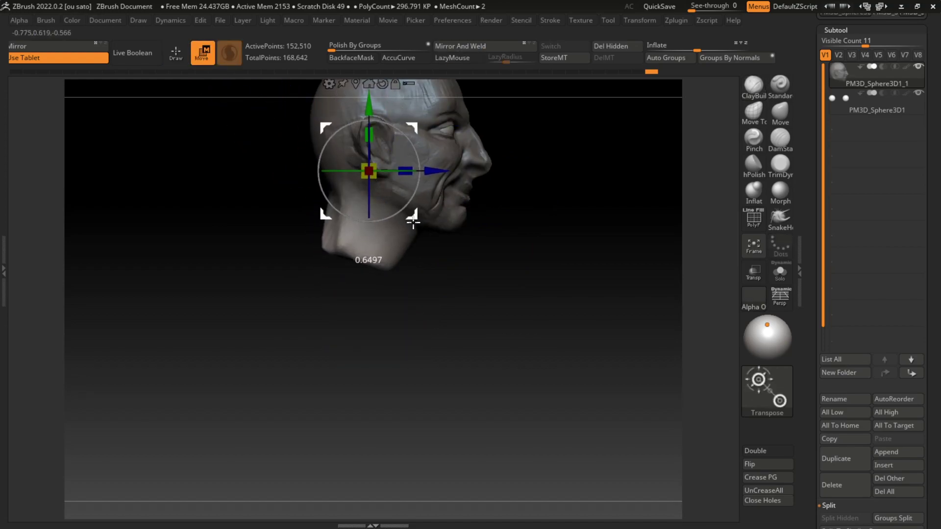
mouse_move(490, 221)
left_mouse_down()
mouse_move(522, 312)
mouse_move(513, 349)
left_mouse_up()
Build up a wider neck below the jaw with ClayBuildup and carve a DamStandard crease across it
key("q")
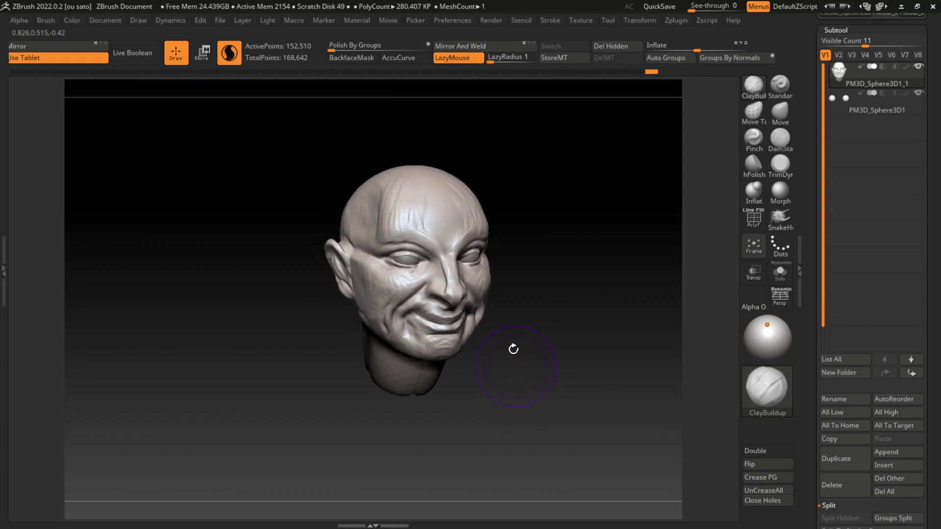
mouse_move(395, 378)
left_mouse_down()
mouse_move(398, 401)
mouse_move(353, 353)
mouse_move(427, 427)
mouse_move(405, 386)
mouse_move(368, 357)
mouse_move(422, 433)
left_mouse_up()
left_click(780, 138)
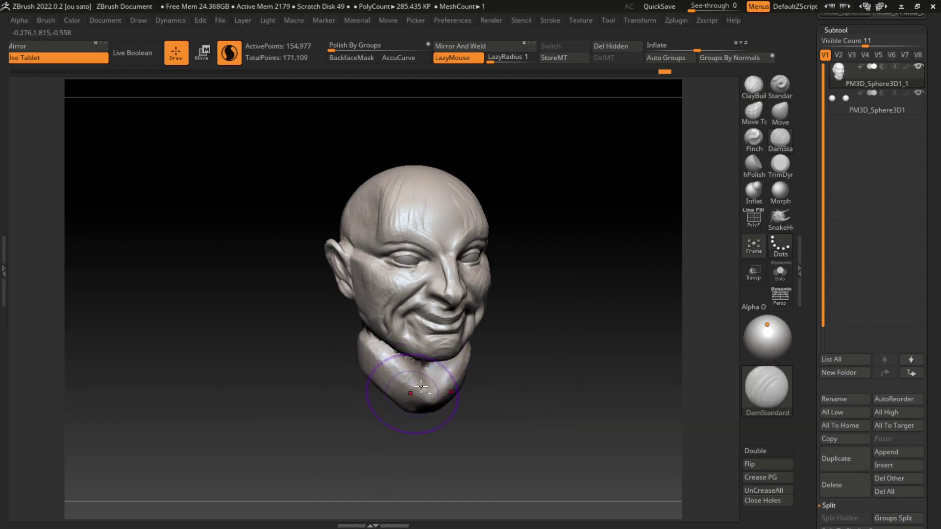
left_click_drag(437, 386, 387, 361)
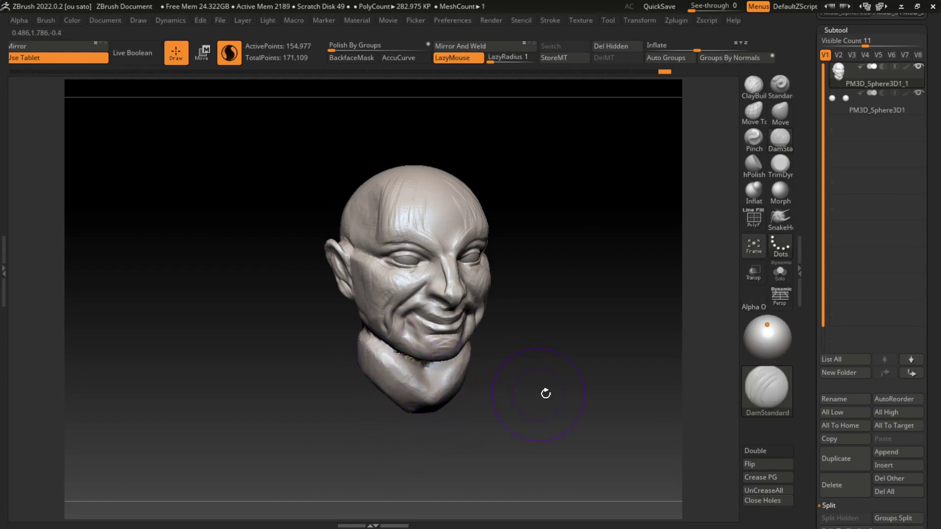
mouse_move(546, 392)
left_mouse_down()
mouse_move(488, 385)
mouse_move(483, 407)
mouse_move(485, 386)
left_mouse_up()
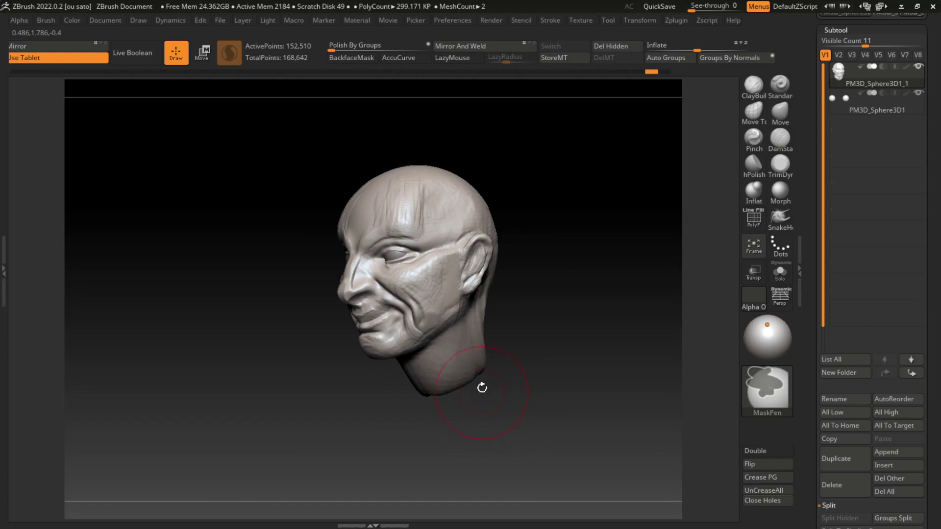
With a smaller DamStandard brush, carve the collar shape and a crease up the neck
left_click(754, 84)
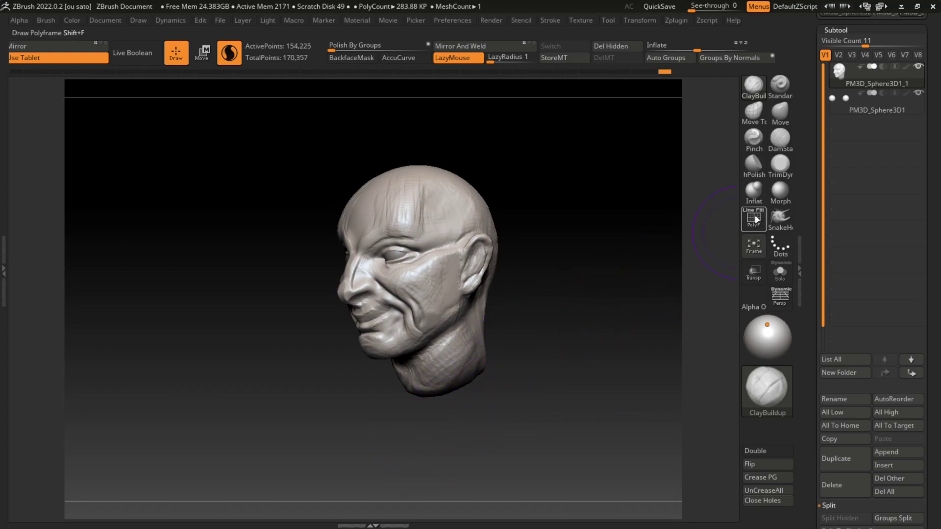
left_click(780, 139)
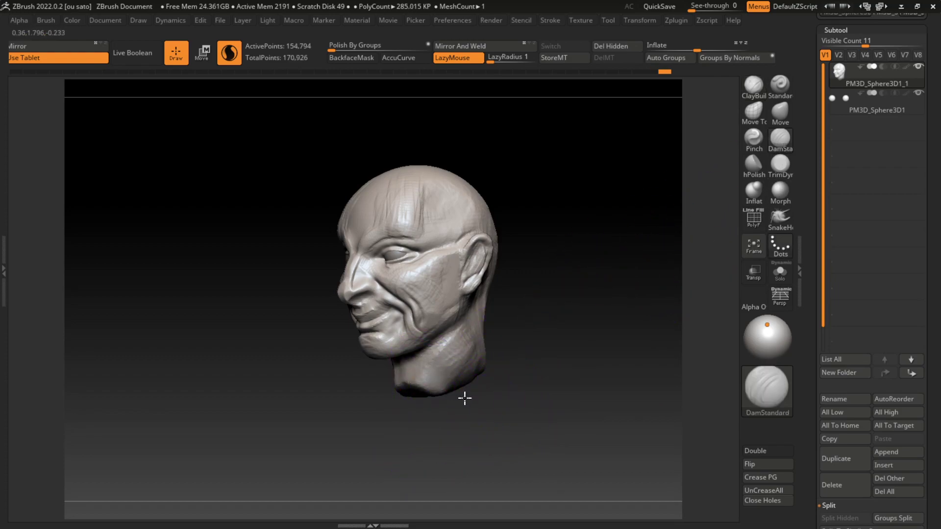
left_click(779, 123)
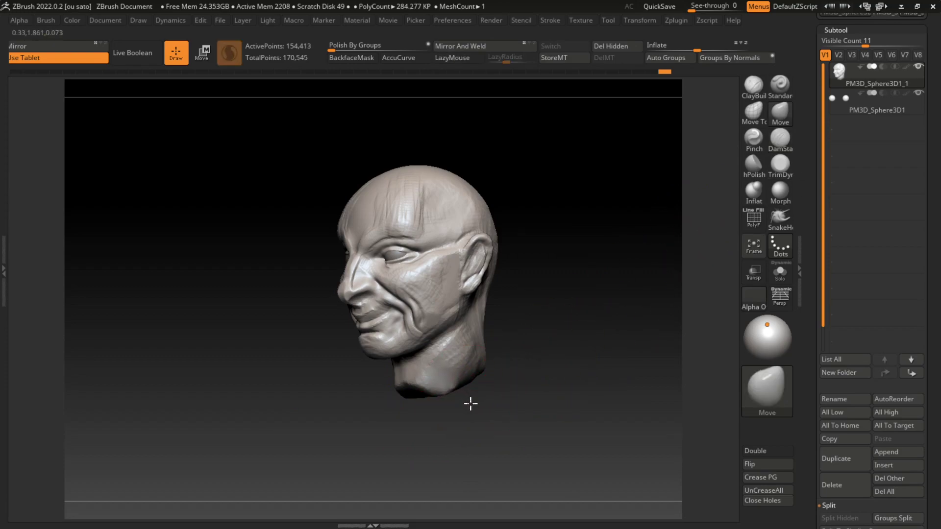
left_click_drag(518, 441, 574, 403)
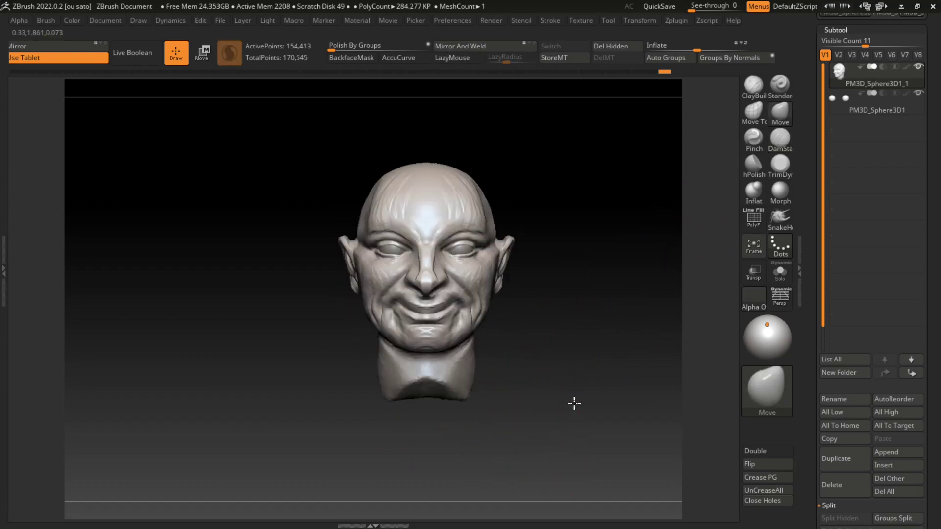
left_click(781, 146)
left_click_drag(432, 383, 406, 361)
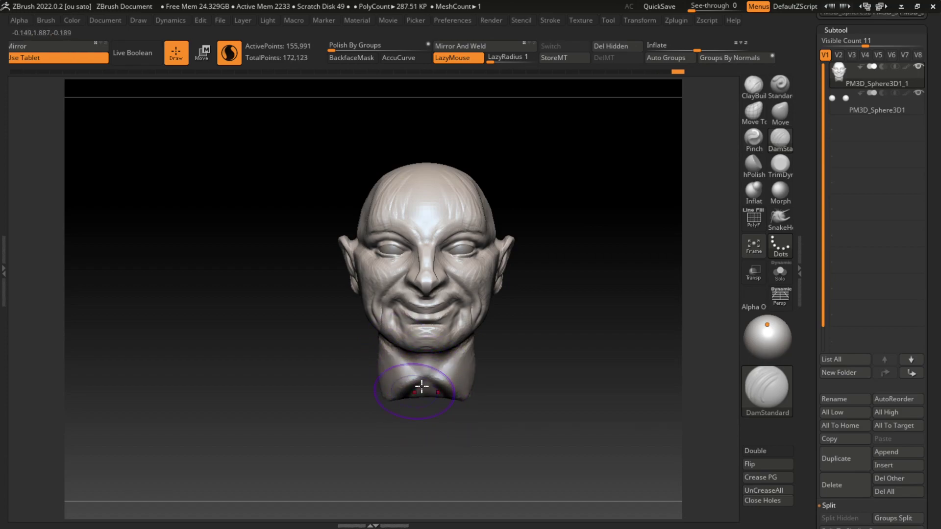
left_click_drag(401, 401, 413, 369)
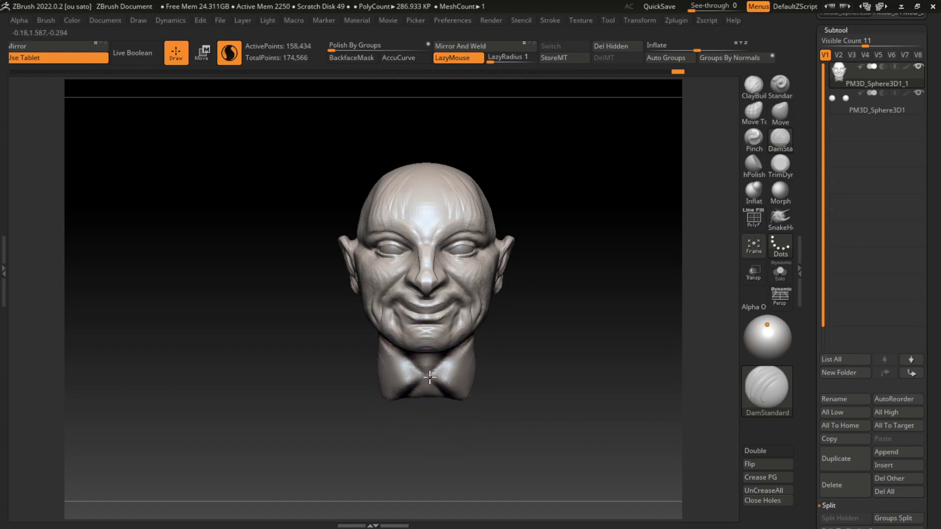
left_click_drag(559, 403, 567, 408)
key("s")
left_click_drag(471, 387, 463, 388)
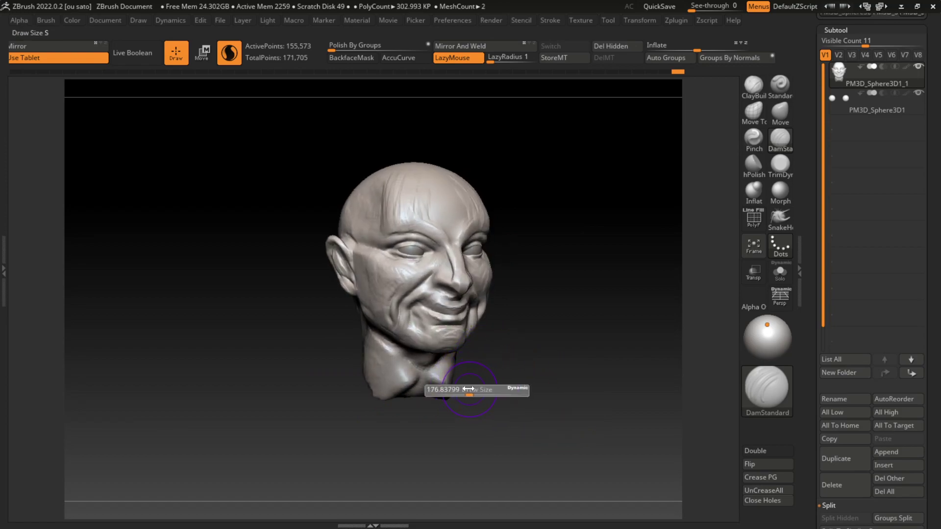
left_click_drag(405, 376, 412, 368)
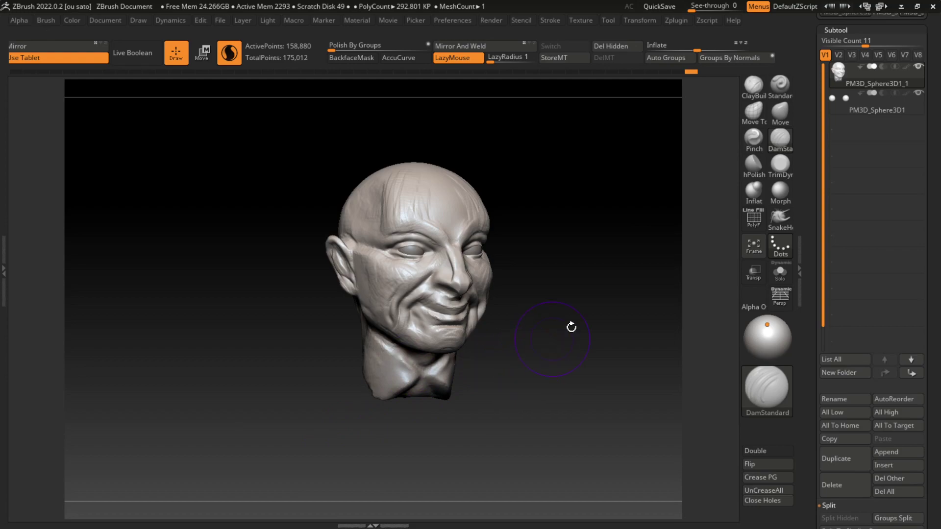
Build up the neck surface further with ClayBuildup from a right profile
left_click(754, 86)
left_click_drag(426, 372, 458, 365)
left_click_drag(345, 340, 365, 359)
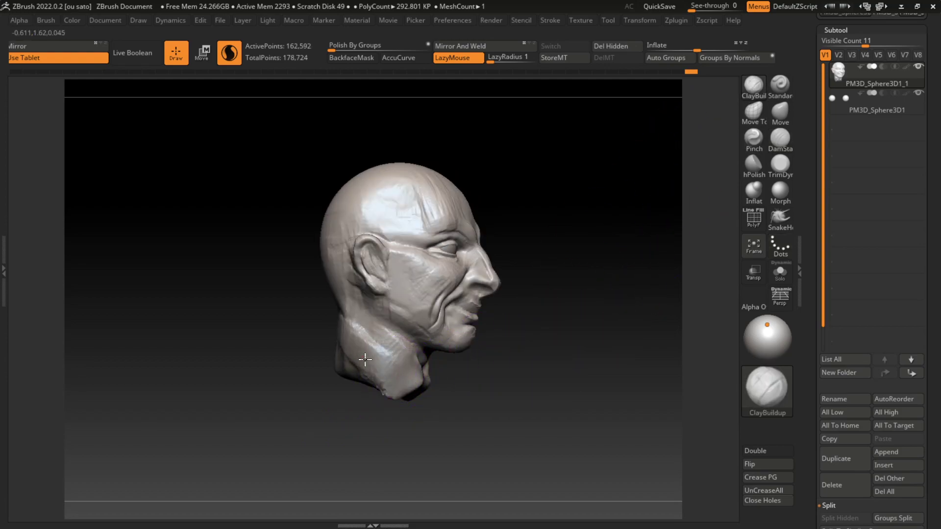
left_click_drag(348, 328, 368, 346)
left_click_drag(554, 389, 480, 400)
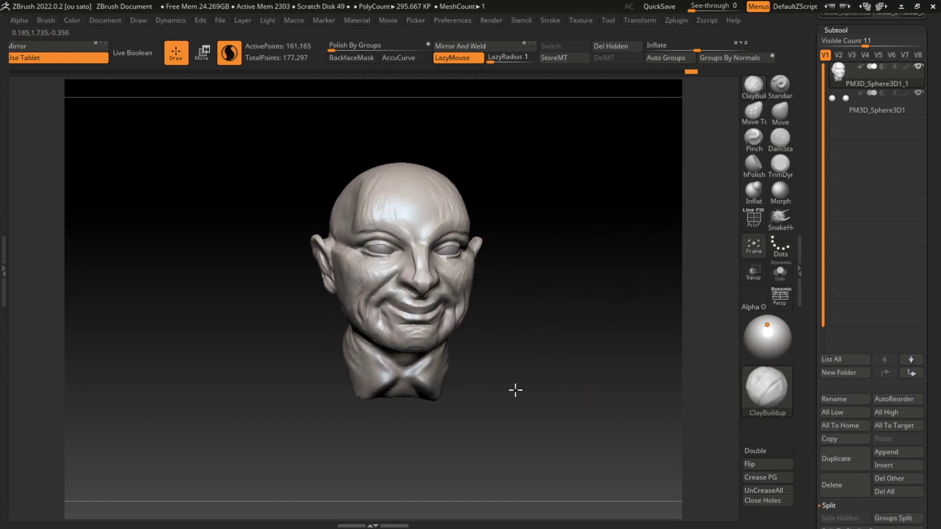
From a left profile, settle on ClayBuildup and add clay to the neck
left_click_drag(508, 367, 436, 372)
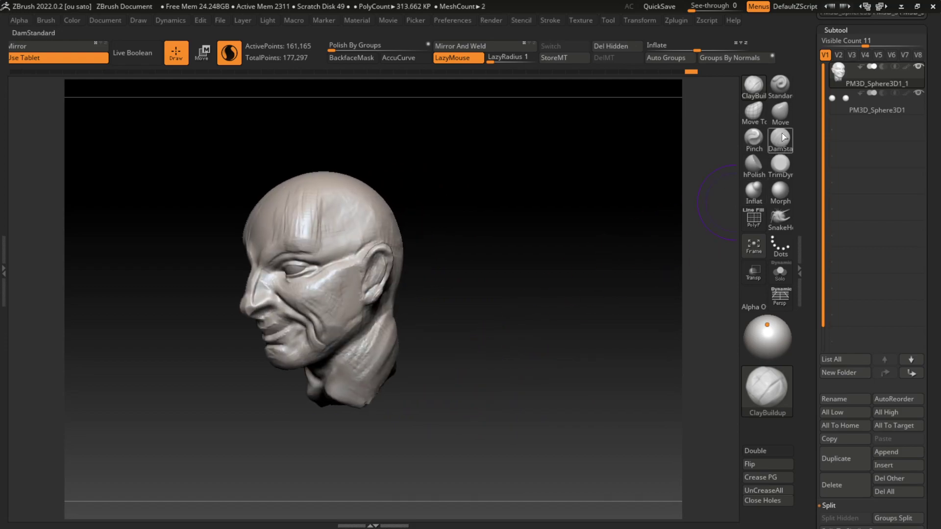
left_click(780, 139)
left_click(786, 87)
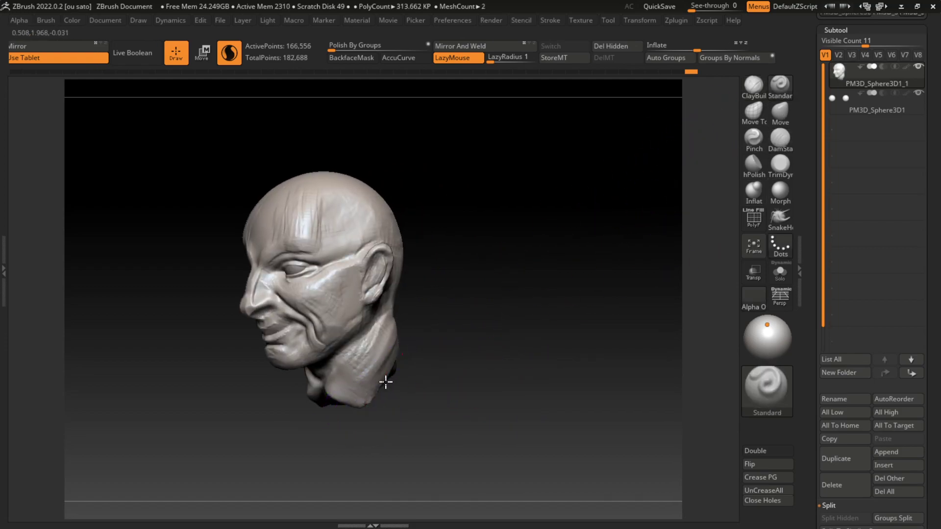
left_click(780, 112)
left_click_drag(605, 183, 428, 374)
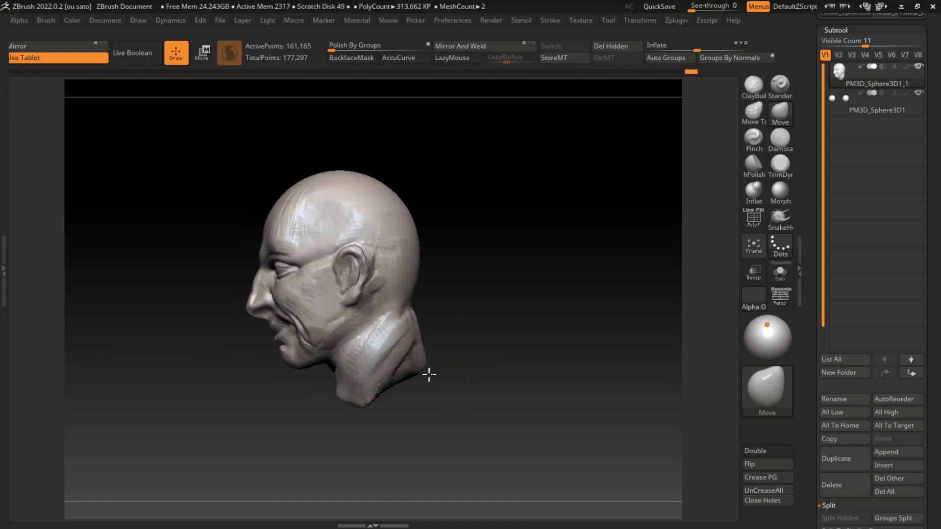
key("s")
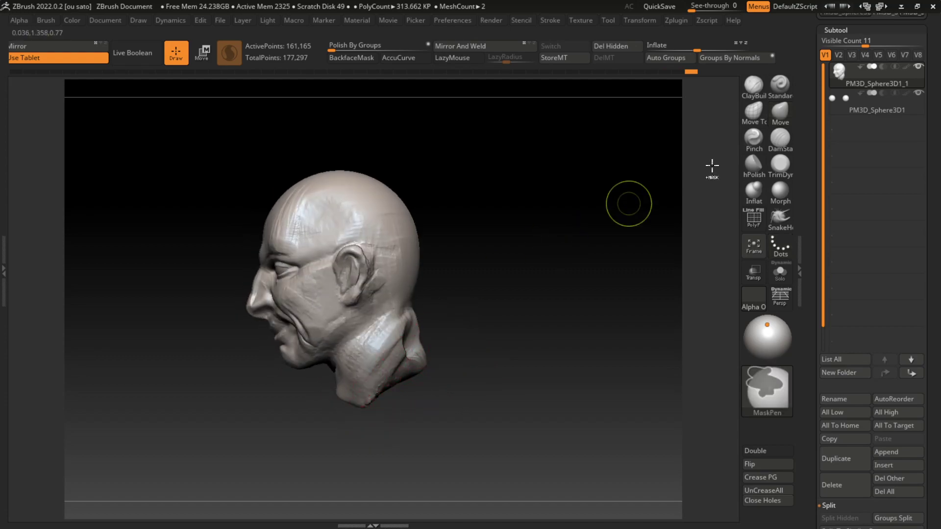
left_click(779, 88)
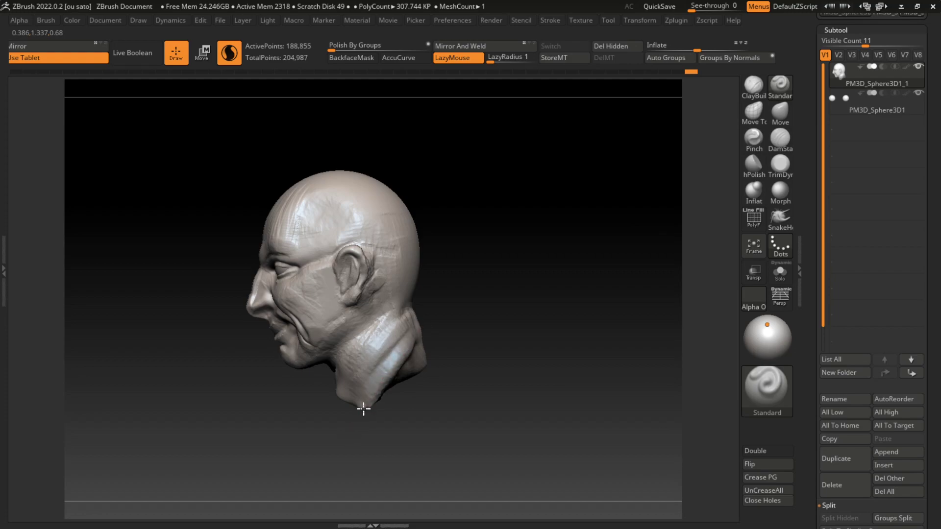
left_click(757, 92)
mouse_move(356, 368)
left_mouse_down()
mouse_move(409, 313)
mouse_move(395, 318)
mouse_move(421, 330)
left_mouse_up()
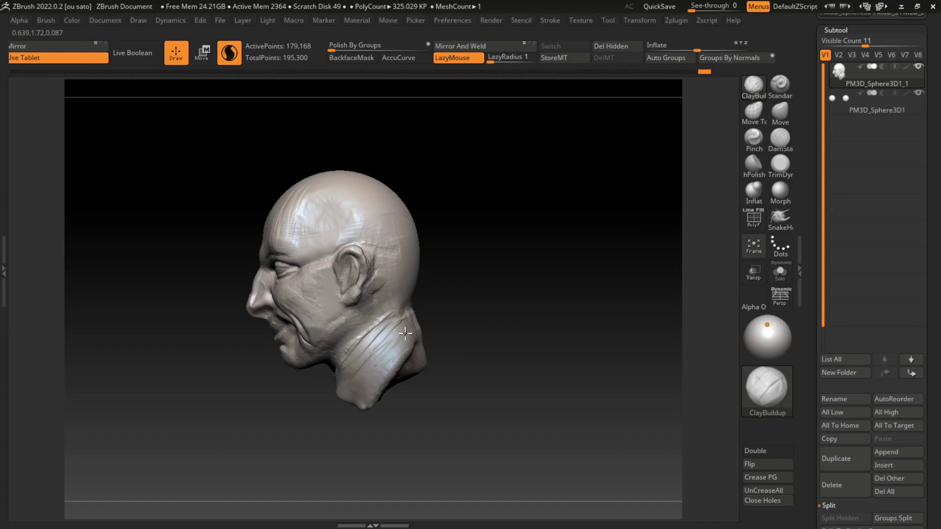
Build up the bottom of the neck with more clay from front and three-quarter views
left_click_drag(467, 283, 500, 320)
key("s")
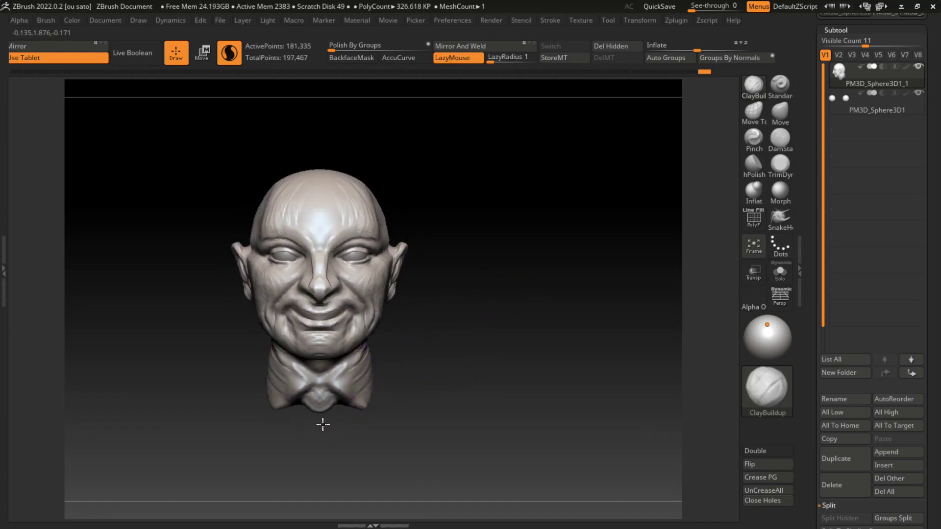
left_click_drag(323, 429, 321, 402)
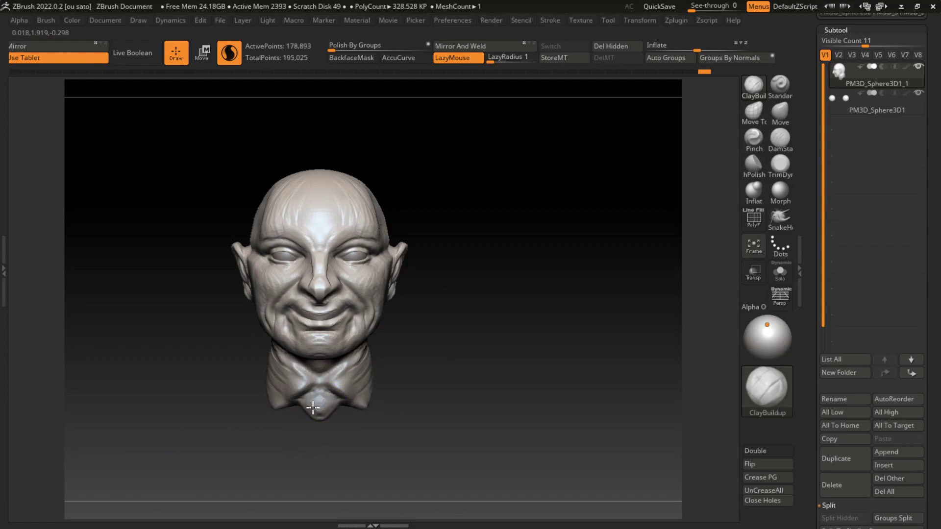
key("s")
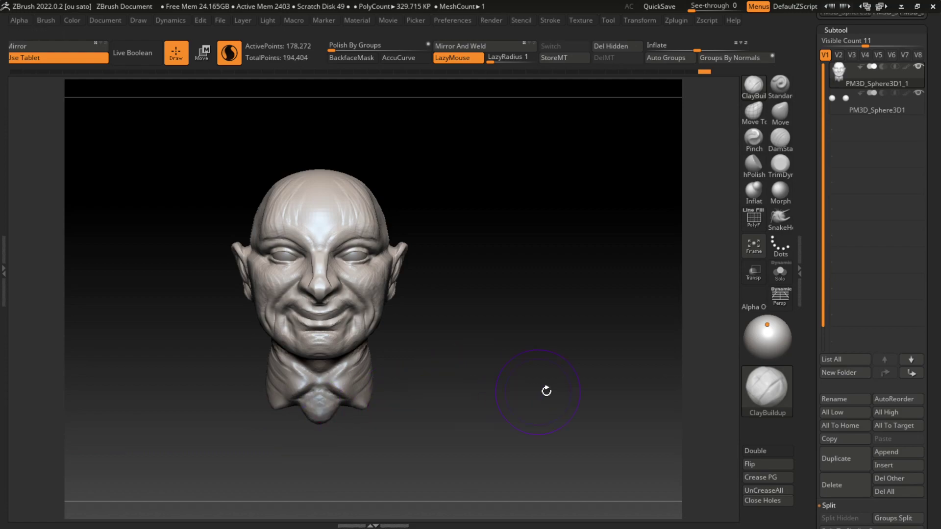
left_click_drag(546, 391, 514, 389)
left_click_drag(375, 376, 361, 366)
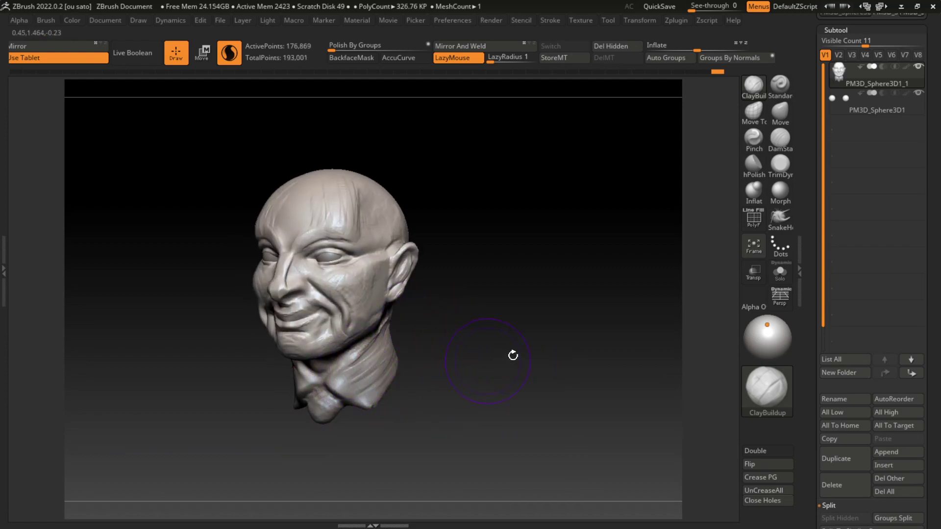
With the Move brush, reshape the collar from below and pull it into a bow-tie shape
left_click(780, 112)
mouse_move(564, 255)
left_mouse_down()
mouse_move(553, 195)
mouse_move(479, 302)
left_mouse_up()
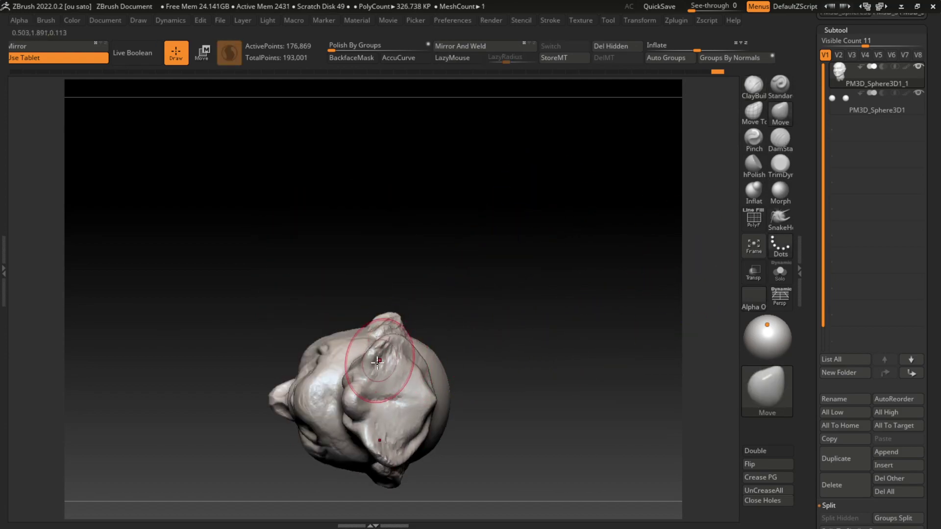
mouse_move(395, 354)
left_mouse_down()
mouse_move(426, 399)
mouse_move(412, 382)
left_mouse_up()
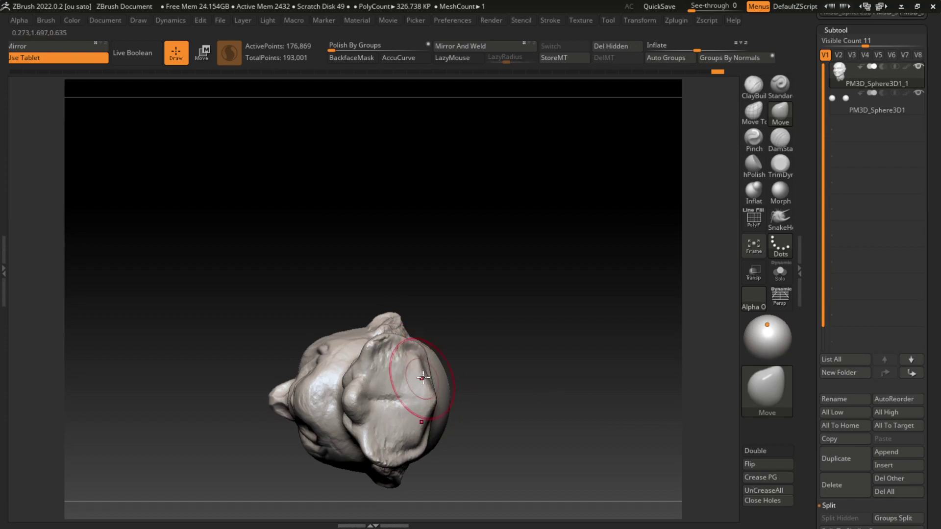
mouse_move(531, 313)
left_mouse_down()
mouse_move(539, 354)
mouse_move(453, 381)
left_mouse_up()
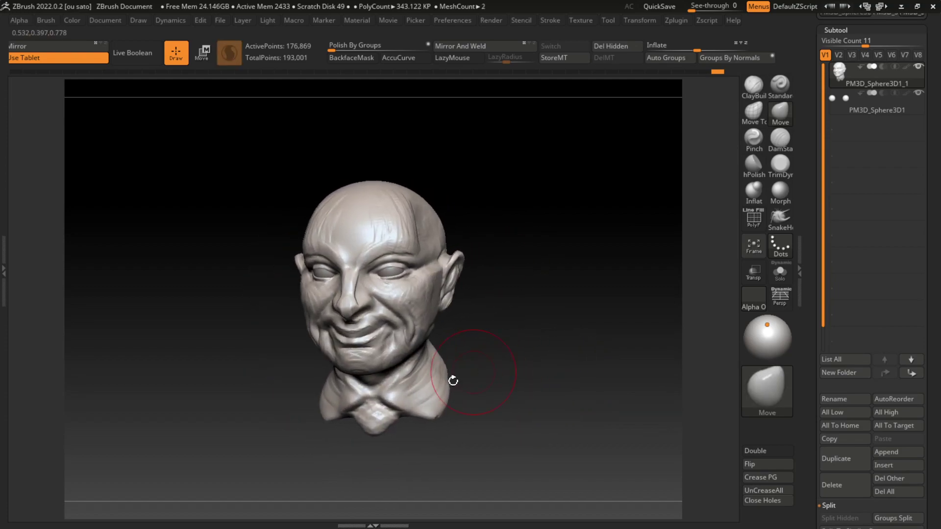
left_click_drag(406, 405, 417, 411)
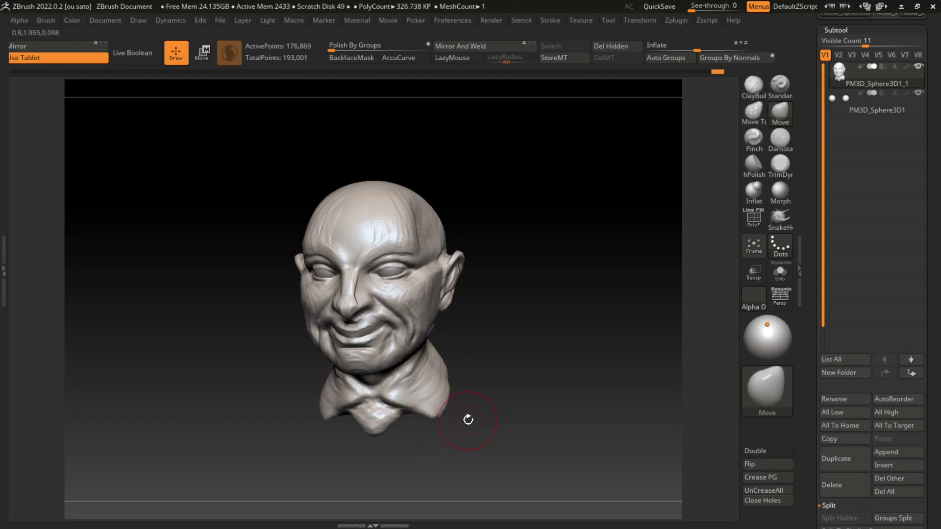
Stretch the bow-tie collar into shape, smooth it, and snap to a straight front view
key("ctrl")
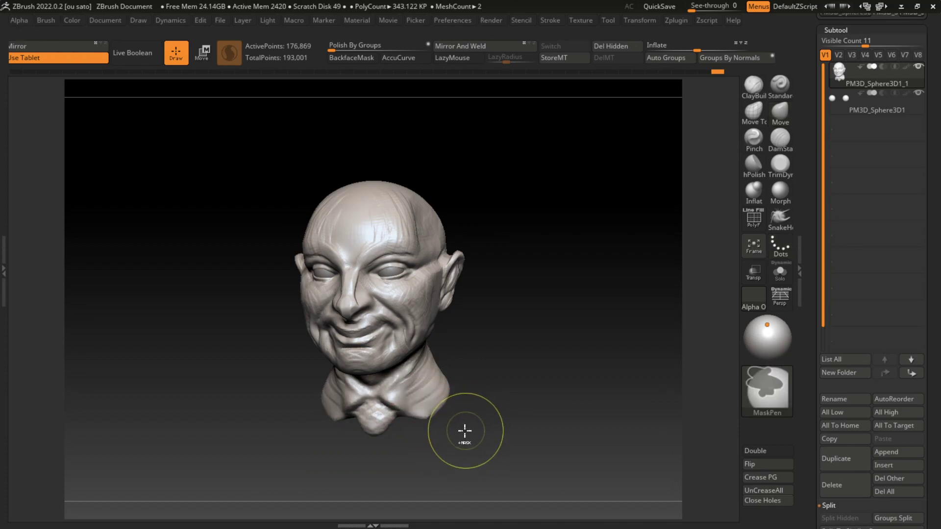
left_click_drag(462, 408, 466, 389)
key("s")
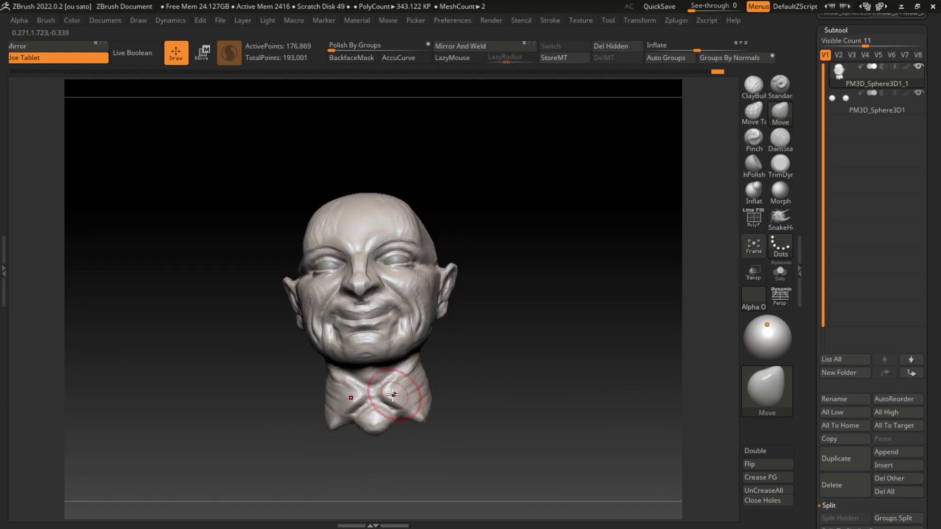
left_click_drag(402, 403, 408, 368)
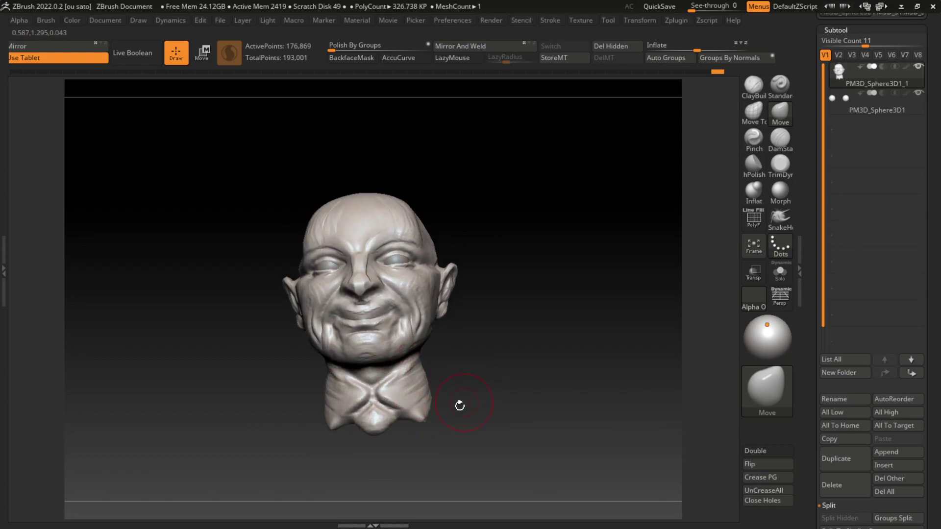
left_click_drag(424, 424, 457, 427)
key("shift")
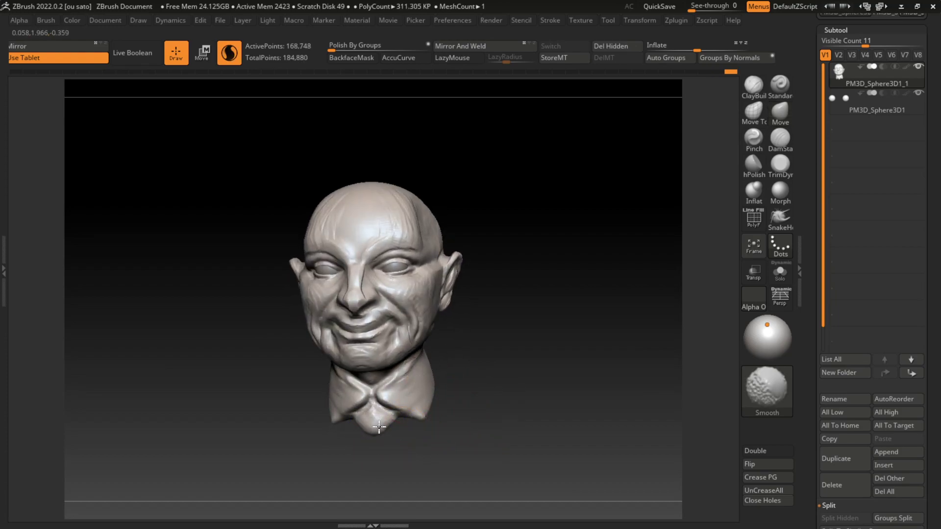
left_click_drag(447, 428, 518, 414, "shift")
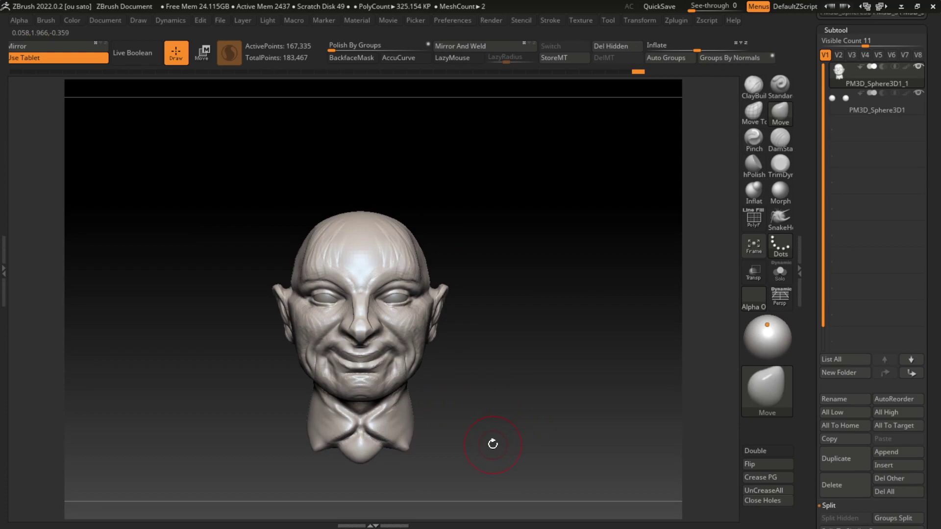
Mask the top and upper back of the head, unmasking the strip behind the ear to the neck
left_click_drag(291, 164, 466, 254, "ctrl")
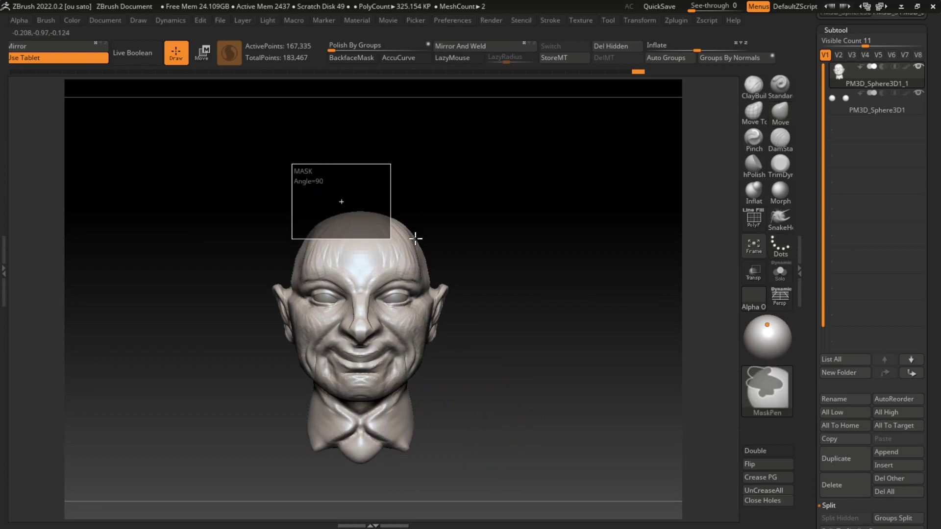
left_click_drag(529, 245, 527, 223)
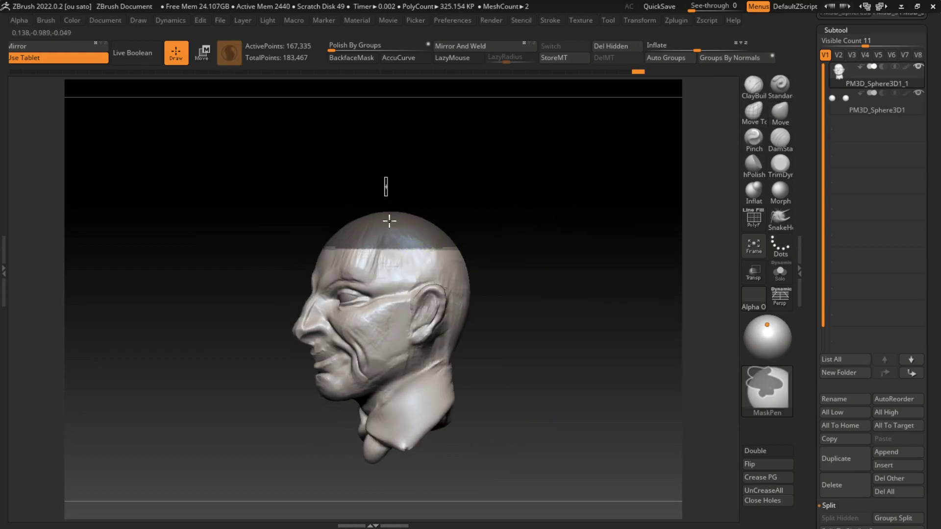
mouse_move(385, 176)
left_mouse_down("ctrl")
mouse_move(524, 312)
mouse_move(488, 357)
mouse_move(423, 221)
left_mouse_up("ctrl")
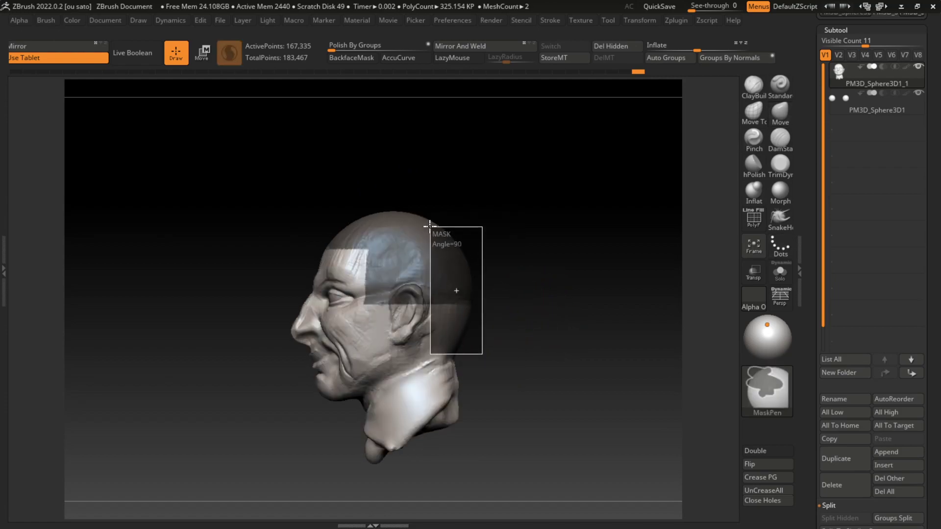
left_click_drag(420, 451, 363, 254, "ctrl")
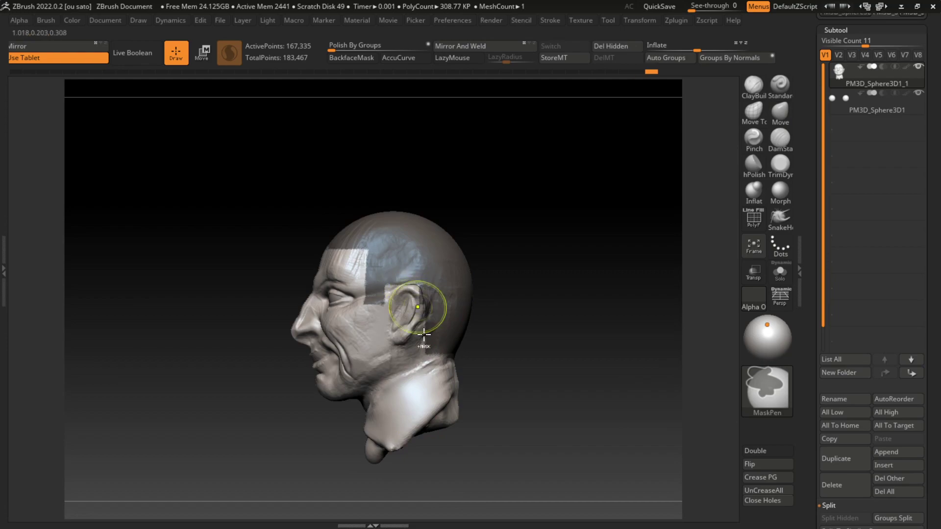
left_click_drag(430, 278, 395, 465, "ctrl+alt")
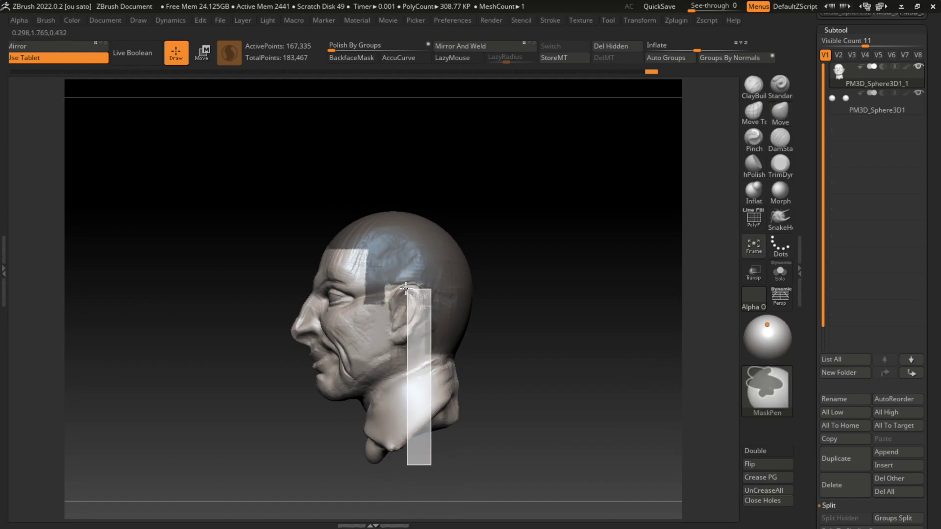
mouse_move(549, 314)
left_mouse_down()
mouse_move(562, 316)
mouse_move(567, 372)
left_mouse_up()
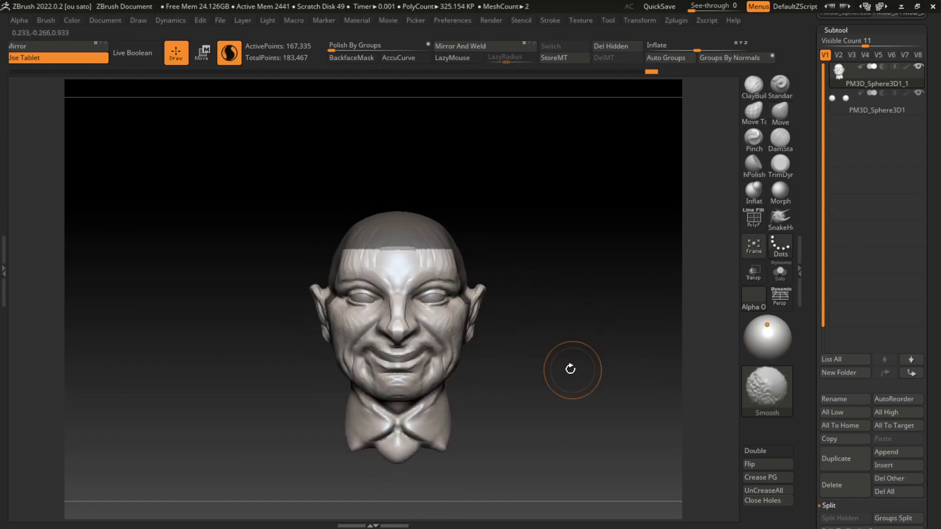
scroll(931, 441, "down", 5)
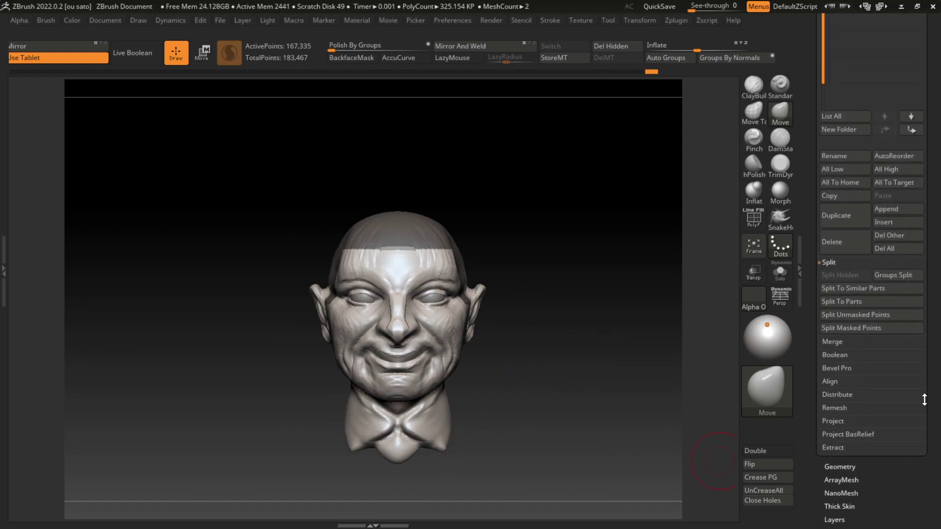
Extract the masked scalp as a new shell subtool with Thick set to 0.02
left_click(863, 449)
type(".02")
key("Return")
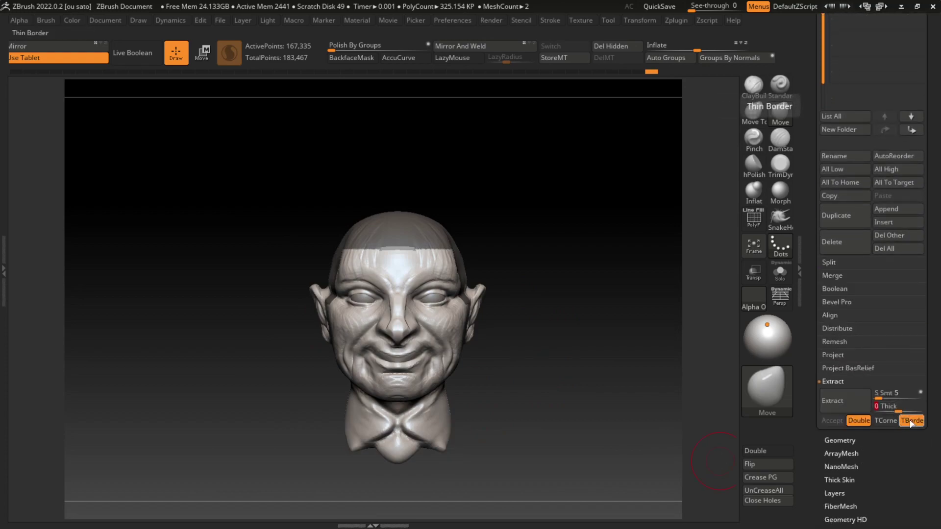
left_click(848, 403)
left_click(831, 420)
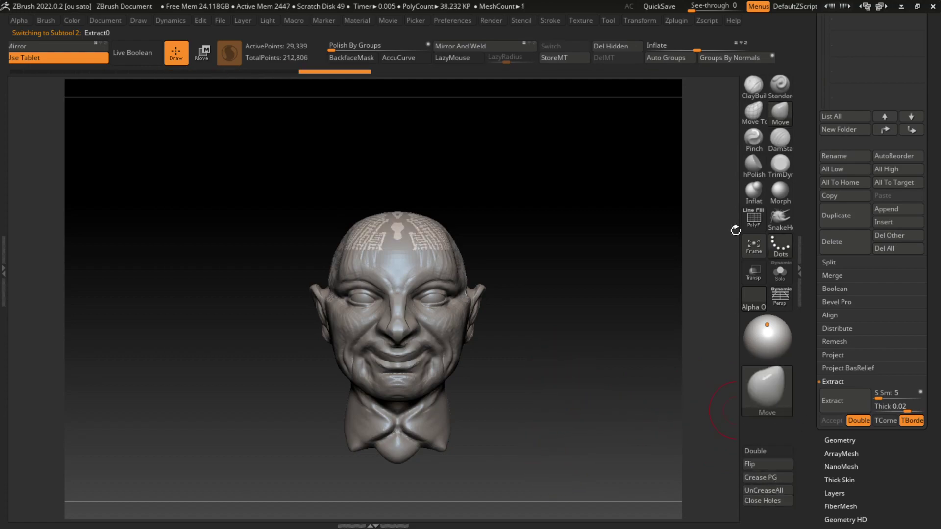
Inflate the extracted cap shell and rotate the head to inspect its thickness
left_click_drag(700, 44, 722, 45)
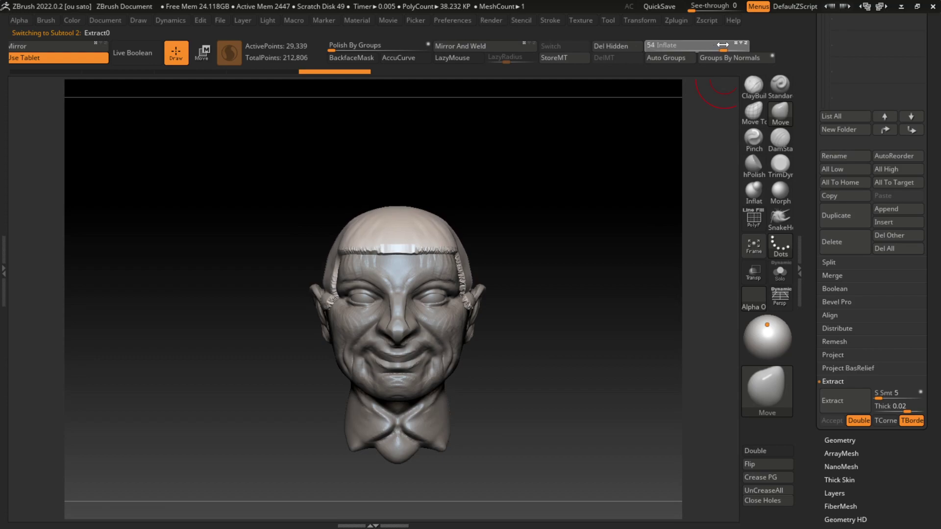
left_click_drag(652, 137, 622, 311, "shift")
key("l")
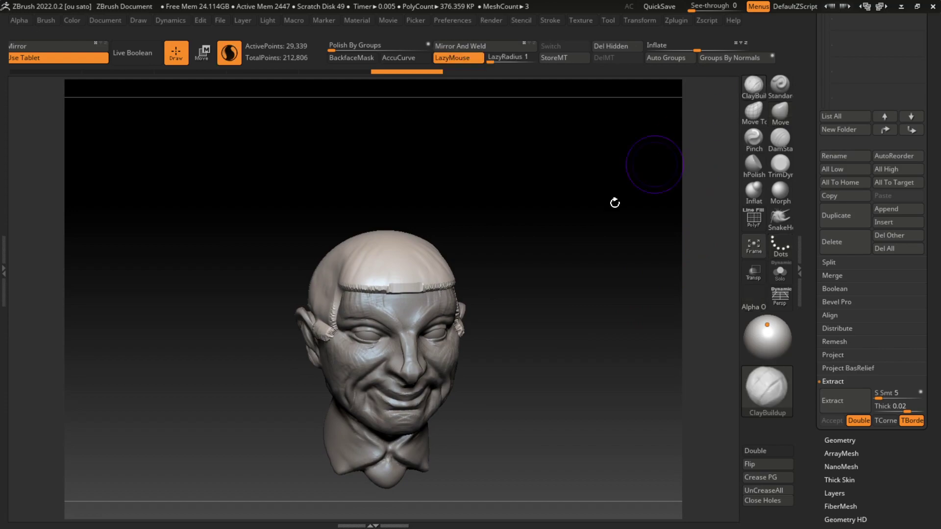
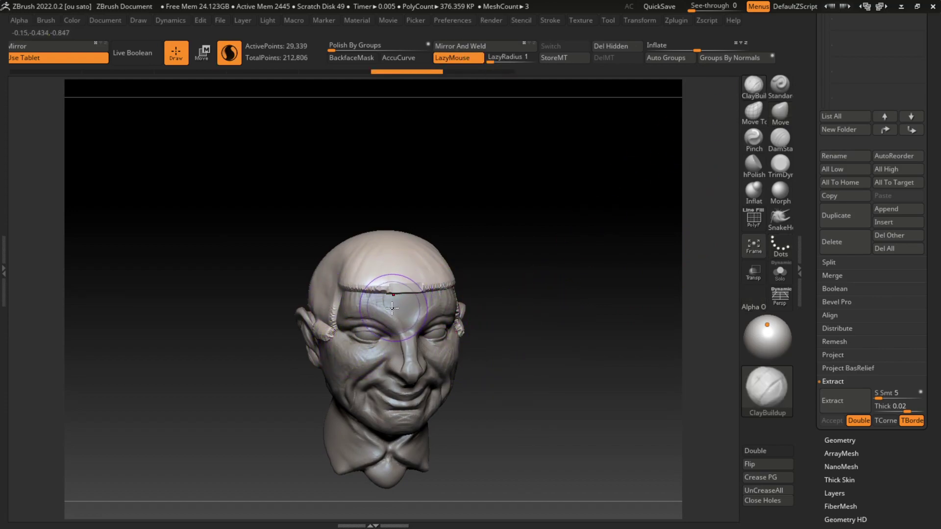
Build the forehead band seam into a smooth ridge, stepping back through recent strokes
mouse_move(346, 286)
left_mouse_down()
mouse_move(429, 277)
mouse_move(345, 265)
left_mouse_up()
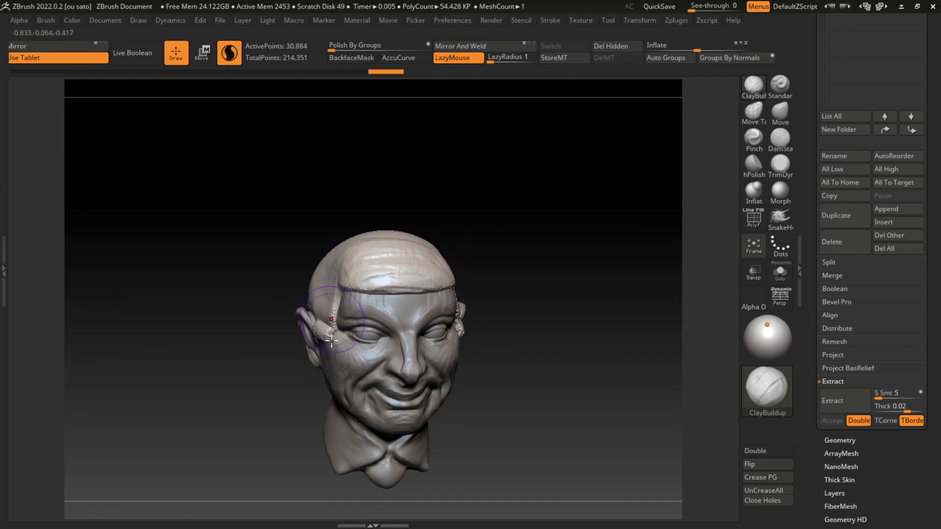
left_click_drag(409, 305, 343, 294)
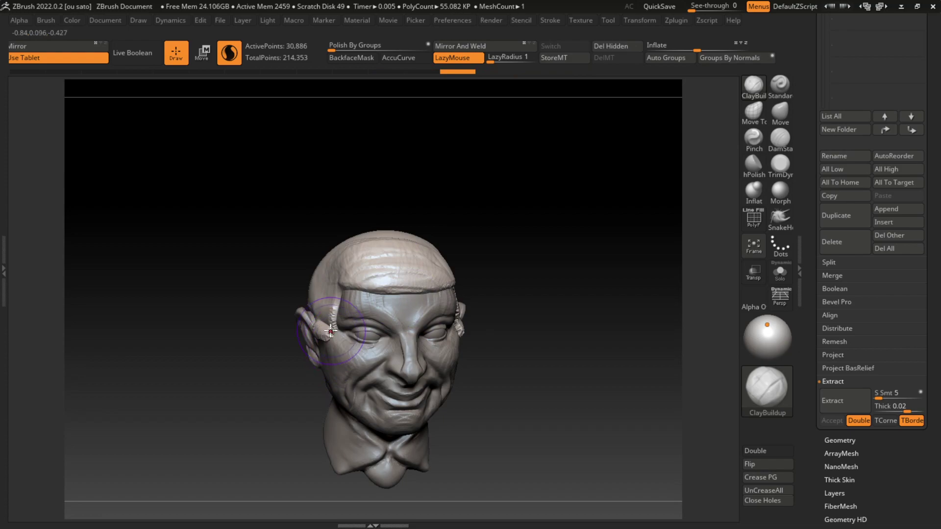
key("ctrl+shift+z")
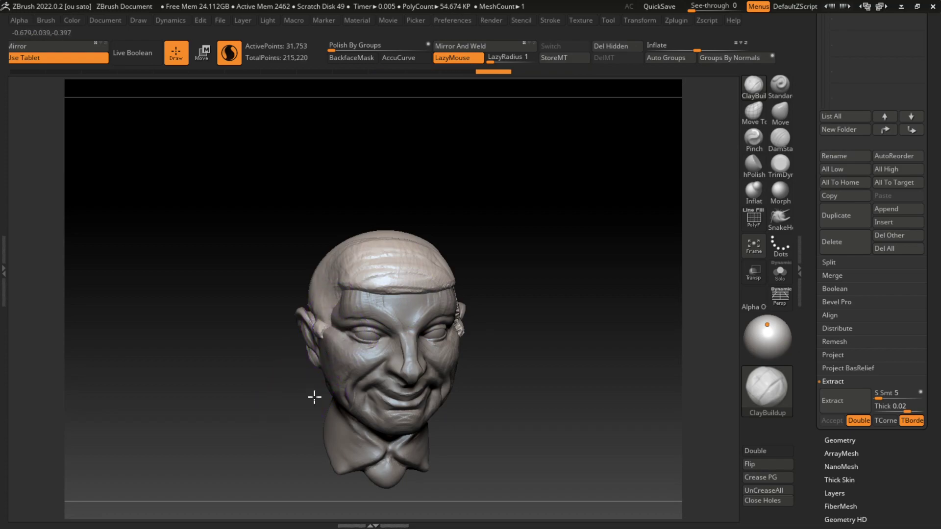
key("ctrl+shift+z")
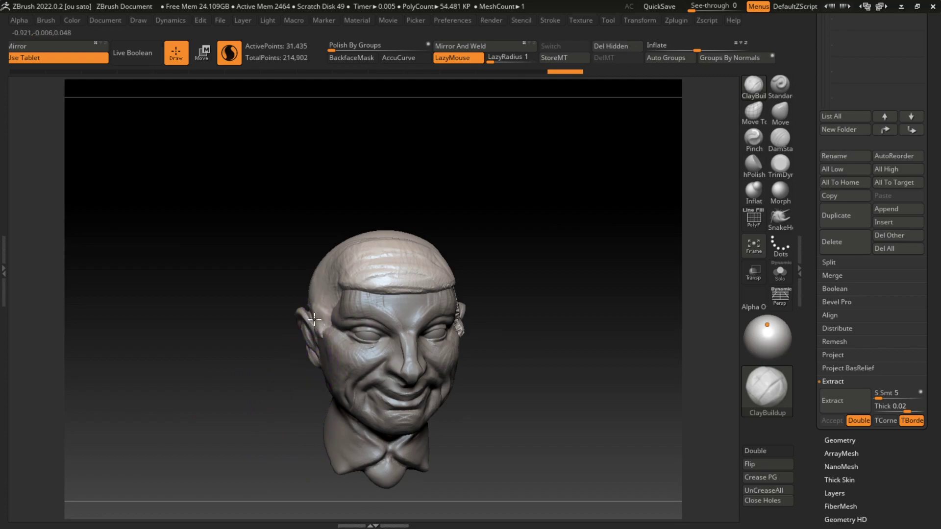
key("ctrl+shift+z")
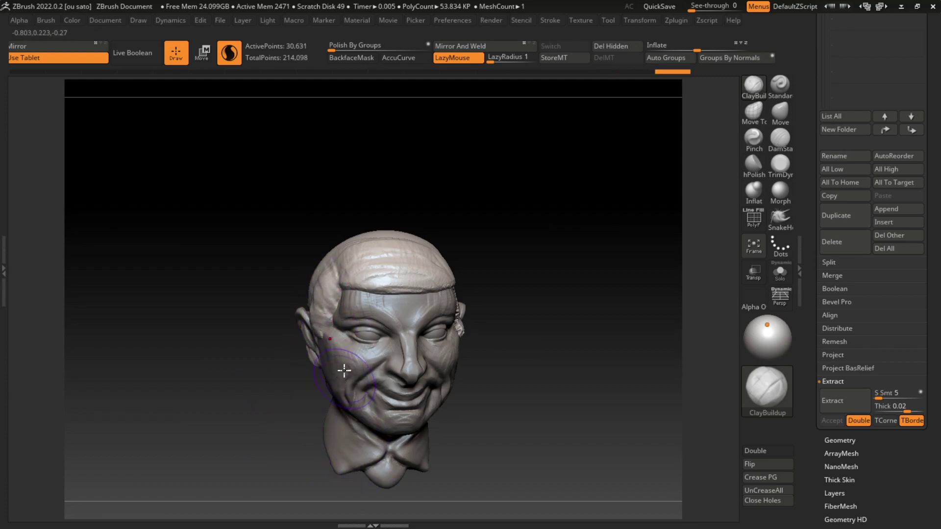
key("ctrl+z")
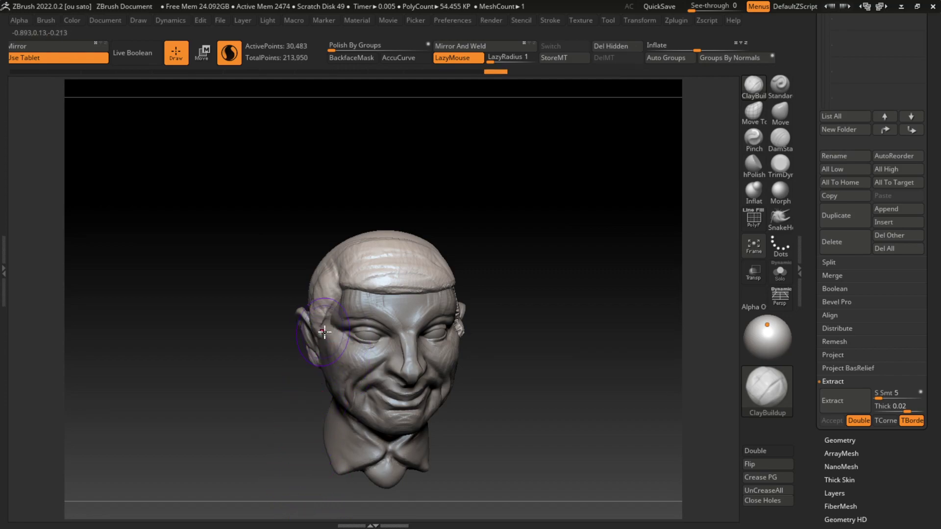
From a three-quarter view, revert the temple and skull reshaping near the ear
left_click_drag(468, 217, 520, 225)
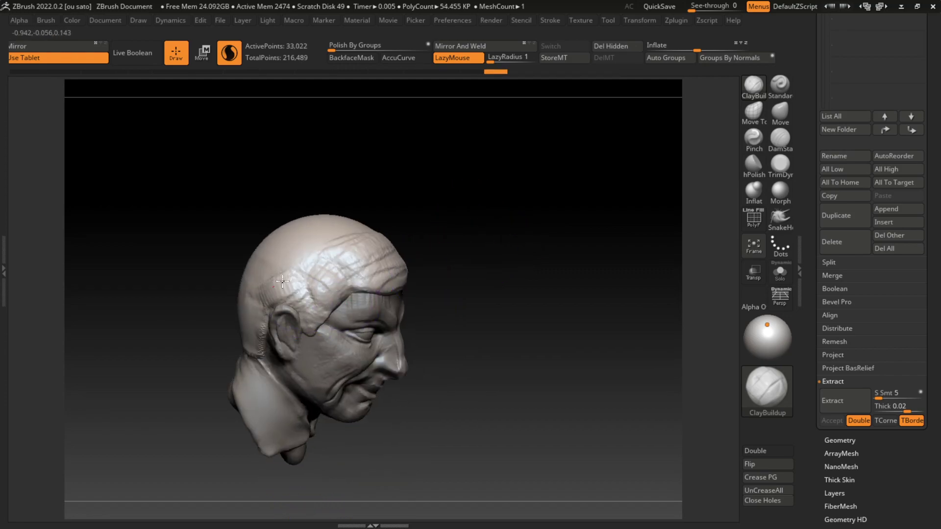
key("ctrl+shift+z")
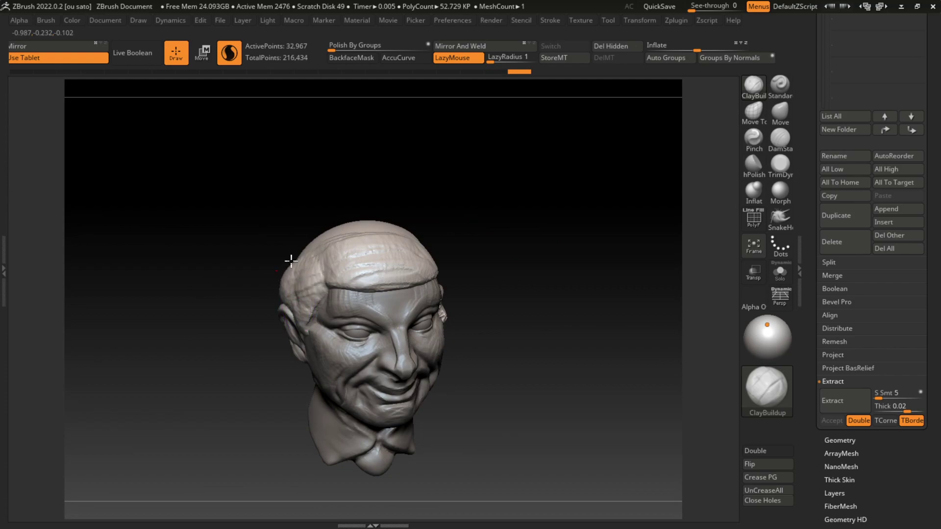
key("ctrl+shift+z")
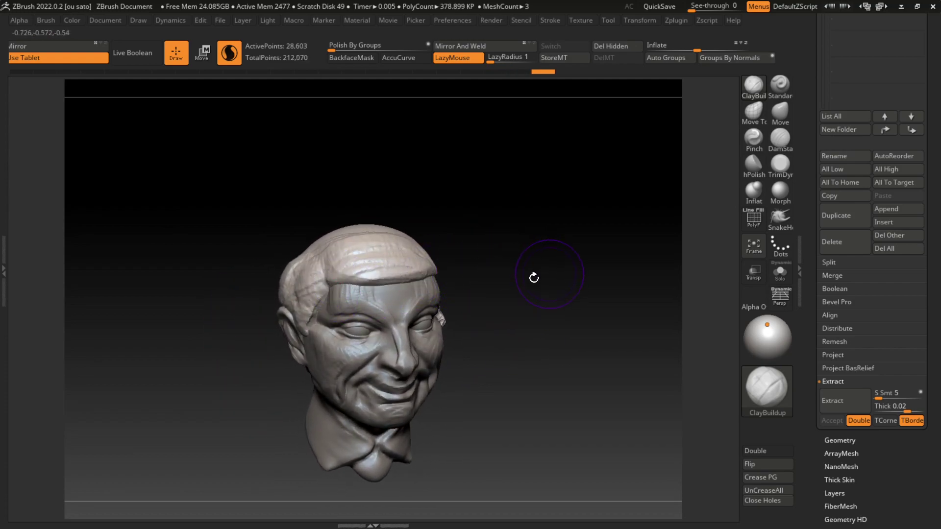
key("ctrl+shift+z")
key("ctrl+shift+z")
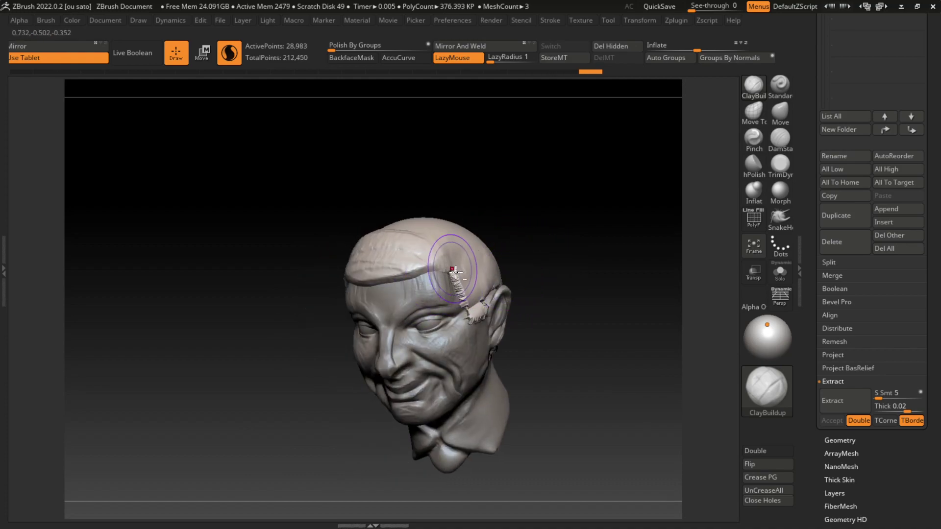
key("ctrl+z")
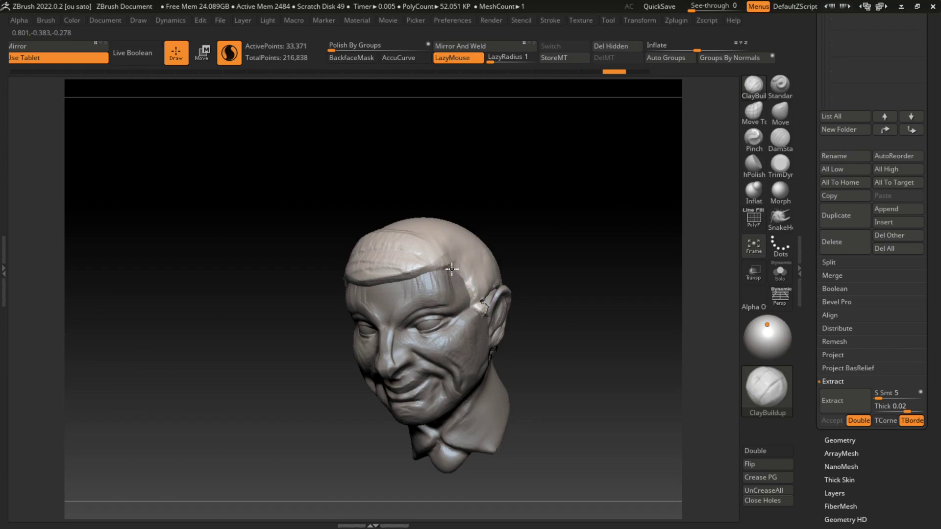
key("ctrl+shift+z")
key("ctrl+shift+z")
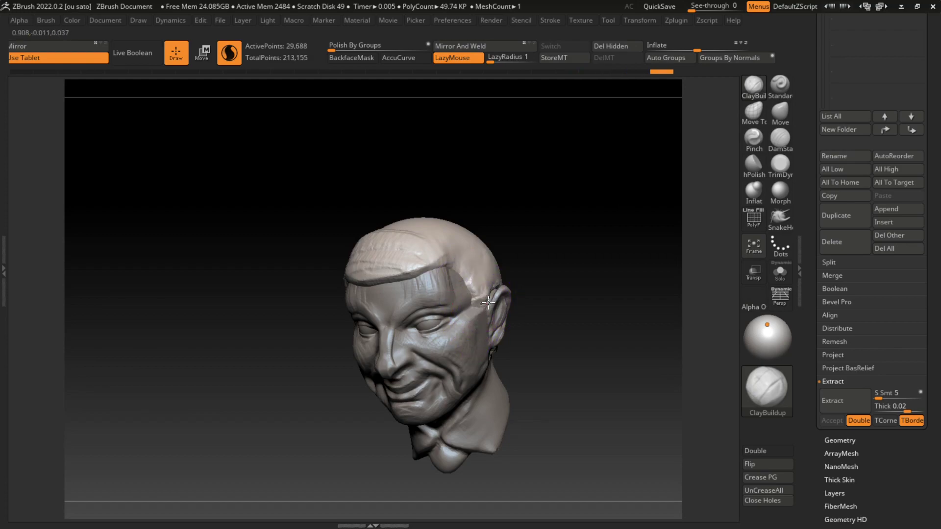
key("ctrl+shift+z")
Rebuild the temple above the ear and smooth the back of the head
left_click_drag(558, 286, 515, 275)
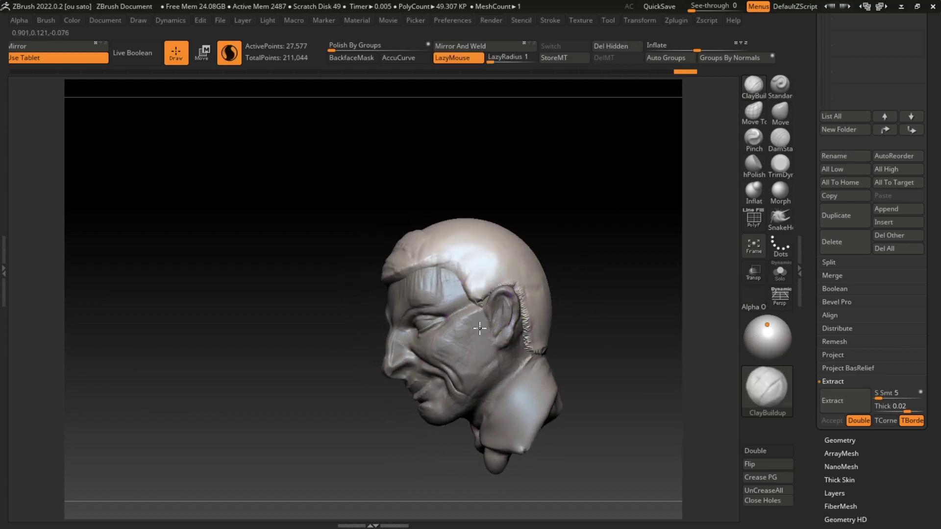
mouse_move(481, 316)
left_mouse_down()
mouse_move(484, 326)
mouse_move(471, 299)
left_mouse_up()
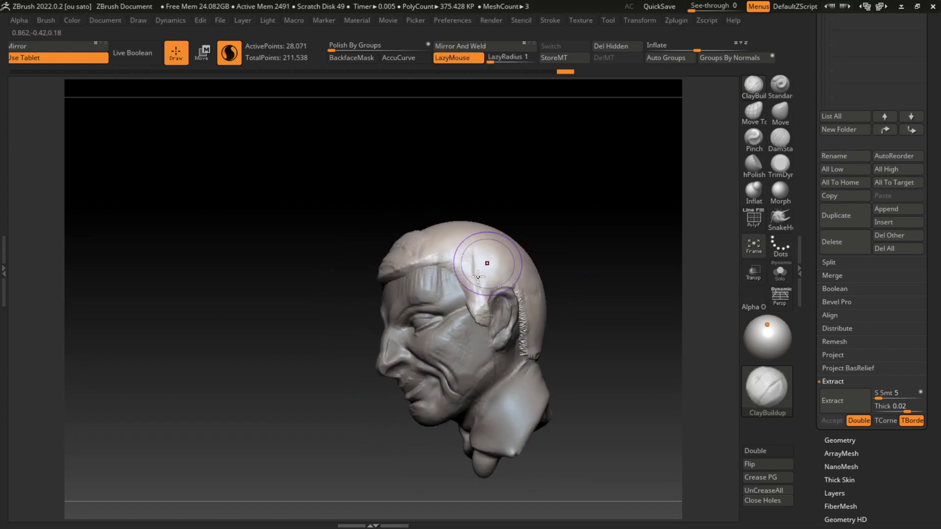
left_click_drag(476, 298, 488, 272)
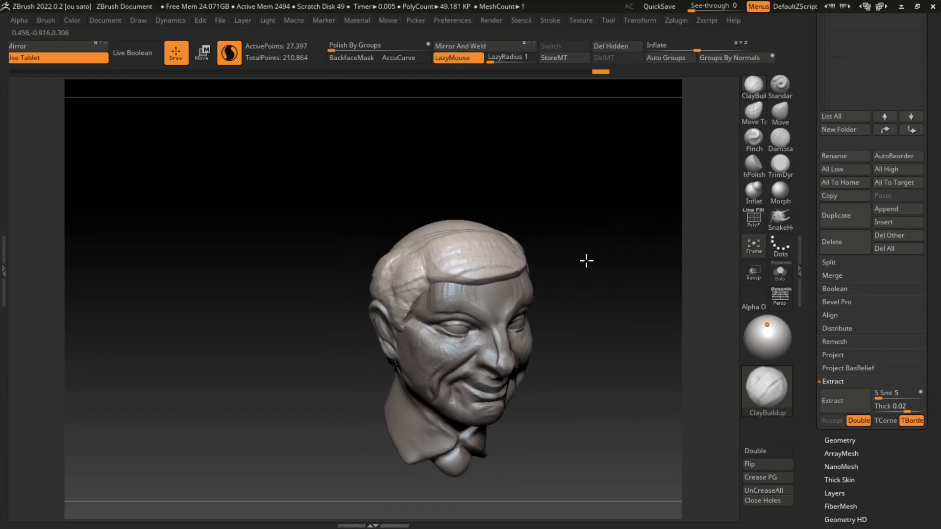
left_click_drag(583, 208, 598, 289)
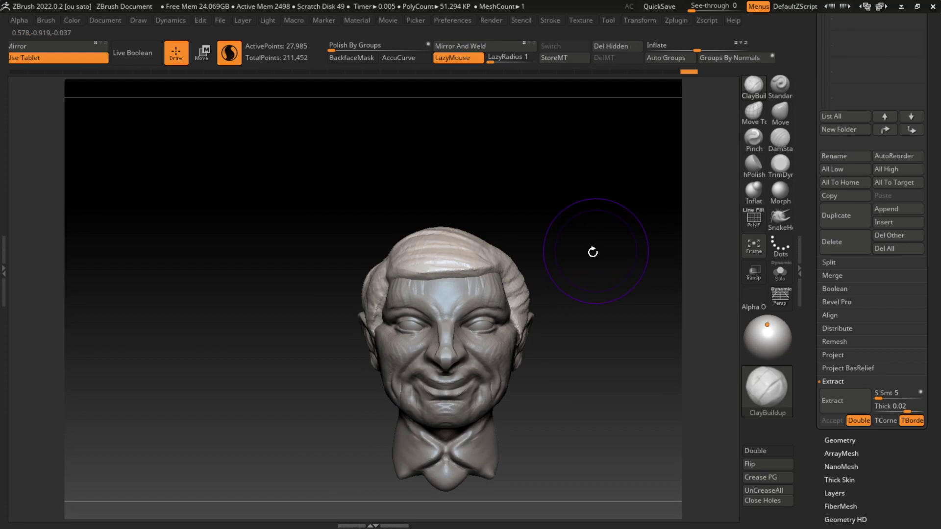
mouse_move(593, 252)
left_mouse_down()
mouse_move(594, 274)
mouse_move(575, 277)
left_mouse_up()
left_click_drag(593, 227, 632, 236)
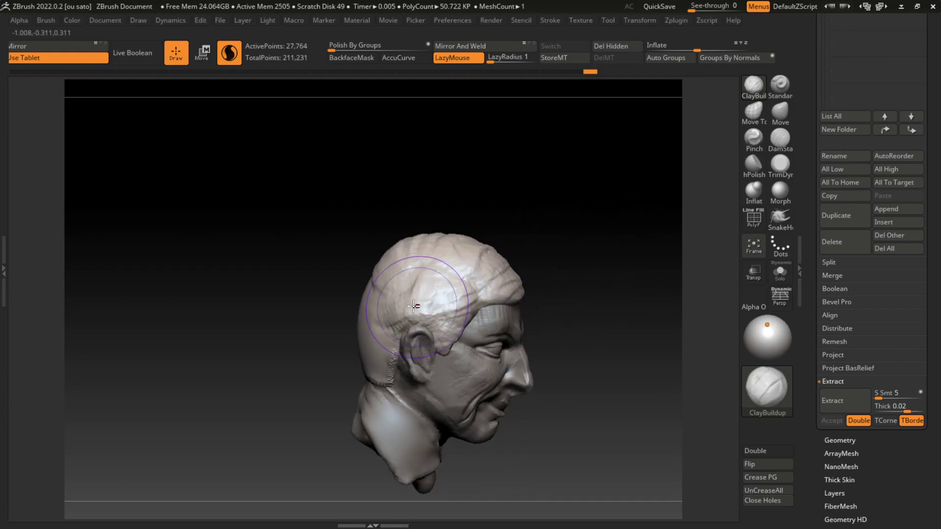
mouse_move(414, 306)
left_mouse_down("shift")
mouse_move(387, 318)
mouse_move(377, 382)
left_mouse_up("shift")
mouse_move(632, 283)
left_mouse_down()
mouse_move(619, 281)
mouse_move(630, 273)
left_mouse_up()
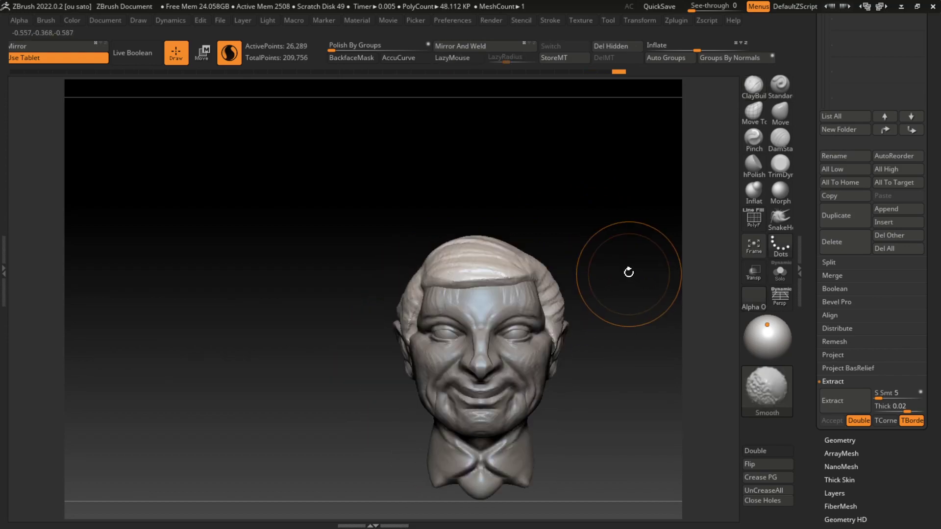
Carve thin DamStandard crease lines down the forehead and temple
mouse_move(623, 312)
left_mouse_down()
mouse_move(580, 304)
mouse_move(516, 322)
mouse_move(539, 314)
left_mouse_up()
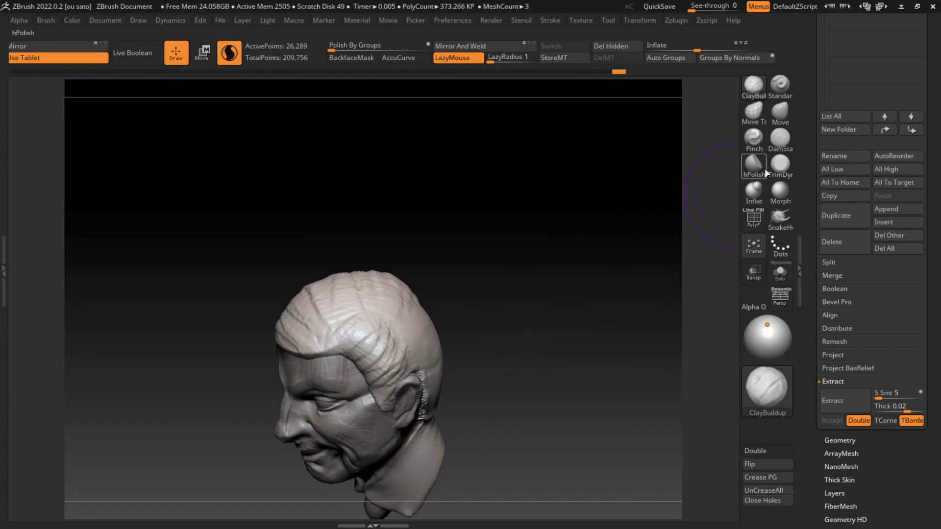
left_click(780, 139)
left_click_drag(372, 277, 373, 368)
left_click_drag(343, 294, 340, 368)
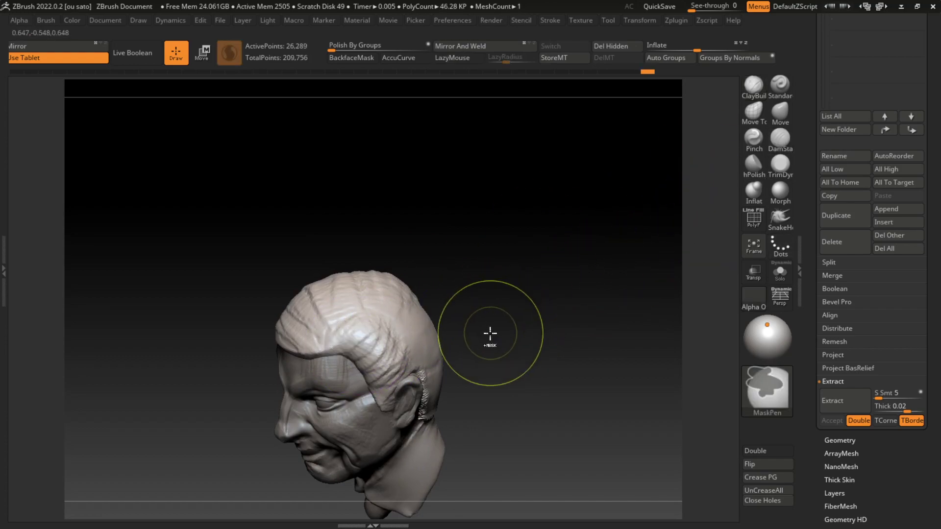
mouse_move(490, 313)
left_mouse_down()
mouse_move(566, 292)
mouse_move(528, 298)
mouse_move(519, 321)
mouse_move(533, 329)
mouse_move(521, 325)
mouse_move(516, 349)
mouse_move(528, 354)
left_mouse_up()
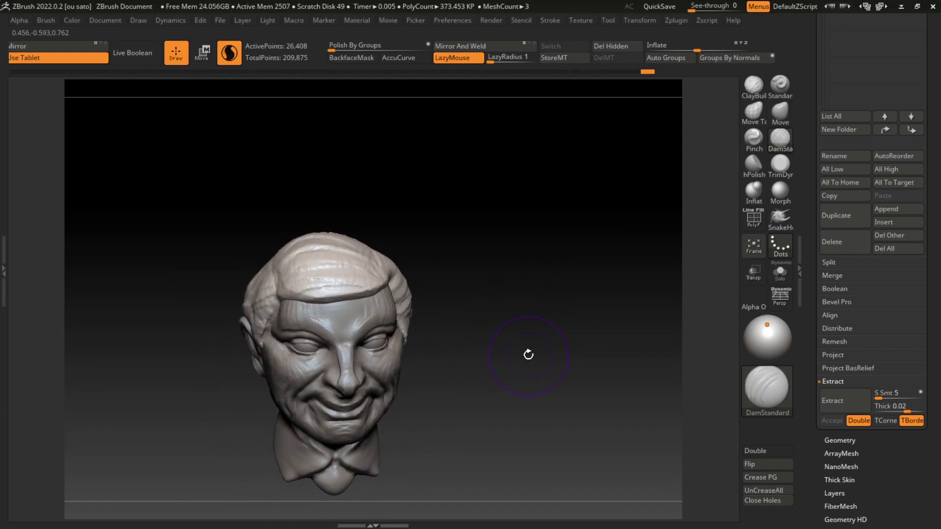
left_click_drag(519, 389, 516, 364)
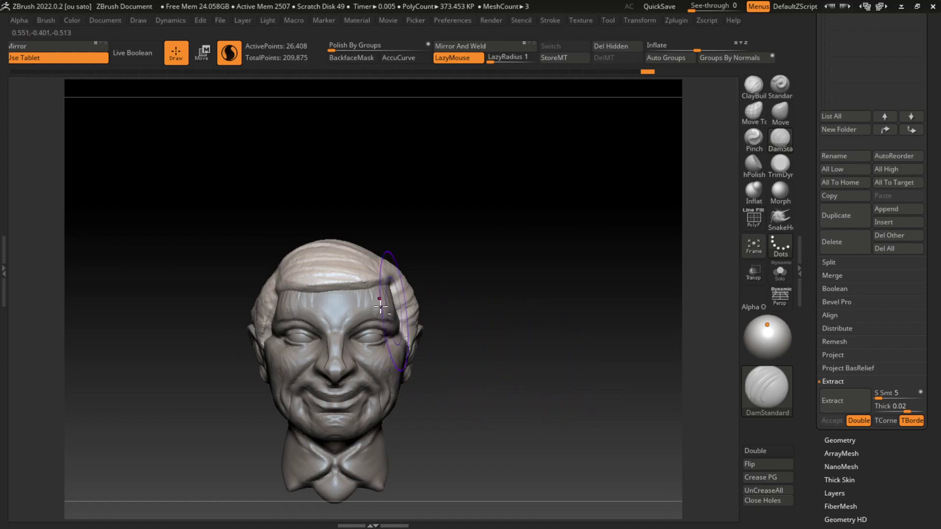
With the Move gizmo, raise the forehead part slightly and scale the hair piece front-to-back
key("w")
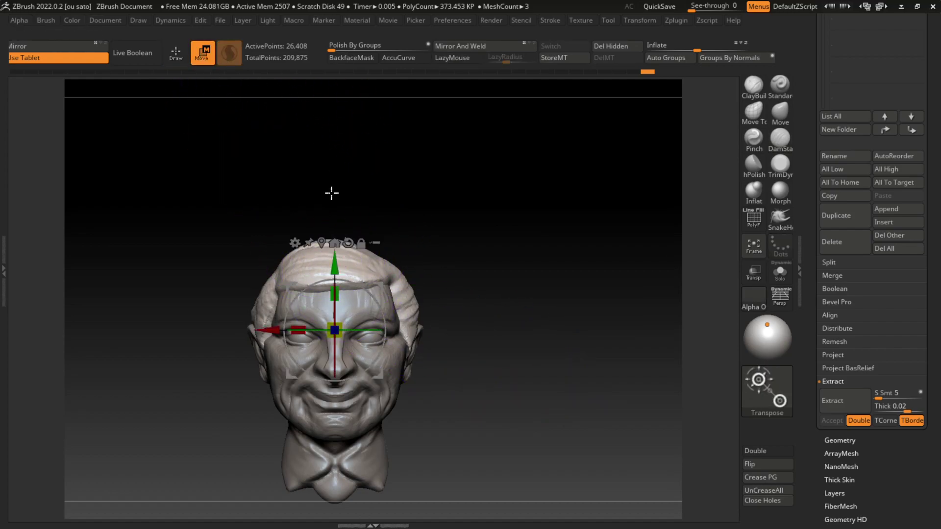
left_click_drag(335, 263, 337, 260)
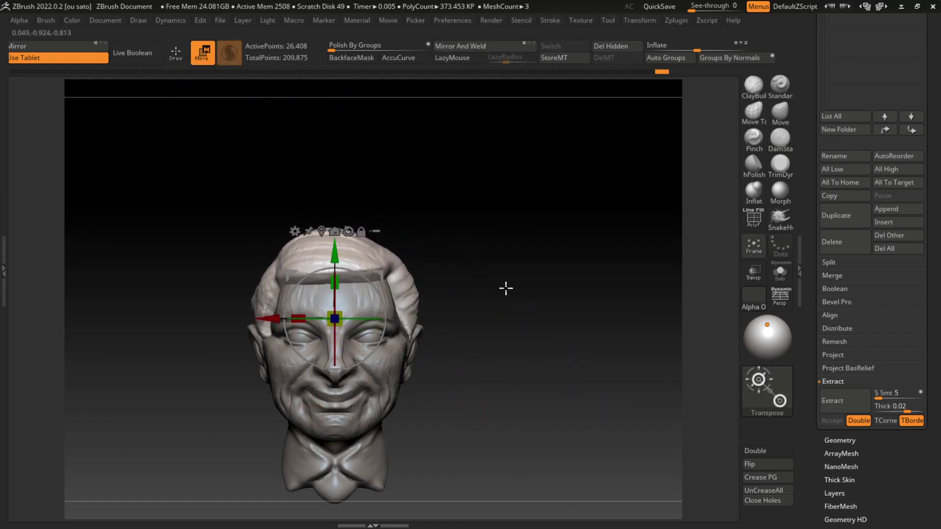
mouse_move(506, 288)
left_mouse_down()
mouse_move(533, 303)
mouse_move(525, 307)
left_mouse_up()
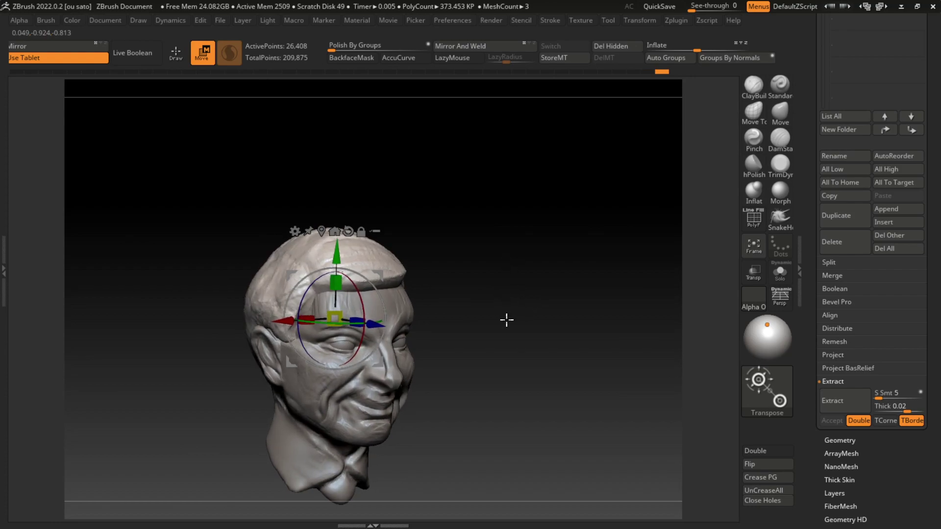
left_click_drag(506, 320, 532, 319)
left_click_drag(368, 322, 360, 325)
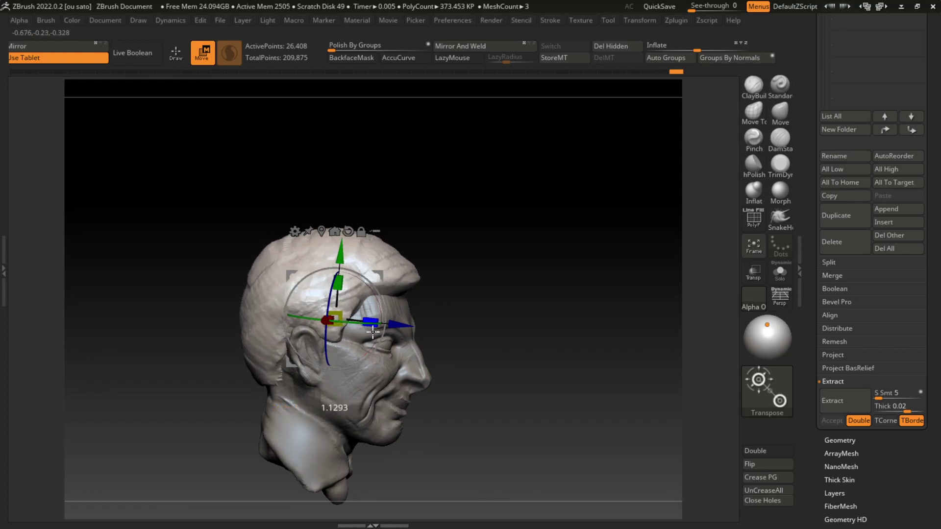
left_click_drag(360, 325, 385, 328)
mouse_move(487, 299)
left_mouse_down()
mouse_move(508, 301)
mouse_move(428, 339)
left_mouse_up()
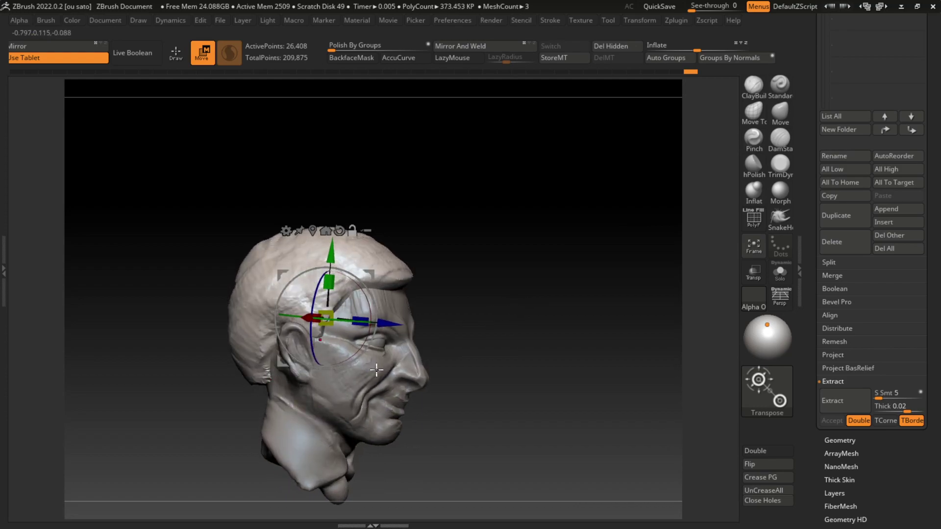
On the face piece with a large brush, push the chin up and reshape the back of the neck
left_click(283, 391)
key("s")
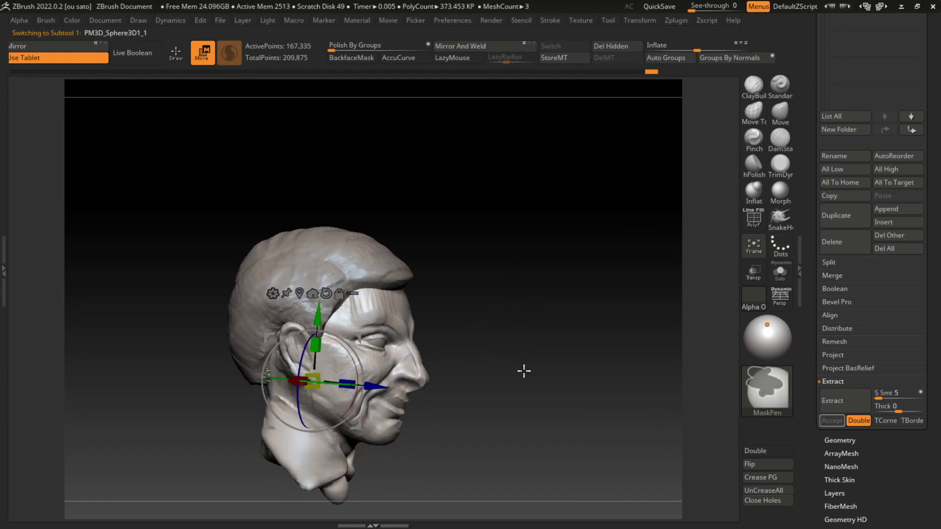
key("s")
key("q")
key("s")
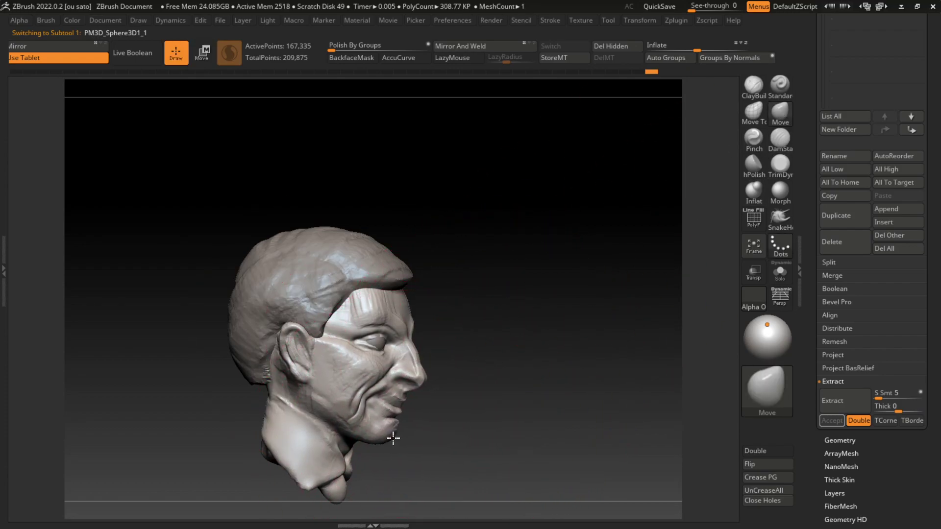
key("s")
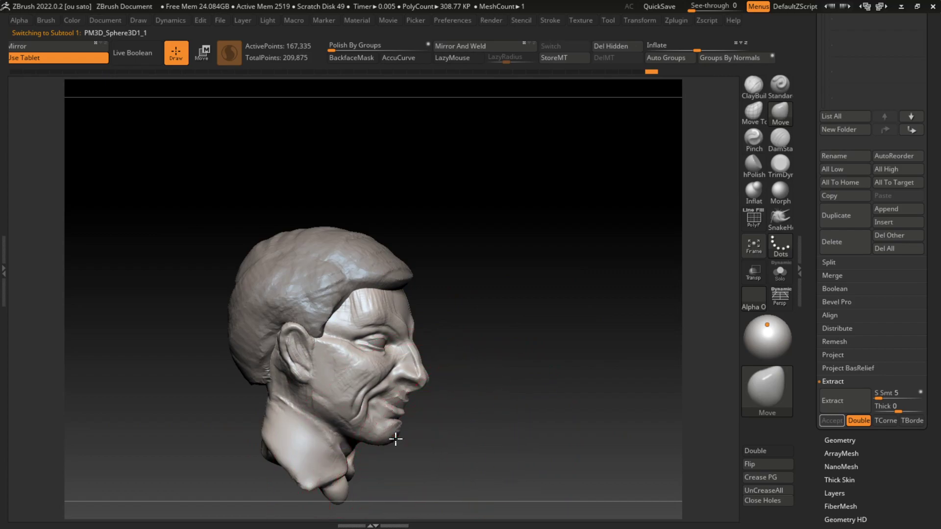
left_click_drag(396, 439, 389, 436)
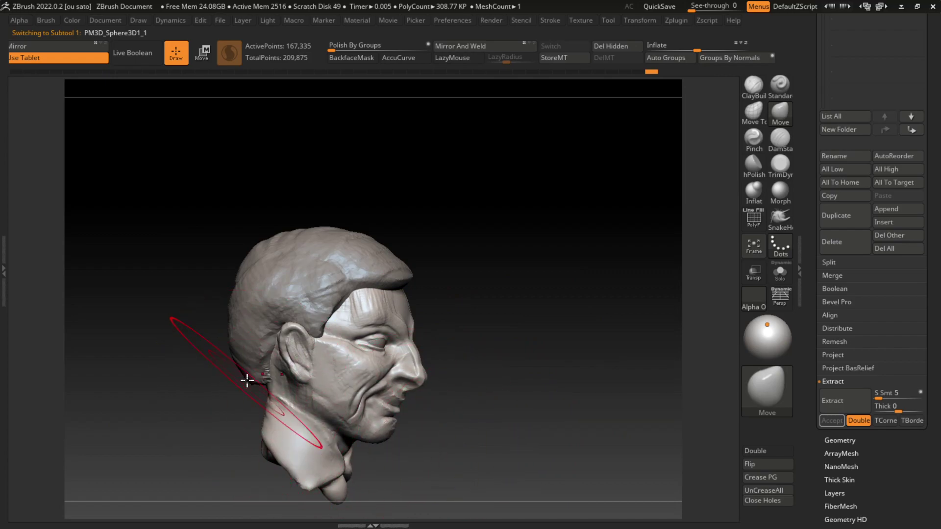
left_click_drag(247, 380, 241, 377)
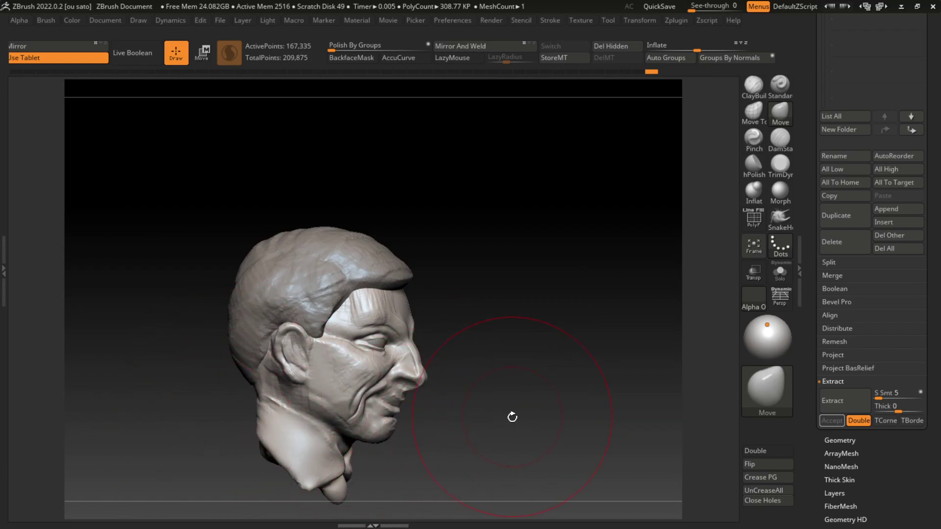
Frame the head in front view and select the PM3D_Sphere3D1 eye subtool
mouse_move(512, 417)
left_mouse_down()
mouse_move(486, 423)
mouse_move(489, 411)
left_mouse_up()
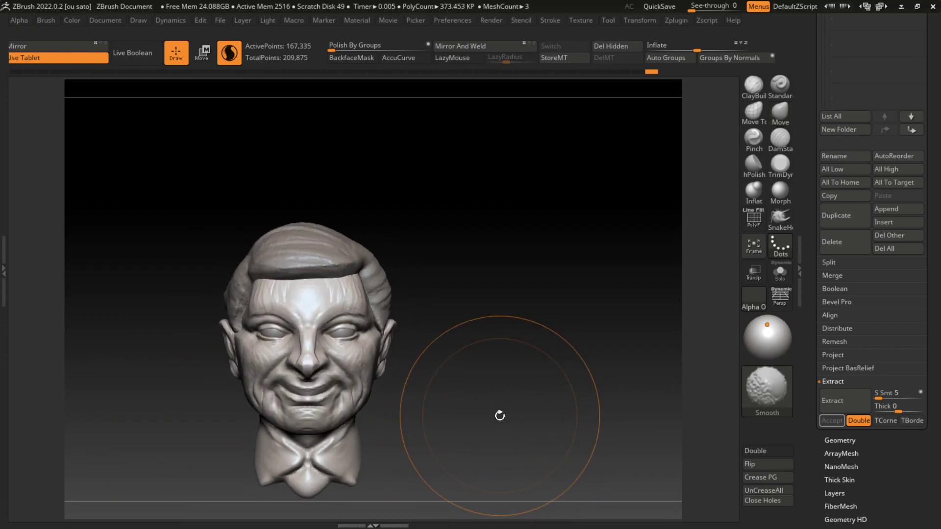
key("s")
key("f")
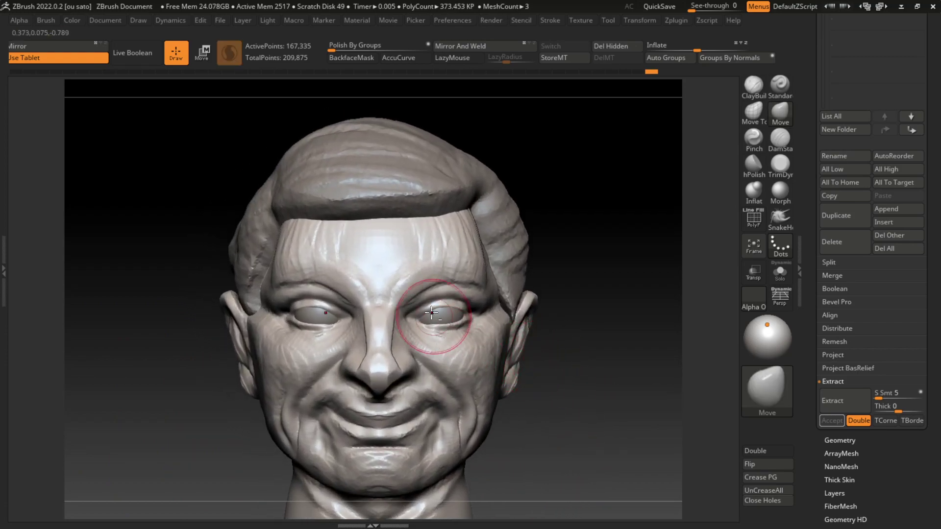
key("alt+Down")
Solo the eyeballs and build up the pupil centres with ClayBuildup
key("s")
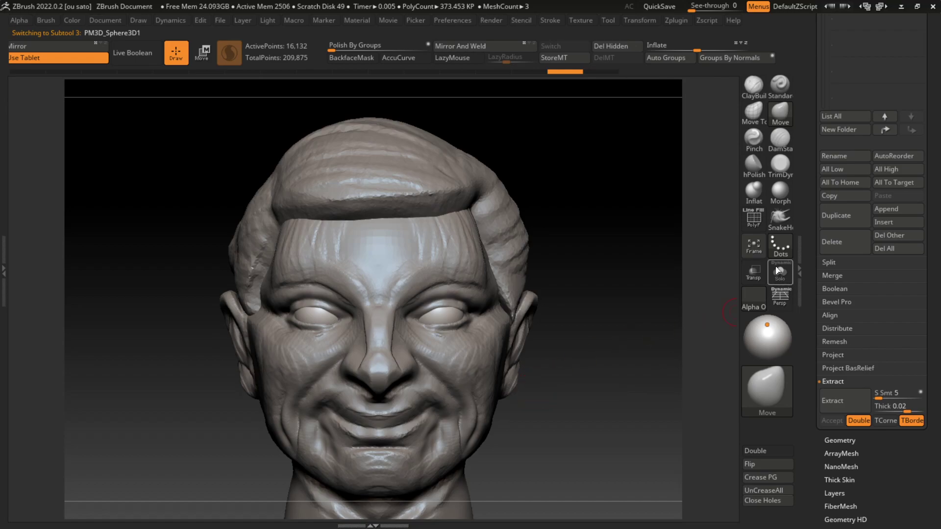
left_click(780, 272)
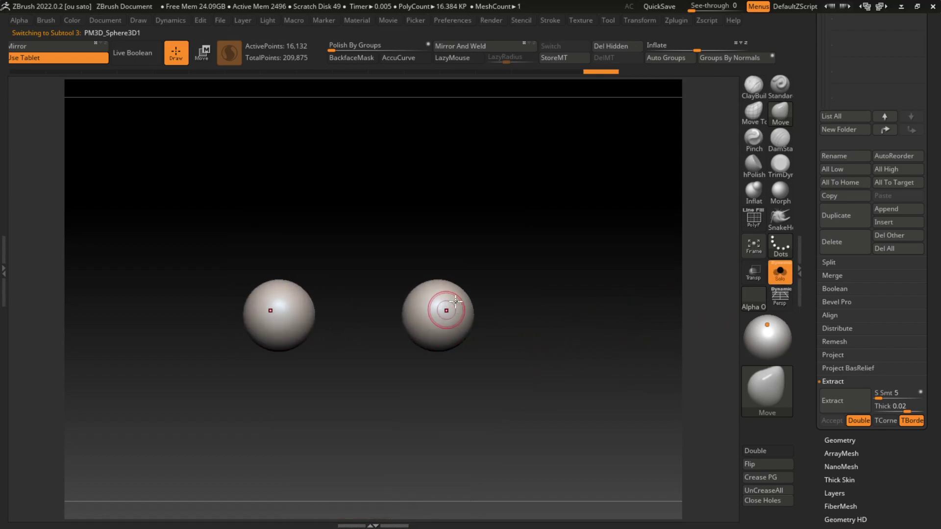
left_click_drag(536, 300, 445, 327)
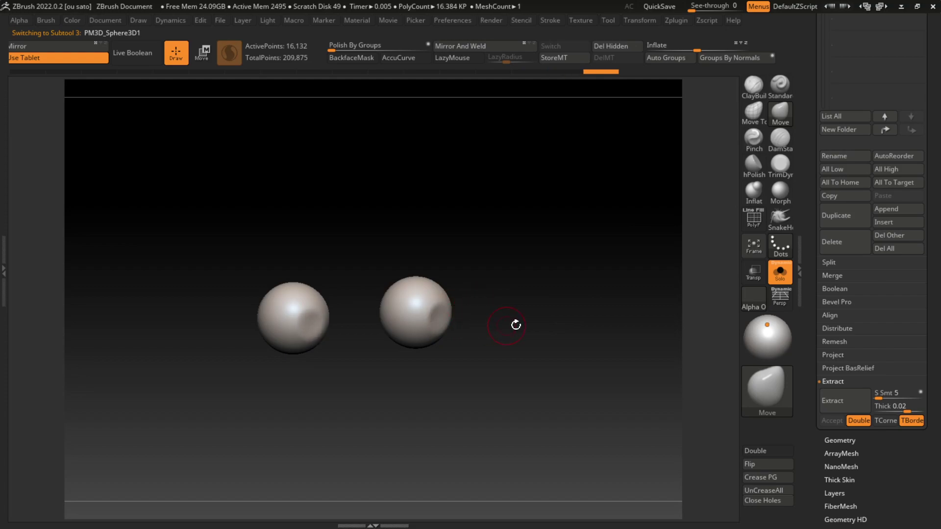
mouse_move(514, 324)
left_mouse_down()
mouse_move(519, 303)
mouse_move(552, 323)
left_mouse_up()
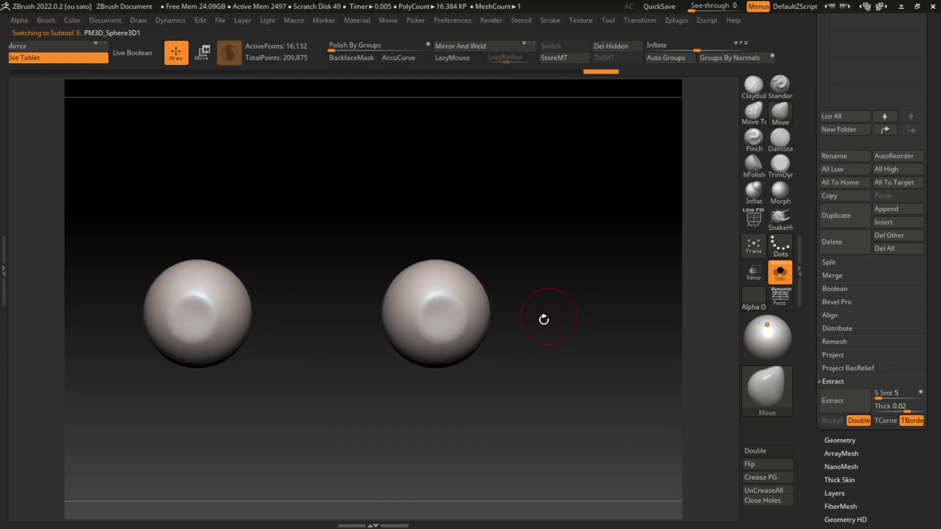
left_click(754, 84)
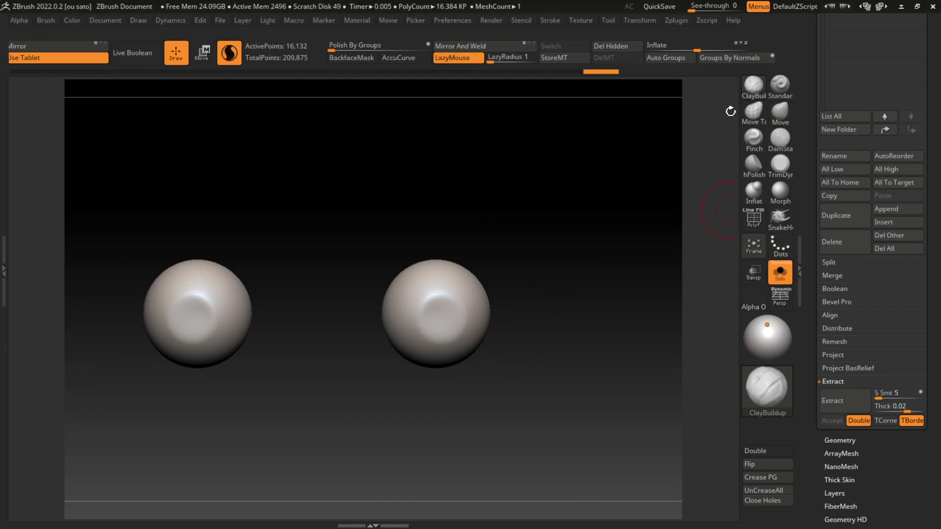
key("s")
left_click_drag(442, 318, 444, 317)
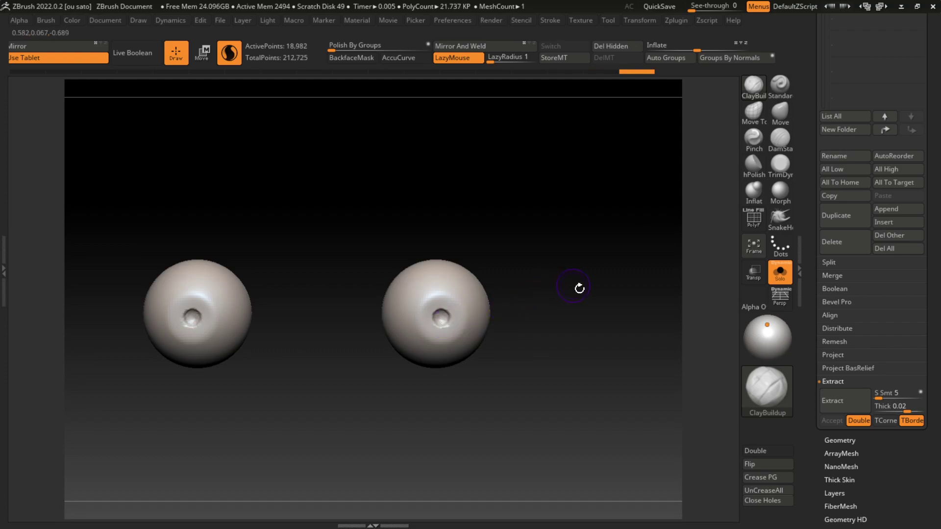
mouse_move(579, 288)
right_mouse_down("ctrl")
mouse_move(549, 349)
mouse_move(578, 289)
right_mouse_up("ctrl")
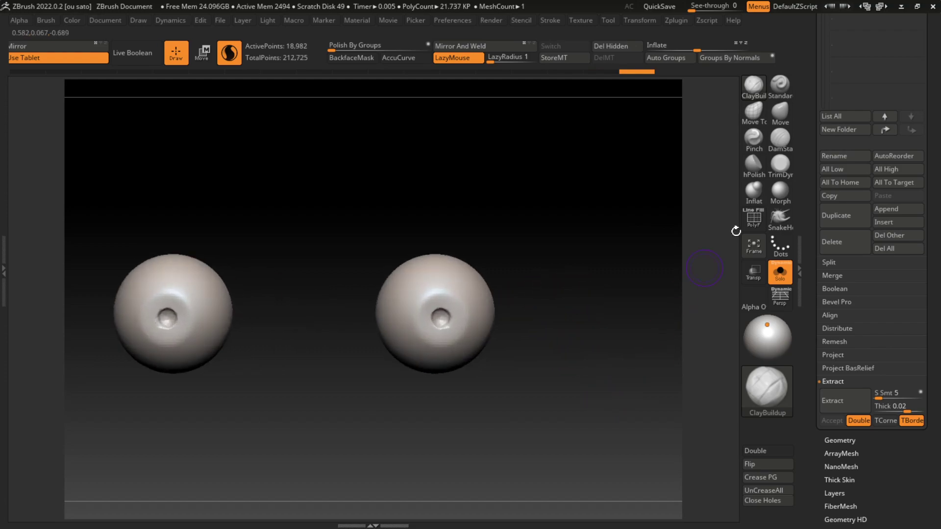
Switch to DamStandard and turn Solo off to view the eyes within the head
left_click(780, 139)
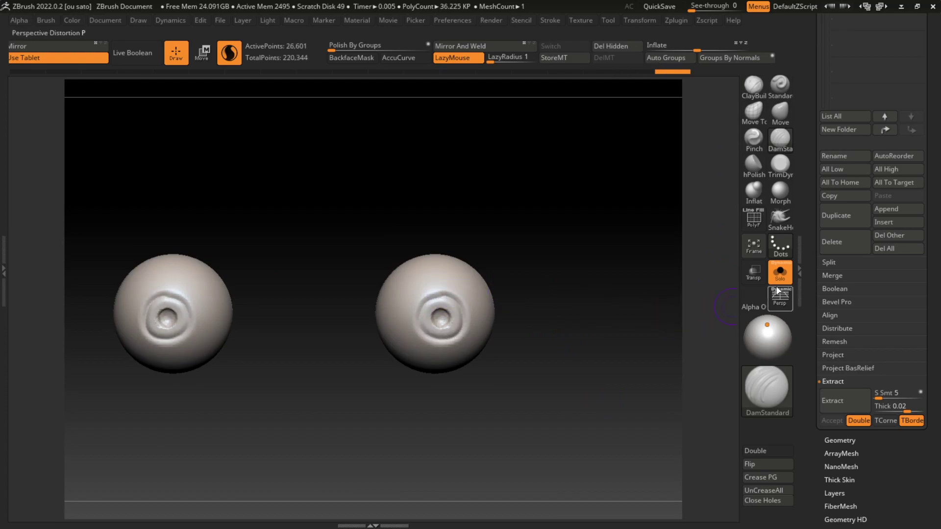
left_click(779, 273)
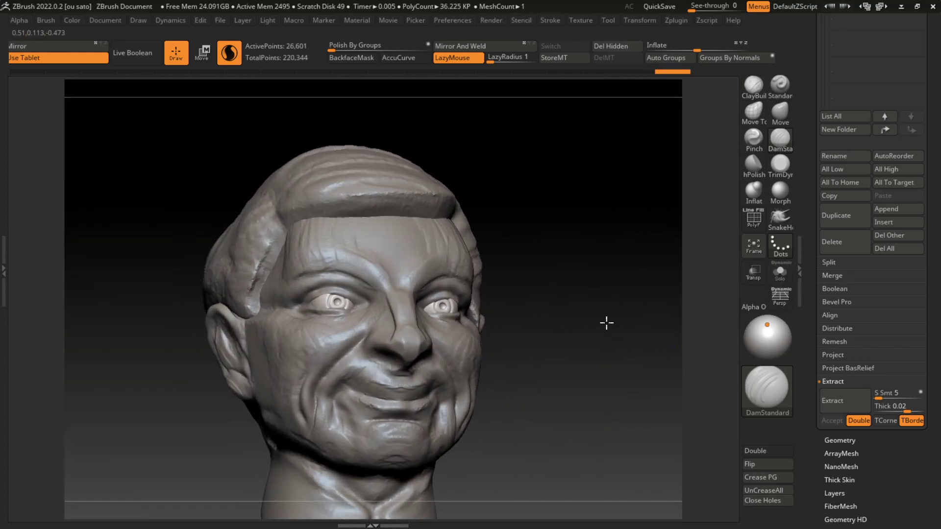
mouse_move(605, 328)
right_mouse_down("ctrl")
mouse_move(617, 359)
mouse_move(601, 328)
right_mouse_up("ctrl")
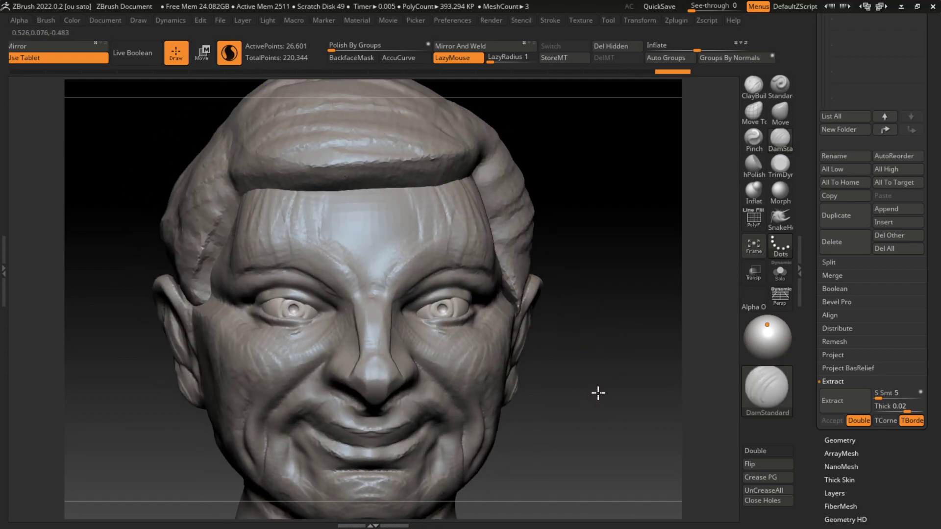
mouse_move(598, 392)
right_mouse_down("ctrl")
mouse_move(582, 384)
mouse_move(582, 395)
mouse_move(492, 390)
right_mouse_up("ctrl")
Select the eyeballs in Move mode and rotate them sideways about 15 degrees
left_click(492, 390, "alt")
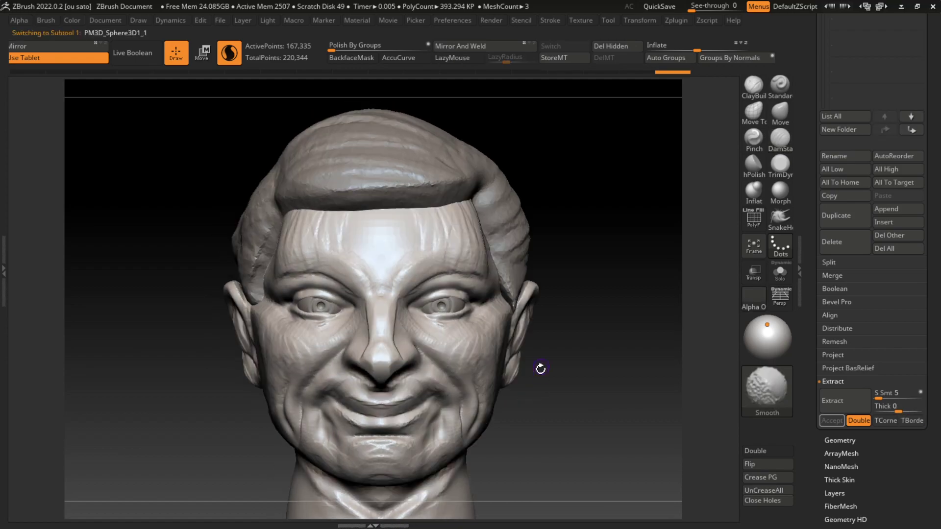
key("shift")
key("w")
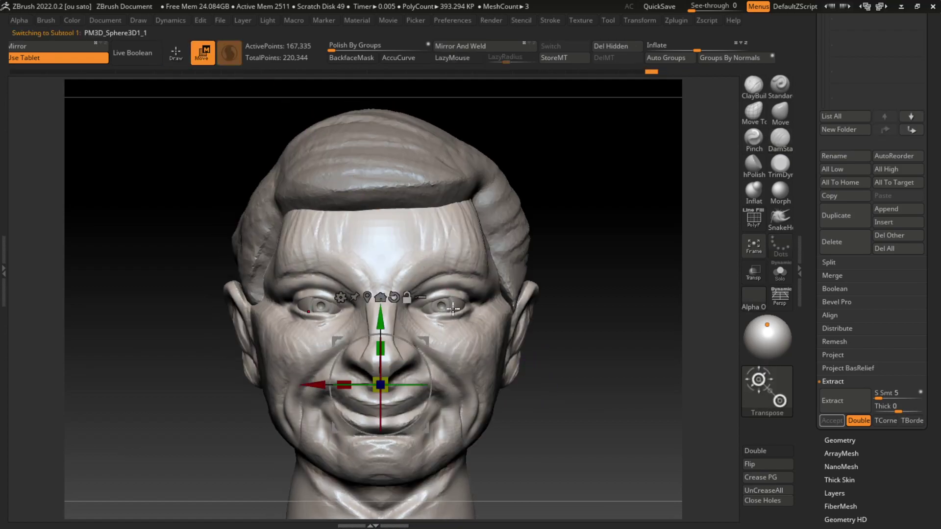
left_click(453, 308, "alt")
left_click_drag(476, 306, 473, 304)
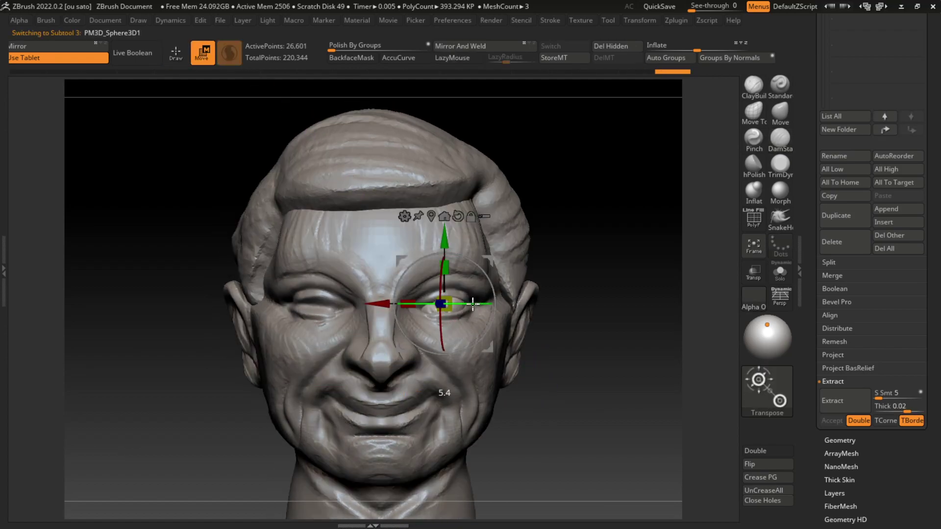
key("ctrl+z")
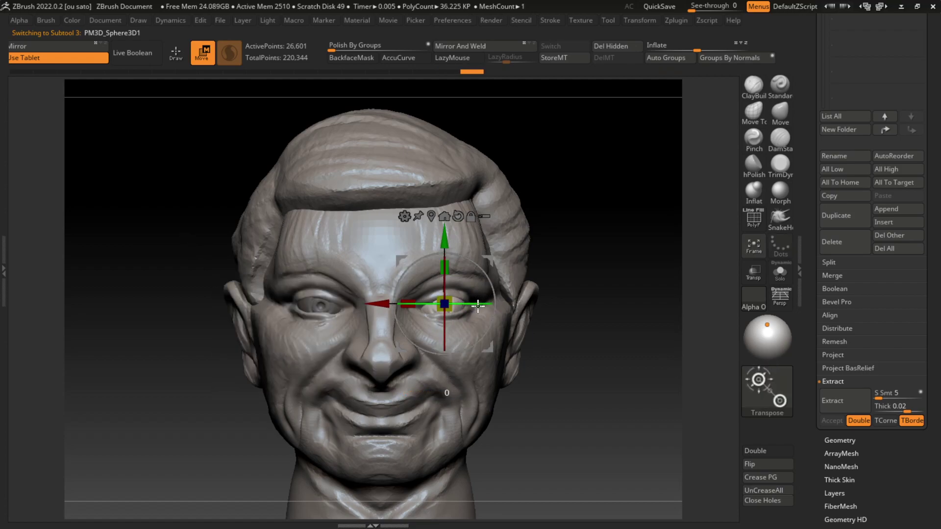
left_click_drag(478, 306, 467, 303)
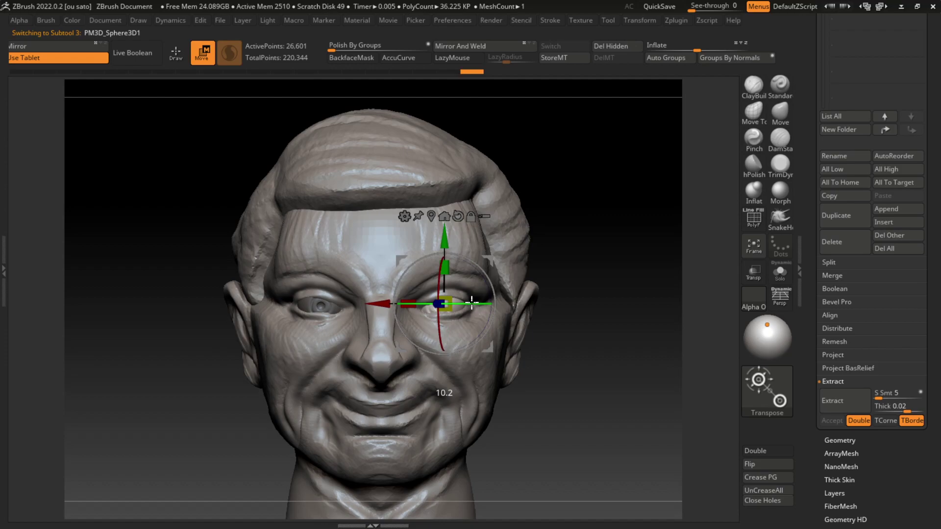
Tilt the eyeballs slightly about the horizontal axis, checking from several angles, then reselect the head
left_click_drag(595, 265, 600, 274)
left_click_drag(444, 342, 446, 333)
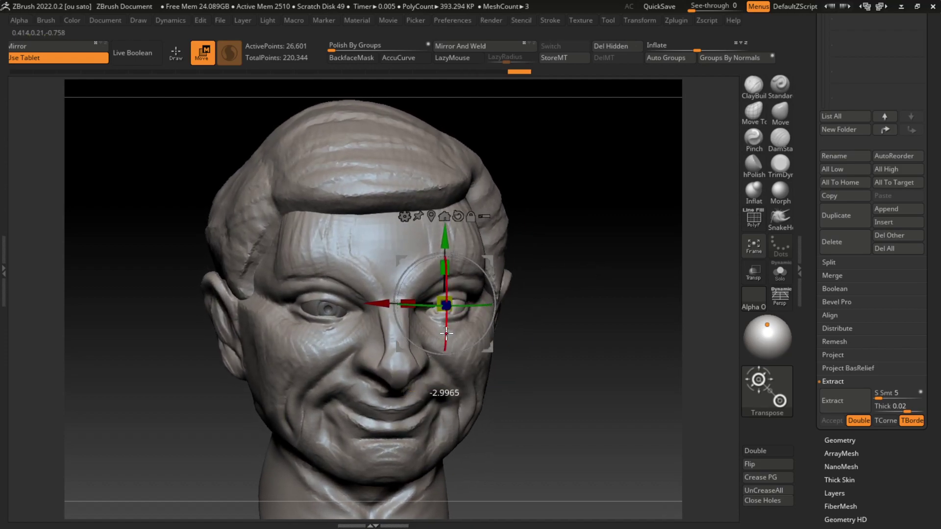
left_click_drag(493, 289, 446, 327)
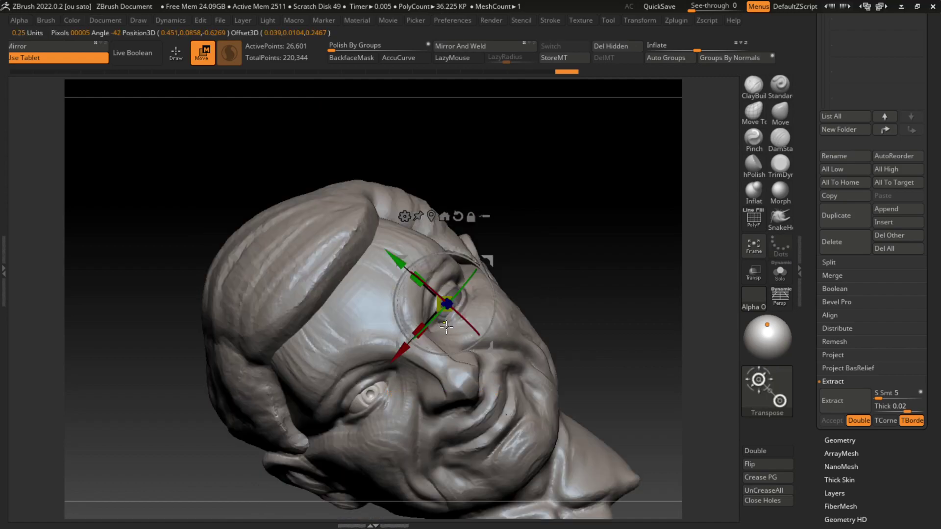
mouse_move(531, 225)
left_mouse_down()
mouse_move(590, 249)
mouse_move(635, 236)
mouse_move(615, 219)
mouse_move(615, 271)
mouse_move(607, 268)
left_mouse_up()
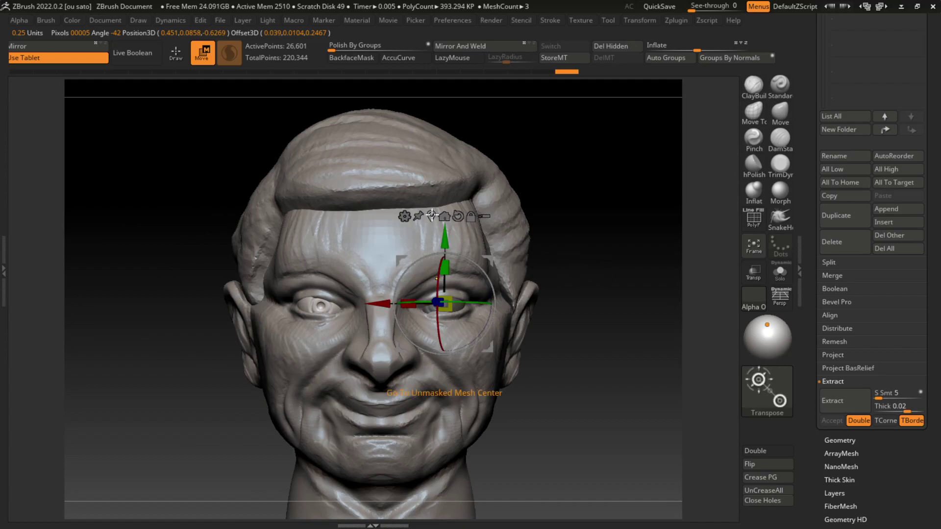
left_click_drag(551, 252, 491, 206)
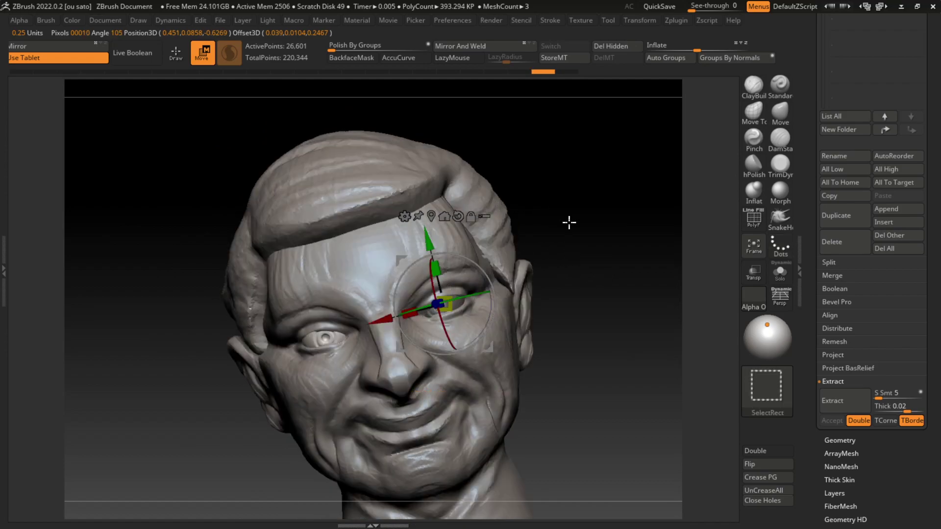
left_click_drag(569, 220, 591, 238, "shift")
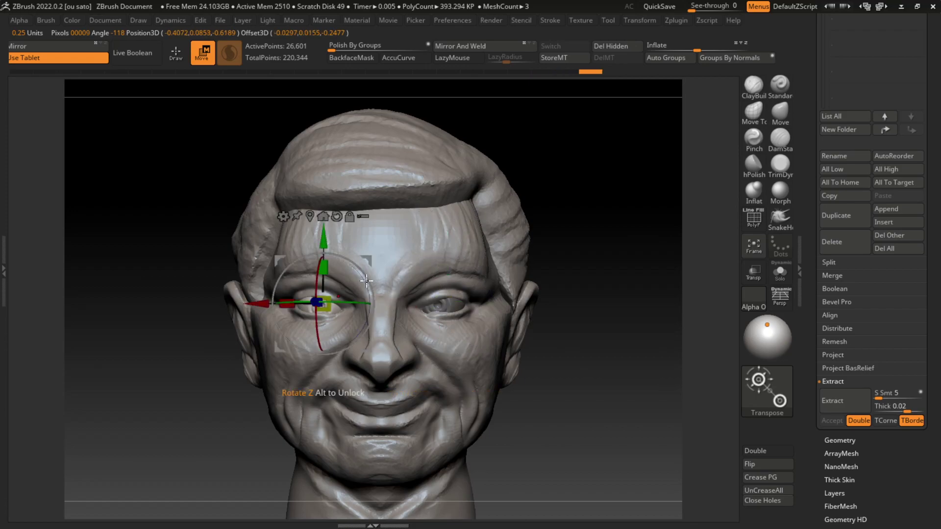
left_click_drag(569, 220, 583, 235)
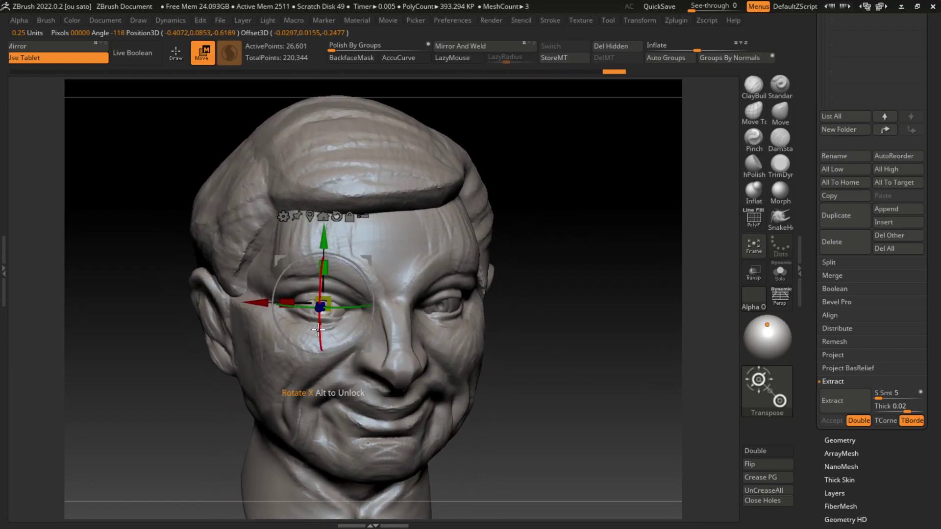
left_click_drag(318, 329, 319, 333)
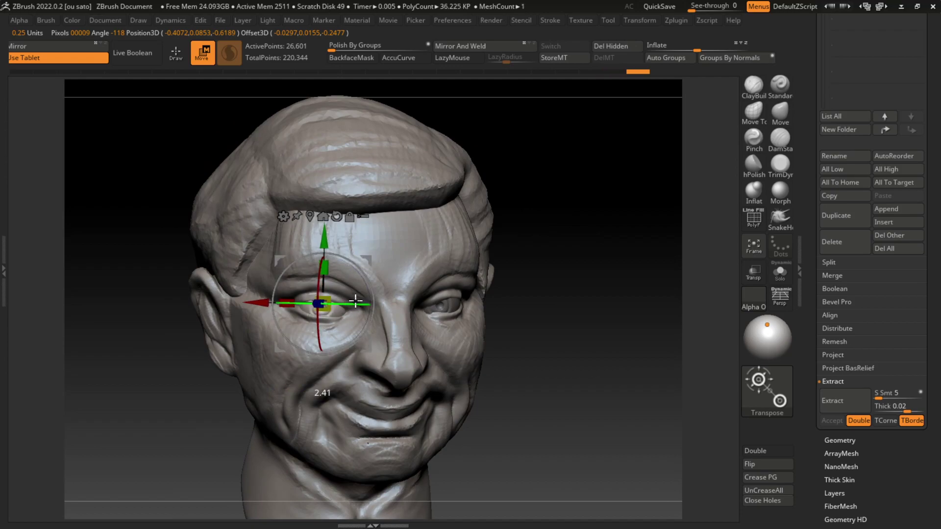
left_click_drag(537, 294, 543, 283)
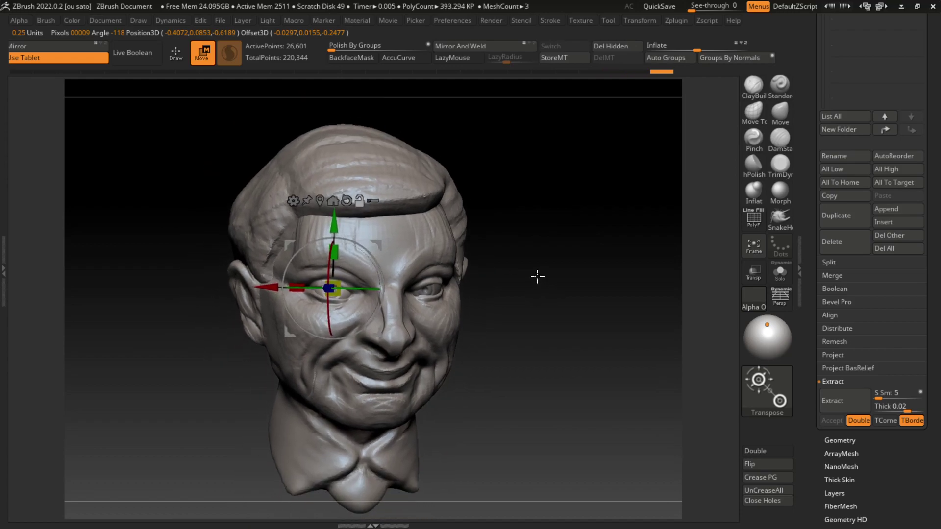
left_click(441, 330, "alt")
Return to Draw mode with DamStandard and frame the head nearly front-on
key("q")
key("b")
key("d")
key("s")
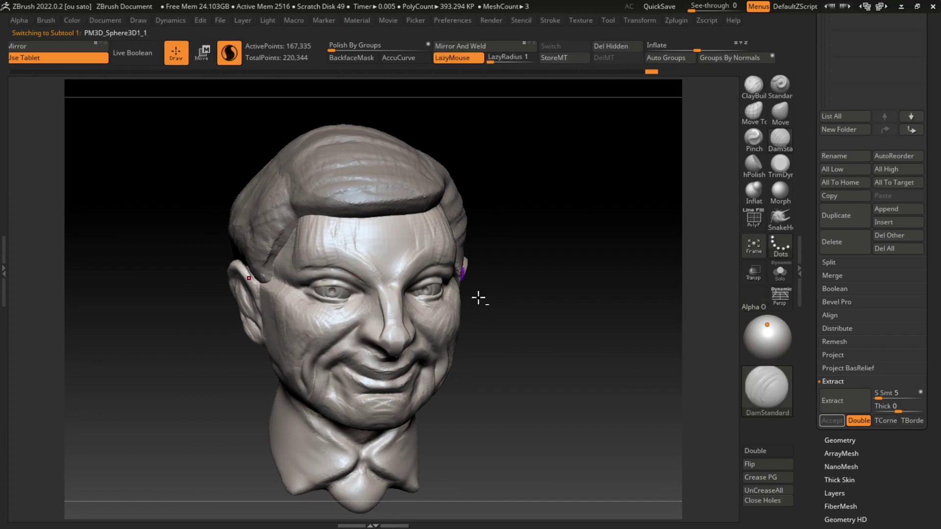
mouse_move(479, 297)
right_mouse_down("ctrl")
mouse_move(464, 367)
mouse_move(489, 386)
right_mouse_up("ctrl")
mouse_move(489, 386)
left_mouse_down()
mouse_move(496, 399)
mouse_move(510, 378)
left_mouse_up()
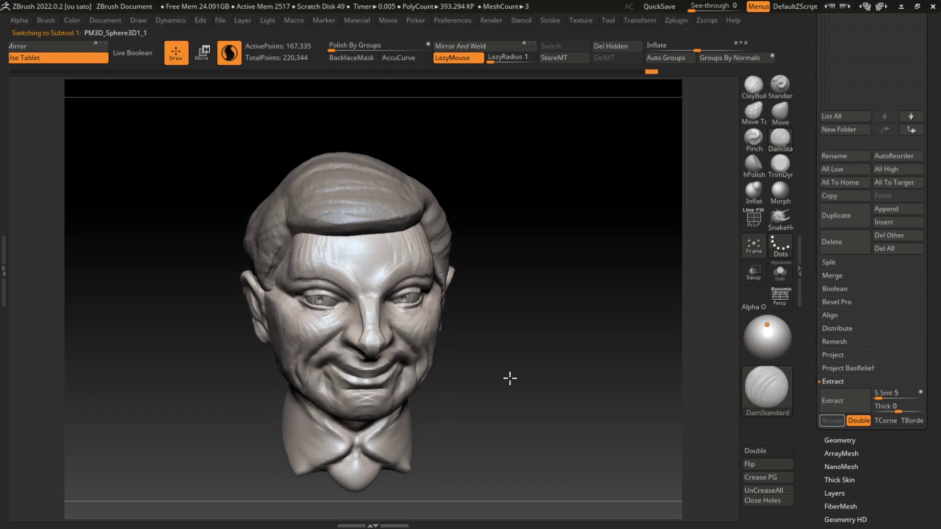
right_click_drag(510, 377, 521, 362, "ctrl")
left_click_drag(521, 362, 522, 364)
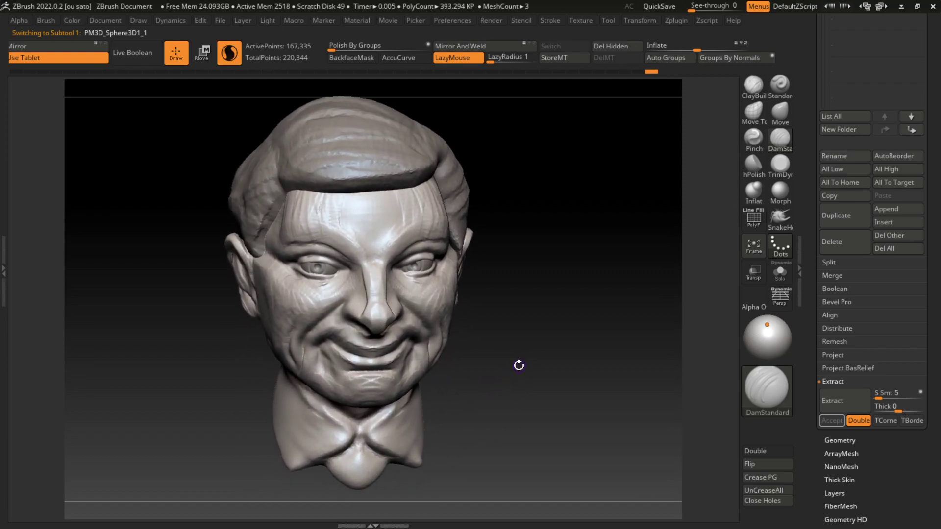
Rotate the left and right eyeballs separately, about -9.9 and -4.1 degrees
left_click(342, 267, "alt")
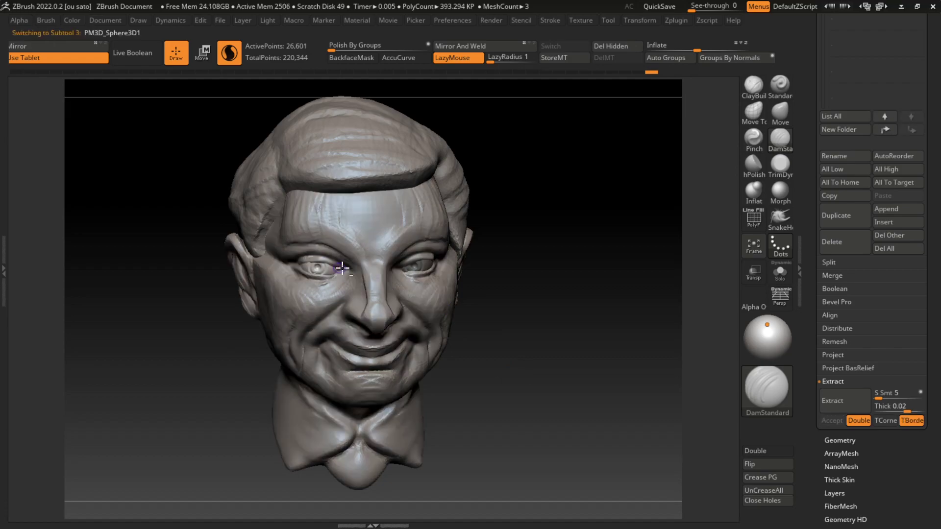
left_click(201, 58)
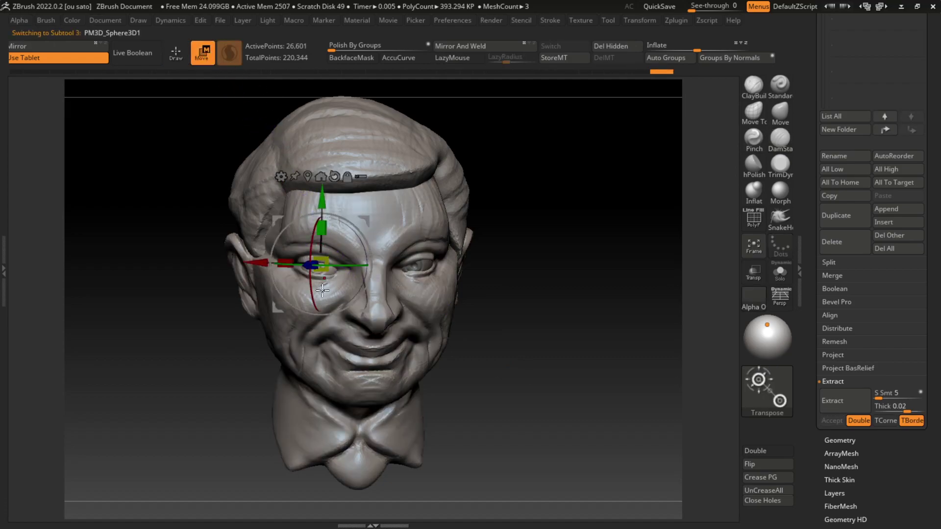
left_click_drag(317, 292, 313, 288)
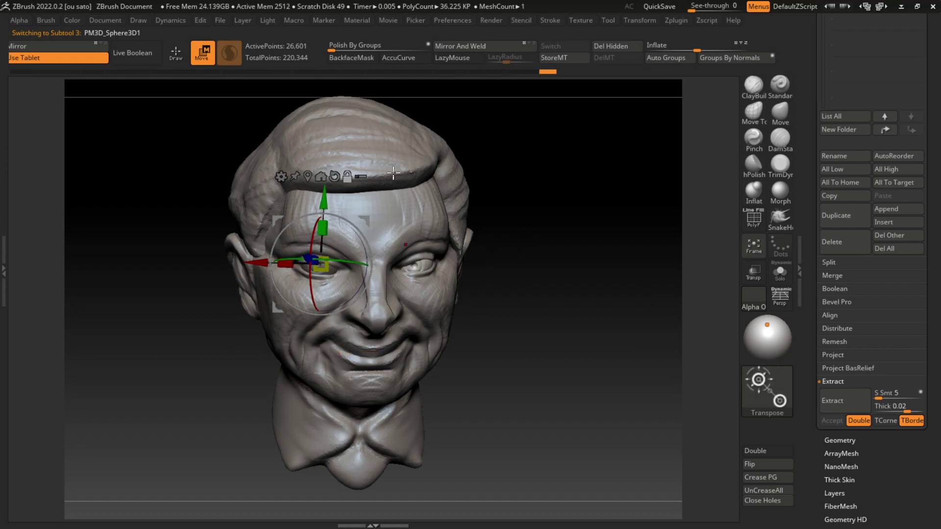
left_click(310, 176)
left_click_drag(406, 296, 404, 283)
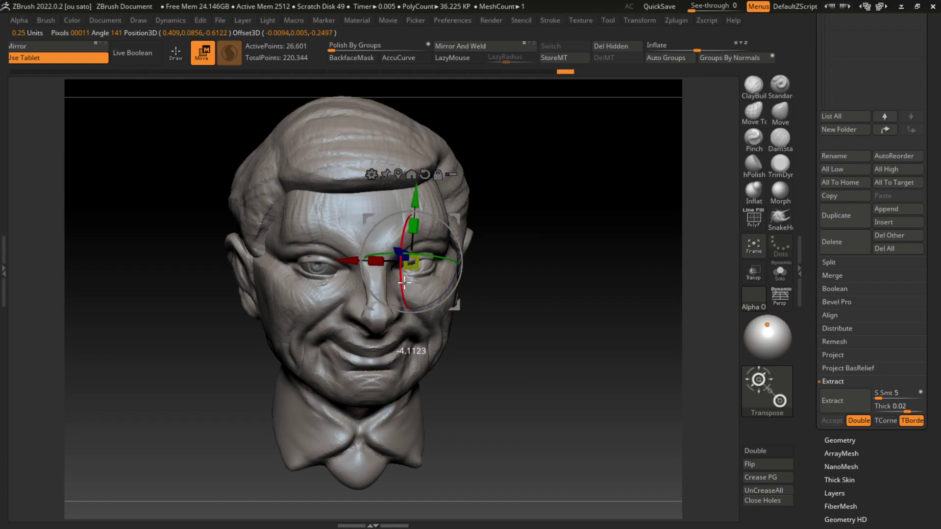
key("b")
key("d")
key("s")
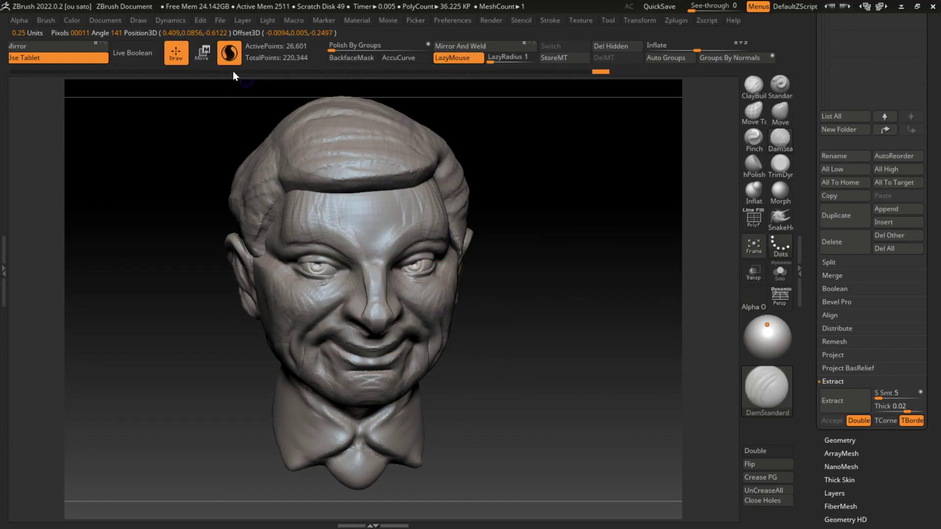
Snap the head to the Front view in ZAppLink Properties and enlarge the Draw Size
left_click(114, 22)
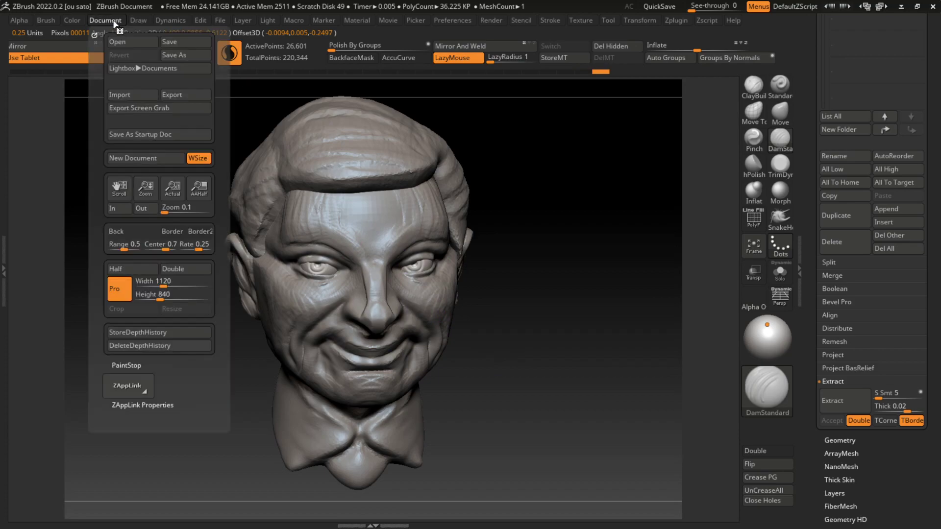
left_click(137, 405)
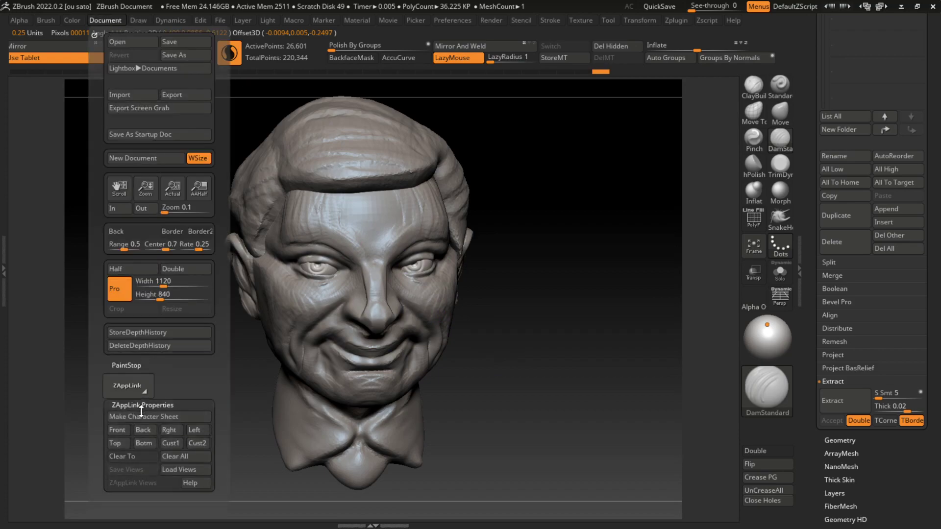
left_click(127, 434)
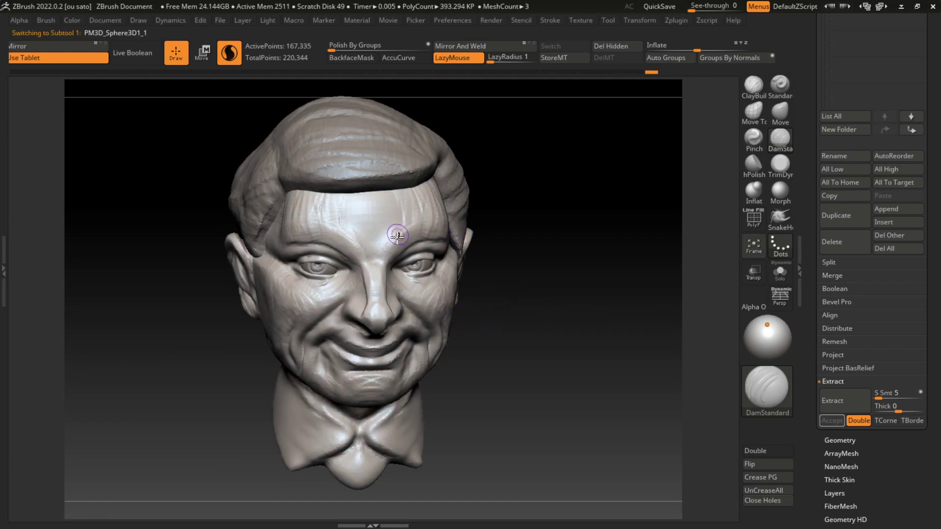
key("s")
left_click_drag(393, 213, 390, 219)
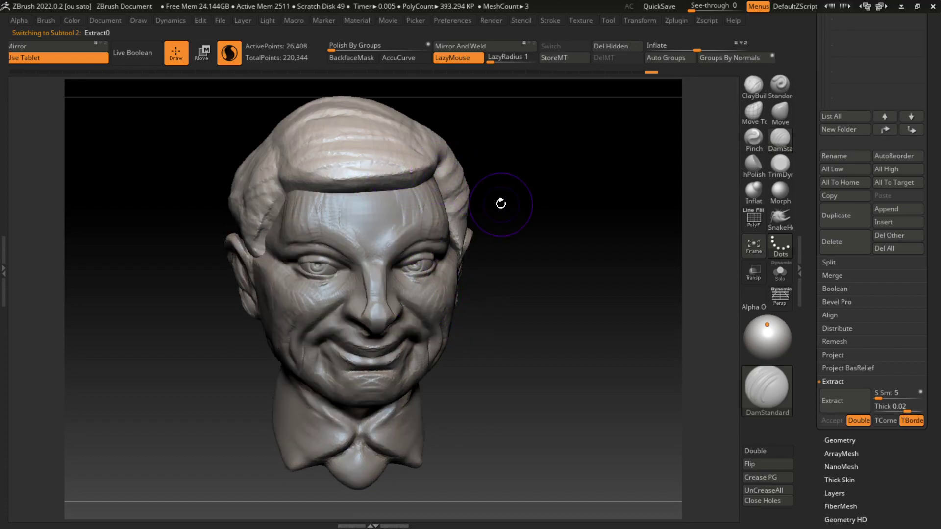
key("s")
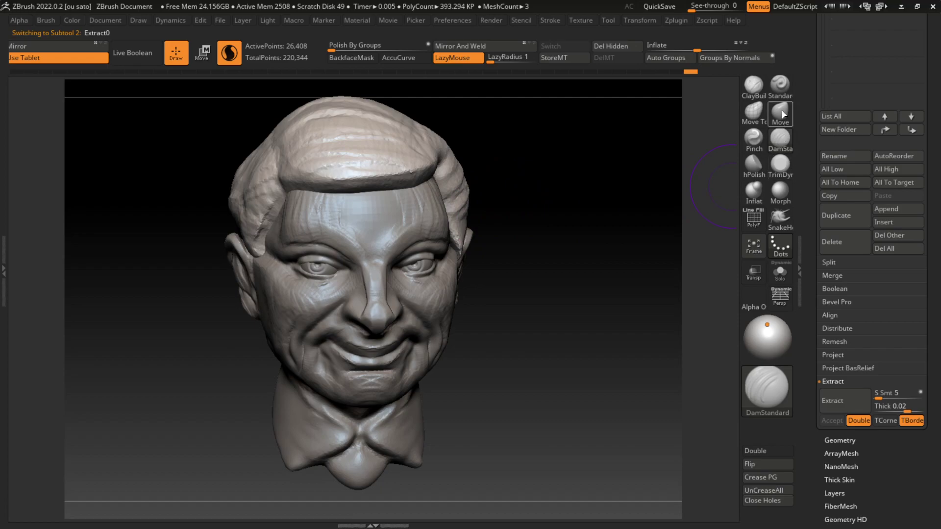
Reshape the front hair edge with ClayBuildup, stepping through undo and redo
left_click(753, 85)
left_click_drag(319, 198, 287, 188)
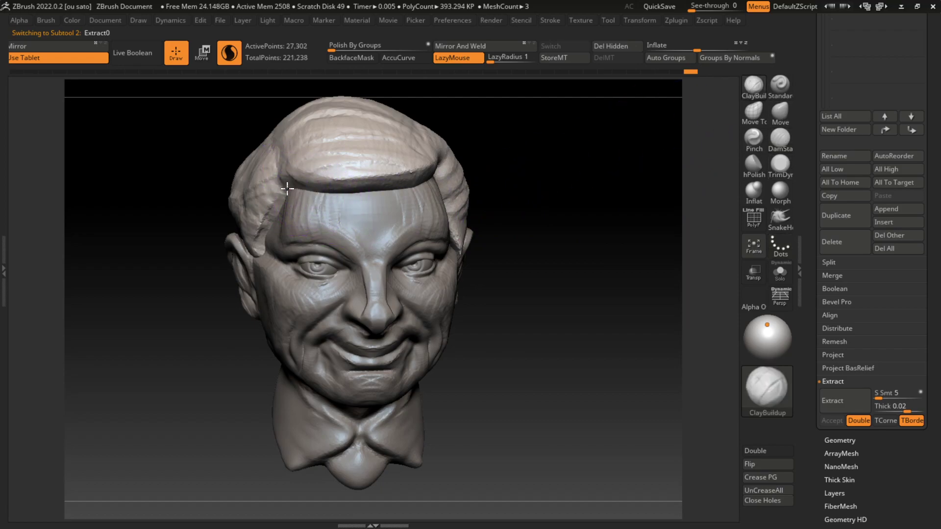
key("ctrl+z")
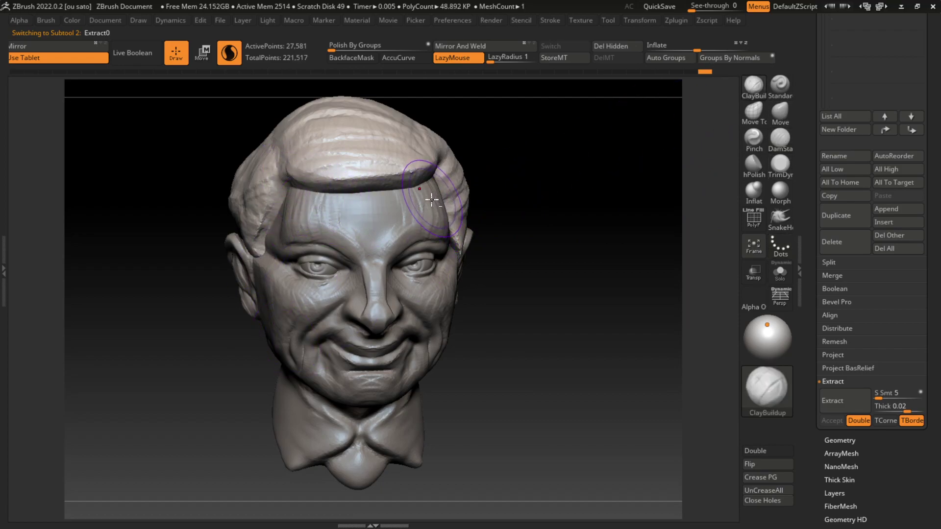
key("ctrl+z")
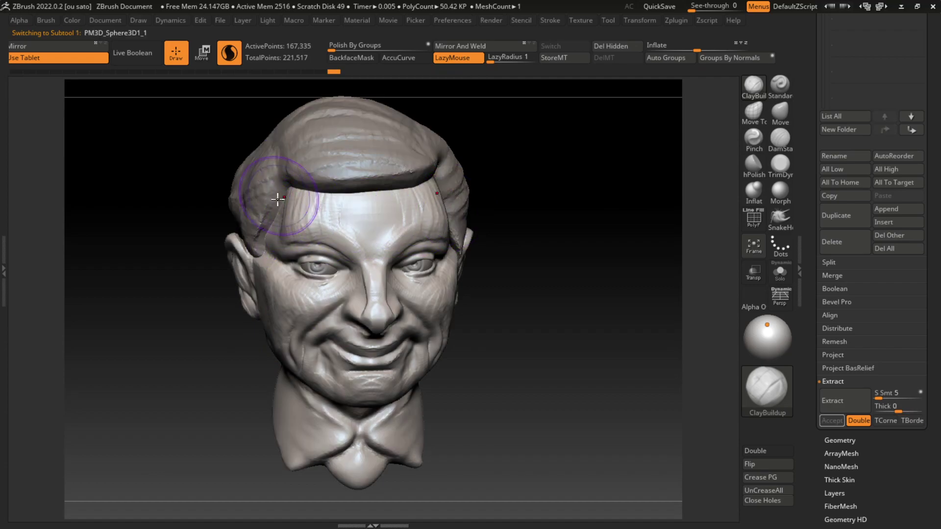
key("ctrl+shift+z")
key("ctrl+z")
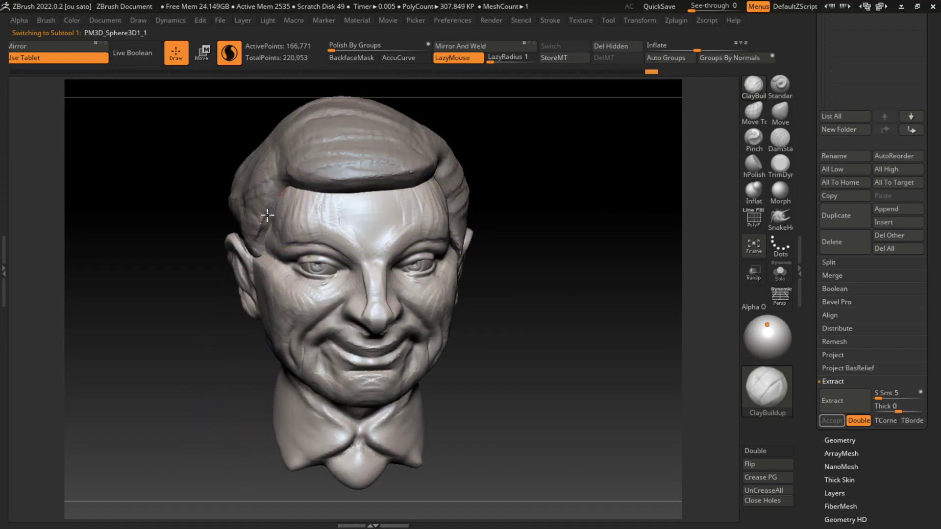
key("ctrl+shift+z")
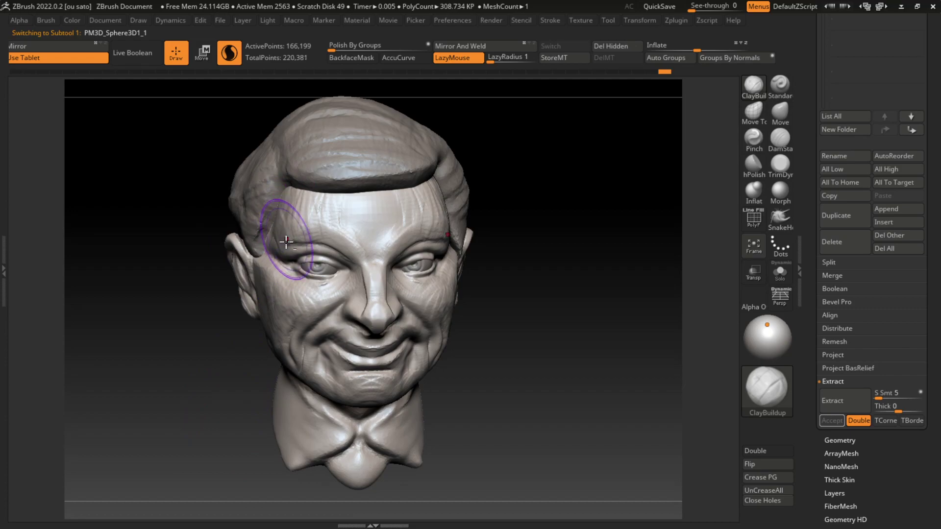
Build up the temple and sideburn beside the eye, toggling Solo to see the head alone
left_click_drag(286, 241, 294, 218)
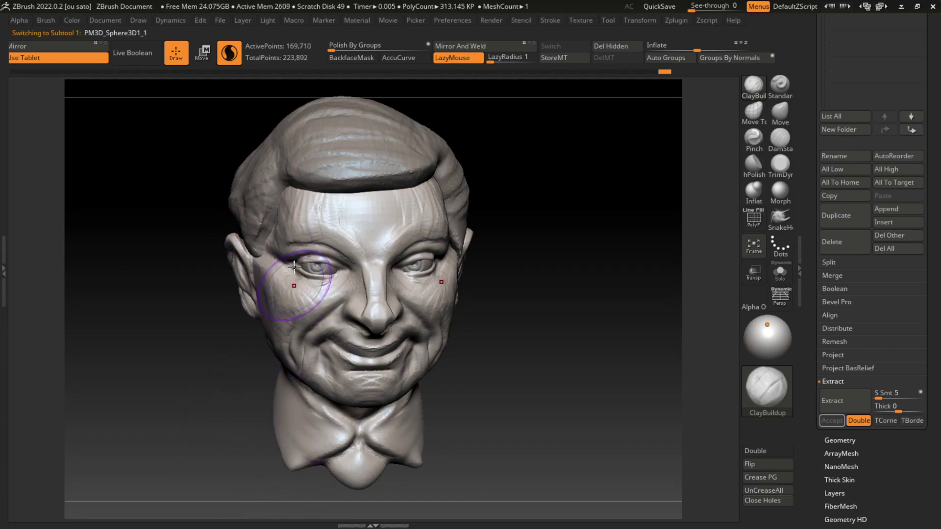
mouse_move(279, 235)
left_mouse_down()
mouse_move(274, 210)
mouse_move(277, 248)
left_mouse_up()
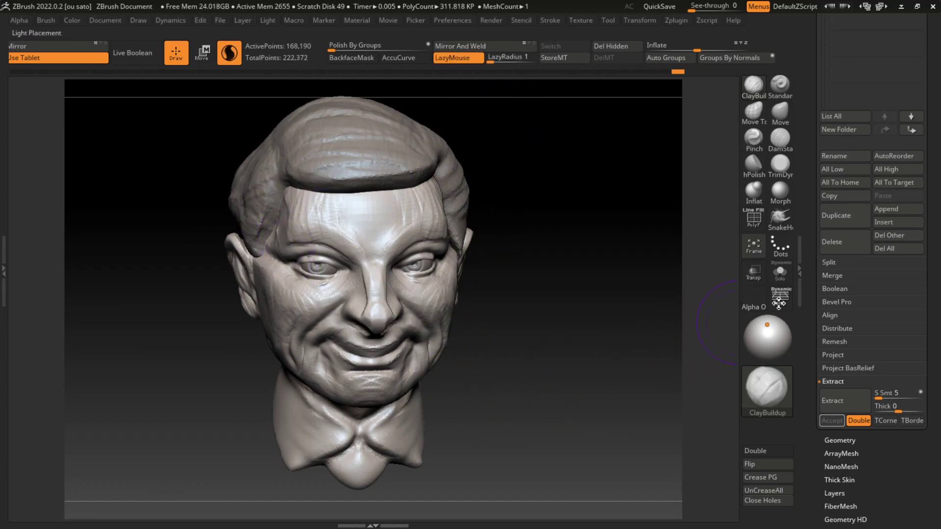
left_click(780, 272)
left_click_drag(255, 245, 269, 267)
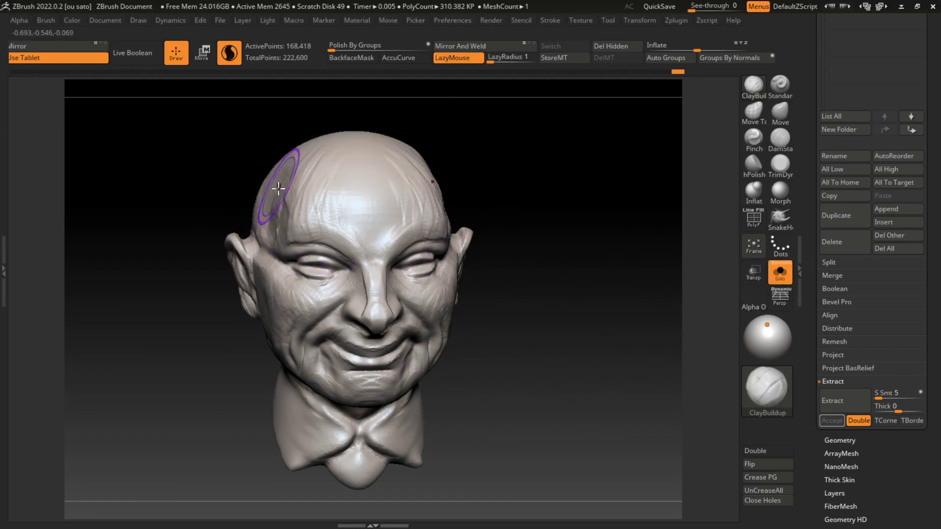
mouse_move(277, 188)
left_mouse_down()
mouse_move(277, 223)
mouse_move(282, 172)
left_mouse_up()
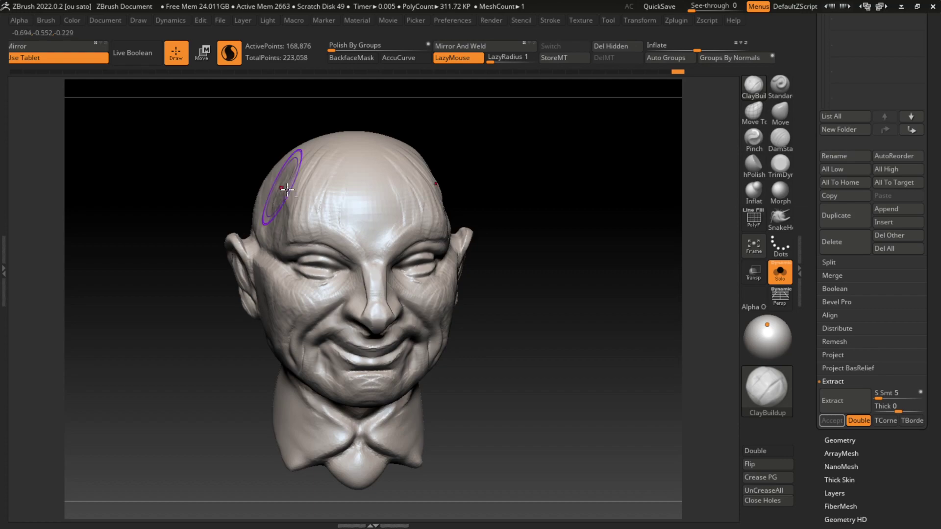
left_click(780, 272)
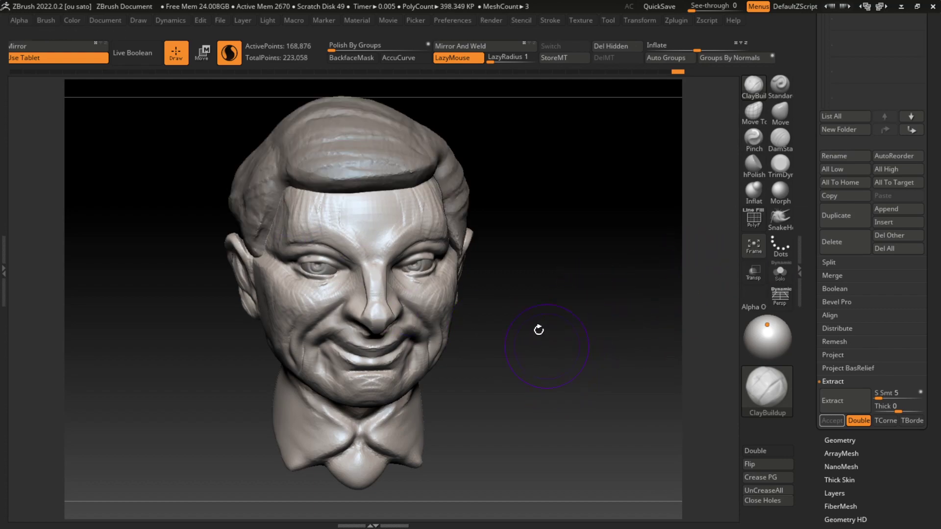
left_click_drag(294, 235, 280, 189)
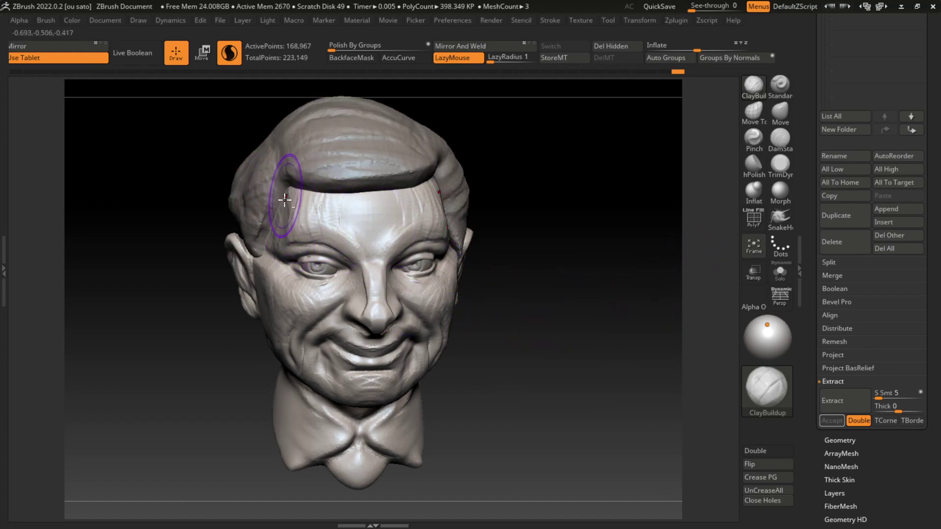
key("ctrl+z")
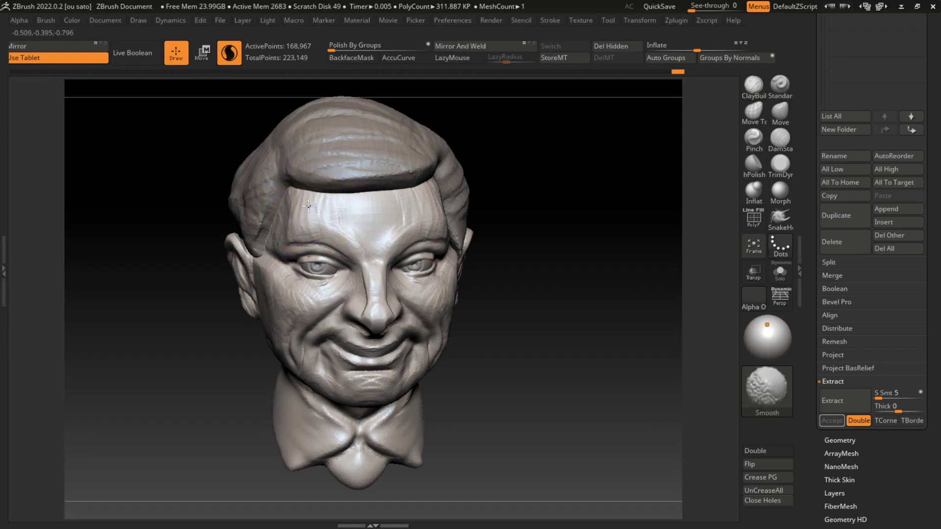
With a smaller TrimDynamic brush, flatten the temple and the ridge between the brows
key("s")
left_click(780, 163)
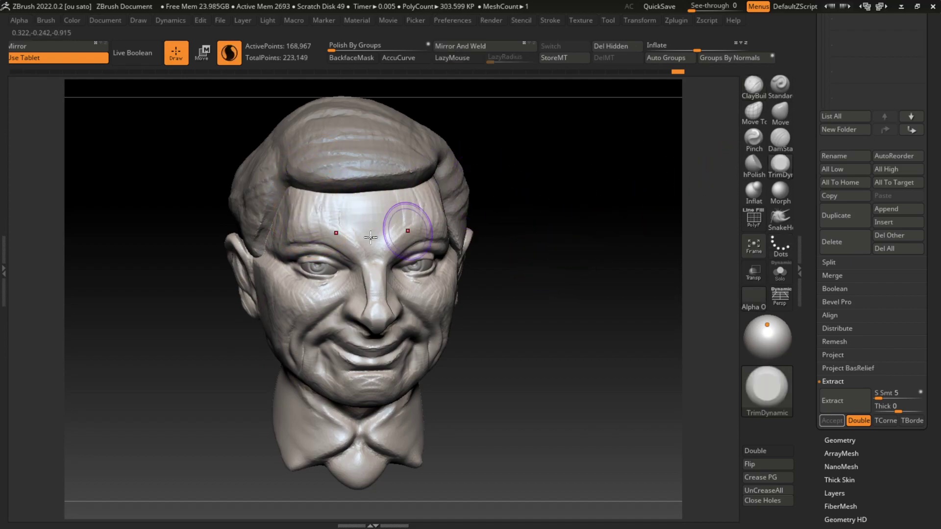
mouse_move(310, 226)
left_mouse_down()
mouse_move(294, 197)
mouse_move(347, 235)
left_mouse_up()
mouse_move(402, 264)
left_mouse_down()
mouse_move(387, 260)
mouse_move(387, 217)
mouse_move(358, 235)
left_mouse_up()
left_click(780, 139)
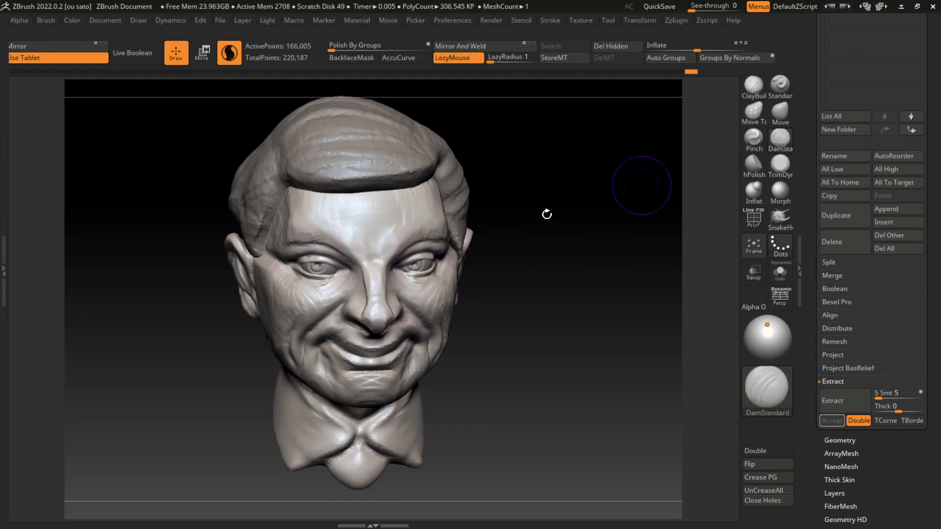
Carve a short crease near the brows and build up the left temple by the ear
key("s")
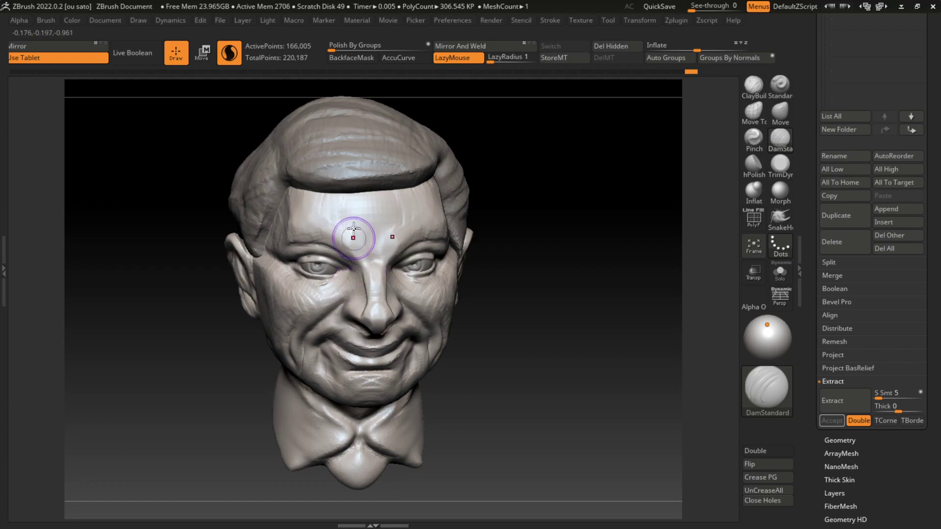
left_click_drag(353, 185, 387, 264)
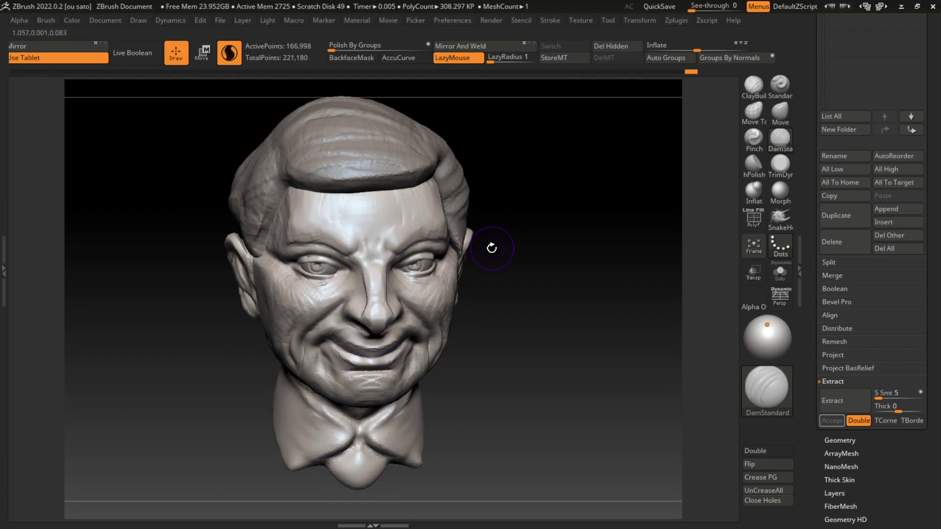
key("s")
left_click(753, 86)
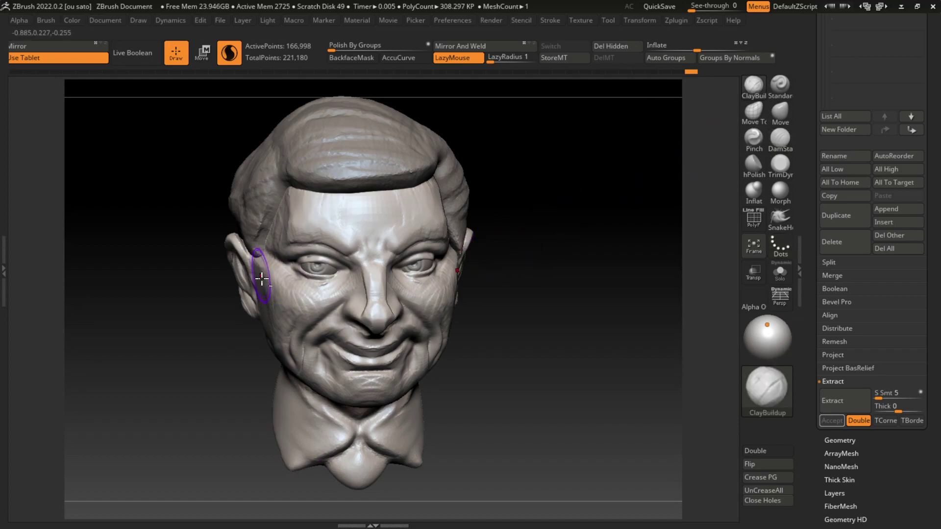
left_click_drag(261, 273, 261, 260)
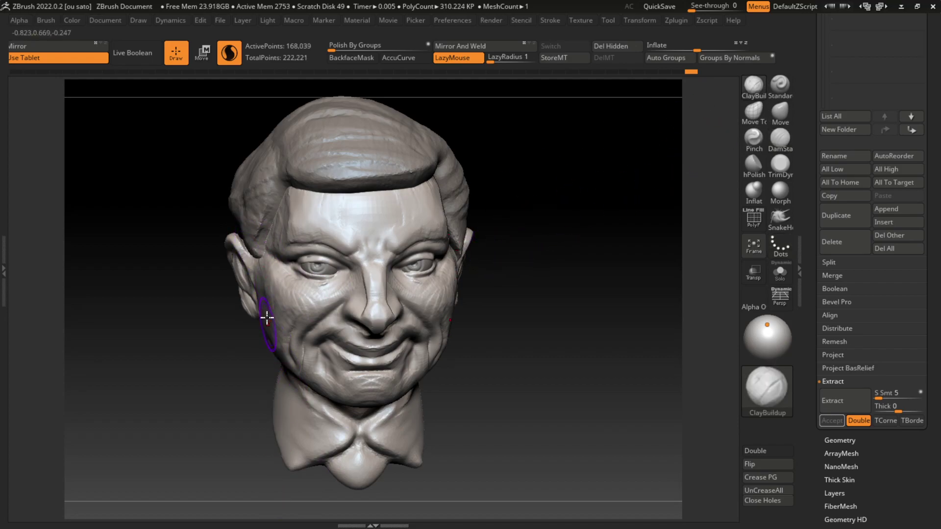
Flatten the left cheek and smile-line area with TrimDynamic and deepen the left mouth corner
left_click(780, 165)
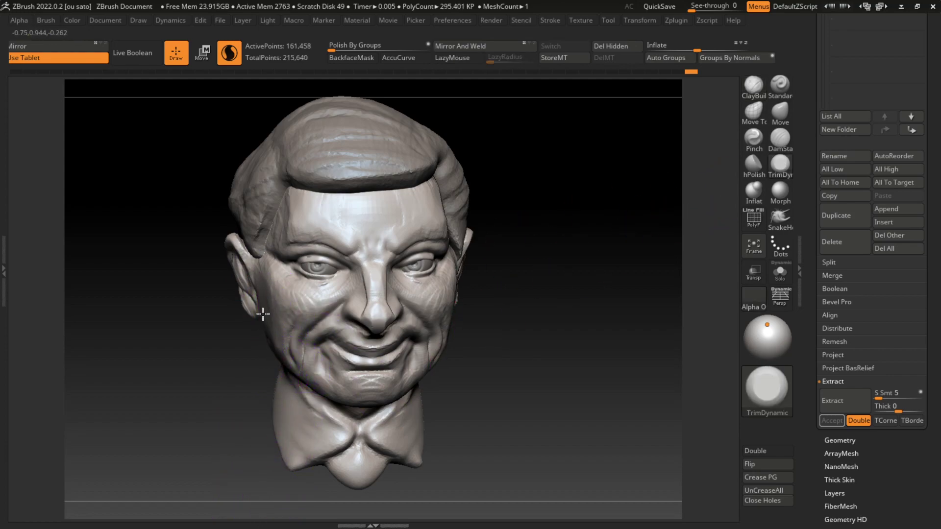
mouse_move(267, 319)
left_mouse_down()
mouse_move(279, 277)
mouse_move(267, 259)
mouse_move(270, 297)
mouse_move(301, 321)
left_mouse_up()
mouse_move(287, 274)
left_mouse_down()
mouse_move(314, 314)
mouse_move(306, 326)
left_mouse_up()
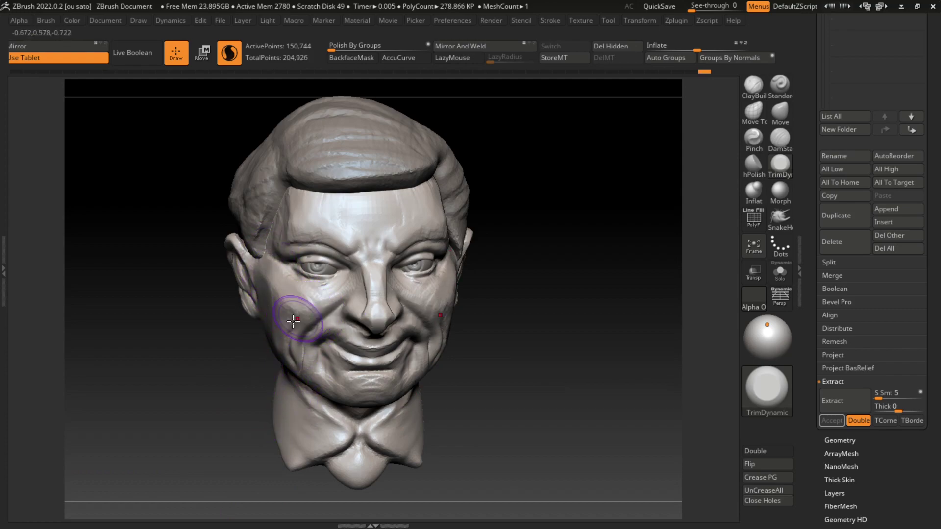
left_click_drag(330, 295, 289, 311)
mouse_move(294, 406)
left_mouse_down()
mouse_move(285, 324)
mouse_move(333, 300)
mouse_move(277, 330)
left_mouse_up()
key("ctrl+z")
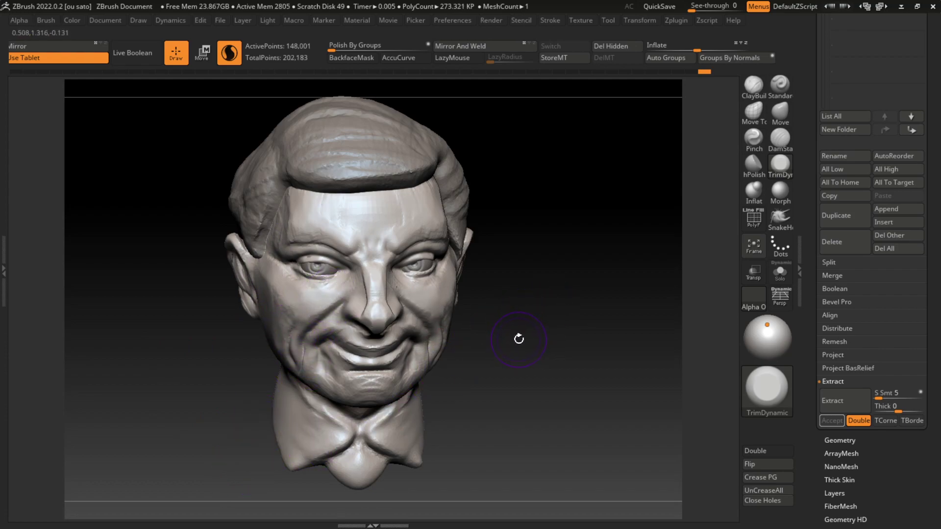
key("s")
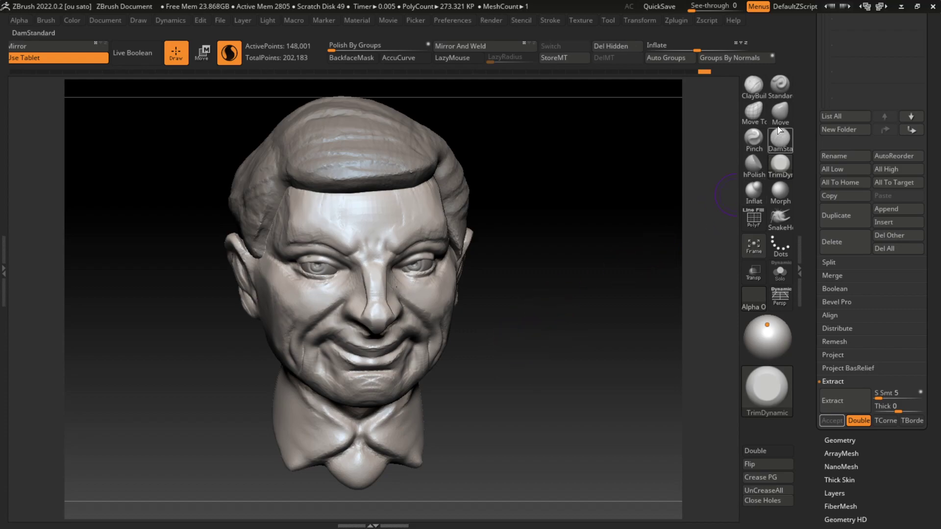
left_click_drag(329, 343, 339, 355)
Undo the mouth-corner stroke and snap the head to an exact front view
key("ctrl+z")
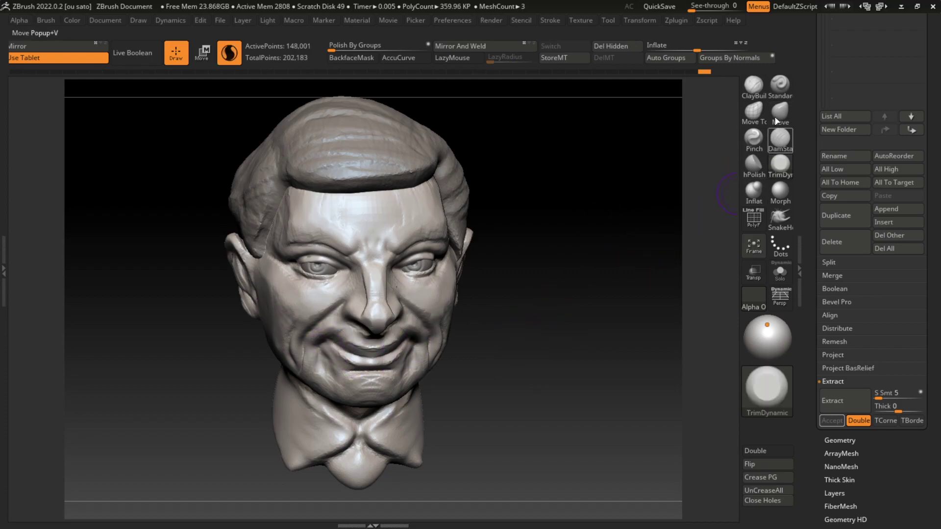
key("b")
key("m")
key("v")
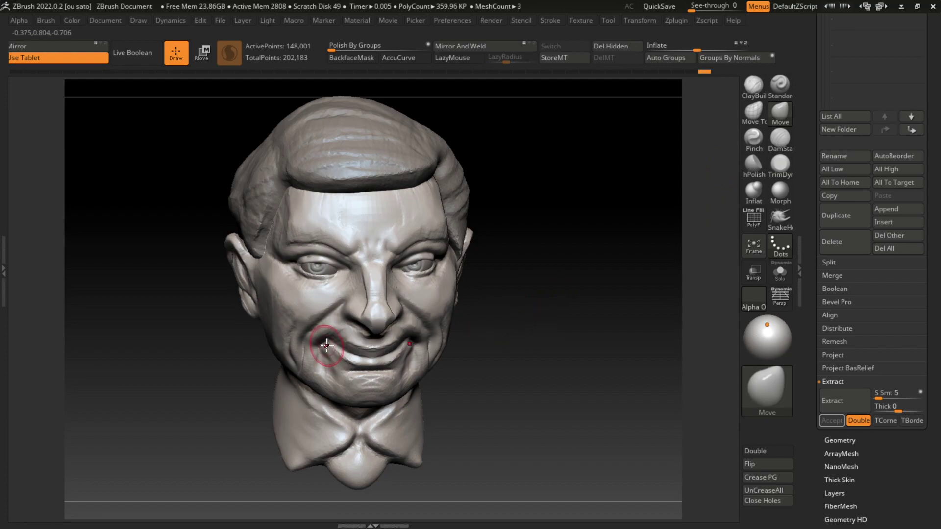
key("ctrl")
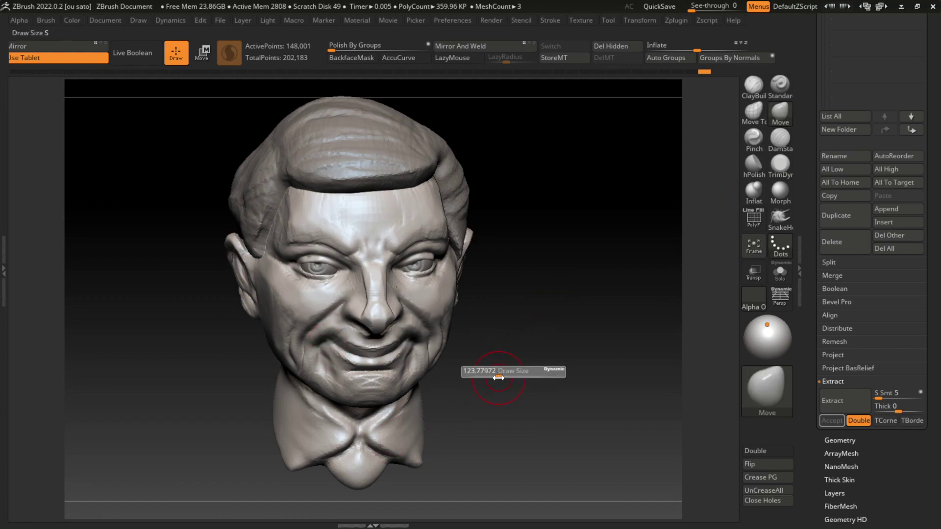
left_click_drag(491, 374, 544, 322)
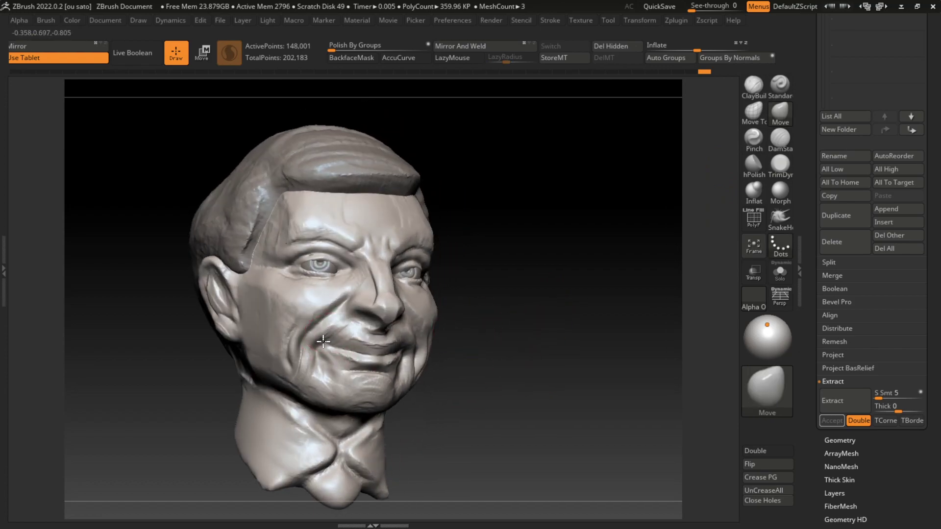
left_click_drag(571, 289, 569, 376)
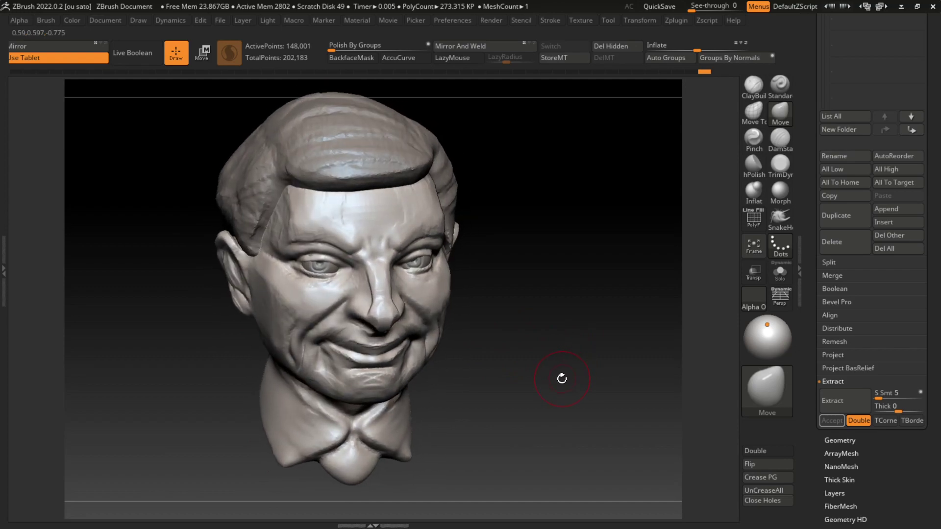
left_click(105, 20)
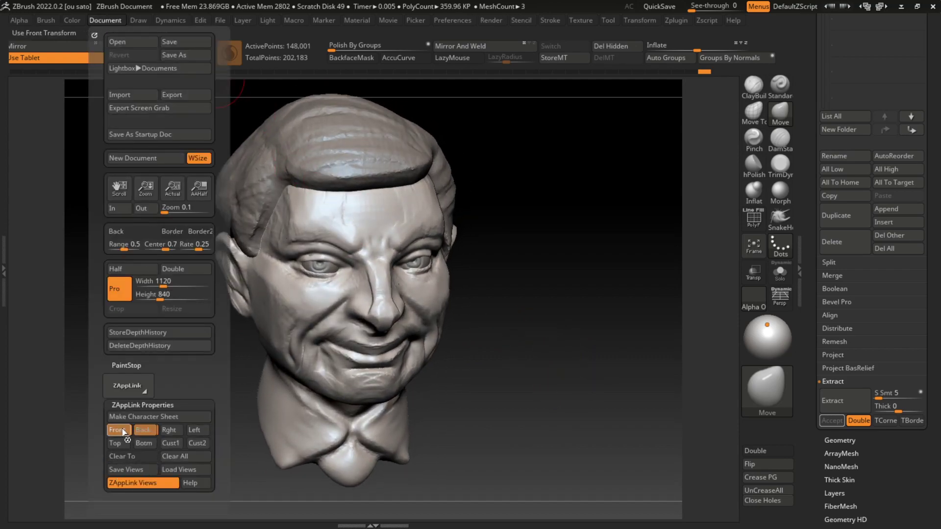
left_click(124, 431)
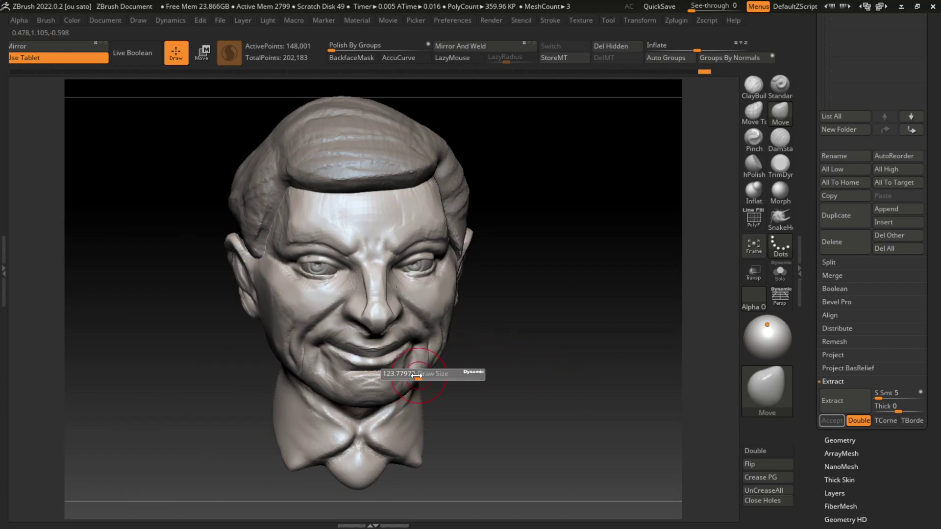
Flatten the mouth corners, lower lip and chin with the TrimDynamic brush
left_click(780, 164)
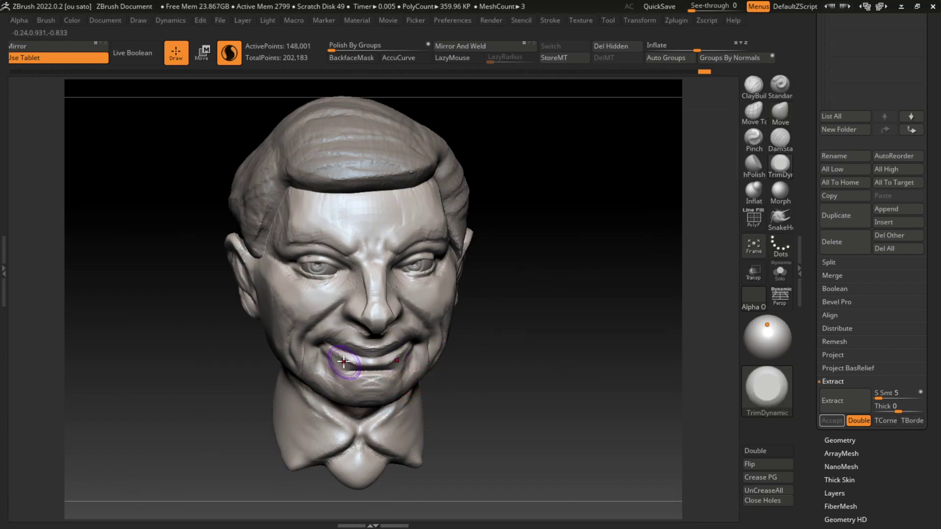
mouse_move(336, 357)
left_mouse_down()
mouse_move(326, 352)
mouse_move(367, 374)
mouse_move(399, 374)
left_mouse_up()
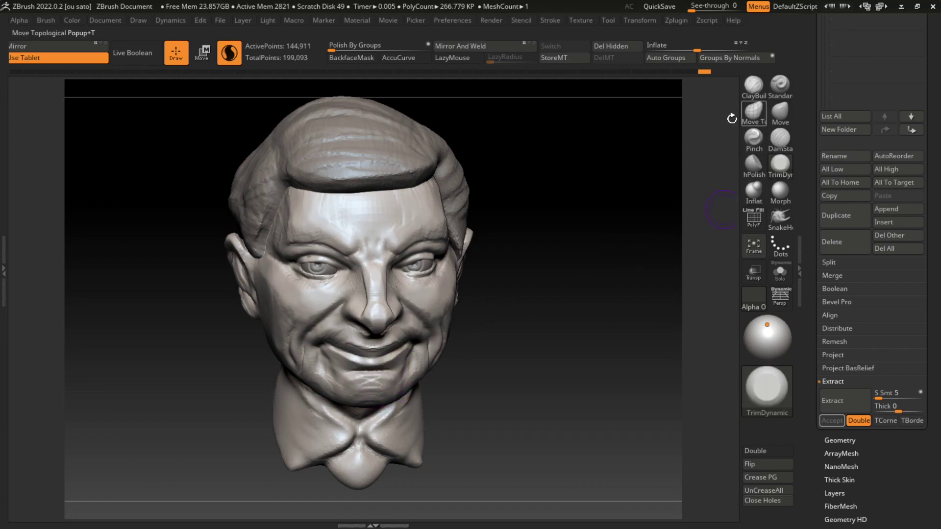
key("s")
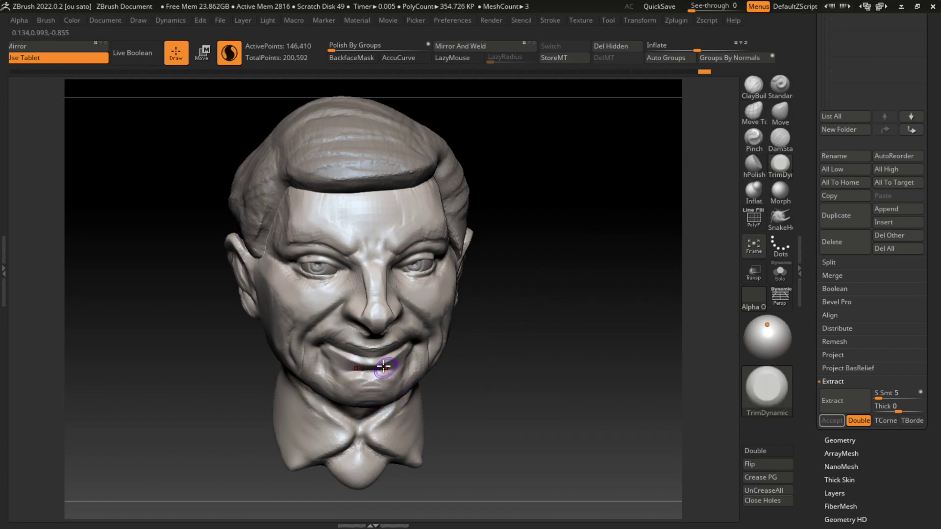
mouse_move(384, 367)
left_mouse_down()
mouse_move(347, 363)
mouse_move(397, 381)
left_mouse_up()
left_click_drag(343, 363, 378, 365)
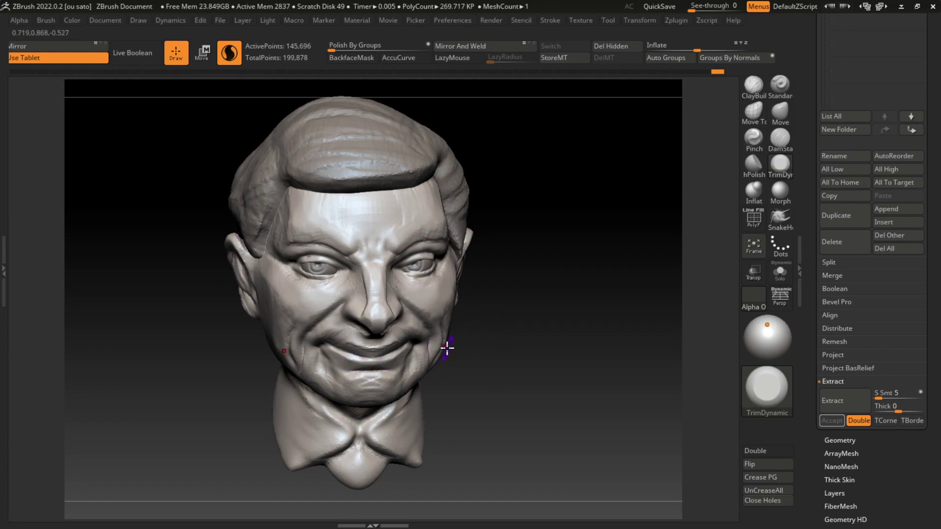
key("s")
mouse_move(340, 373)
left_mouse_down()
mouse_move(316, 398)
mouse_move(332, 391)
mouse_move(337, 338)
mouse_move(337, 381)
mouse_move(387, 380)
left_mouse_up()
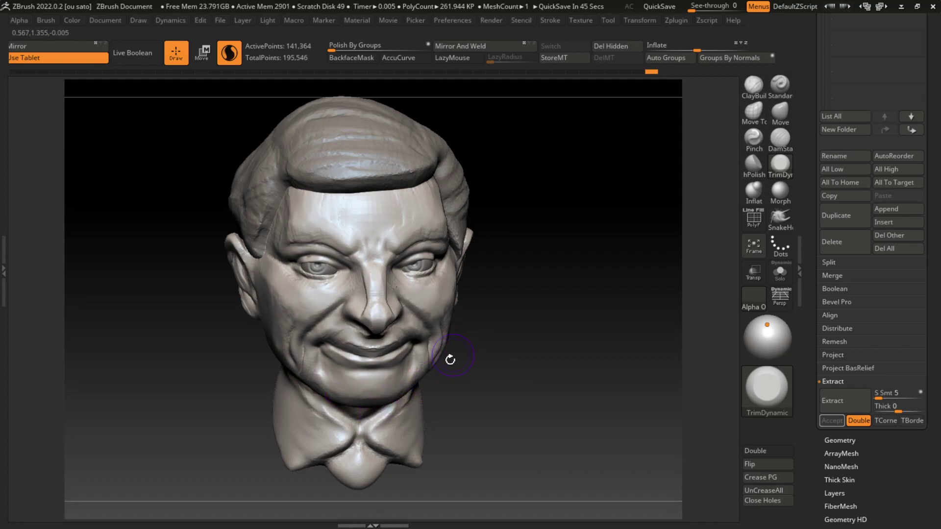
Carve a DamStandard crease at the right mouth corner and push out the left corner with Standard
left_click(780, 138)
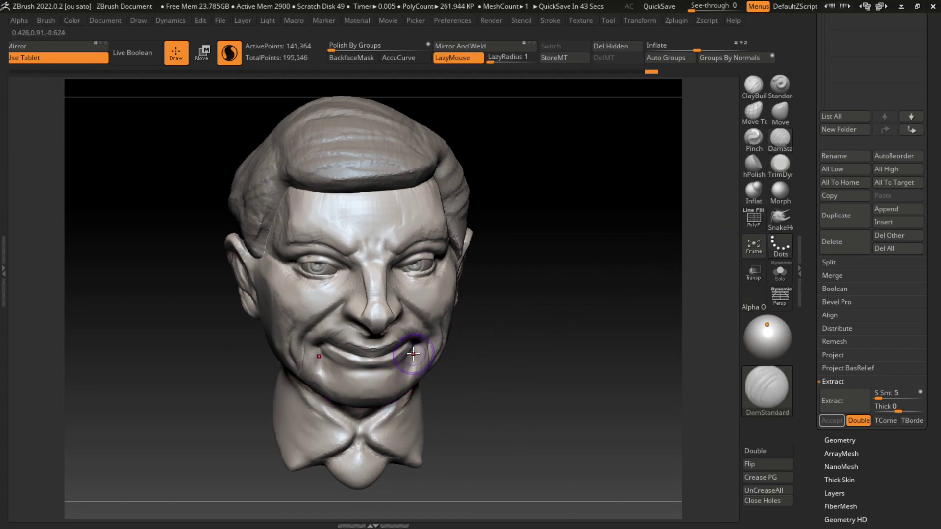
left_click_drag(415, 350, 434, 359)
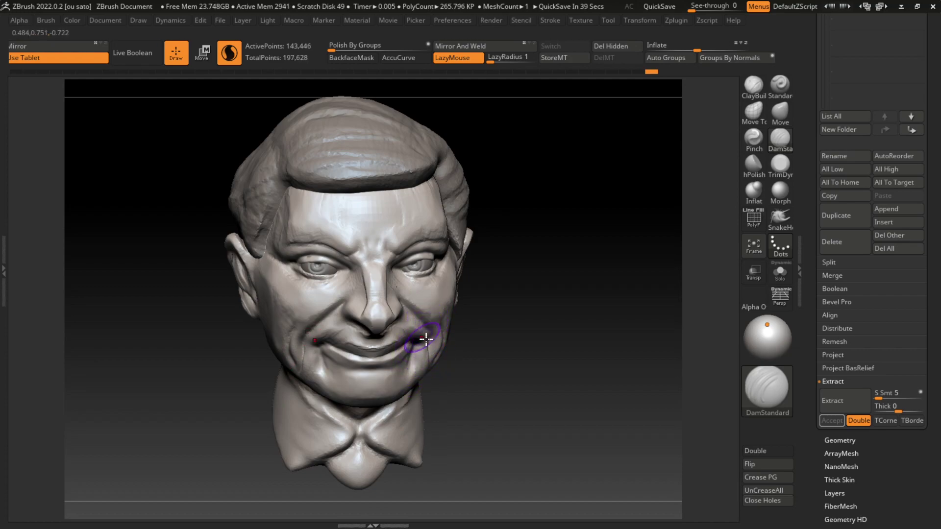
left_click(779, 85)
key("s")
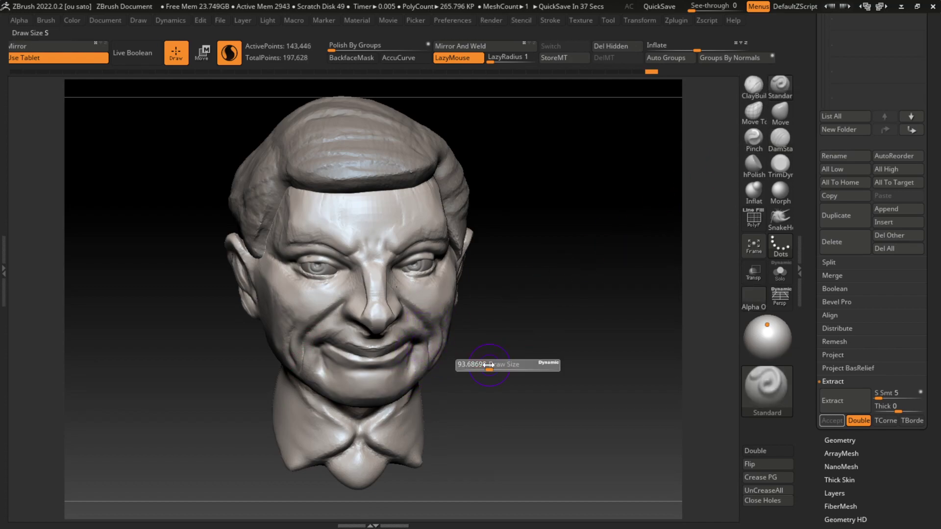
left_click_drag(312, 344, 321, 342)
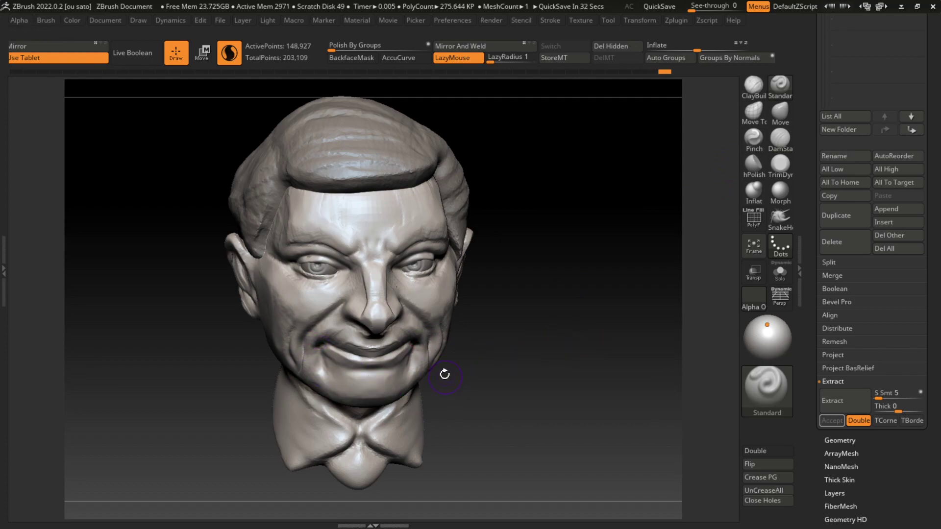
Build up the cheeks, smile folds and jawline with ClayBuildup, smoothing the jaw and cheek
left_click(753, 84)
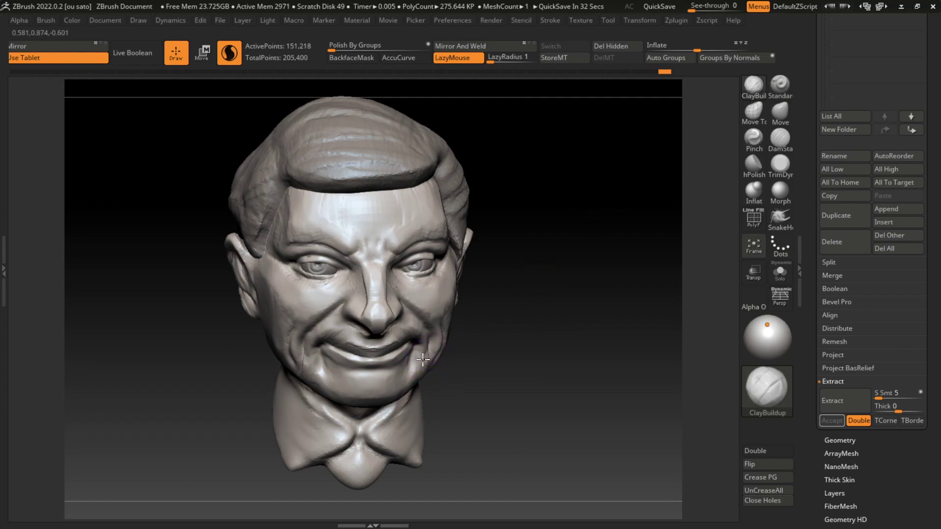
left_click_drag(426, 366, 405, 384)
mouse_move(306, 363)
left_mouse_down()
mouse_move(300, 353)
mouse_move(343, 449)
mouse_move(485, 304)
left_mouse_up()
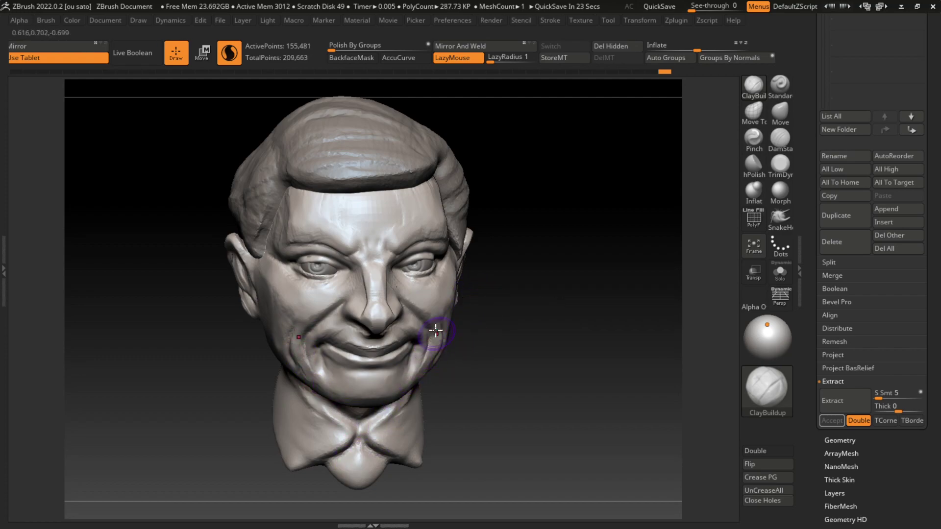
key("ctrl+z")
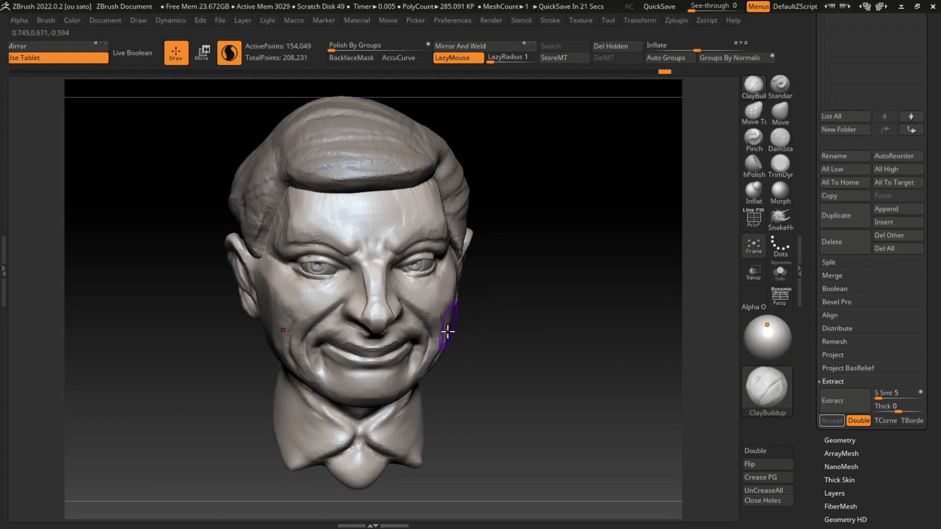
left_click_drag(444, 304, 445, 311)
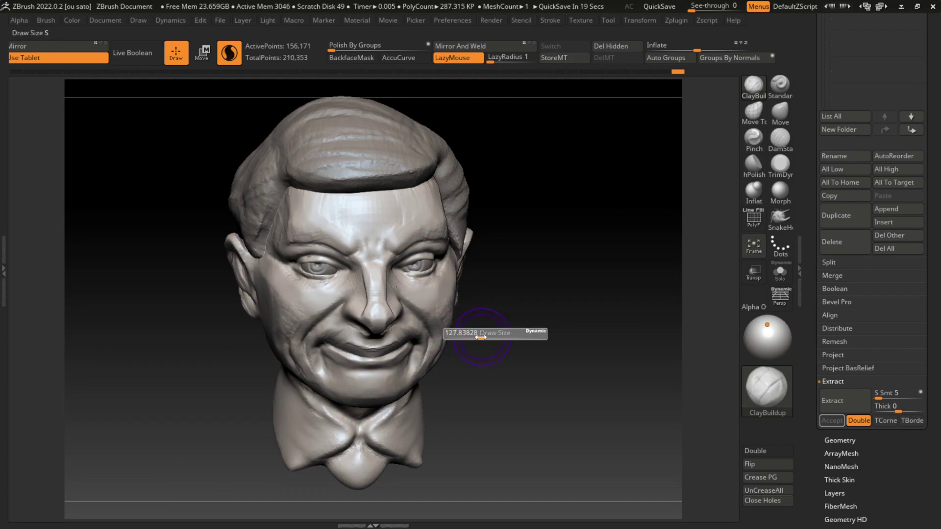
left_click_drag(317, 331, 284, 311)
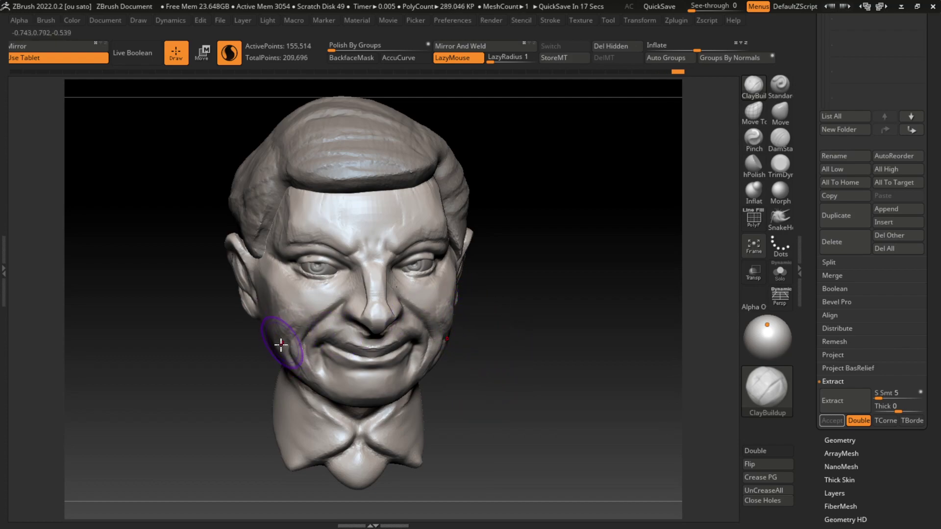
left_click_drag(273, 353, 294, 378)
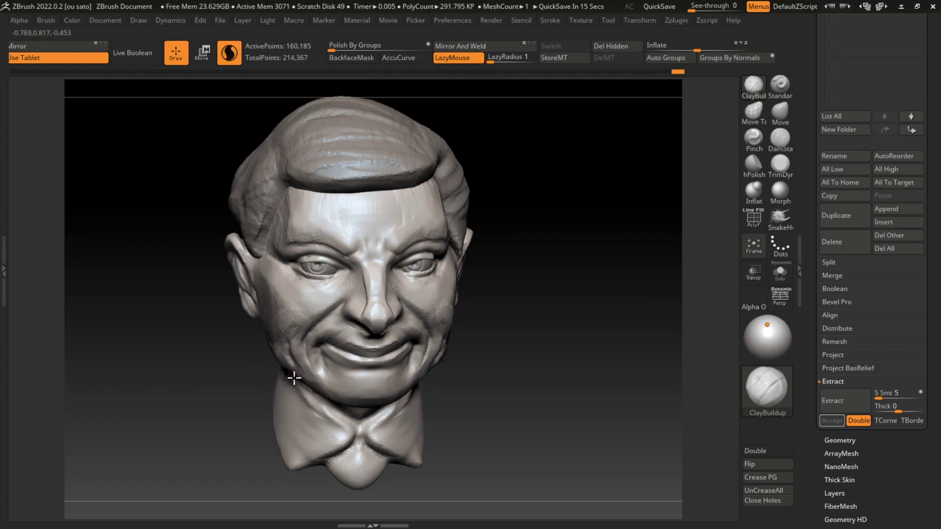
left_click_drag(273, 346, 300, 395)
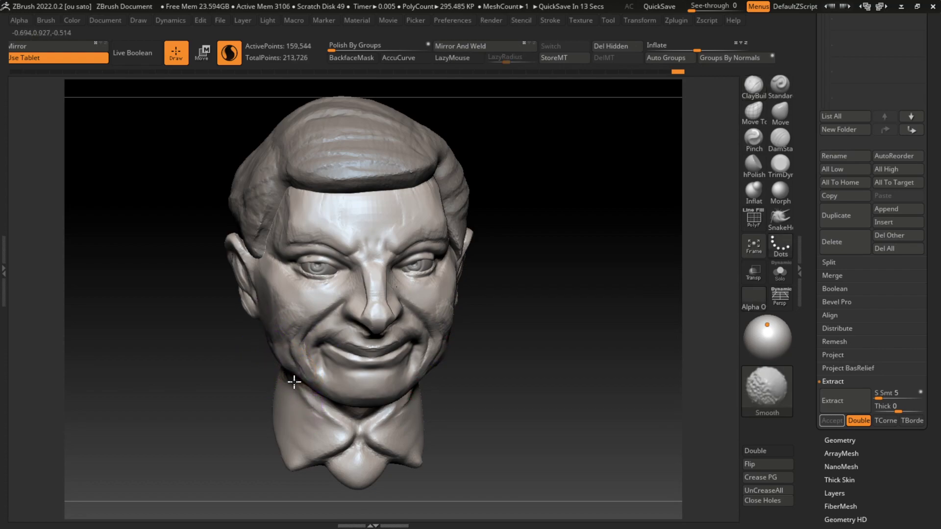
mouse_move(279, 346)
left_mouse_down("shift")
mouse_move(268, 325)
mouse_move(420, 405)
left_mouse_up("shift")
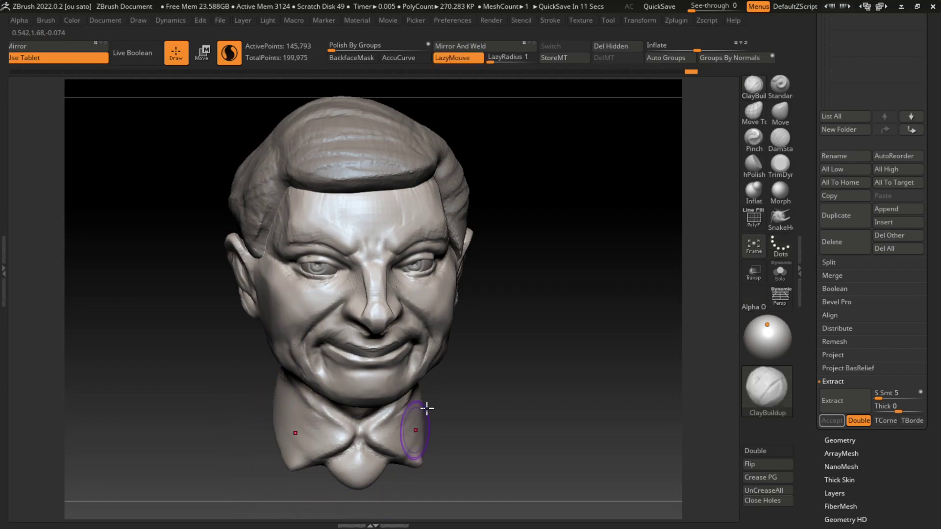
left_click_drag(442, 327, 451, 290)
Try a DamStandard crease beside the right eye, undo it, and reset to a front view
key("b")
key("d")
key("s")
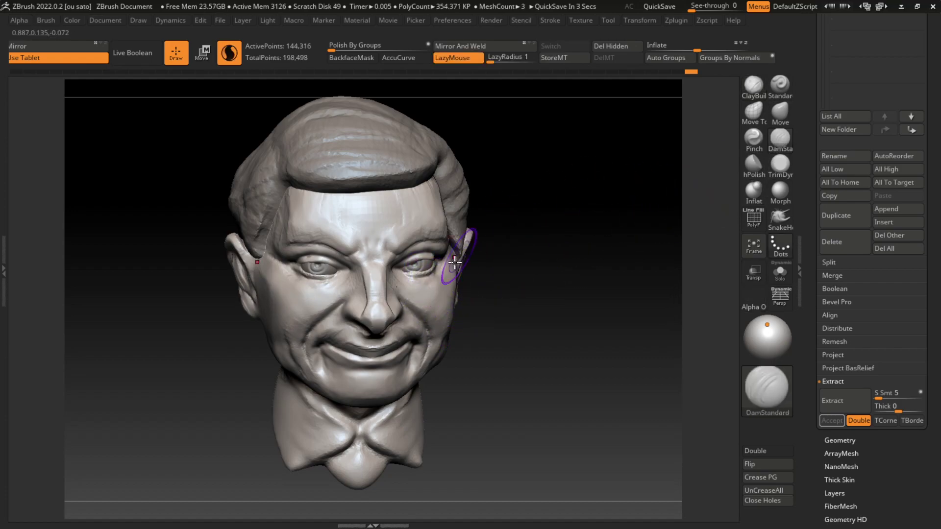
mouse_move(461, 245)
left_mouse_down()
mouse_move(426, 289)
mouse_move(510, 310)
left_mouse_up()
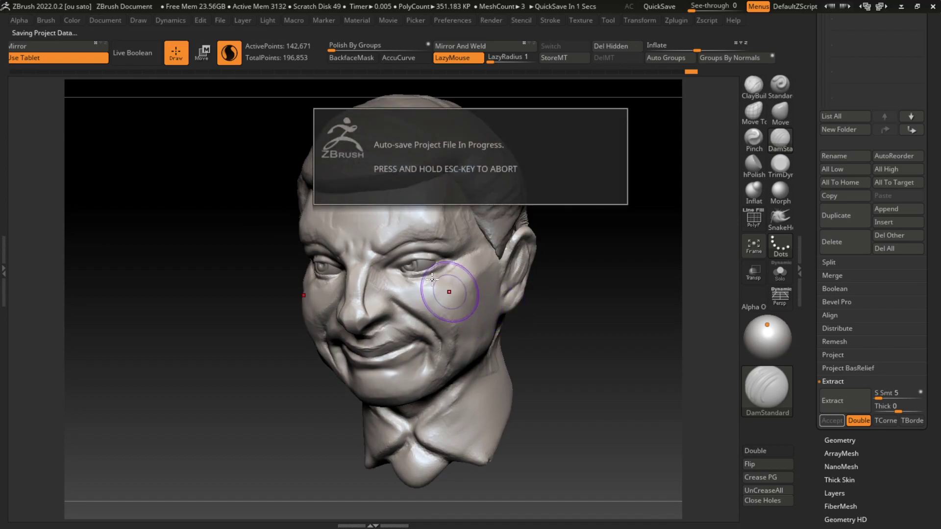
key("ctrl+z")
key("ctrl+z")
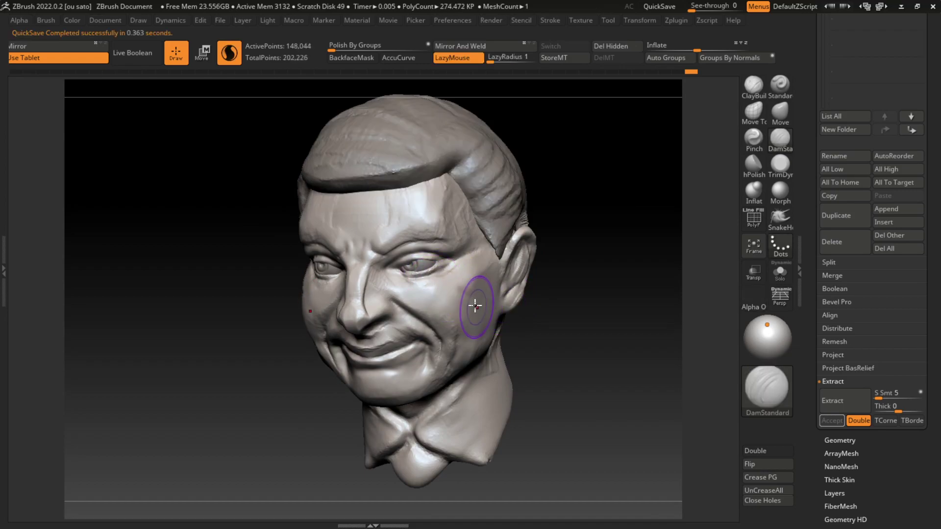
mouse_move(547, 323)
left_mouse_down()
mouse_move(573, 318)
mouse_move(571, 341)
mouse_move(424, 372)
left_mouse_up()
left_click(105, 20)
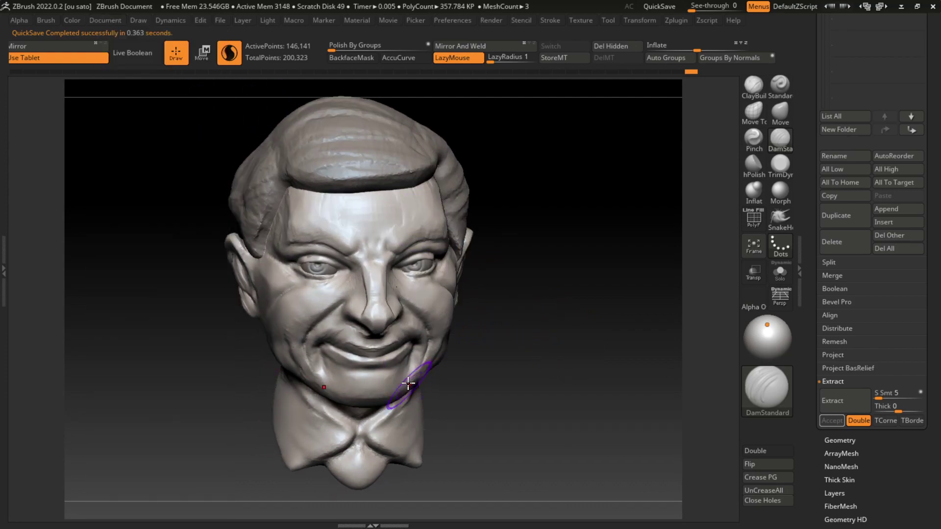
left_click_drag(504, 269, 512, 335, "alt")
Build up the right cheek edge and the left cheek near the ear with ClayBuildup
key("s")
key("b")
key("c")
key("b")
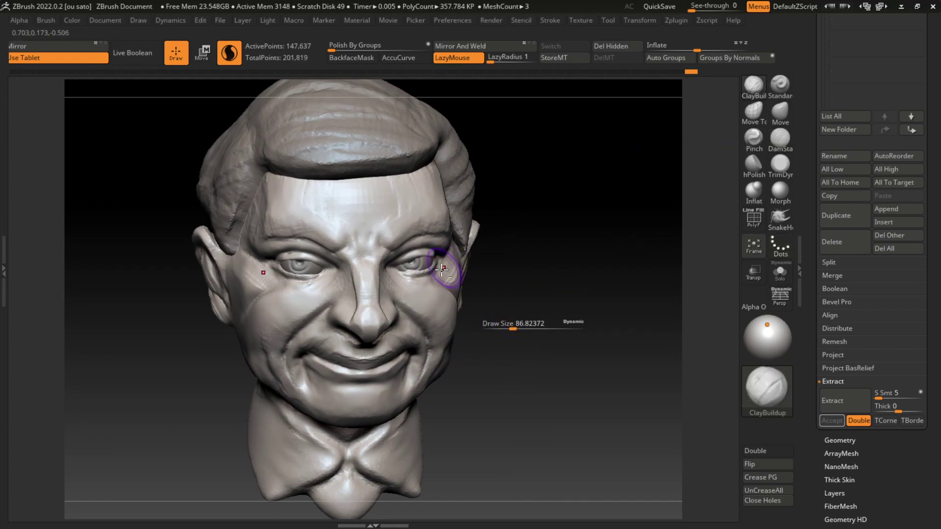
mouse_move(438, 270)
left_mouse_down()
mouse_move(456, 273)
mouse_move(464, 245)
left_mouse_up()
left_click_drag(277, 287, 242, 305)
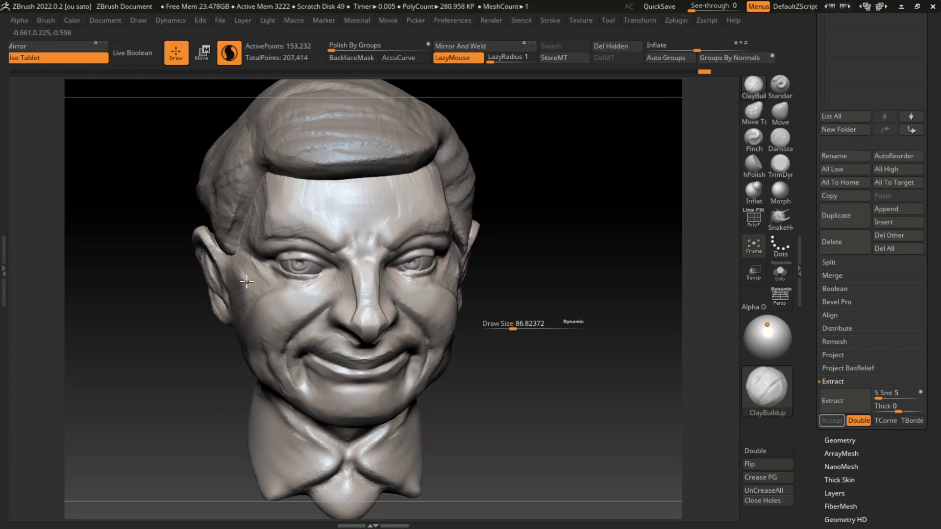
left_click_drag(247, 267, 227, 299, "shift")
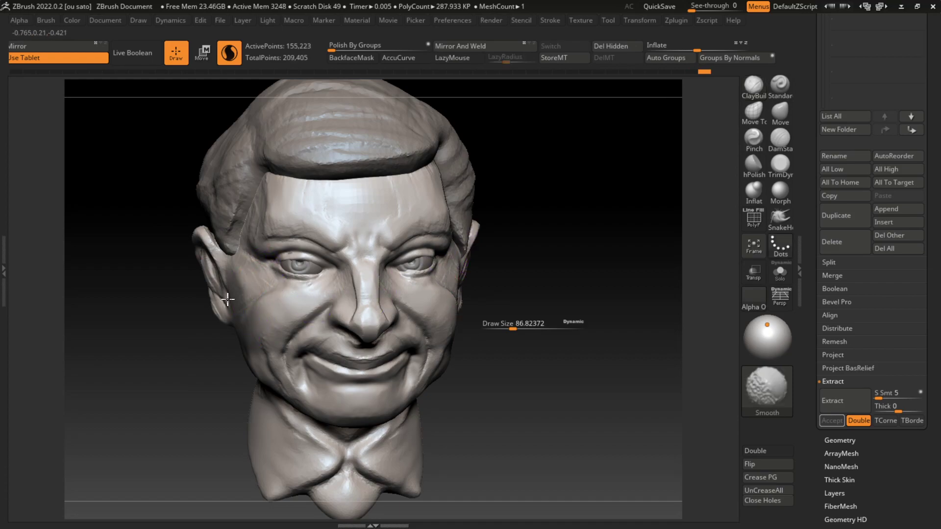
right_click_drag(499, 273, 509, 297, "alt")
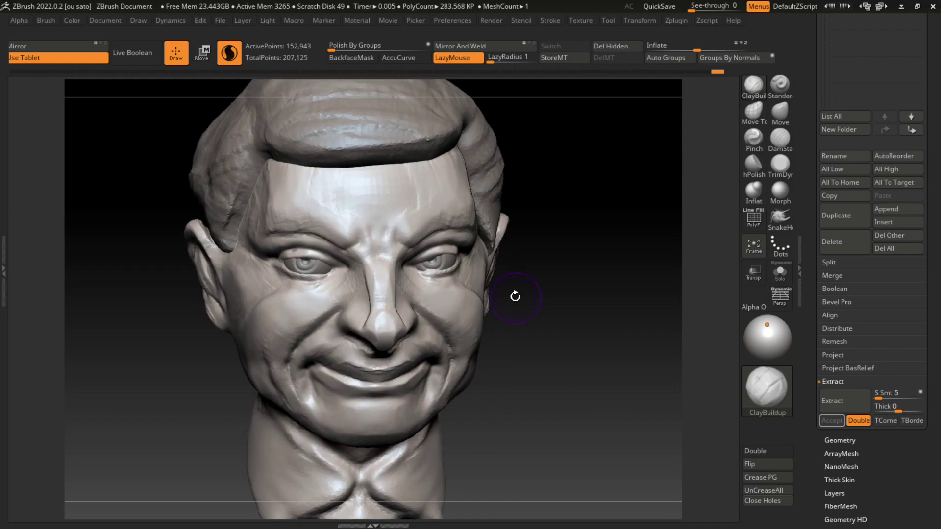
mouse_move(509, 297)
left_mouse_down()
mouse_move(543, 309)
mouse_move(537, 361)
left_mouse_up()
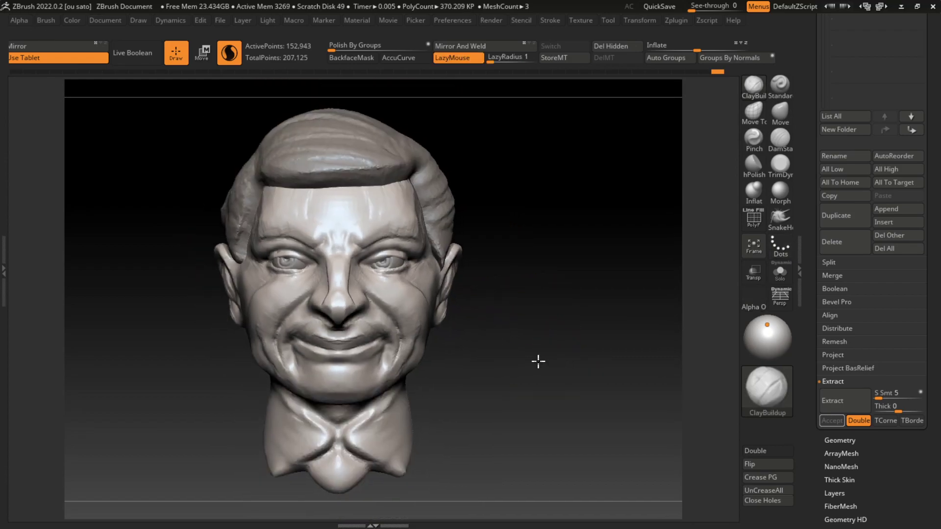
Carve creases along the left eye's inner corner and upper lid with DamStandard
left_click(93, 25)
left_click(133, 470)
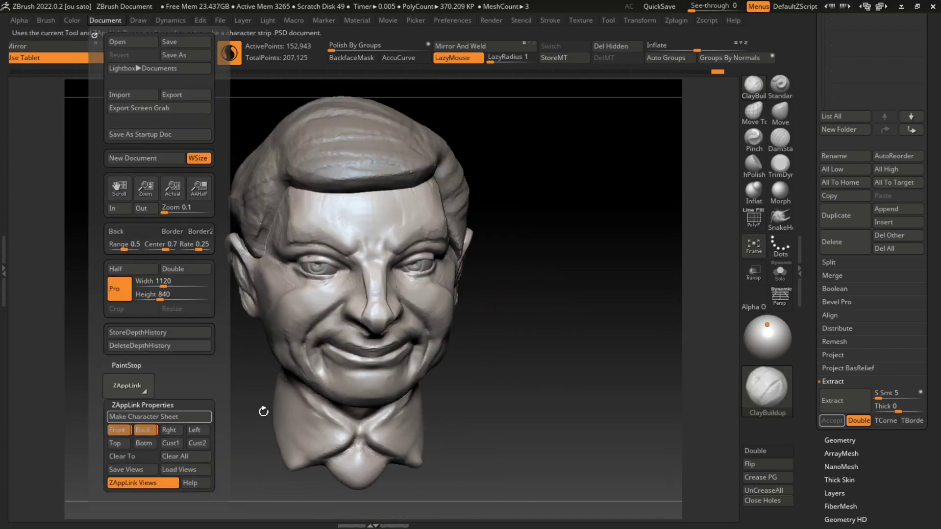
right_click_drag(497, 317, 514, 331, "alt")
key("s")
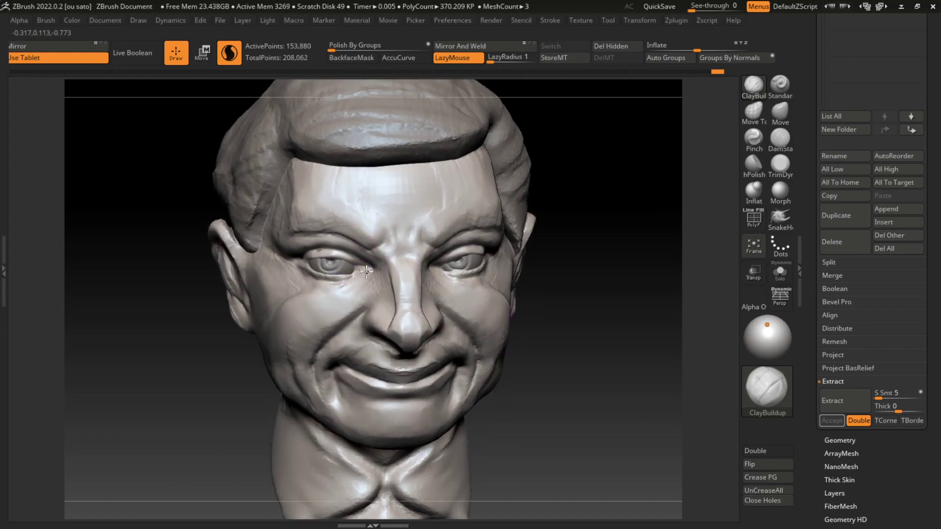
left_click(780, 138)
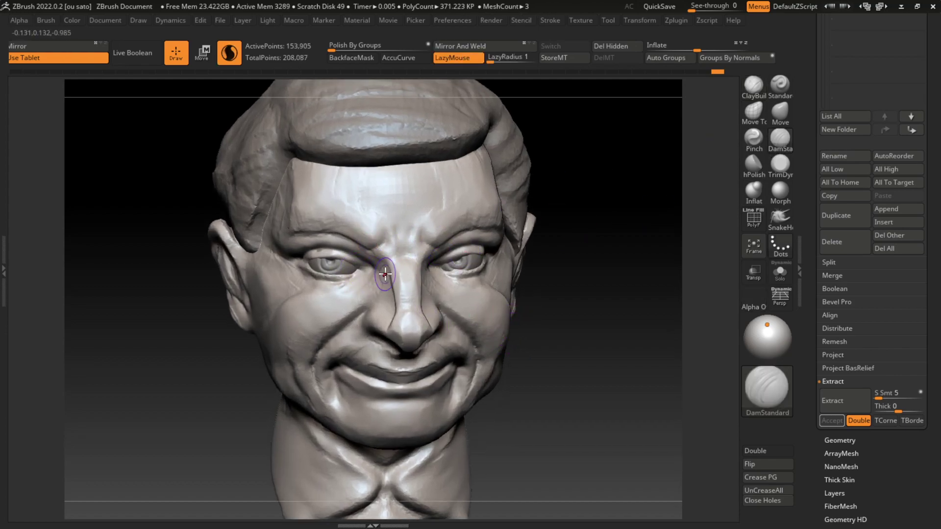
left_click_drag(366, 269, 327, 249)
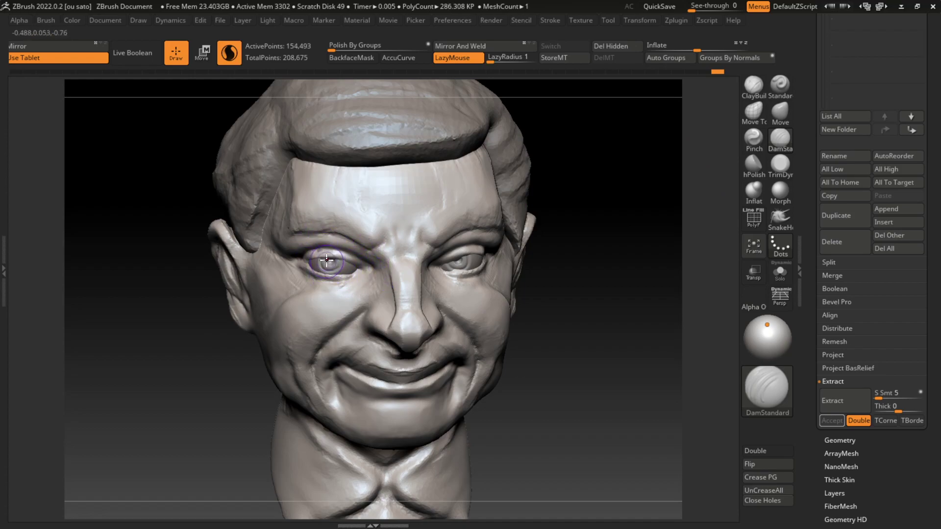
left_click_drag(407, 264, 324, 276)
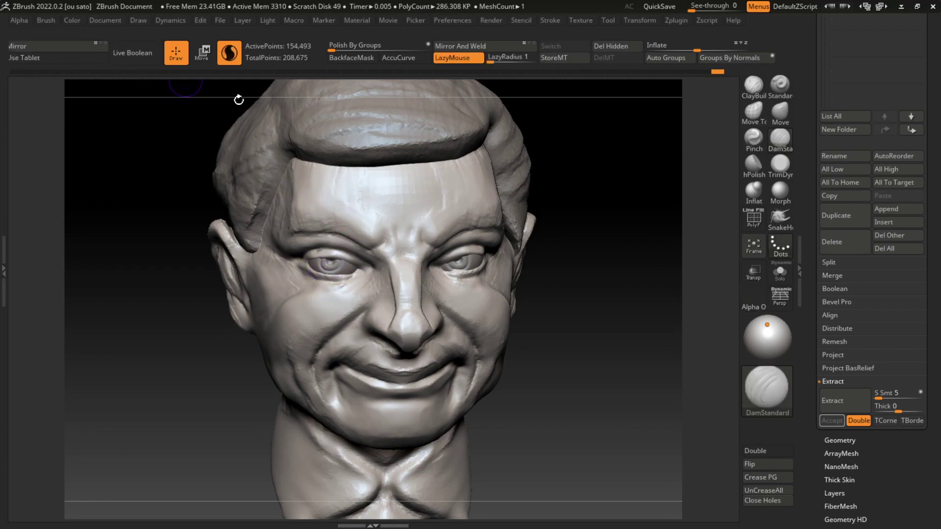
Nudge the skin beside the left eye with Move Topological, then undo it
key("ctrl")
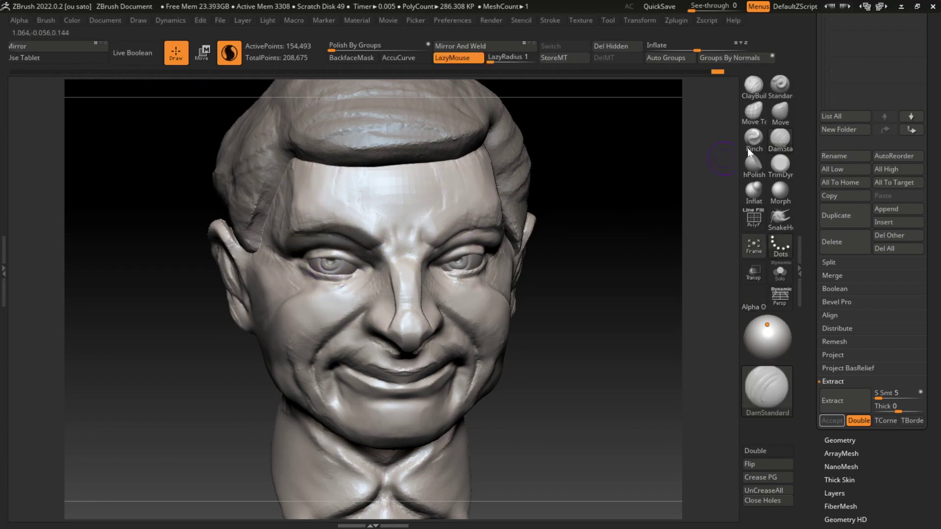
left_click(754, 111)
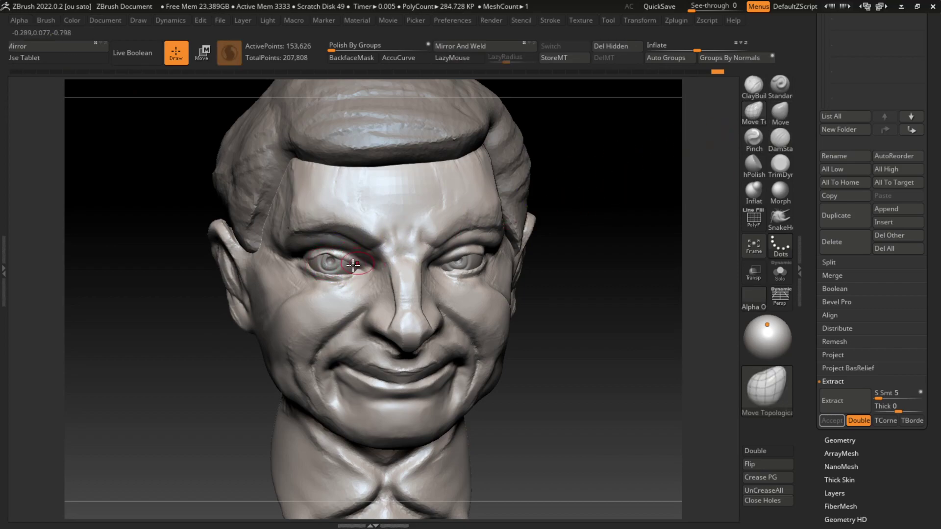
left_click_drag(312, 335, 325, 294)
key("ctrl+z")
key("ctrl+z")
key("ctrl+z")
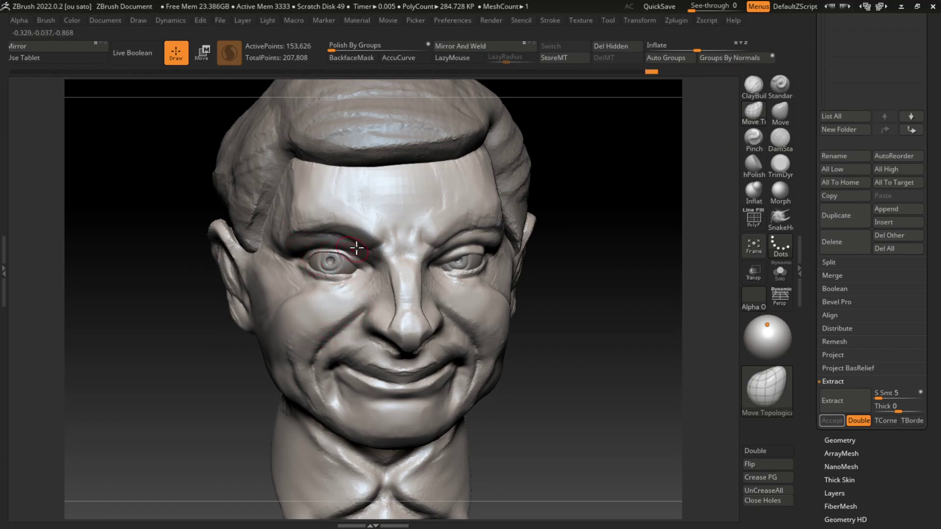
key("ctrl")
Clear the head's mask, orbit to a three-quarter view, then return to a straight front view
left_click(594, 290, "ctrl")
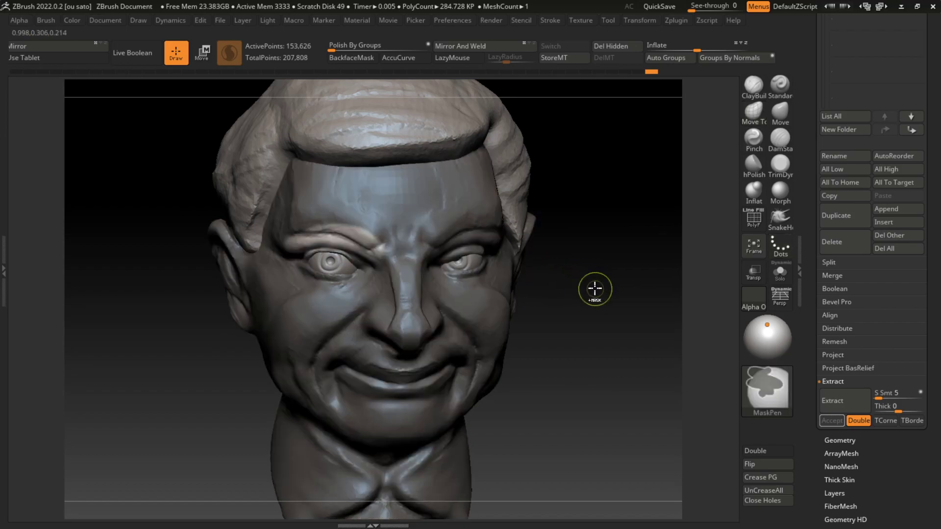
left_click(780, 112)
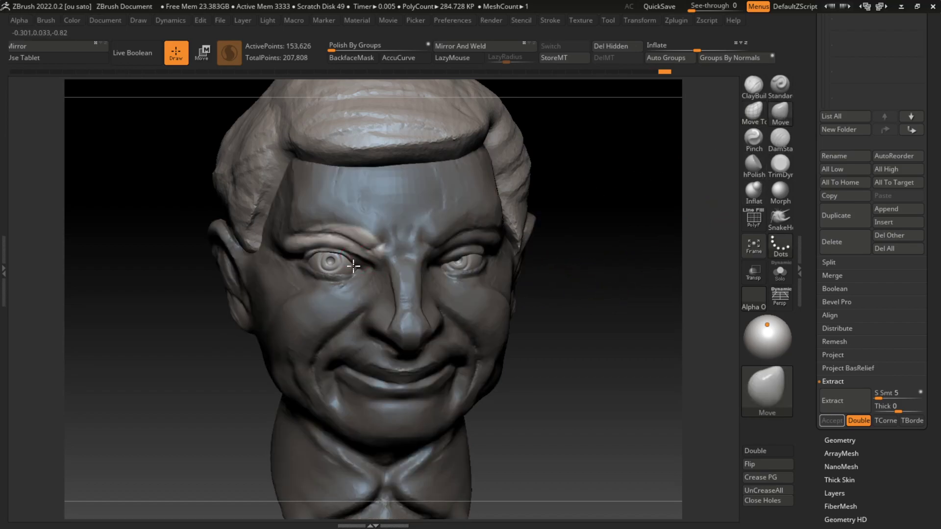
left_click(580, 315, "ctrl")
left_click_drag(581, 315, 638, 235)
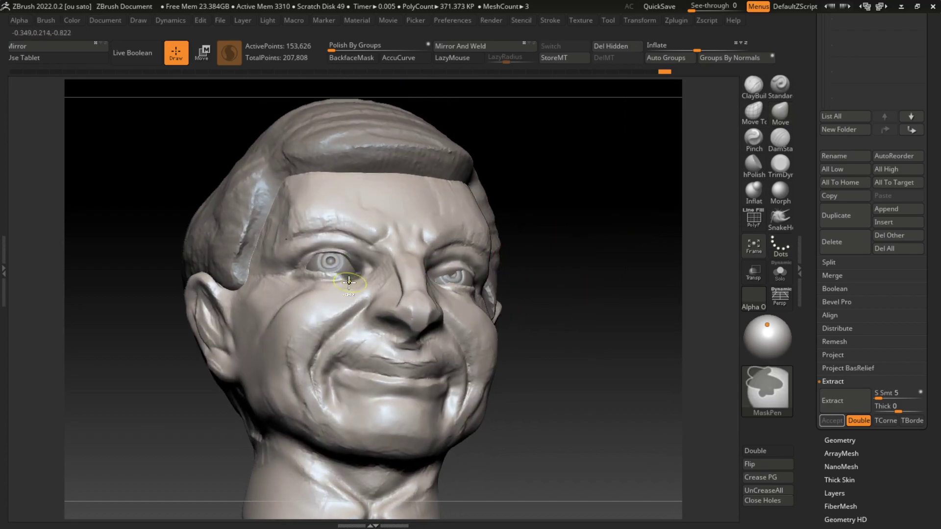
key("ctrl")
left_click_drag(561, 241, 590, 300, "shift")
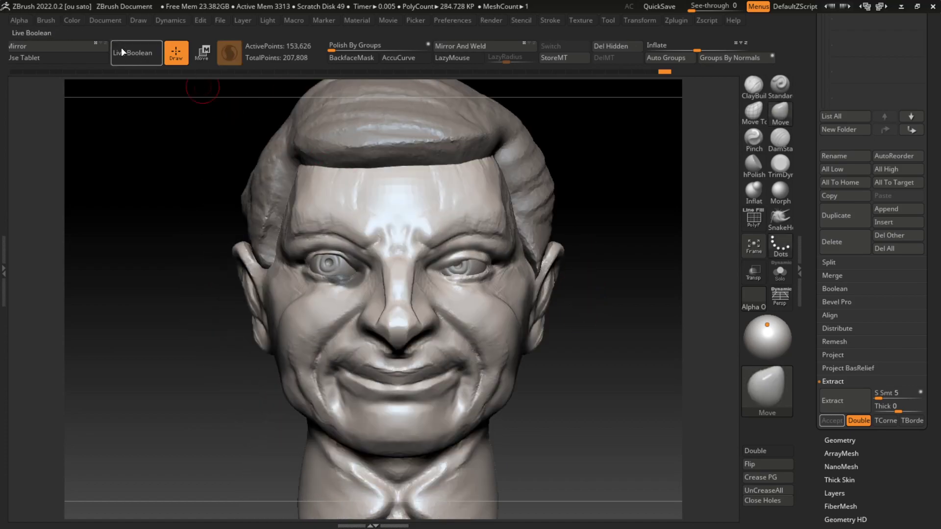
left_click(106, 20)
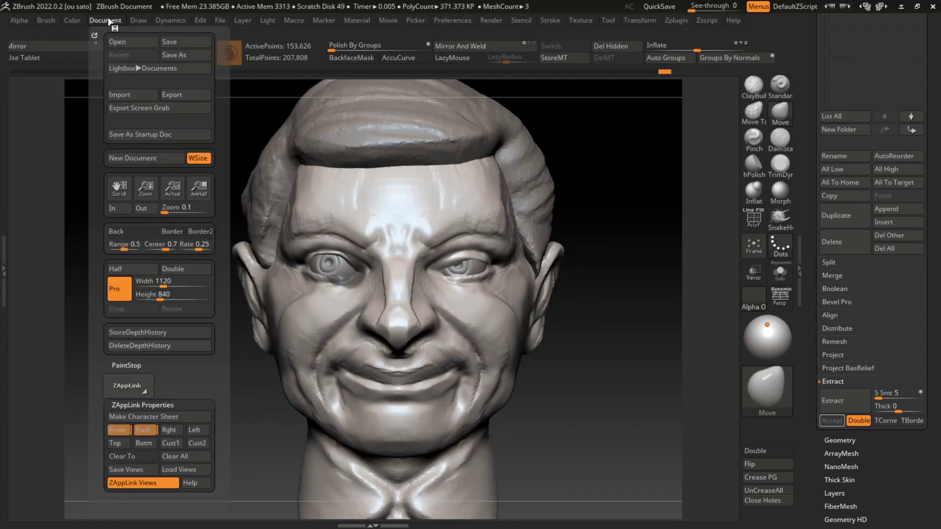
left_click(108, 20)
left_click(138, 433)
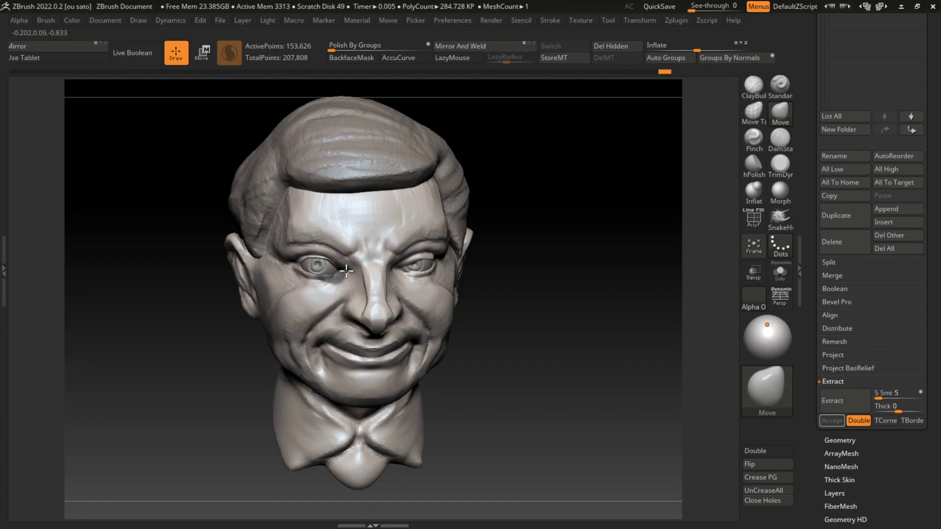
key("ctrl")
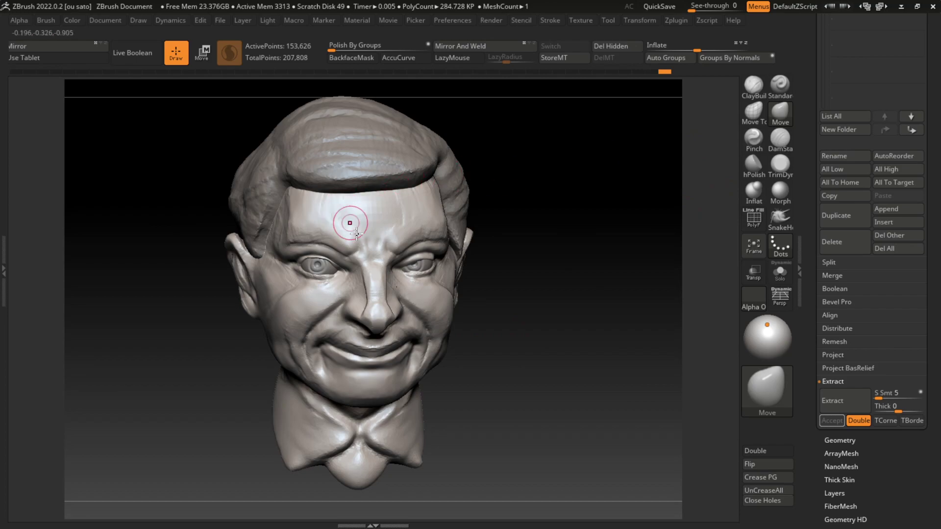
Select DamStandard with LazyMouse, zoom onto the left eye, and enable Use Tablet
key("b")
key("d")
key("s")
key("l")
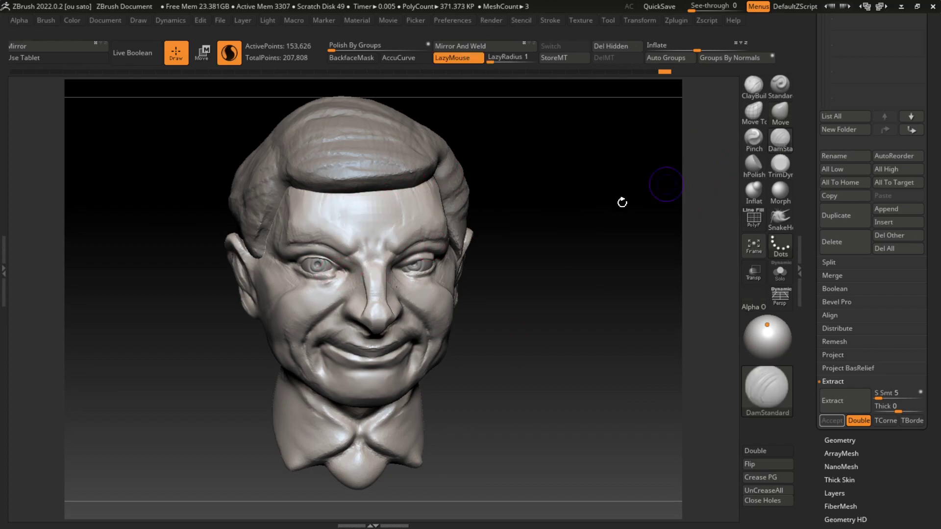
scroll(320, 277, "up", 3)
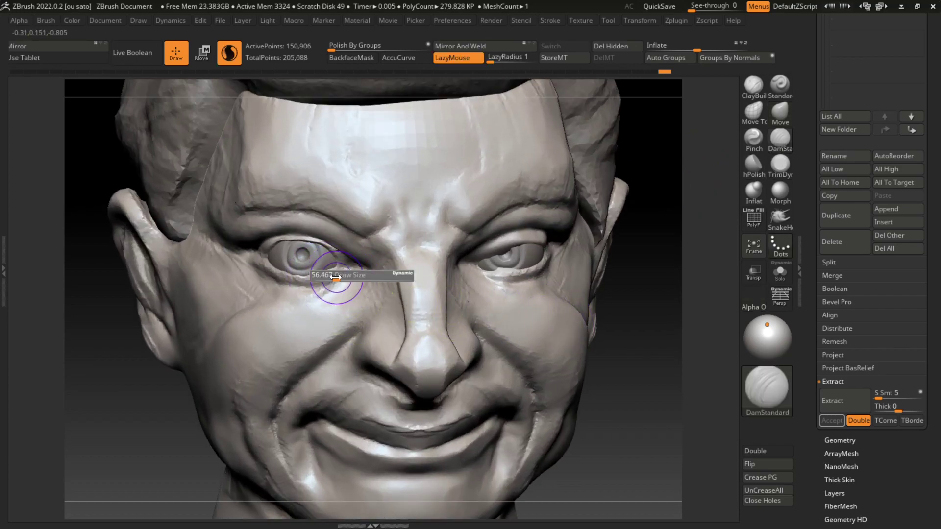
left_click_drag(321, 274, 414, 272)
key("ctrl+z")
left_click_drag(331, 276, 339, 278)
left_click(58, 57)
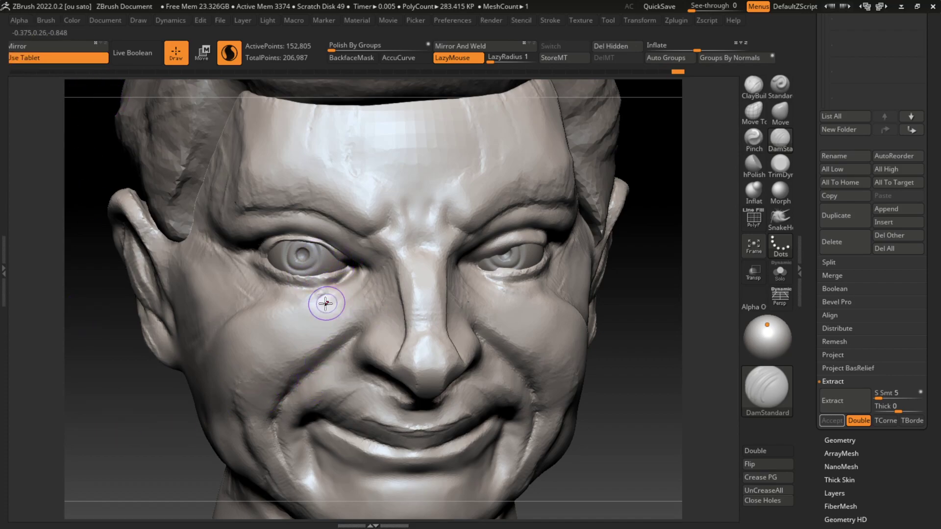
Carve a fold under the left eye and fill it with ClayBuildup, smoothing with Shift
mouse_move(278, 292)
left_mouse_down()
mouse_move(263, 288)
mouse_move(301, 293)
mouse_move(268, 287)
left_mouse_up()
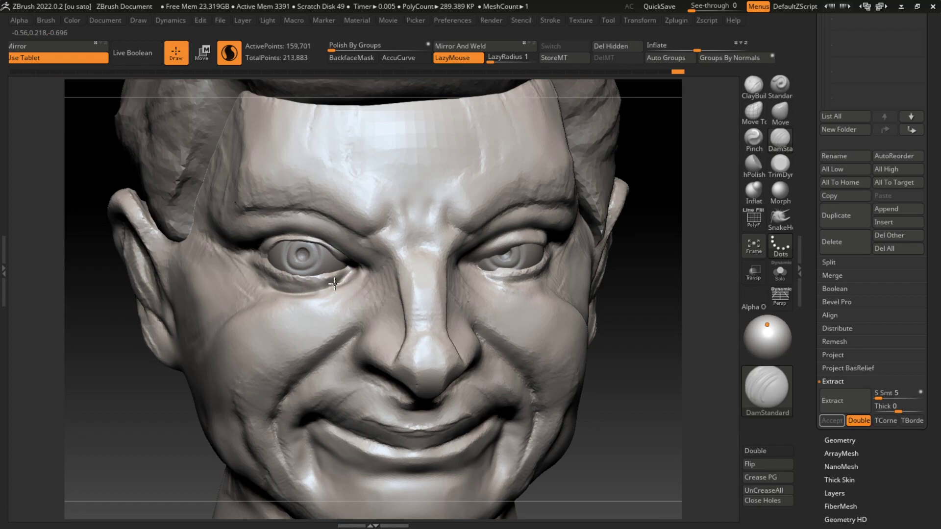
left_click(755, 100)
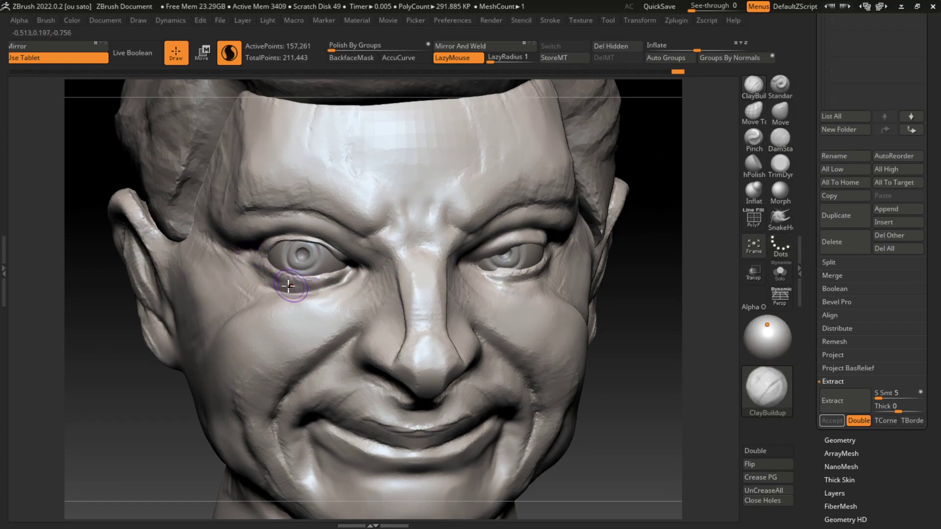
mouse_move(289, 286)
left_mouse_down()
mouse_move(279, 272)
mouse_move(298, 284)
mouse_move(307, 269)
mouse_move(284, 275)
mouse_move(309, 265)
mouse_move(285, 277)
mouse_move(299, 289)
mouse_move(323, 281)
left_mouse_up()
key("shift")
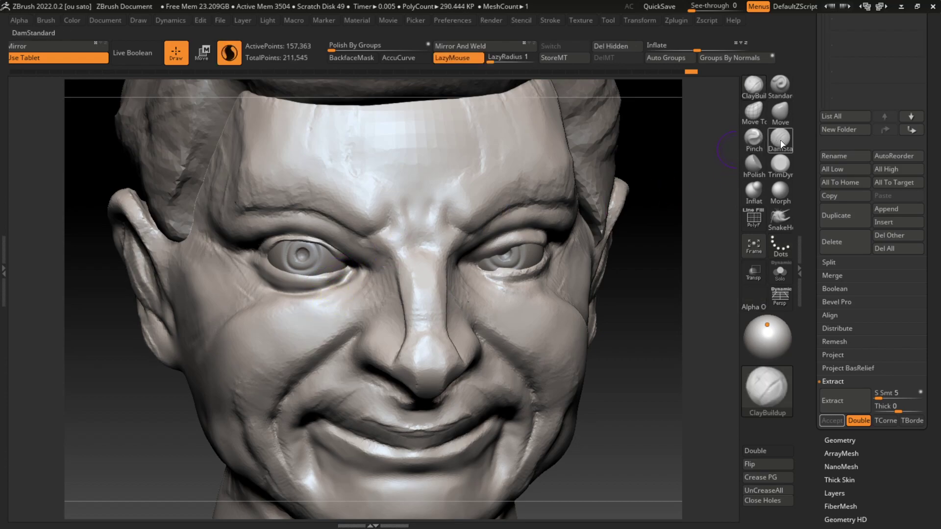
left_click_drag(326, 286, 343, 266)
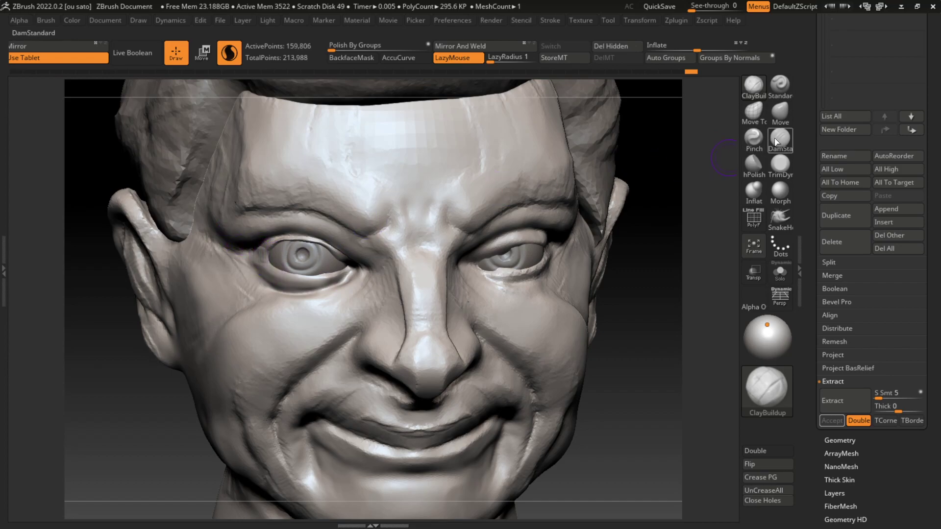
Add DamStandard crow's-feet creases at the left eye's outer corner
key("ctrl")
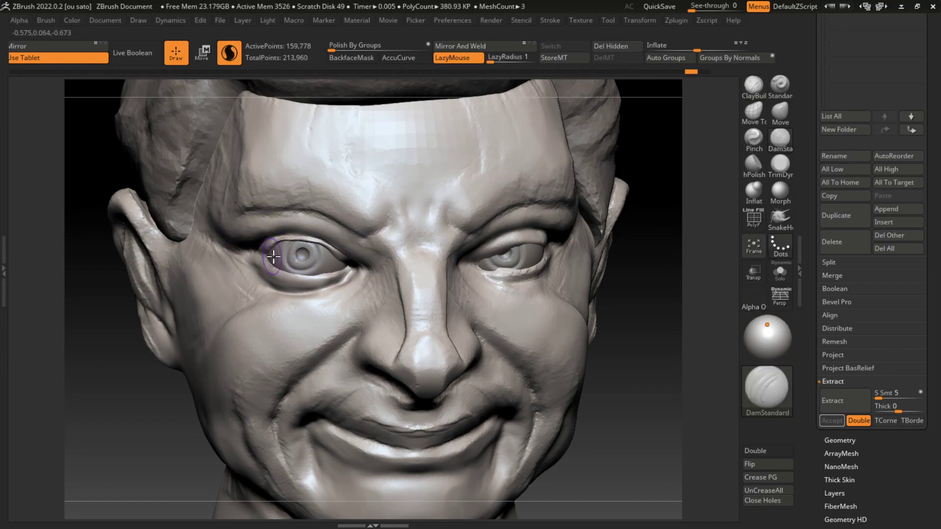
mouse_move(211, 287)
left_mouse_down()
mouse_move(240, 269)
mouse_move(273, 300)
left_mouse_up()
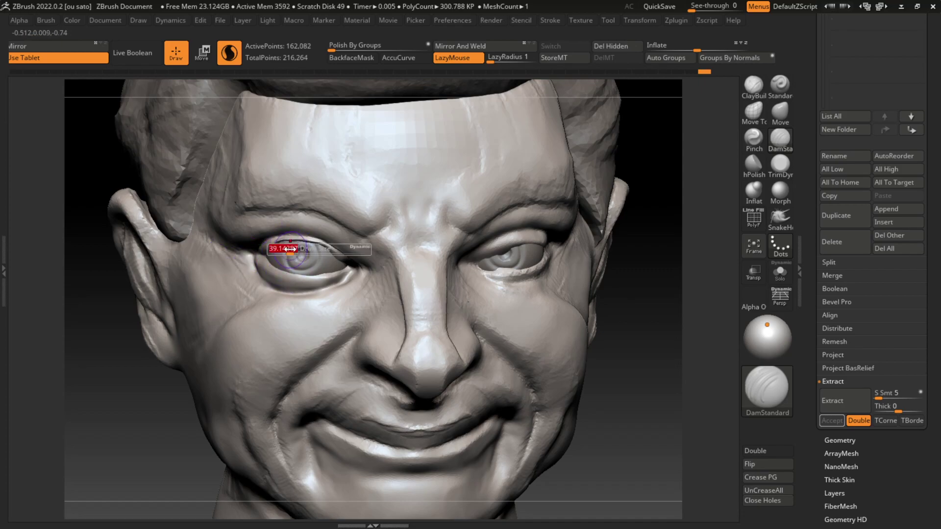
key("ctrl")
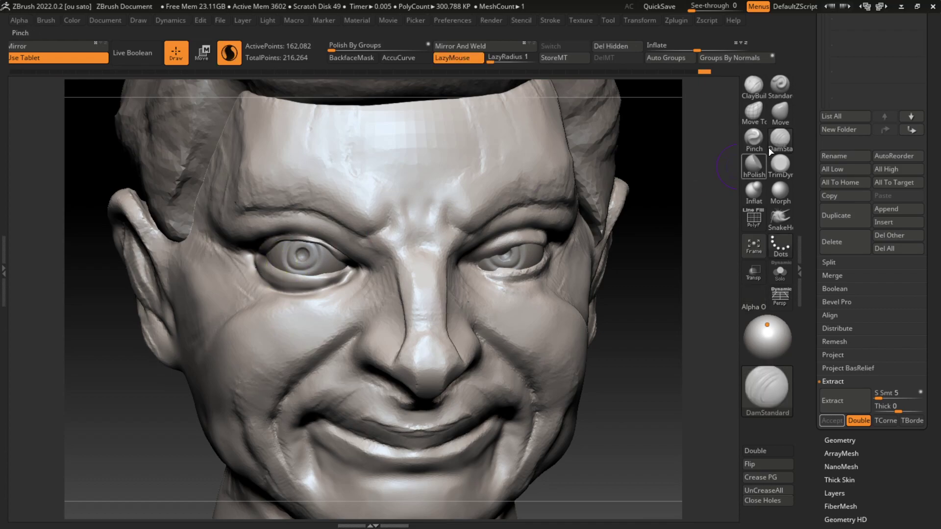
key("b")
key("m")
key("v")
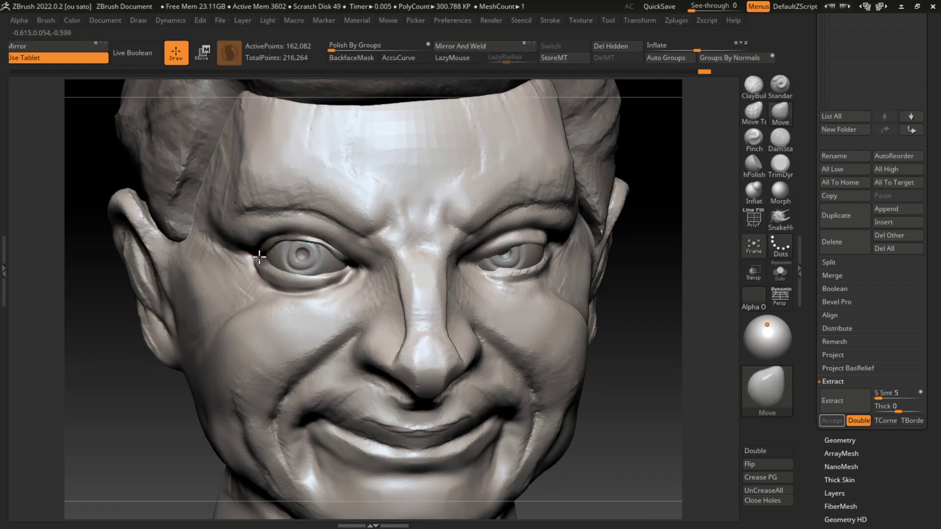
Reshape the inner eye corner, turn Solo off to show the bow tie, and zoom on the face
key("ctrl")
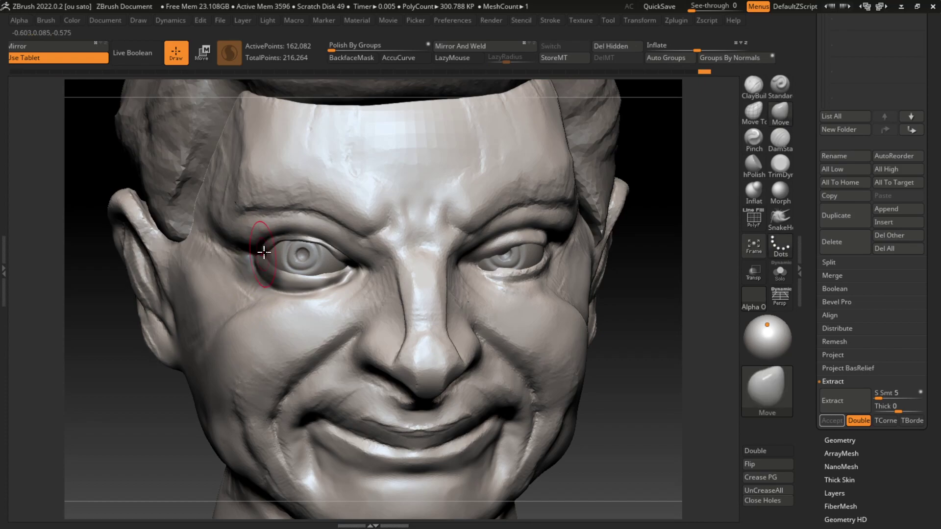
left_click_drag(264, 252, 272, 251)
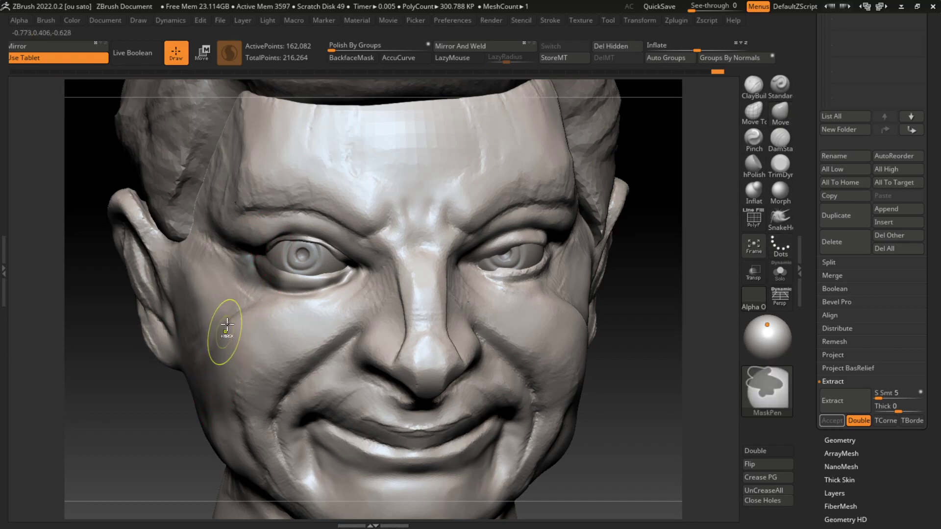
left_click_drag(636, 256, 344, 270)
key("ctrl")
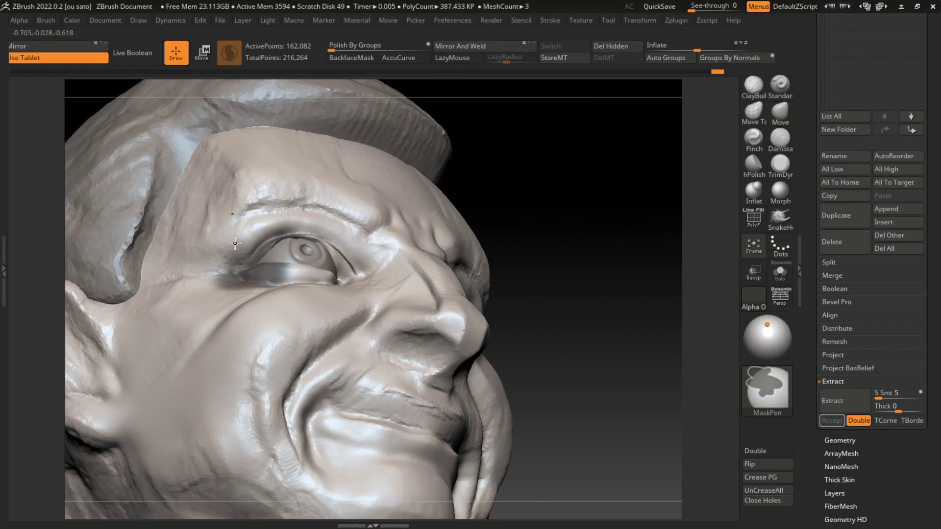
left_click_drag(562, 126, 326, 201)
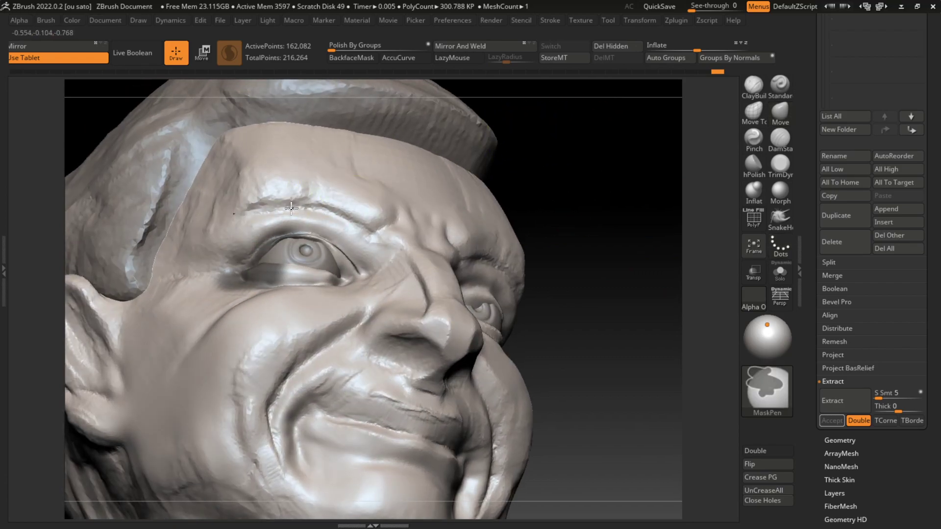
left_click_drag(450, 131, 272, 256)
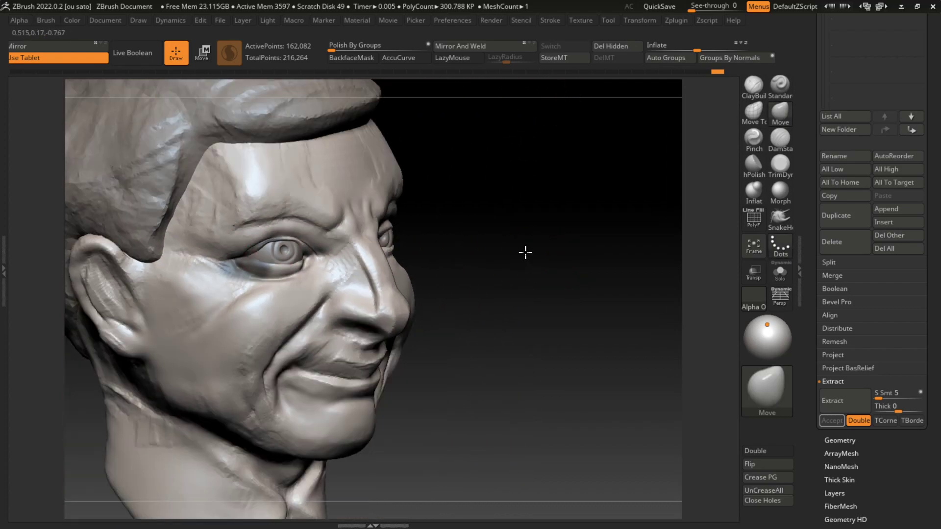
left_click_drag(525, 252, 535, 248)
key("ctrl")
left_click_drag(547, 430, 514, 275)
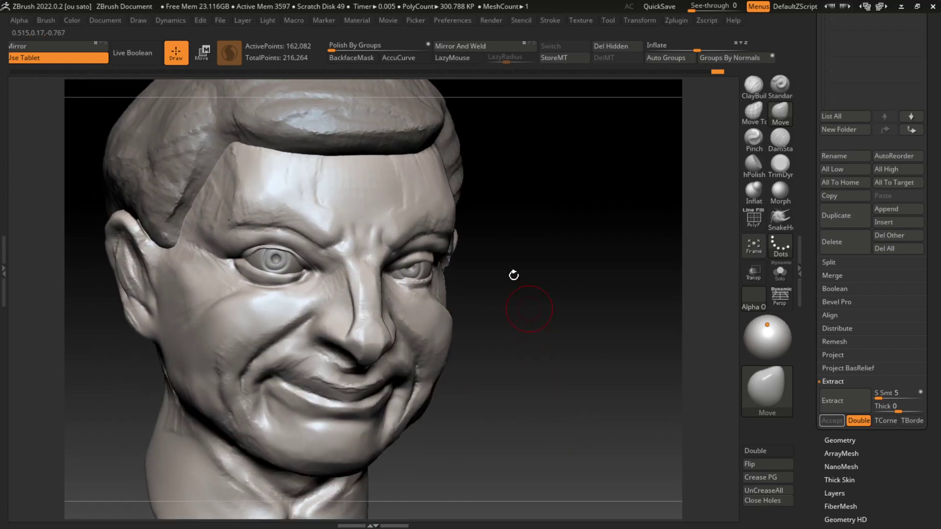
left_click(104, 20)
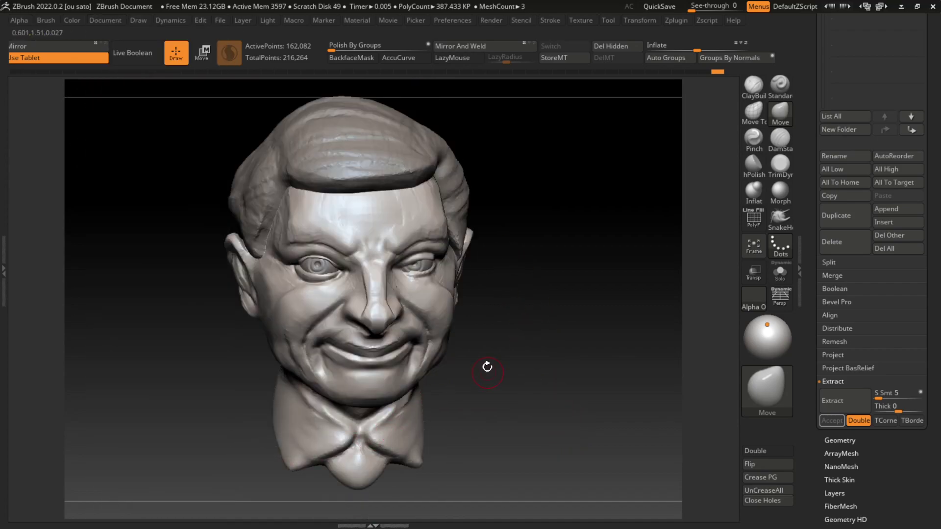
left_click_drag(491, 349, 512, 361)
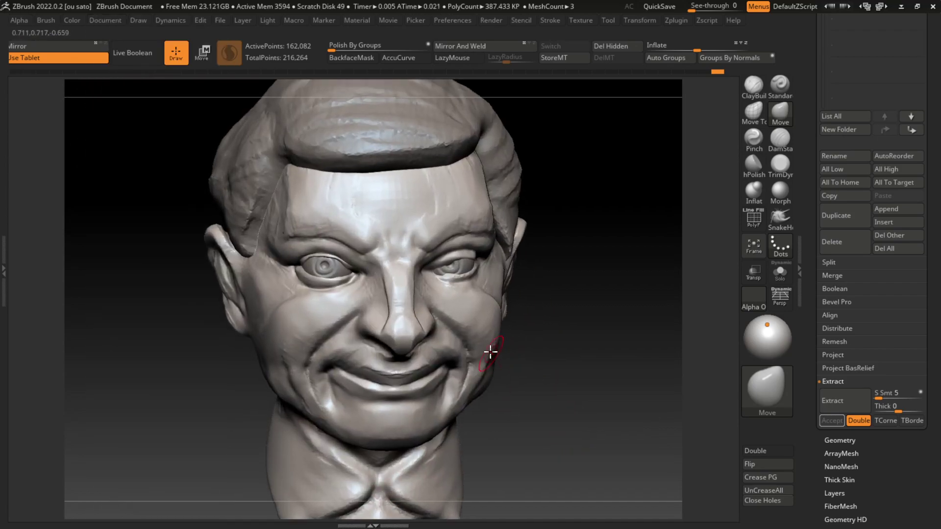
Carve creases at the inner left eye corner and frown lines above the nose bridge
left_click(780, 138)
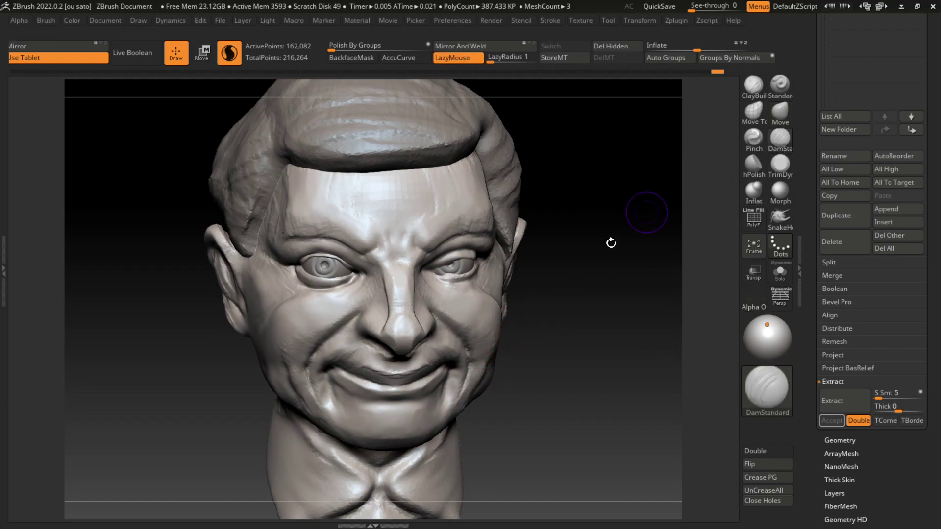
left_click_drag(359, 271, 452, 259)
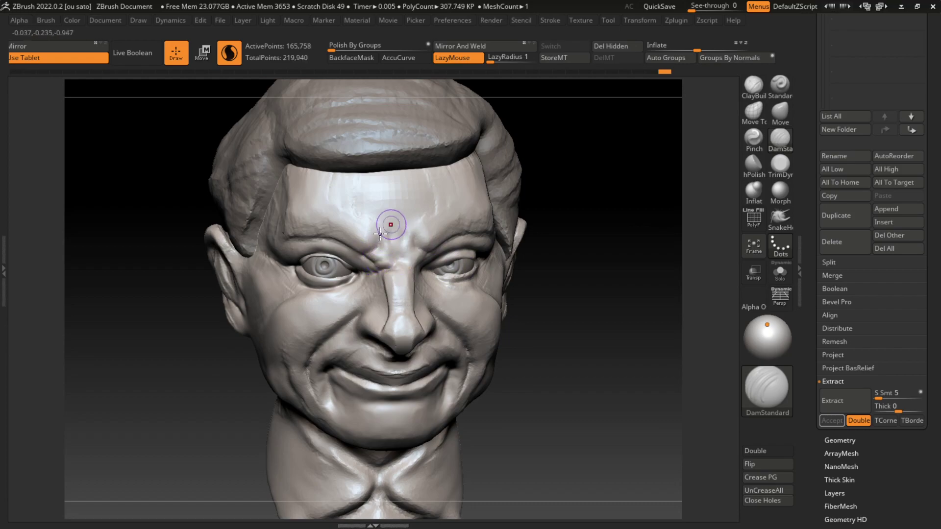
mouse_move(374, 230)
left_mouse_down()
mouse_move(357, 247)
mouse_move(374, 265)
mouse_move(400, 248)
mouse_move(384, 256)
mouse_move(412, 255)
mouse_move(417, 267)
mouse_move(416, 221)
mouse_move(418, 249)
mouse_move(389, 257)
mouse_move(415, 265)
left_mouse_up()
mouse_move(360, 284)
left_mouse_down()
mouse_move(380, 275)
mouse_move(358, 273)
mouse_move(386, 294)
mouse_move(373, 288)
left_mouse_up()
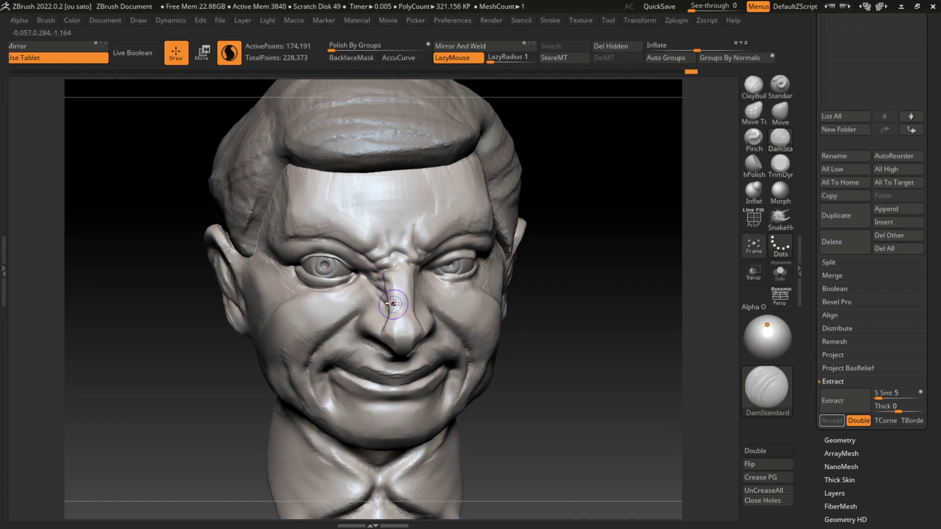
Build up the nose side, nasolabial fold and brow with ClayBuildup at brush size about 65
left_click(753, 85)
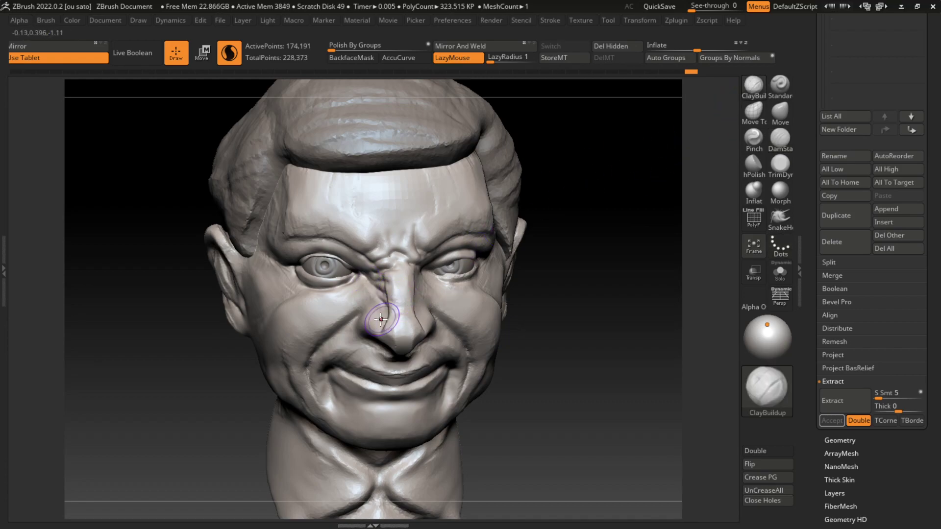
left_click_drag(375, 311, 380, 325)
mouse_move(386, 279)
left_mouse_down("shift")
mouse_move(377, 323)
mouse_move(415, 299)
mouse_move(414, 275)
mouse_move(426, 329)
mouse_move(364, 328)
mouse_move(392, 313)
mouse_move(427, 325)
mouse_move(495, 299)
left_mouse_up("shift")
key("s")
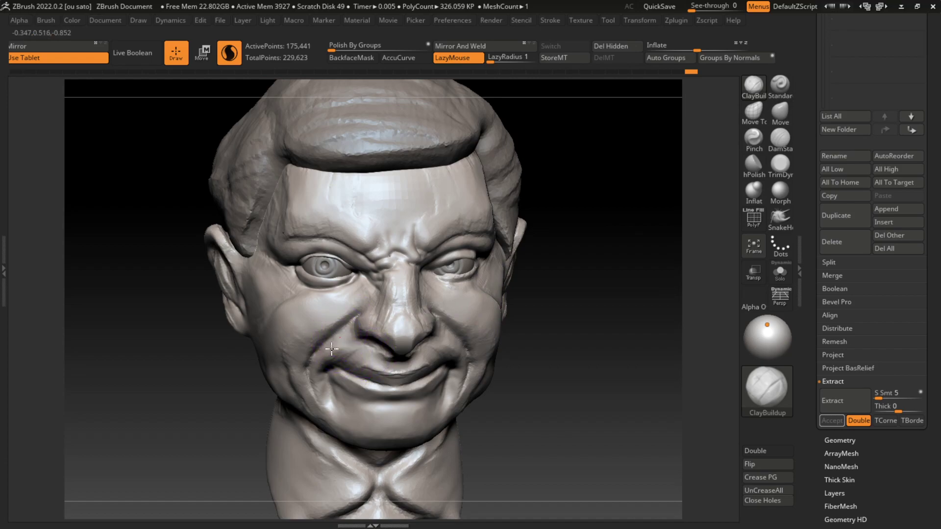
mouse_move(332, 349)
left_mouse_down()
mouse_move(318, 372)
mouse_move(304, 328)
mouse_move(272, 284)
mouse_move(256, 321)
mouse_move(293, 319)
left_mouse_up()
key("s")
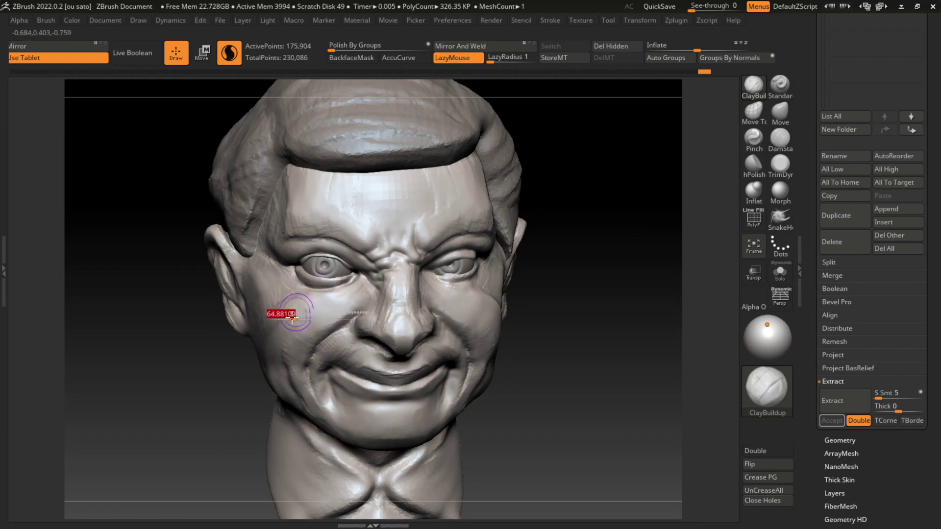
left_click_drag(296, 241, 279, 252)
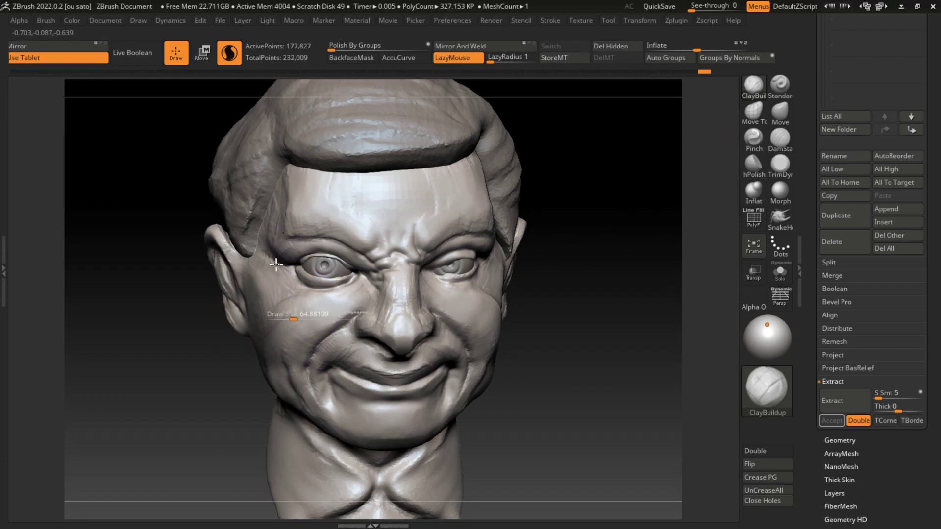
Carve a DamStandard crease along the upper eyelid and check the head from other angles
key("b")
key("d")
key("s")
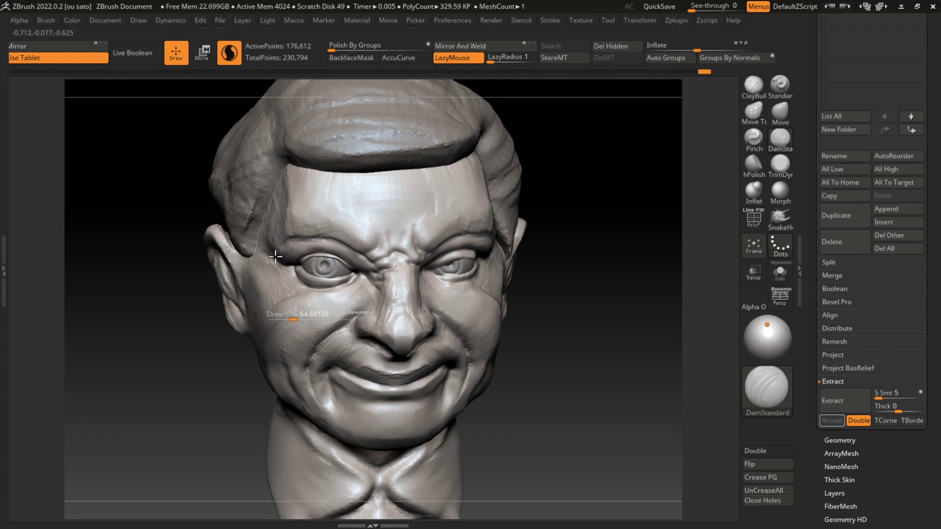
left_click_drag(284, 251, 351, 248)
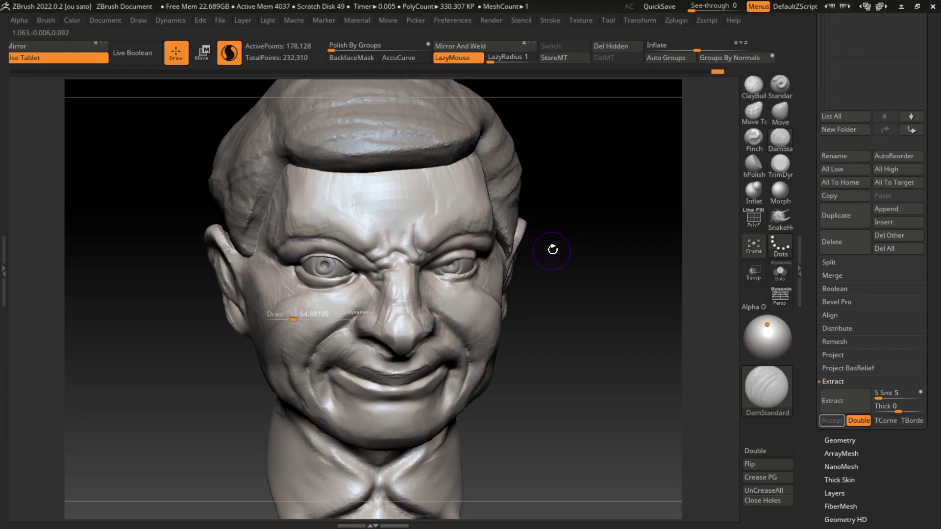
left_click_drag(552, 249, 557, 253)
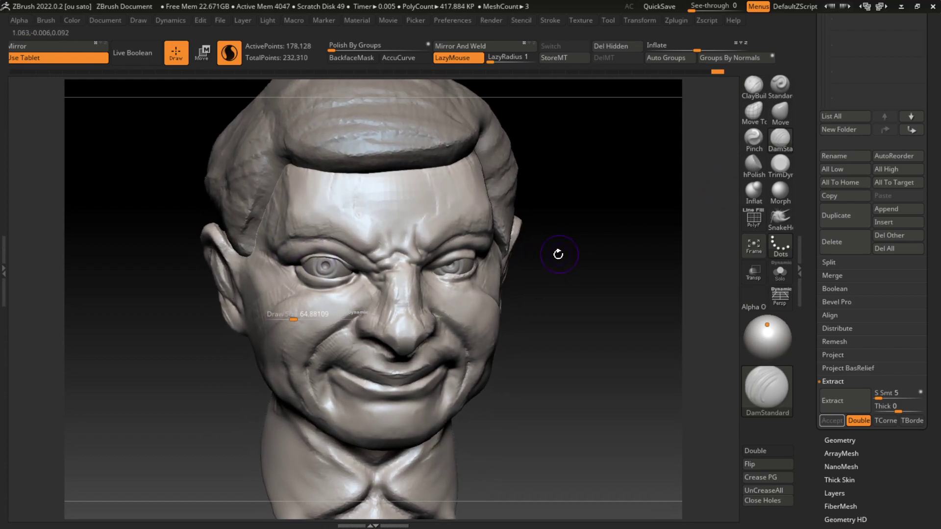
Enlarge ClayBuildup to about 80, then try flattening the brow and eye area and undo it
left_click(753, 87)
left_click(368, 232)
left_click_drag(293, 320, 303, 320)
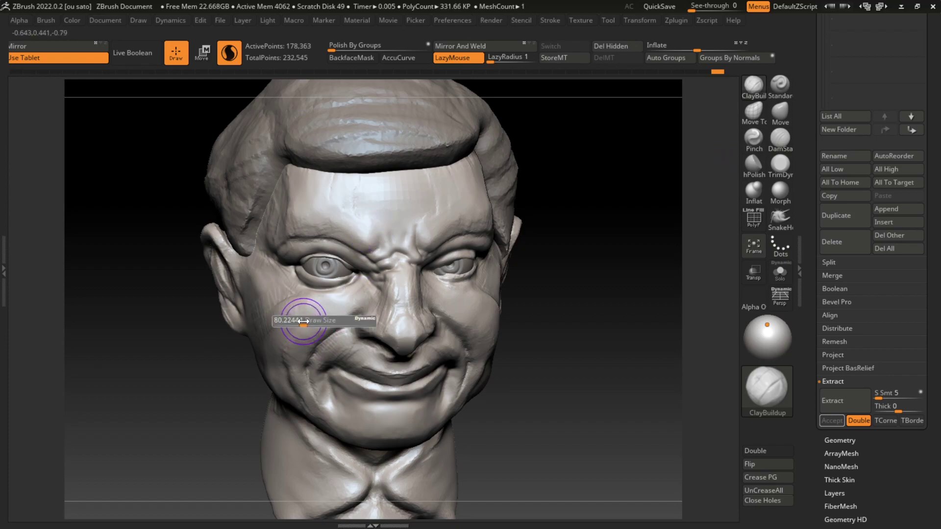
left_click(781, 163)
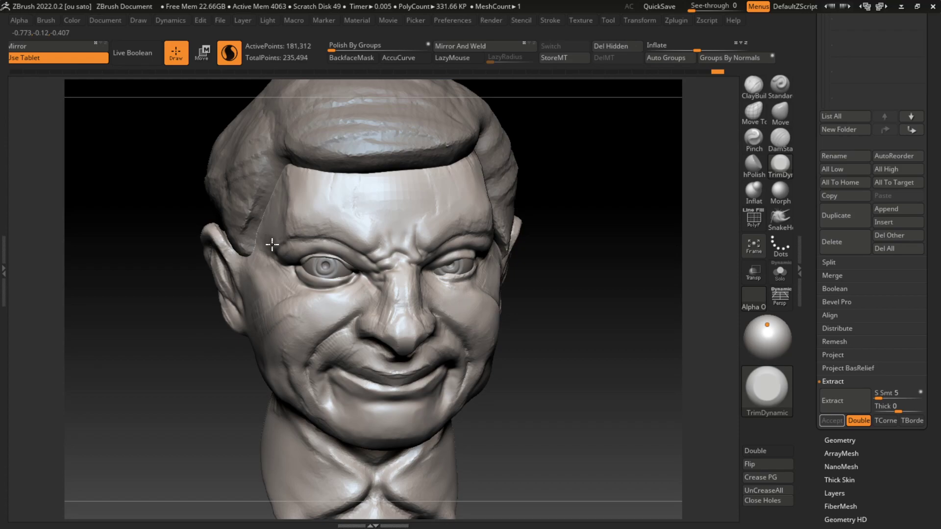
left_click_drag(441, 274, 411, 294)
left_click_drag(326, 216, 300, 232)
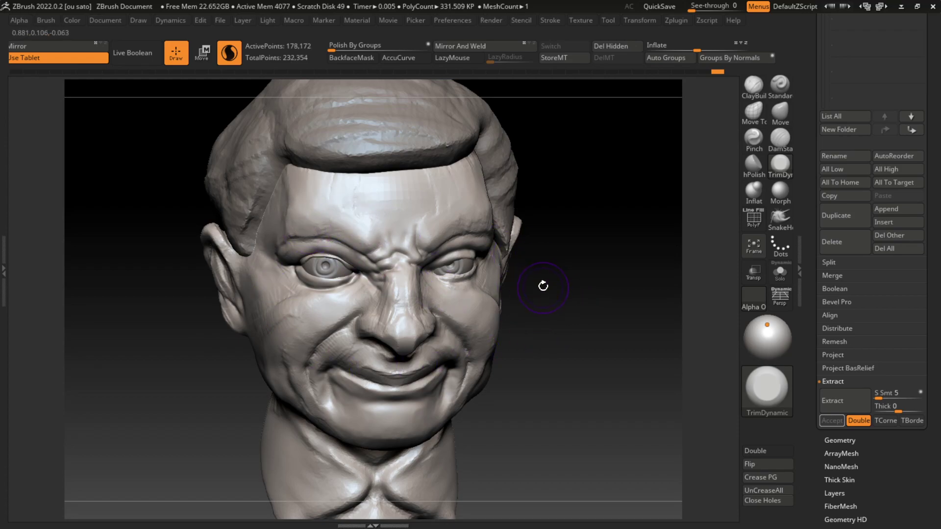
key("ctrl+z")
Carve a crease under the right eye at brush size about 70, then mask the brow
left_click(780, 141)
key("s")
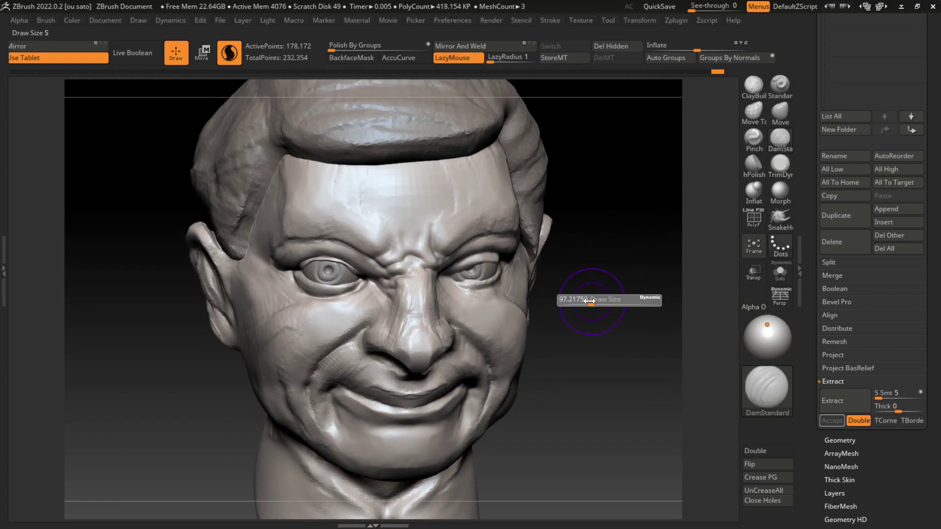
left_click_drag(586, 301, 575, 301)
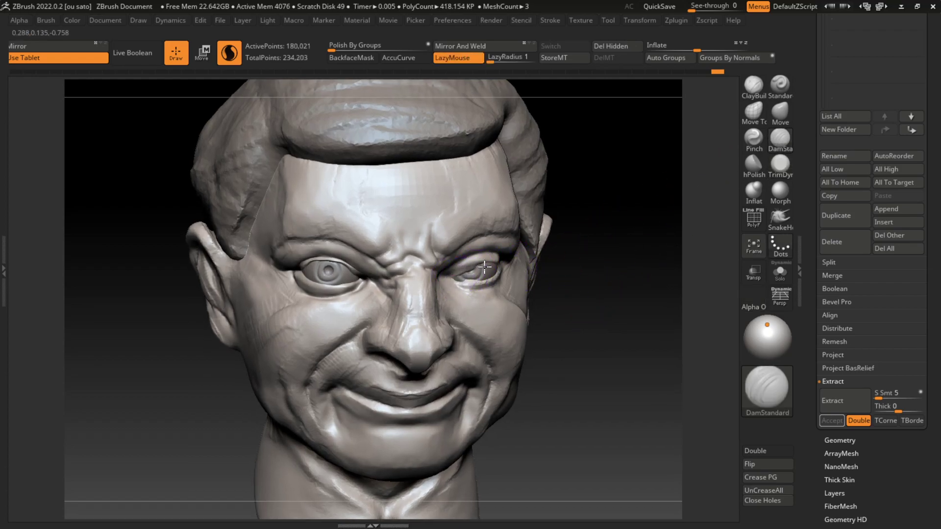
left_click_drag(459, 275, 470, 269)
key("ctrl+z")
key("ctrl+shift+z")
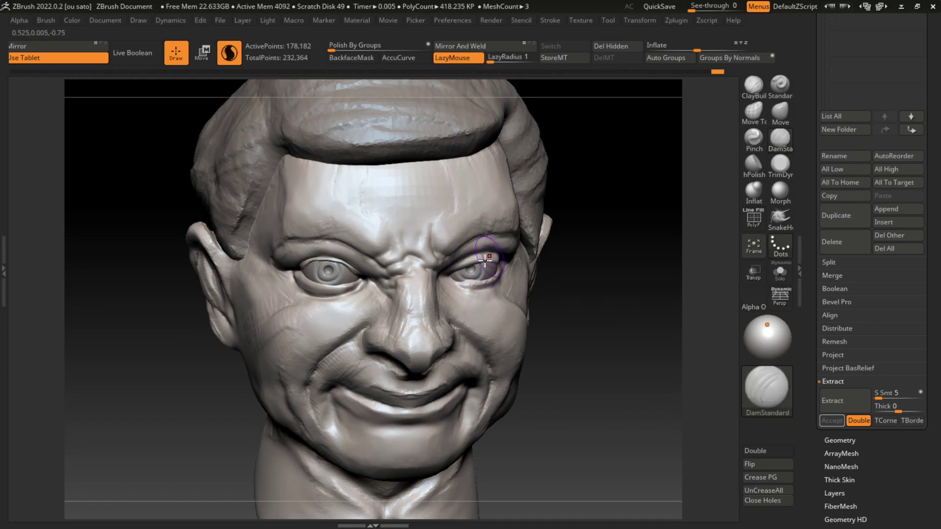
left_click_drag(534, 264, 587, 173)
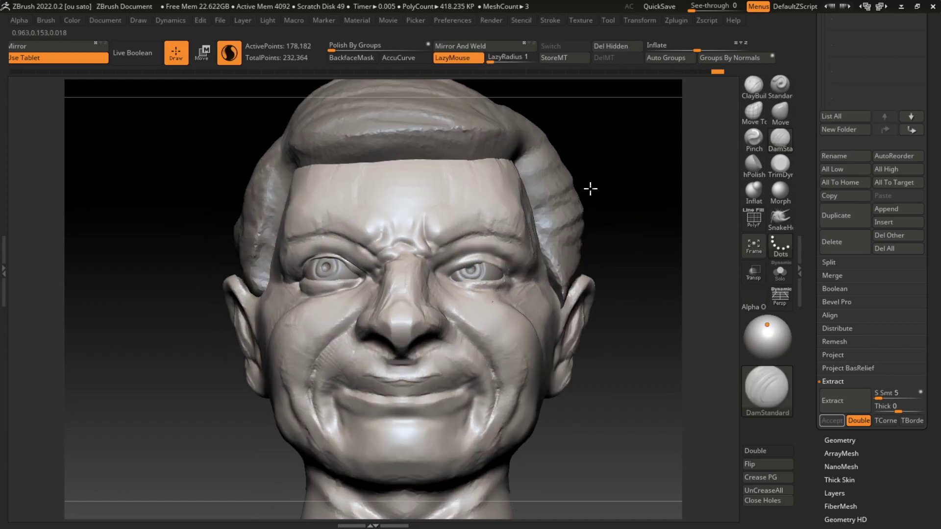
mouse_move(456, 235)
left_mouse_down("ctrl")
mouse_move(440, 237)
mouse_move(521, 245)
mouse_move(528, 261)
left_mouse_up("ctrl")
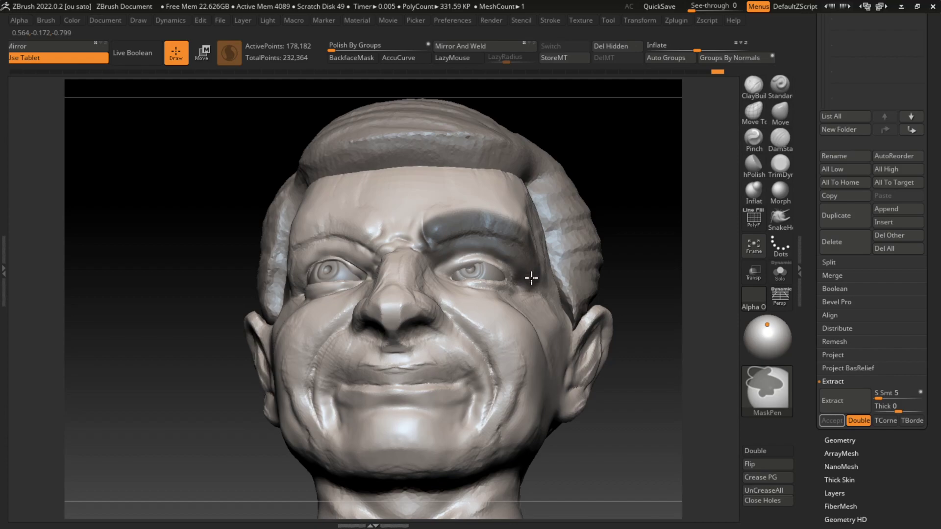
Orbit around the head to check the right eyelids, zoom out, and reselect DamStandard
mouse_move(657, 216)
left_mouse_down()
mouse_move(657, 300)
mouse_move(489, 281)
left_mouse_up()
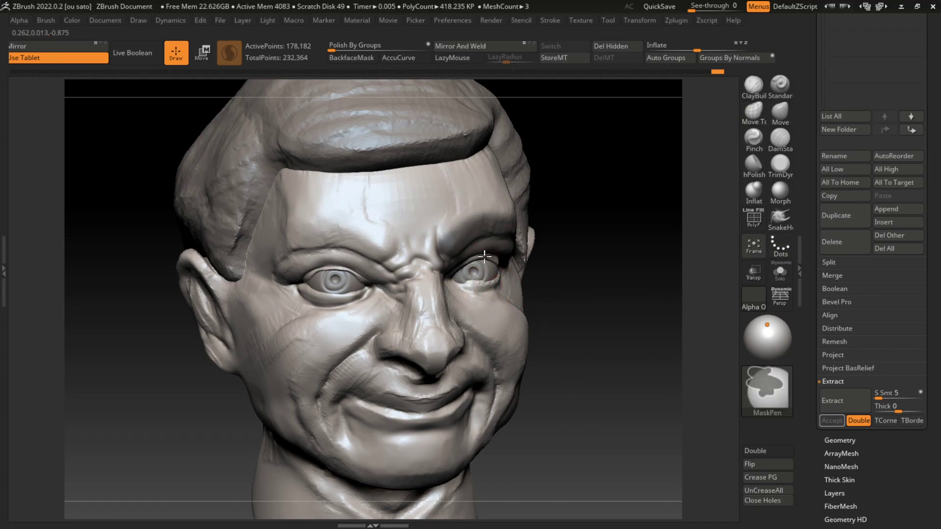
key("ctrl")
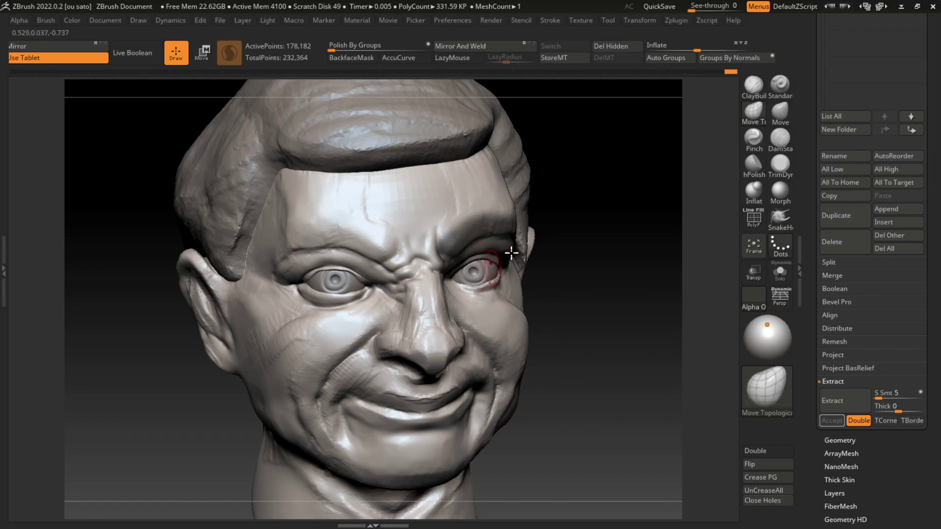
left_click_drag(563, 270, 549, 273)
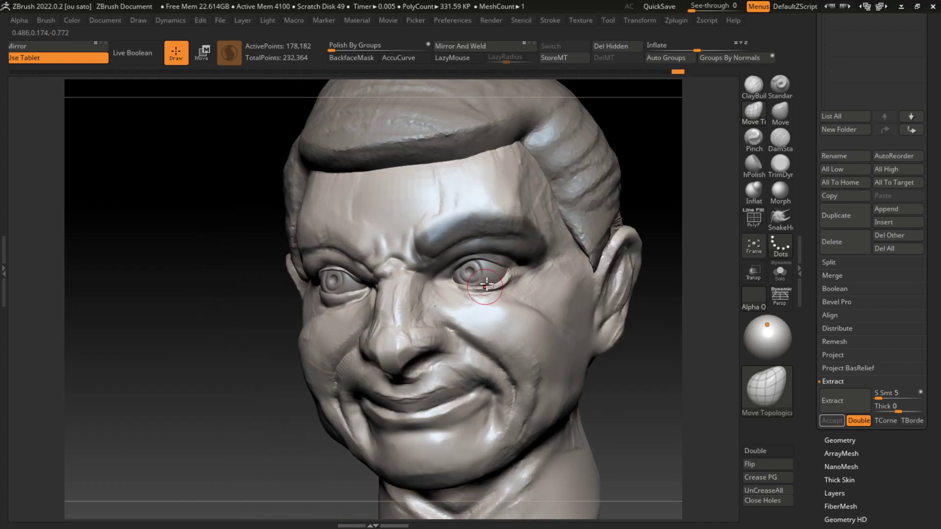
mouse_move(642, 181)
left_mouse_down()
mouse_move(672, 193)
mouse_move(629, 226)
mouse_move(504, 287)
left_mouse_up()
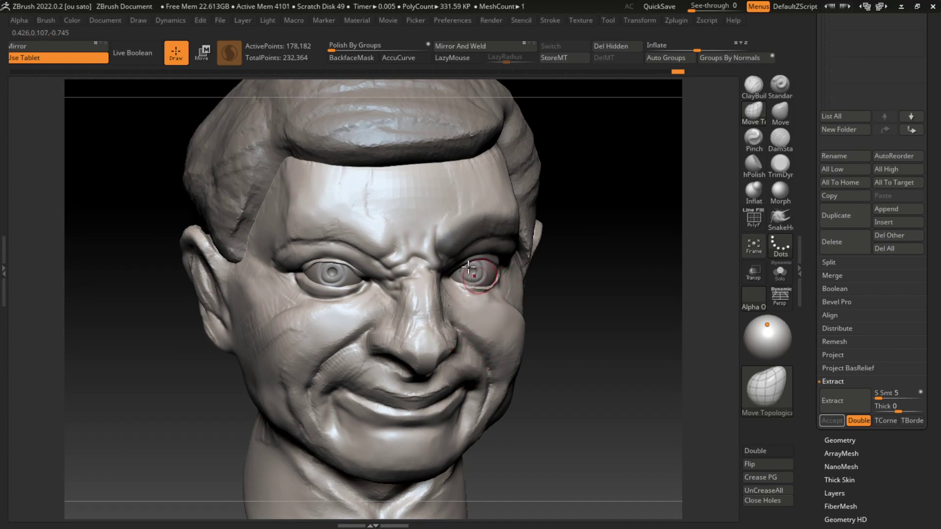
mouse_move(603, 479)
left_mouse_down("alt")
mouse_move(551, 412)
mouse_move(579, 447)
left_mouse_up("alt")
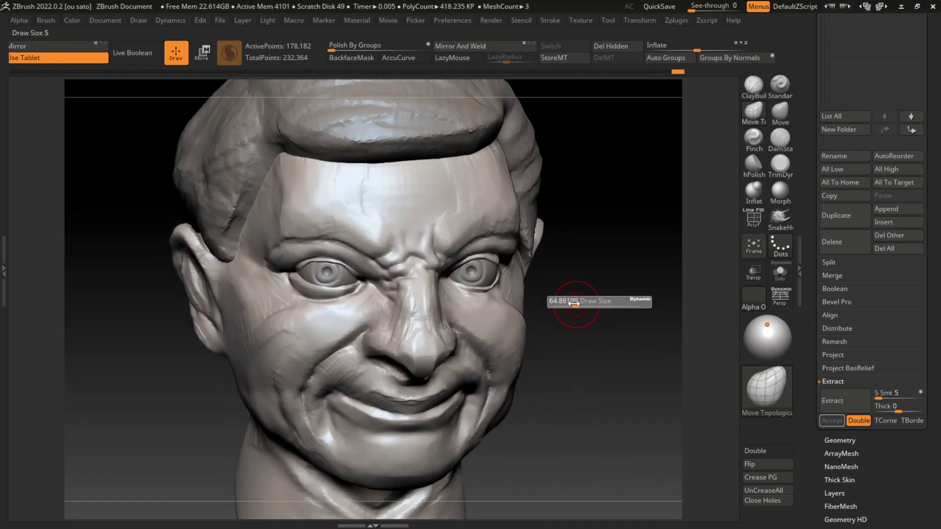
left_click(780, 139)
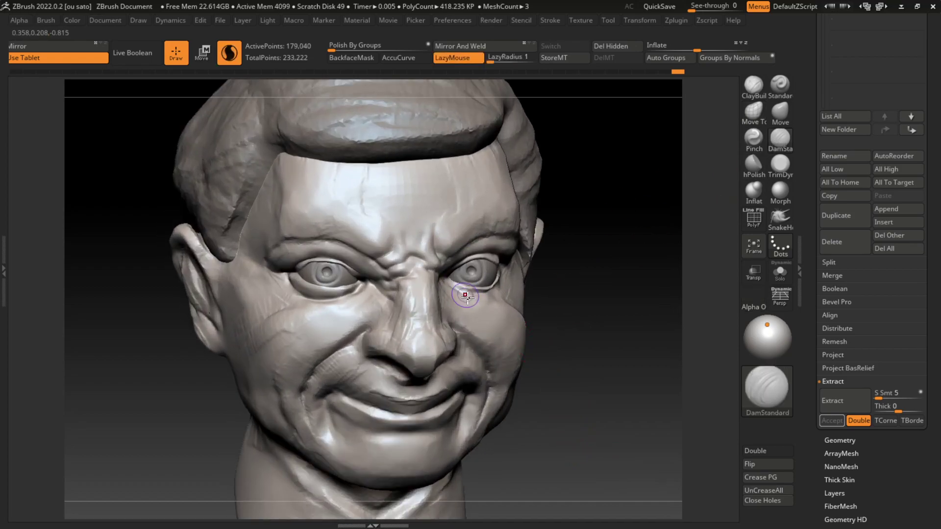
Carve a crease under the right eye and build up the temple beside it with ClayBuildup
mouse_move(465, 296)
left_mouse_down()
mouse_move(447, 284)
mouse_move(486, 291)
left_mouse_up()
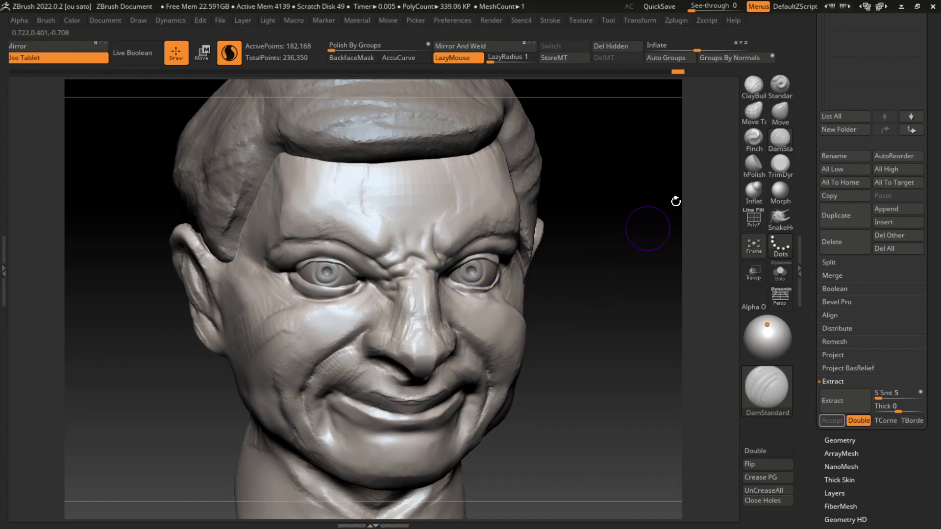
key("b")
key("c")
key("b")
left_click_drag(505, 245, 499, 290)
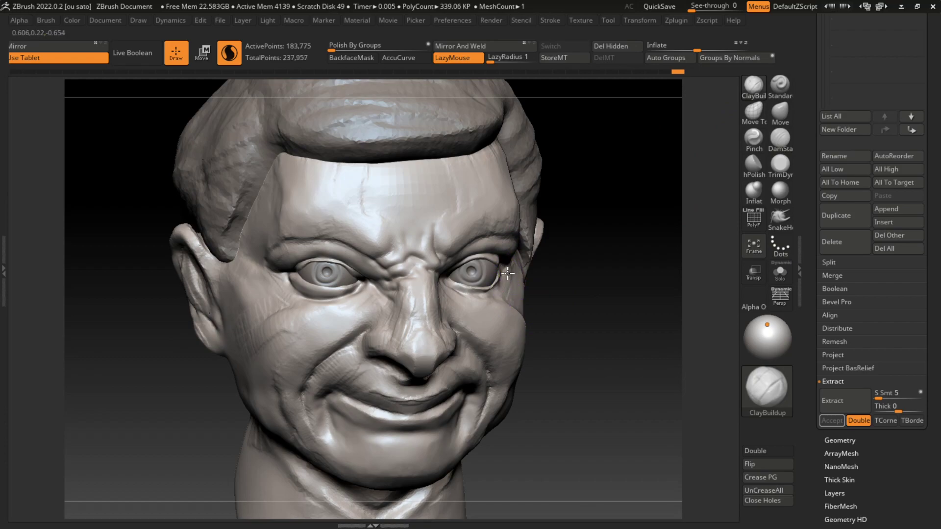
left_click_drag(597, 263, 510, 265)
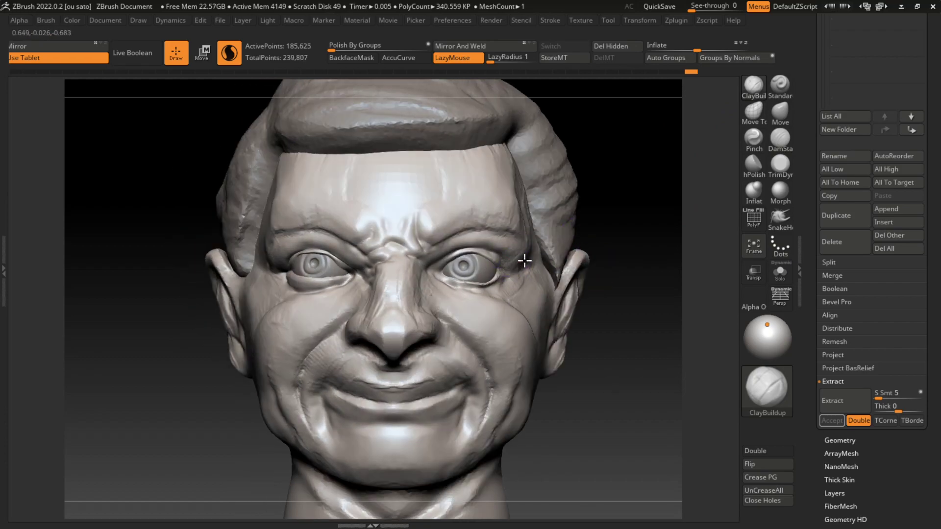
mouse_move(529, 253)
left_mouse_down()
mouse_move(630, 315)
mouse_move(597, 294)
mouse_move(598, 374)
left_mouse_up()
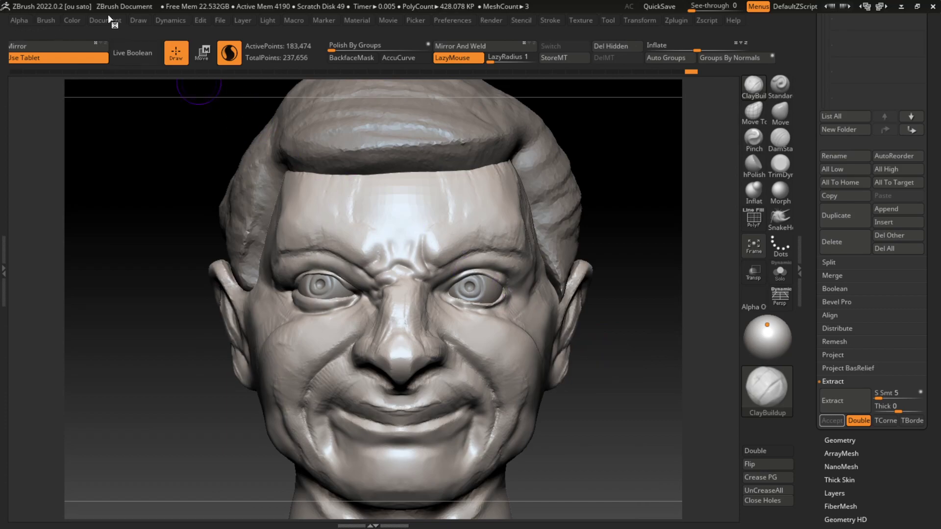
left_click(109, 18)
left_click(80, 407)
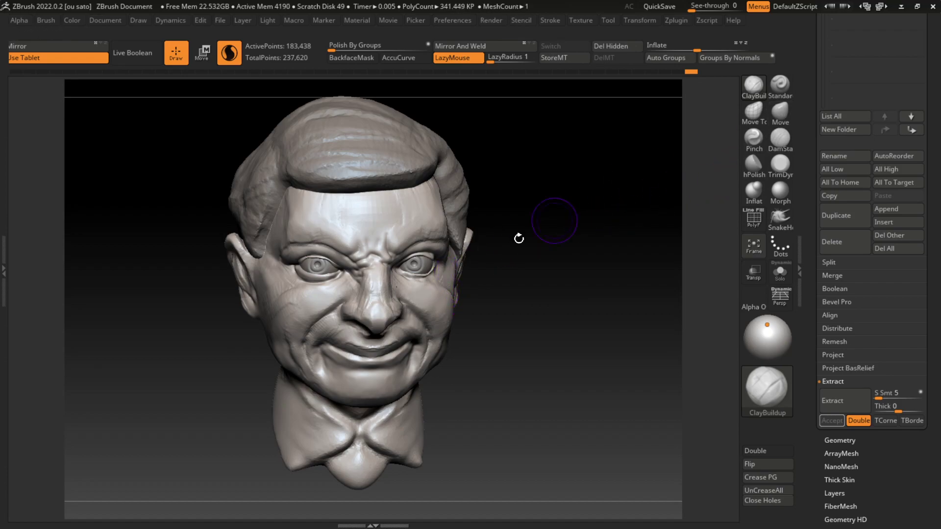
Mask beside the right eye, try lifting the cheek with Move, then undo the lift
key("ctrl")
left_click_drag(410, 278, 402, 269, "ctrl")
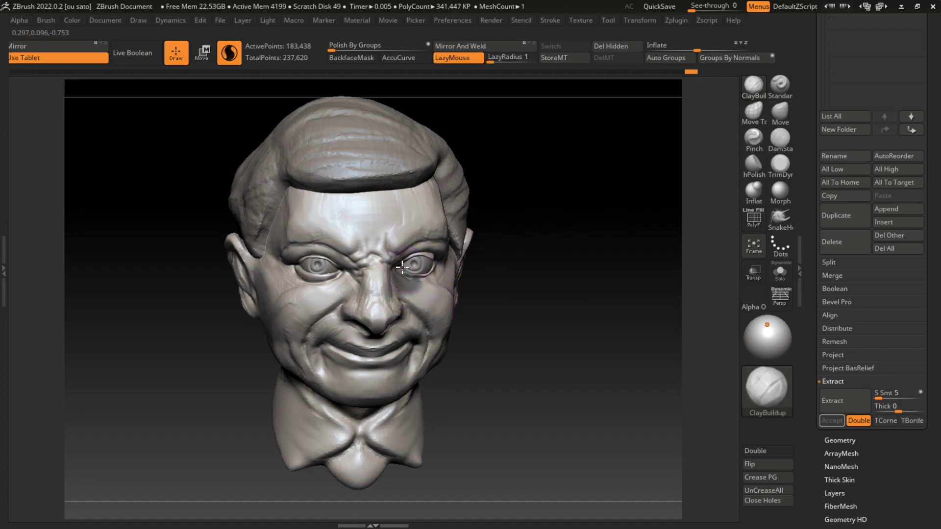
key("b")
key("m")
key("v")
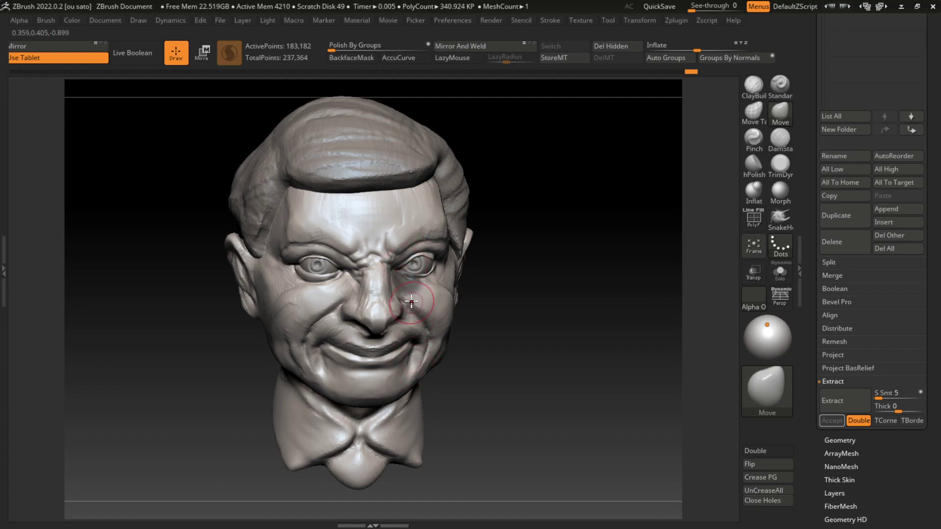
left_click_drag(415, 299, 414, 274)
key("ctrl+z")
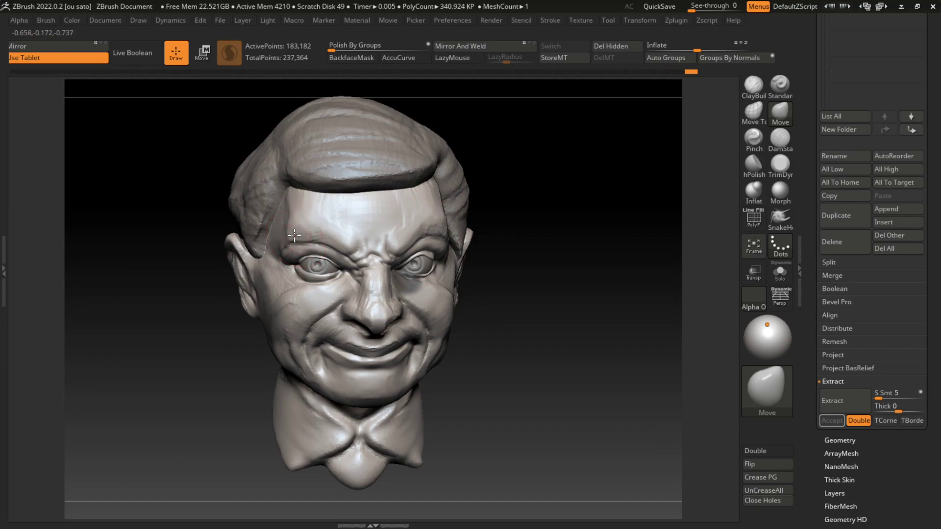
key("b")
key("d")
key("s")
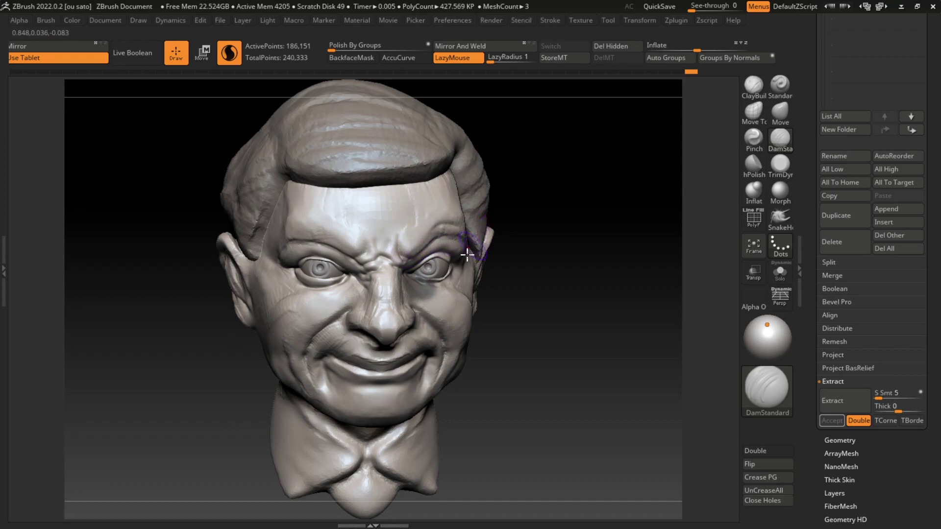
From a front view, carve a DamStandard crease above the right brow
key("s")
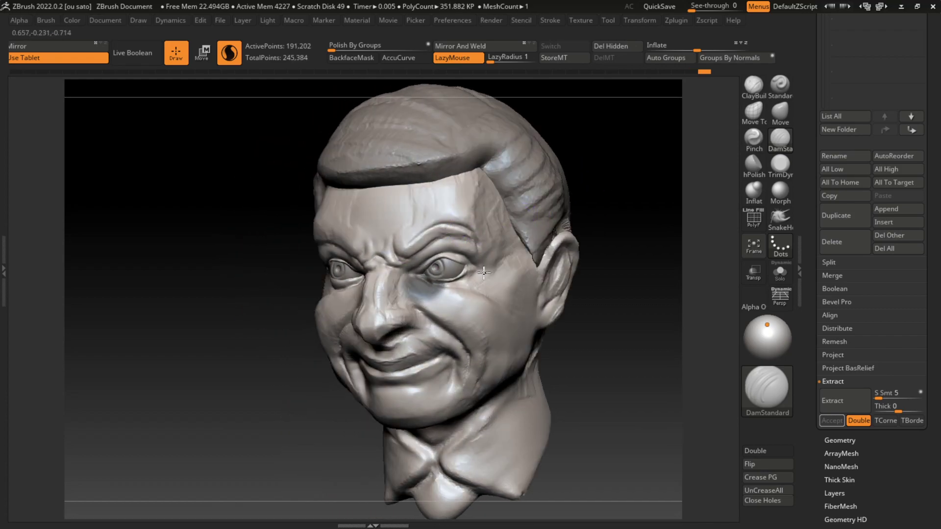
mouse_move(588, 245)
left_mouse_down()
mouse_move(609, 218)
mouse_move(588, 260)
left_mouse_up()
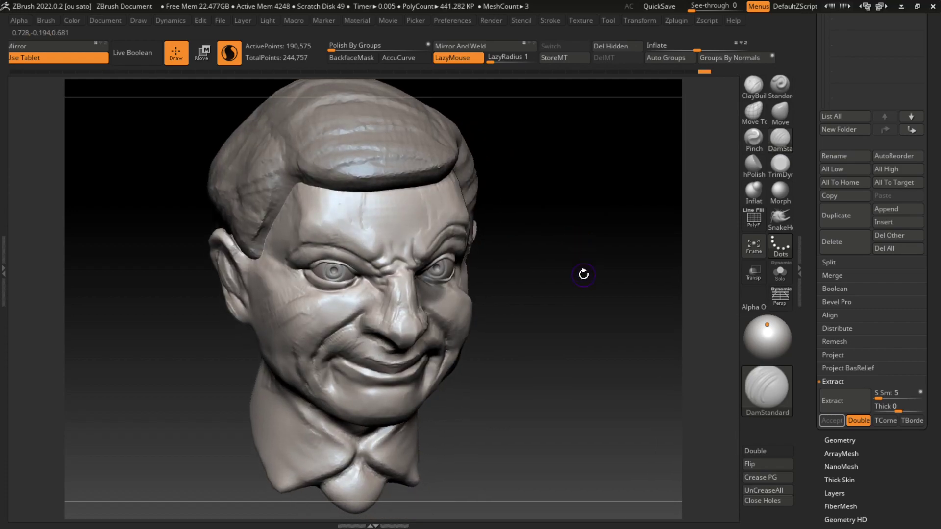
left_click(105, 21)
left_click(147, 422)
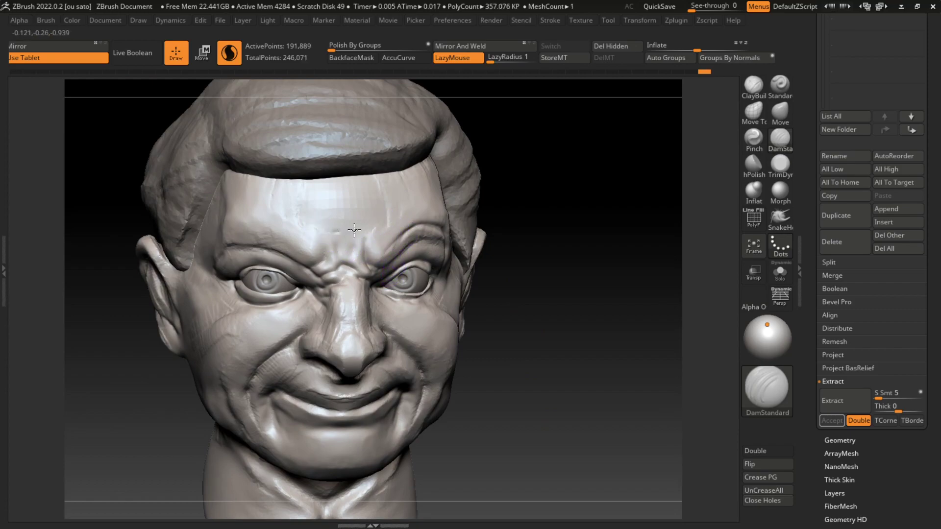
left_click_drag(438, 207, 387, 227)
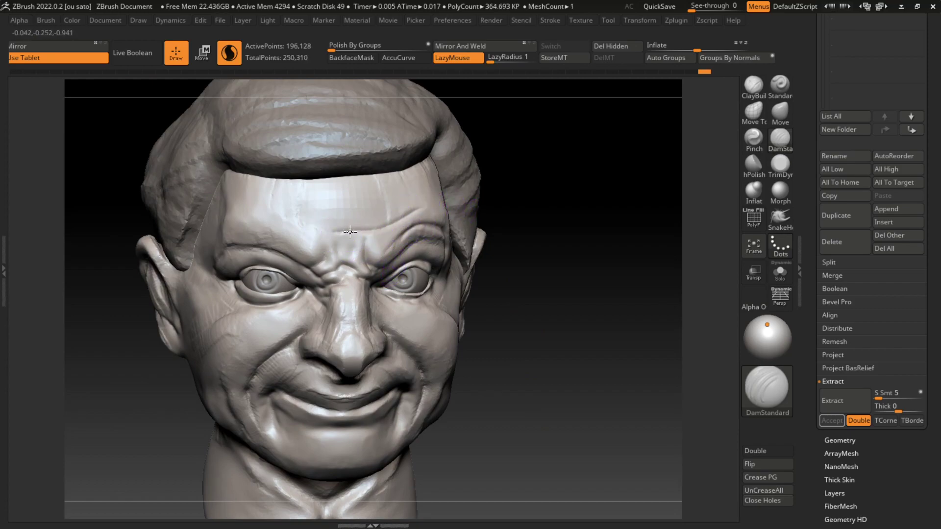
Carve and deepen the frown crease between the brows, plus wrinkles along the left brow
mouse_move(441, 215)
left_mouse_down()
mouse_move(403, 219)
mouse_move(453, 219)
left_mouse_up()
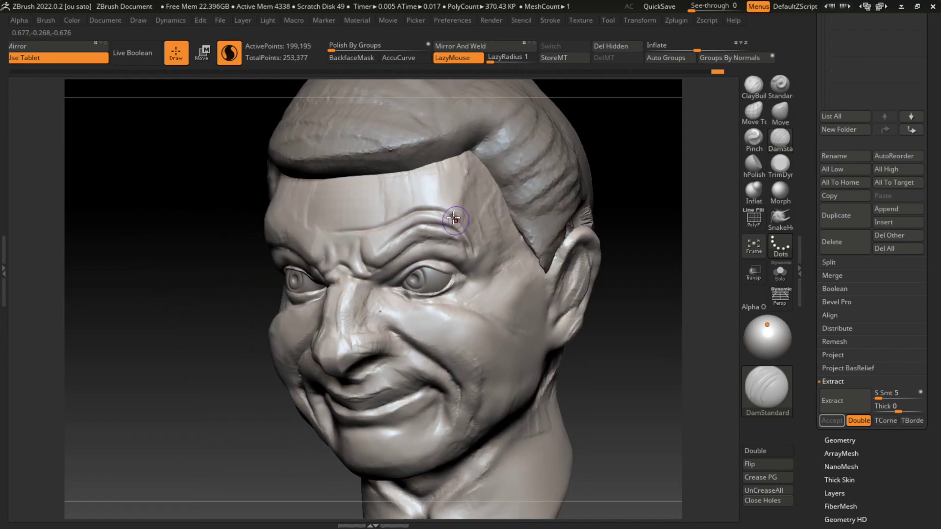
left_click_drag(577, 220, 634, 216)
mouse_move(663, 294)
left_mouse_down()
mouse_move(634, 273)
mouse_move(597, 336)
mouse_move(639, 361)
mouse_move(639, 321)
mouse_move(480, 255)
left_mouse_up()
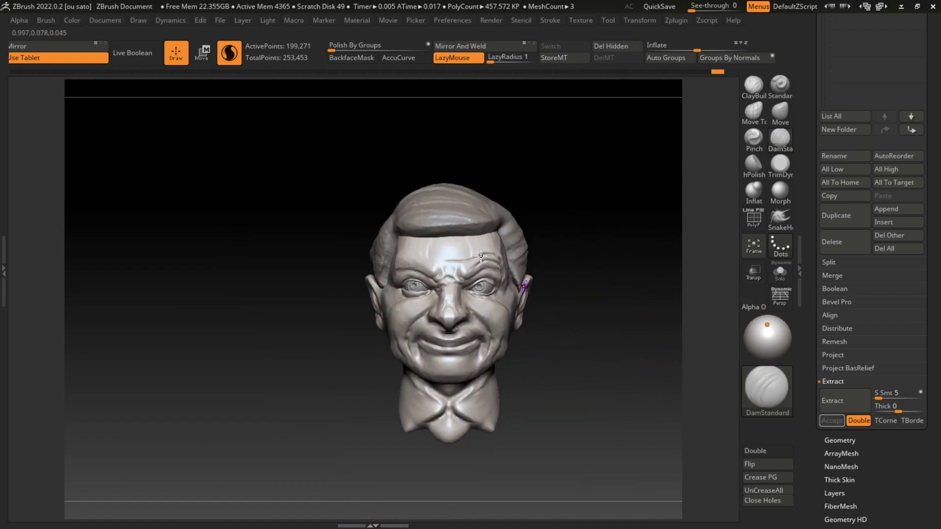
left_click(105, 20)
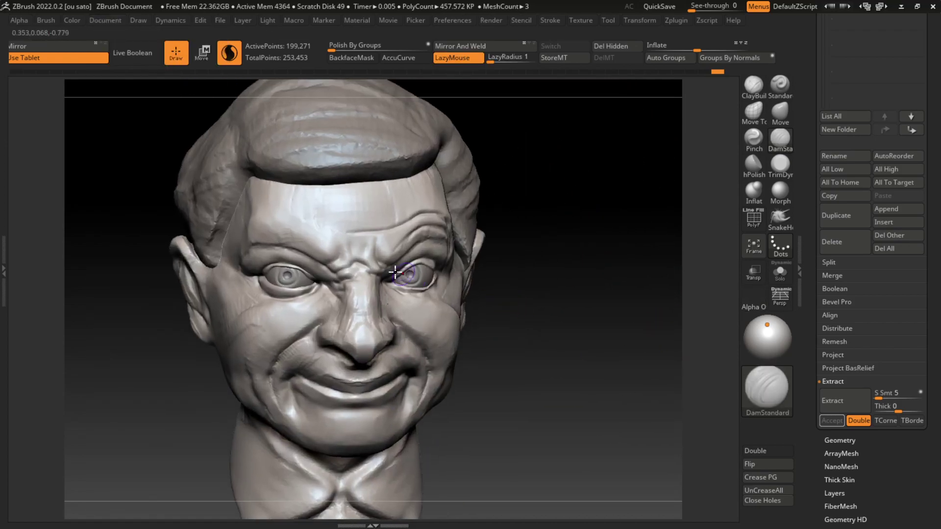
mouse_move(400, 269)
left_mouse_down()
mouse_move(336, 223)
mouse_move(276, 216)
left_mouse_up()
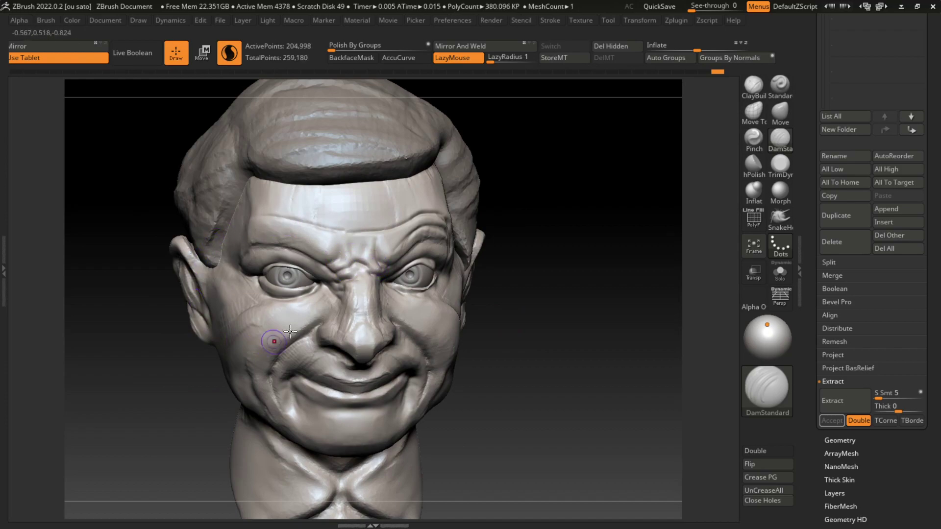
left_click_drag(327, 260, 335, 250)
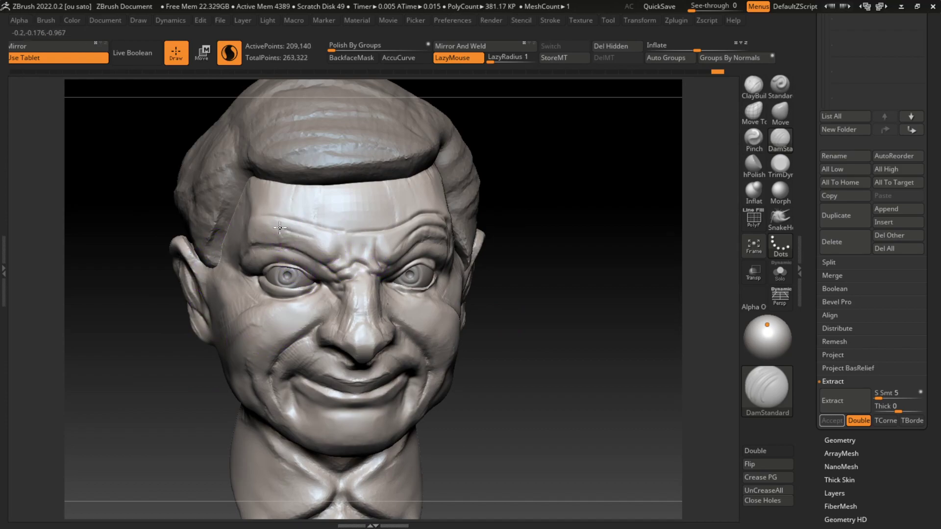
left_click_drag(257, 239, 264, 228)
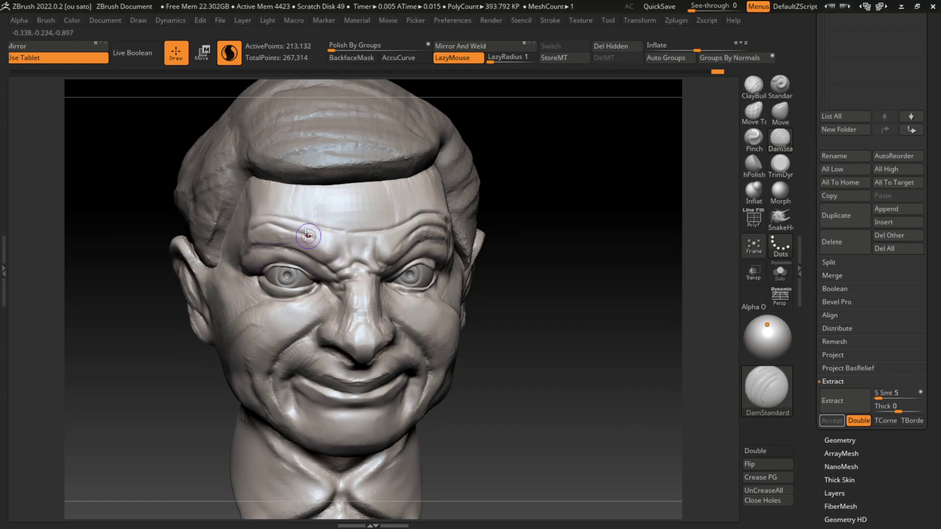
Mask along the brow, then re-carve the lip line and smooth near the mouth corner
key("ctrl")
mouse_move(336, 229)
left_mouse_down()
mouse_move(283, 220)
mouse_move(364, 257)
left_mouse_up()
key("ctrl")
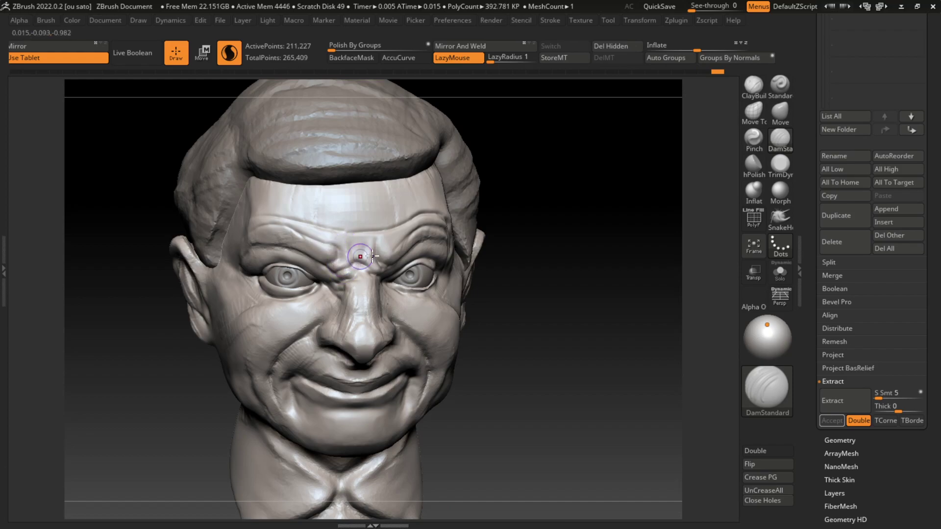
key("s")
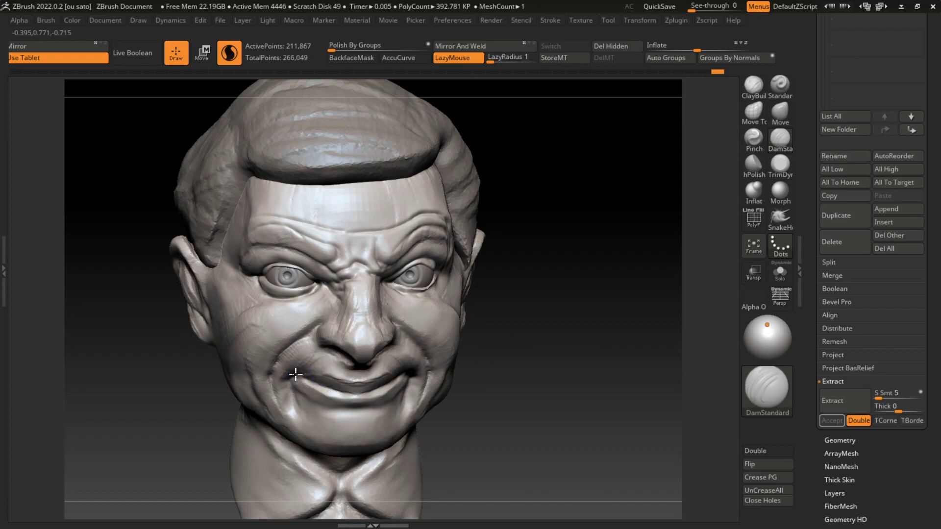
left_click_drag(295, 374, 373, 383)
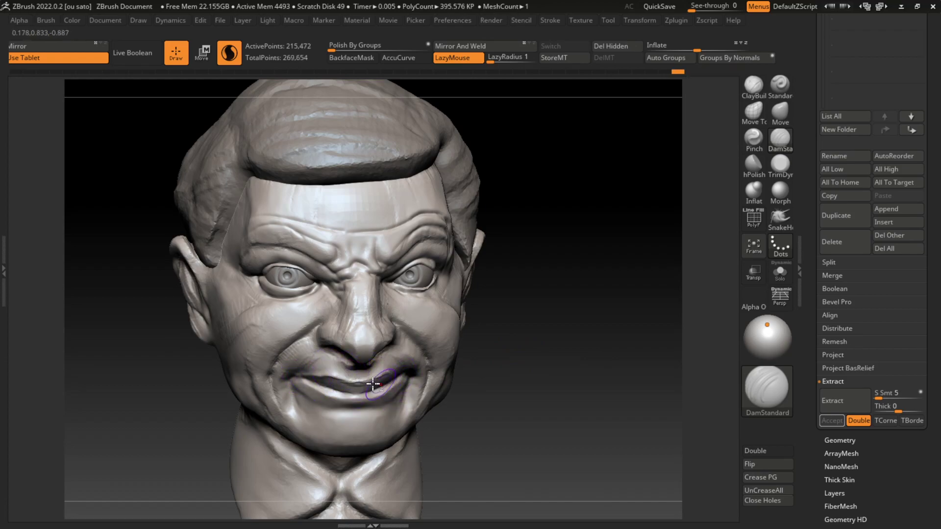
left_click_drag(526, 356, 563, 383)
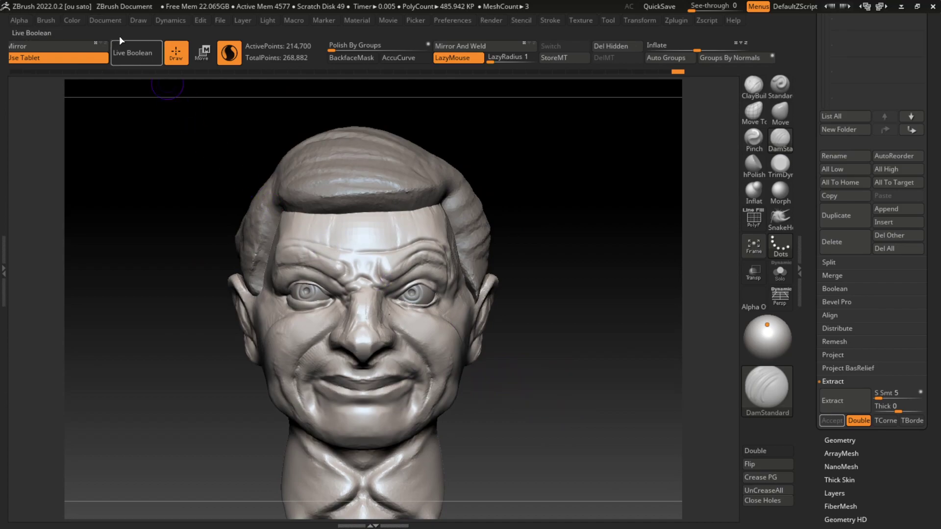
Deepen the mouth-corner crease, mask the brow and extract it as a 0.02-thick Extract1 piece
left_click_drag(444, 401, 469, 417)
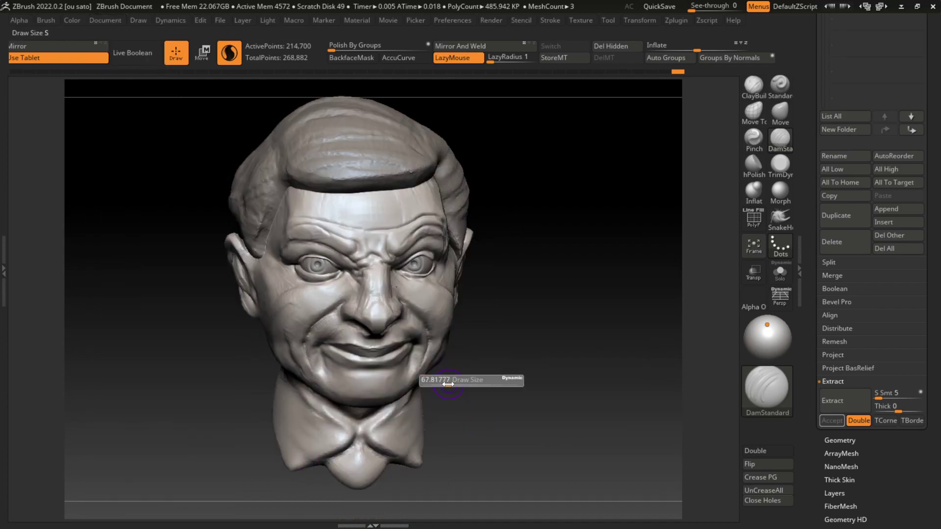
left_click_drag(309, 363, 316, 373)
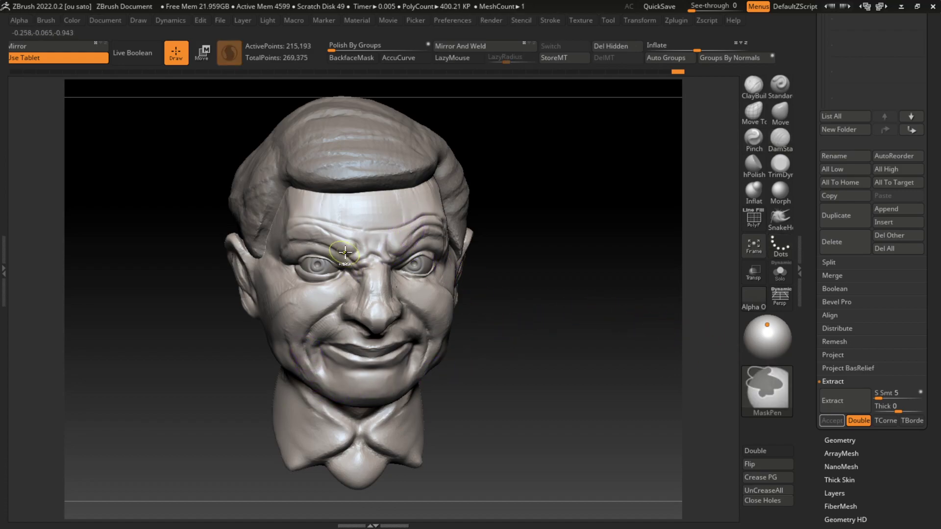
key("ctrl")
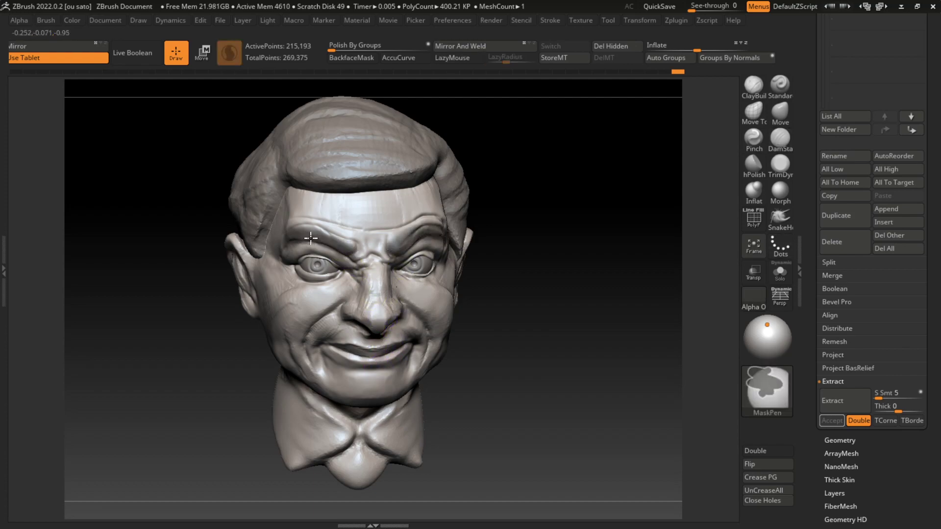
key("ctrl")
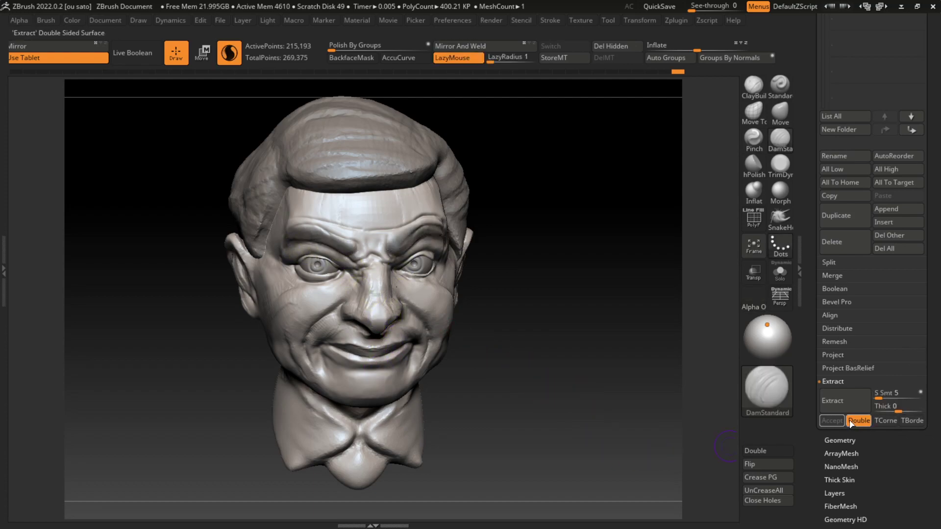
left_click(832, 420)
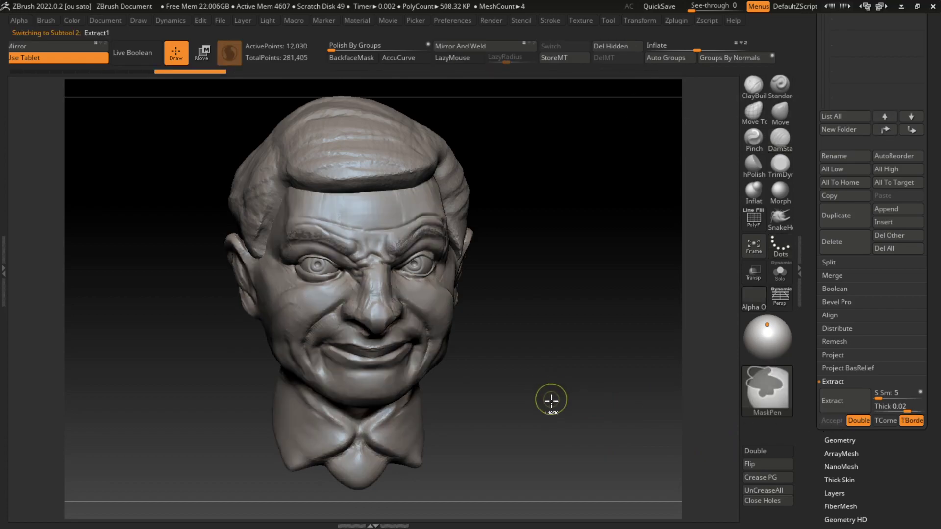
Reorient the head between front and three-quarter views using the move gizmo
left_click_drag(555, 416, 608, 350)
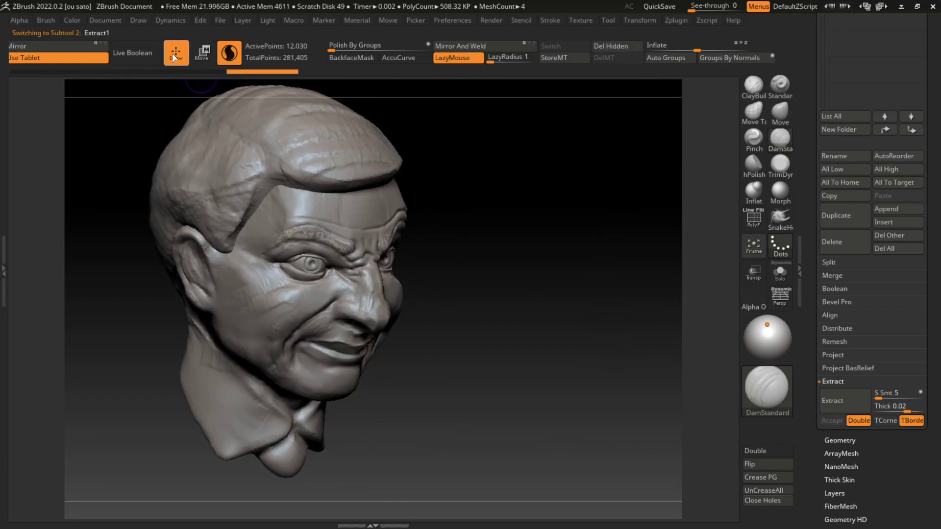
key("w")
left_click_drag(495, 289, 520, 271, "shift")
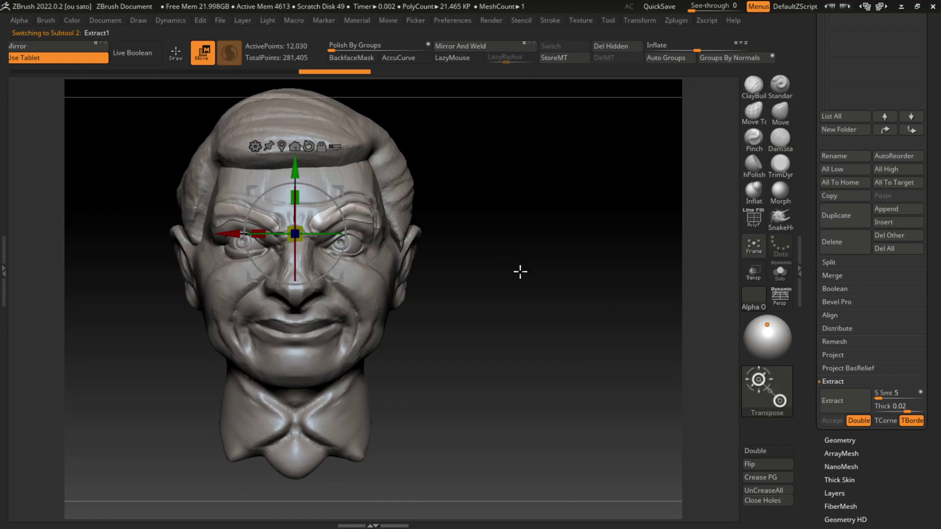
key("q")
left_click_drag(588, 310, 574, 332)
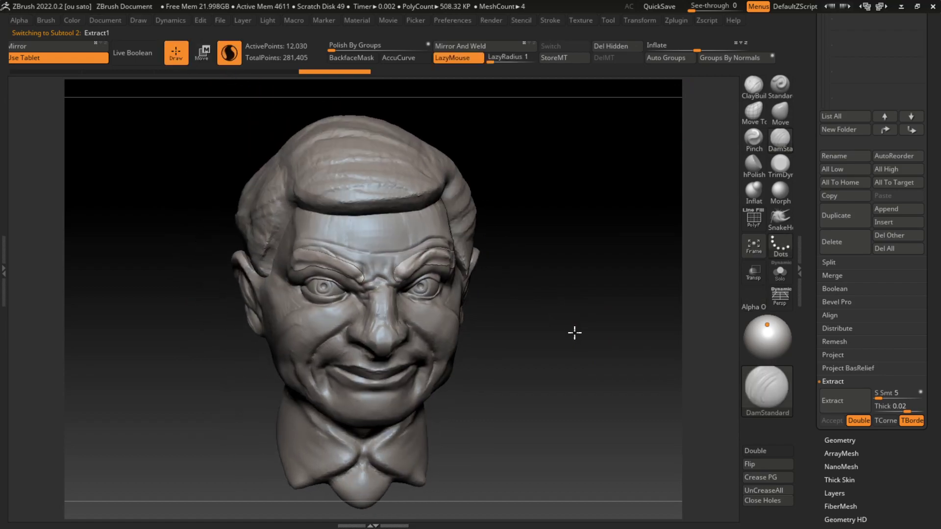
left_click(750, 87)
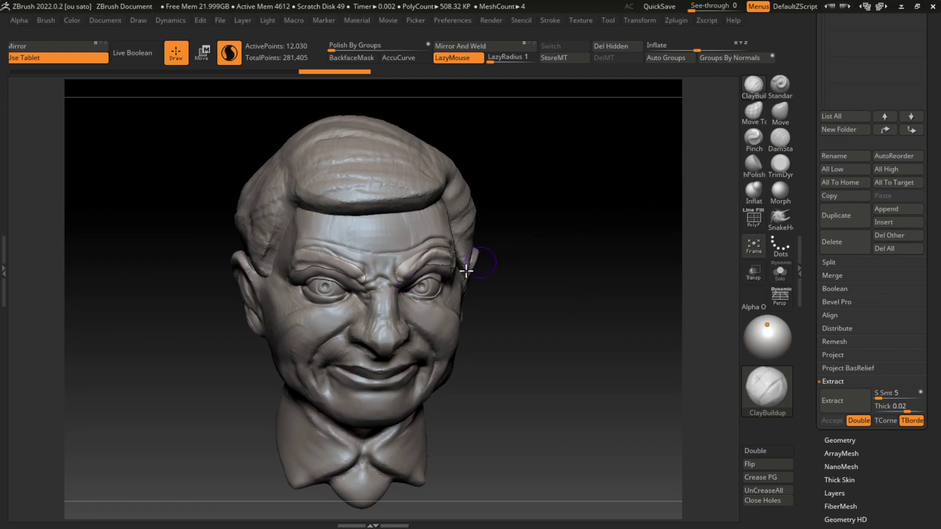
With Pinch selected, click through the brow and head subtools to choose the piece to edit
key("b")
key("p")
key("i")
left_click(401, 273, "alt")
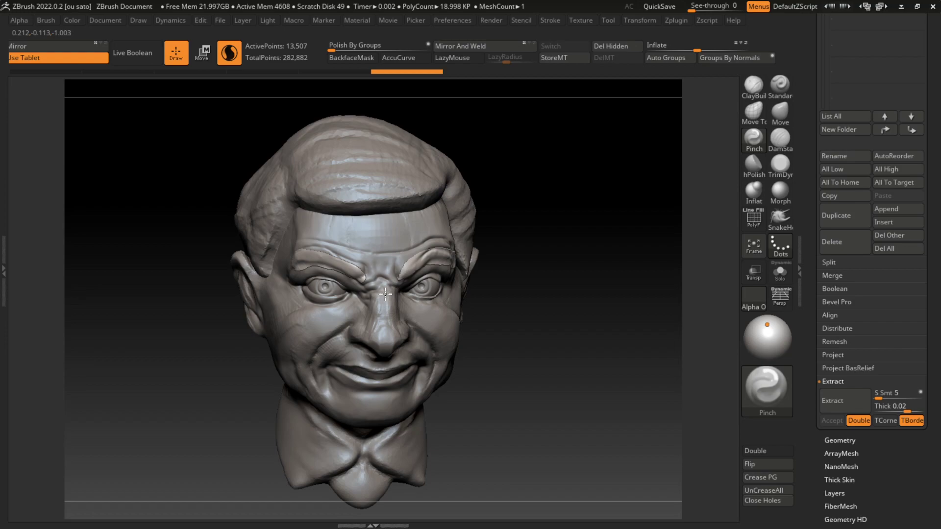
left_click(405, 269, "alt")
left_click(406, 269, "alt")
mouse_move(563, 308)
left_mouse_down()
mouse_move(551, 292)
mouse_move(733, 144)
left_mouse_up()
Snap the head to the stored front view and get the Move brush ready
left_click(754, 84)
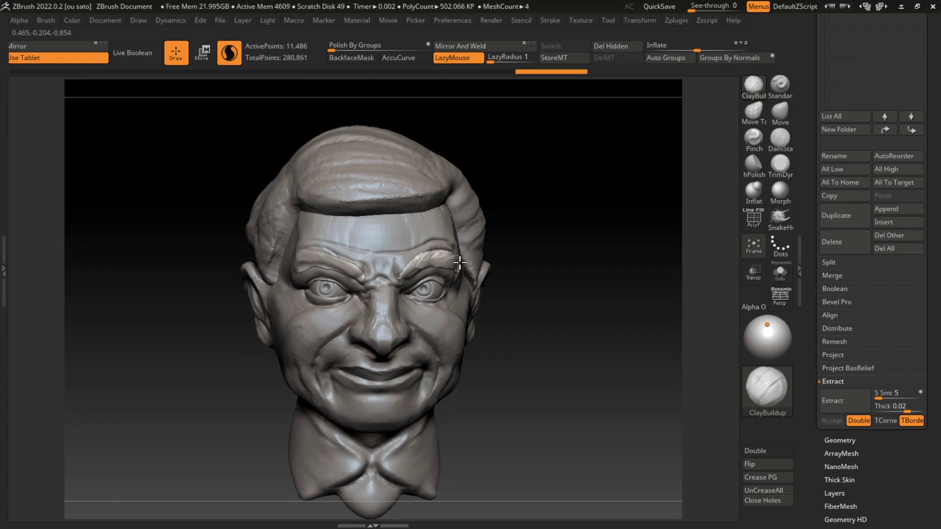
mouse_move(643, 287)
left_mouse_down()
mouse_move(553, 324)
mouse_move(252, 110)
left_mouse_up()
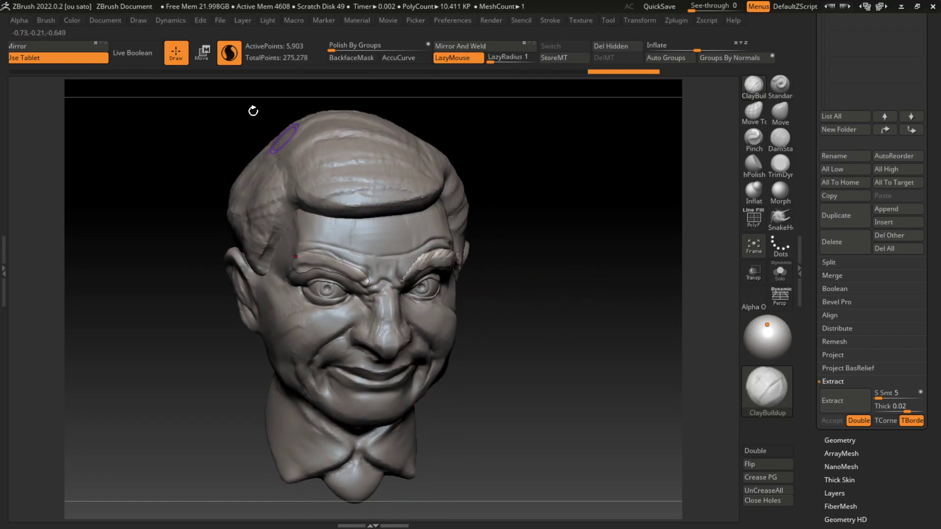
left_click(105, 21)
left_click(117, 430)
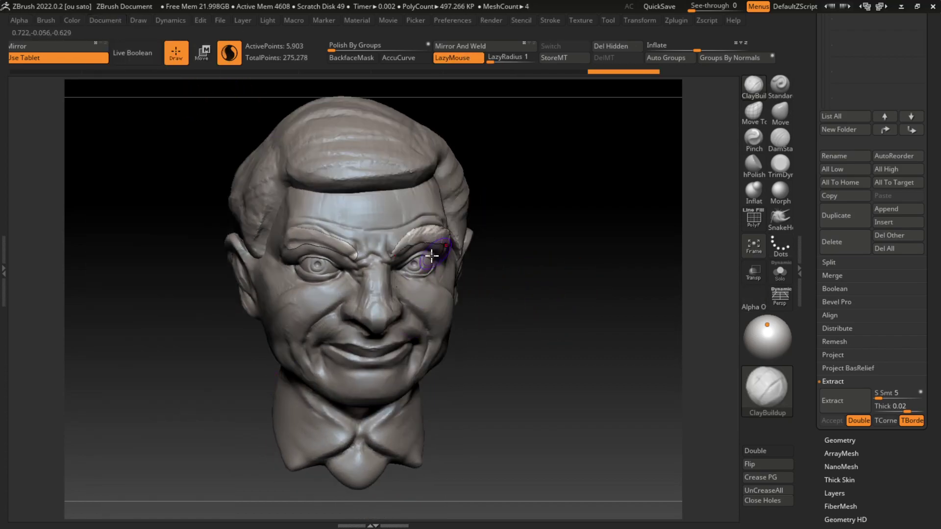
left_click_drag(515, 255, 688, 149)
key("b")
key("m")
key("v")
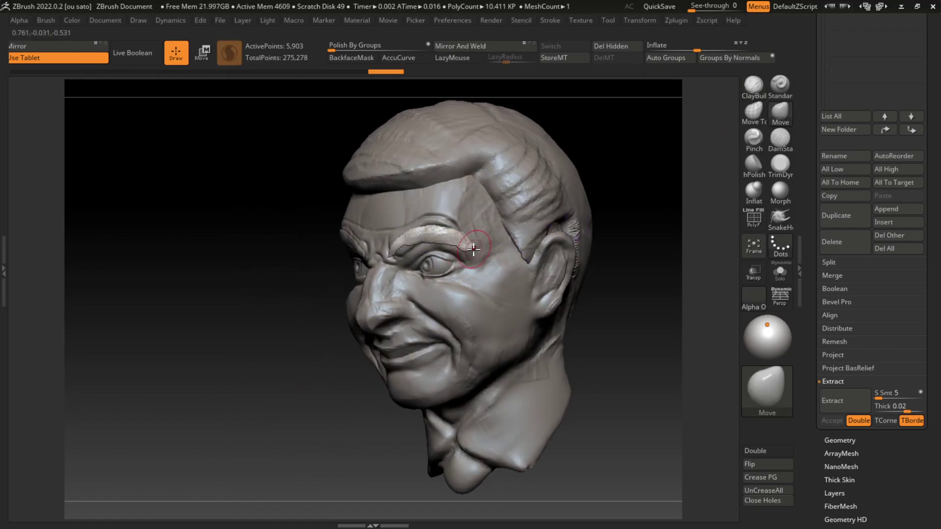
left_click_drag(617, 229, 602, 246, "shift")
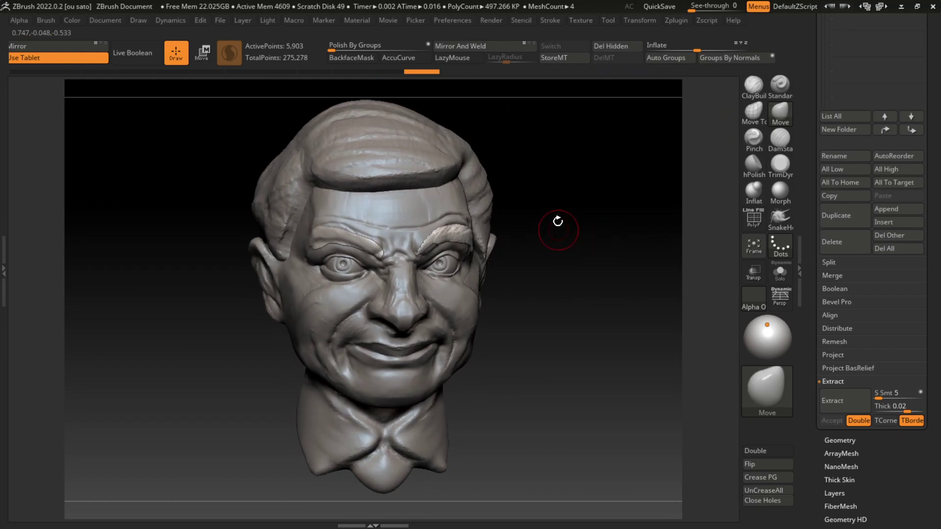
left_click(105, 20)
left_click(126, 433)
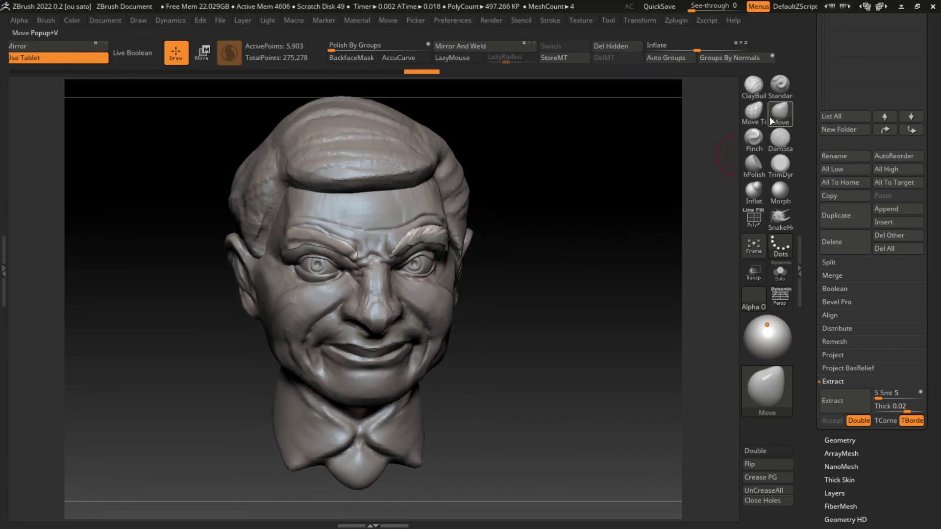
Pinch the crease between the eyes, then shape the left brow with Move and ClayBuildup
left_click(754, 138)
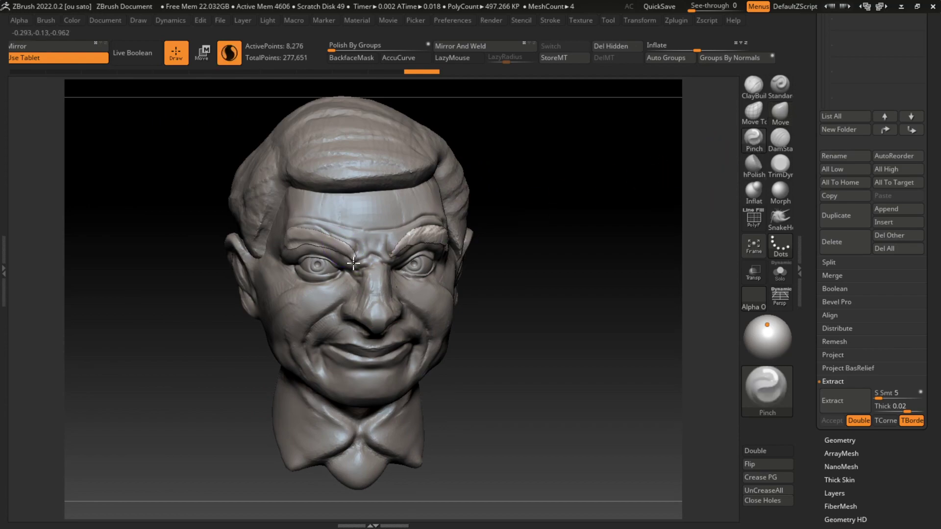
left_click_drag(353, 263, 352, 249)
left_click(782, 112)
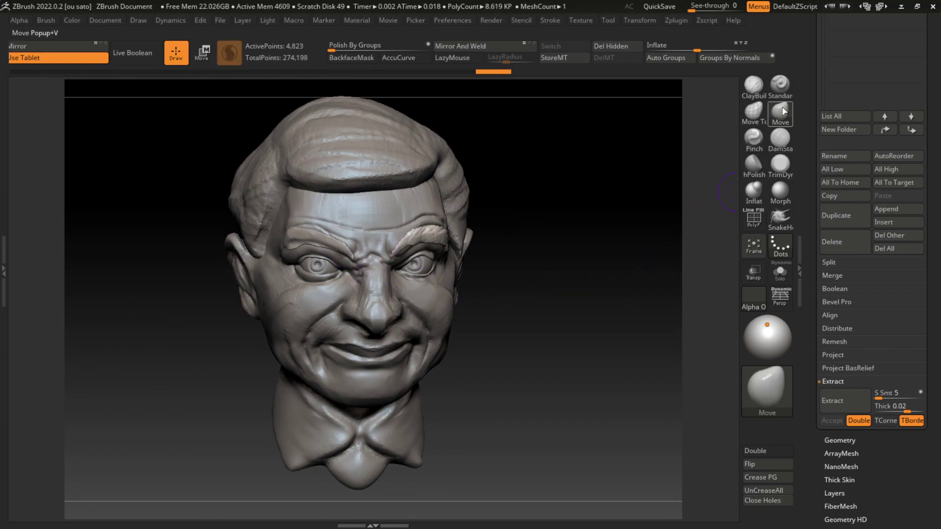
left_click_drag(362, 264, 357, 260)
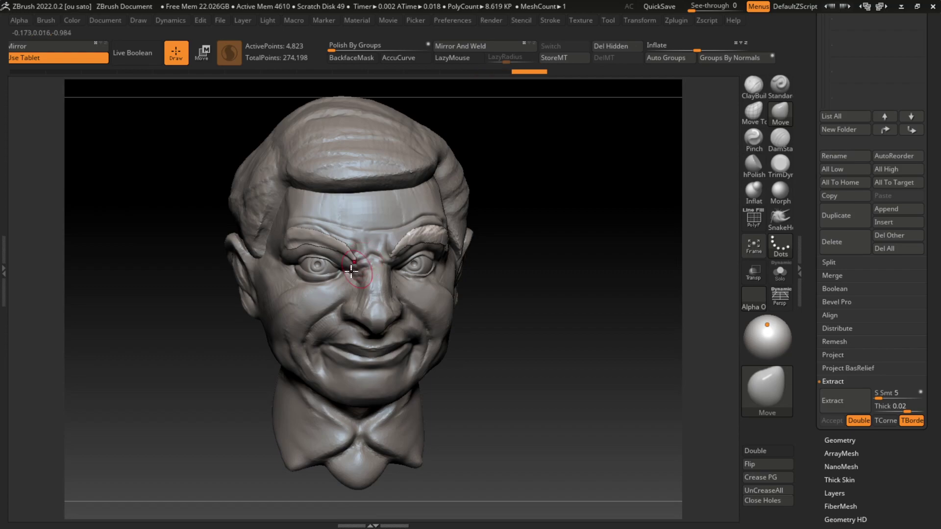
left_click(753, 85)
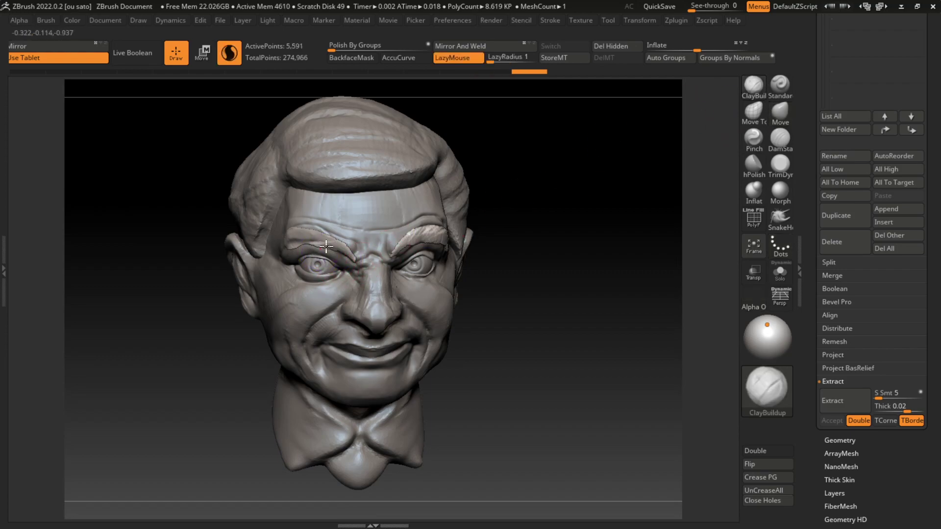
left_click_drag(307, 244, 284, 247)
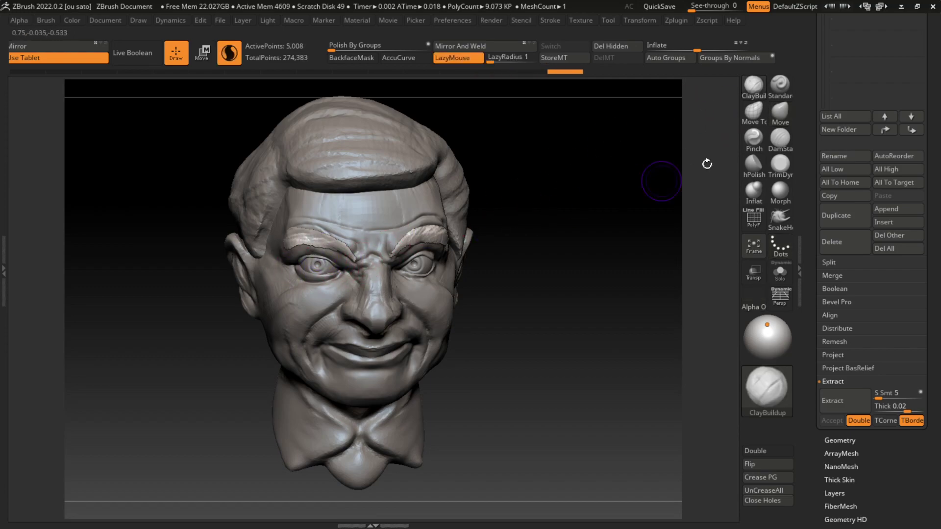
left_click(780, 112)
left_click_drag(305, 253, 297, 231)
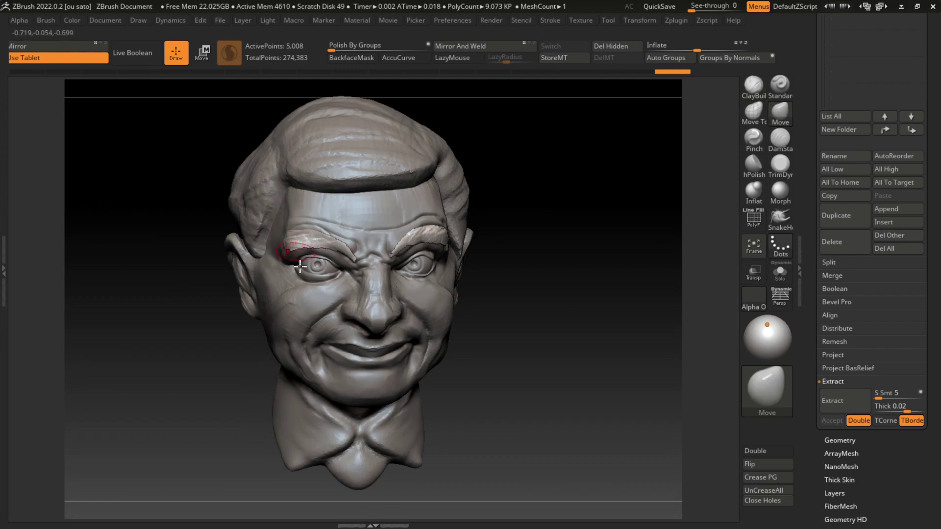
Adjust the brow, undo two edits and redo one, then make PM3D_Sphere3D1_1 active
left_click_drag(533, 194, 583, 184)
key("s")
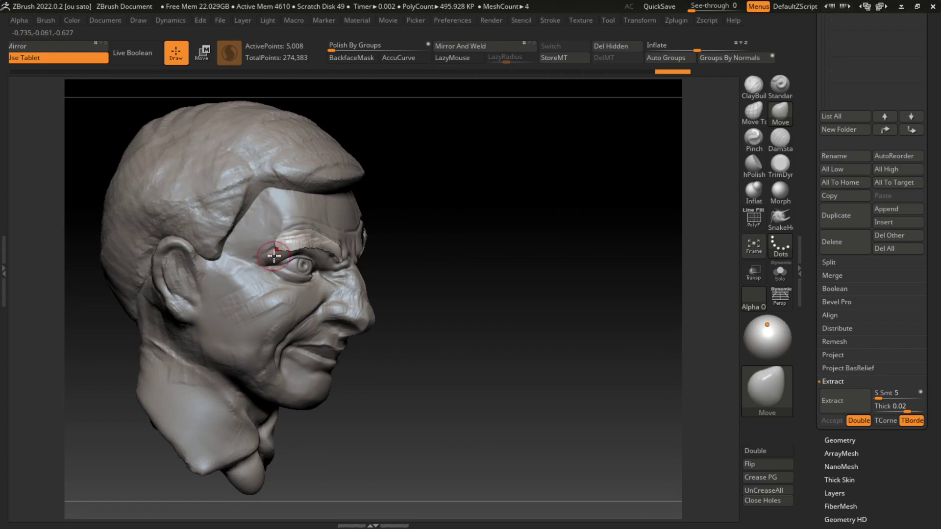
key("ctrl+z")
key("ctrl+z")
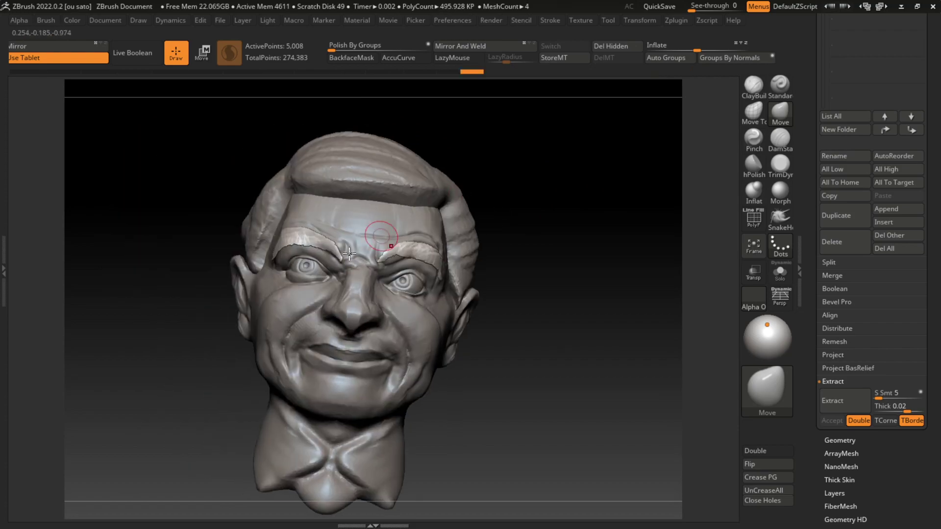
key("ctrl+z")
key("ctrl+shift+z")
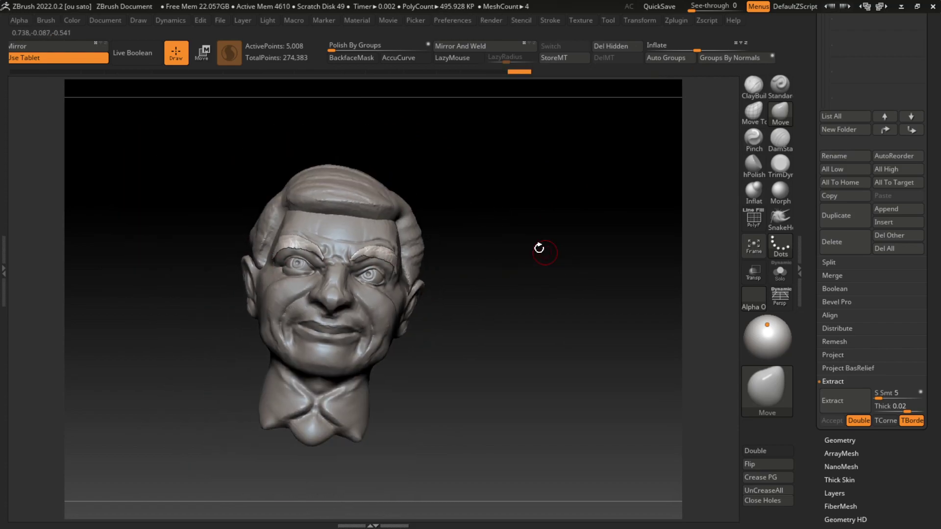
left_click(101, 21)
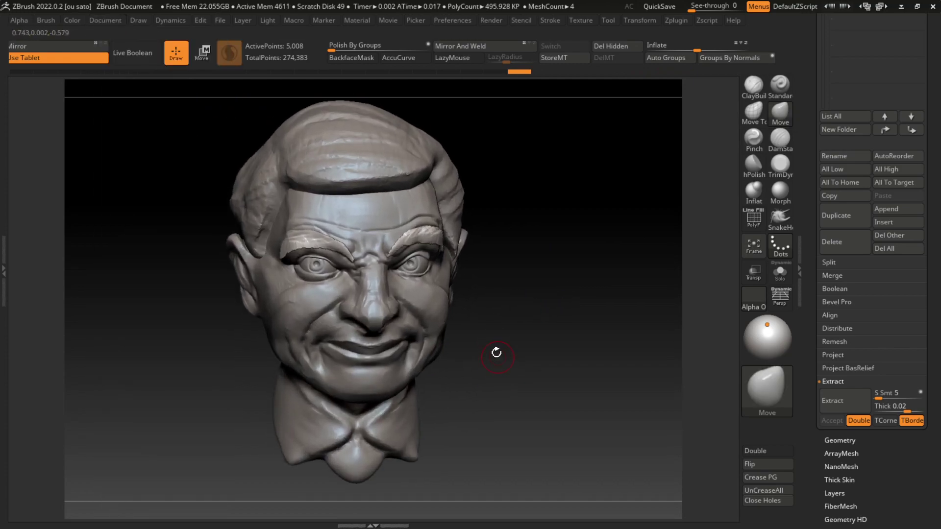
left_click_drag(498, 353, 499, 348)
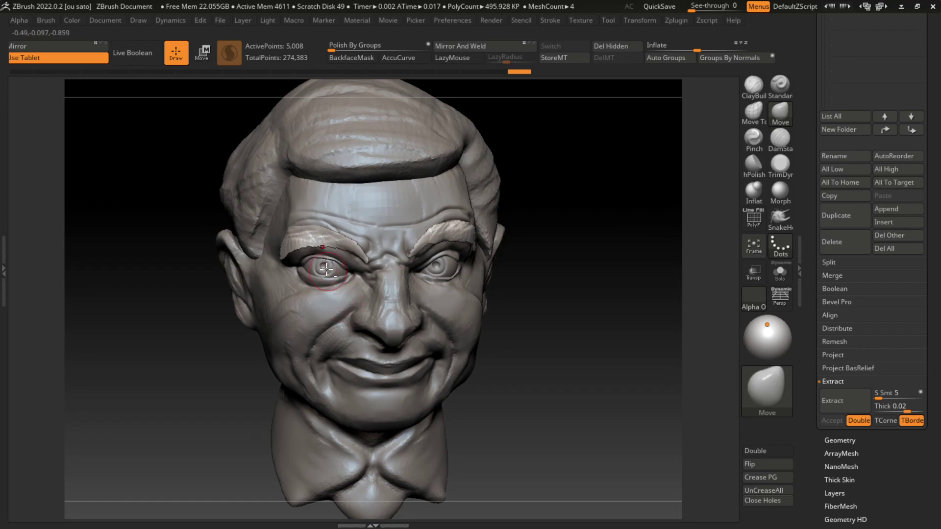
left_click(477, 363, "alt")
Enlarge the brush and snap the head to the stored front view
left_click_drag(539, 360, 568, 392, "alt")
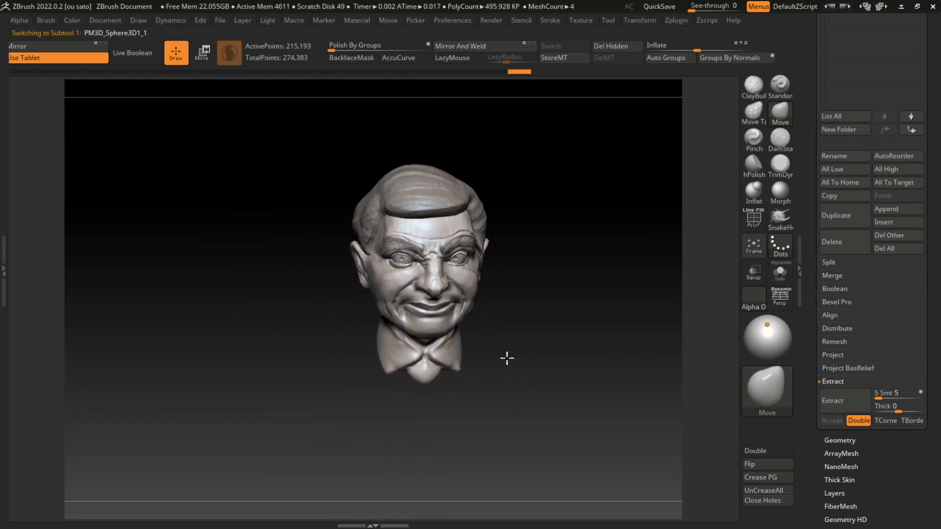
left_click_drag(554, 352, 588, 361)
key("s")
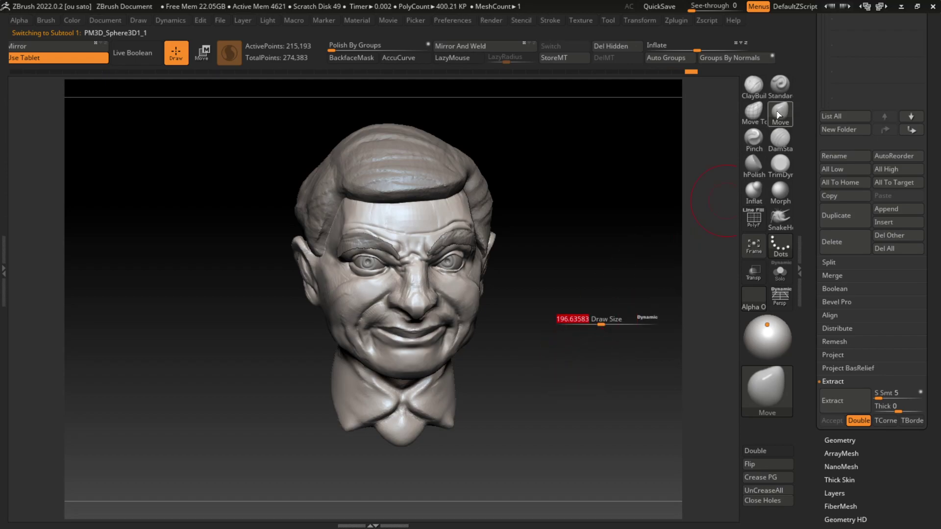
key("b")
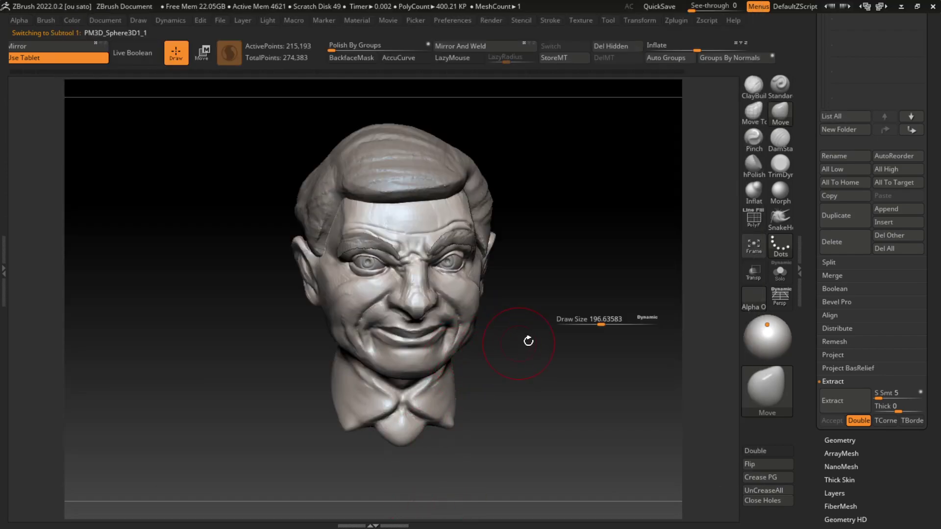
left_click_drag(529, 341, 542, 337)
left_click(105, 20)
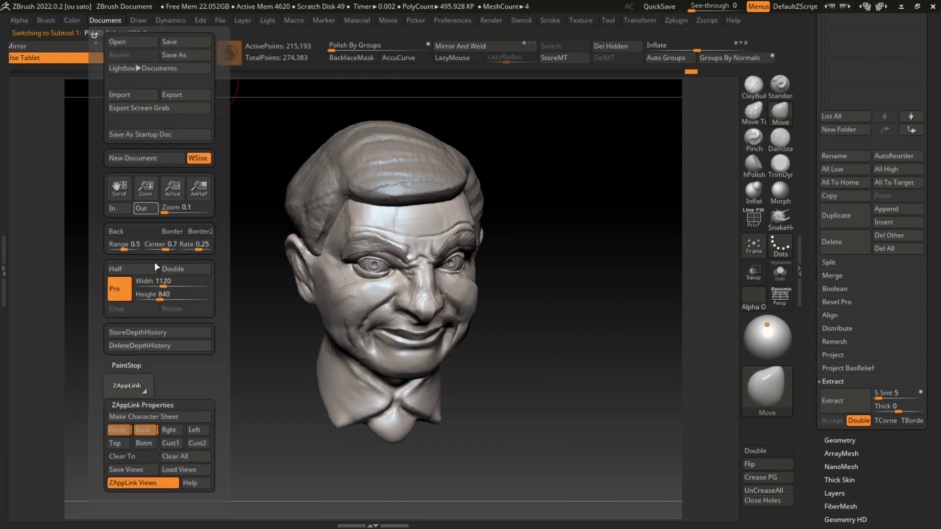
left_click(117, 430)
Carve a DamStandard cheek wrinkle, then sculpt beside the nasolabial fold with Standard
key("s")
left_click(781, 140)
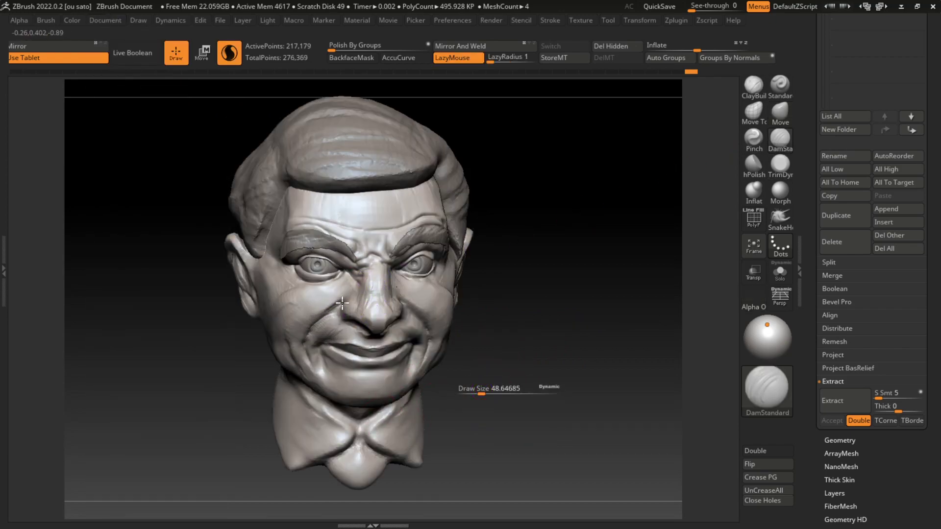
left_click_drag(343, 303, 343, 303)
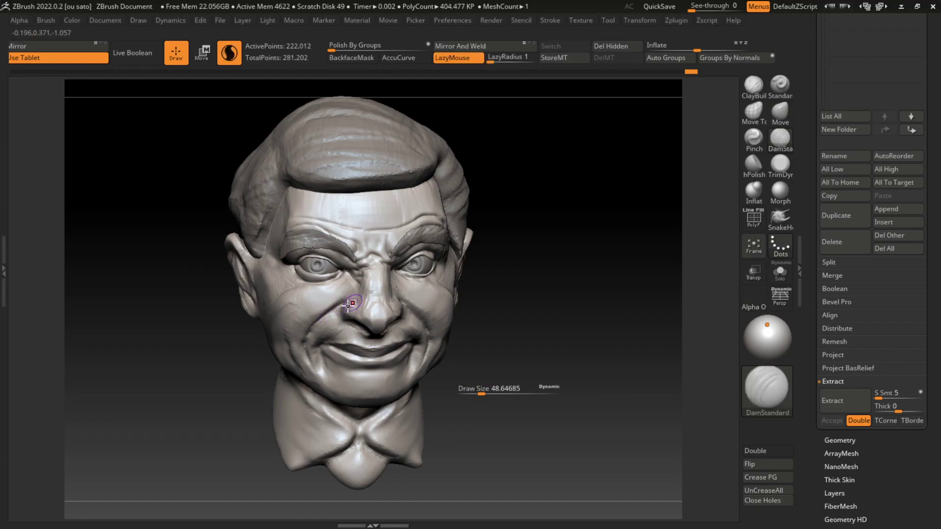
key("b")
key("s")
key("t")
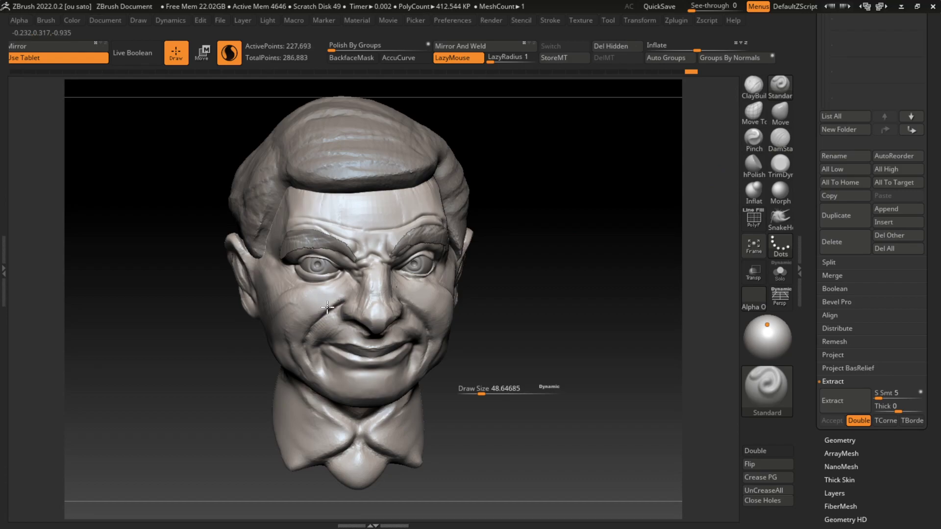
left_click_drag(327, 307, 332, 305)
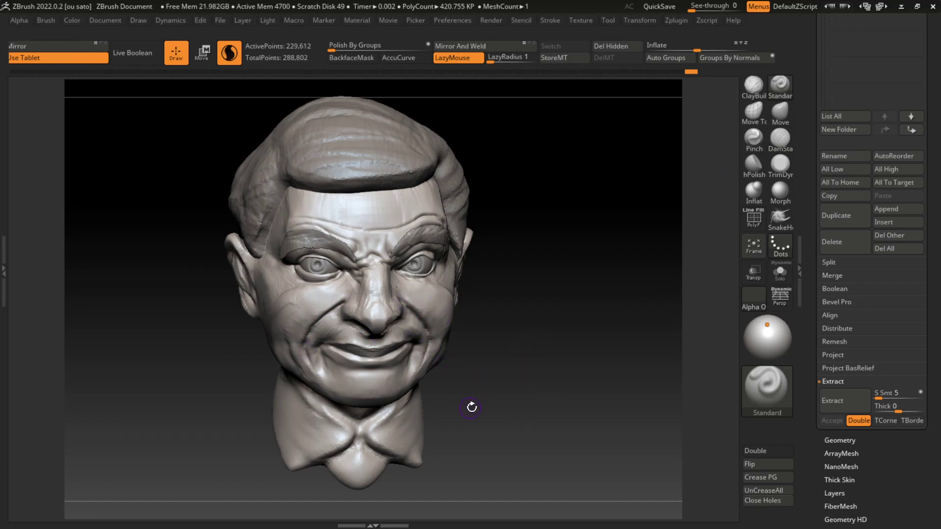
Carve a DamStandard smile line beside the mouth and smooth the skin under the left eye
key("b")
key("d")
key("s")
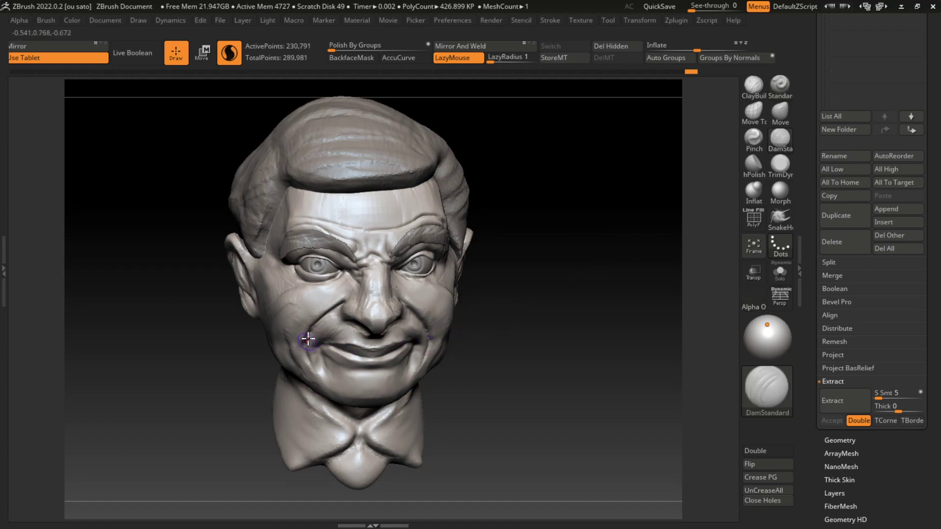
left_click_drag(308, 339, 400, 375)
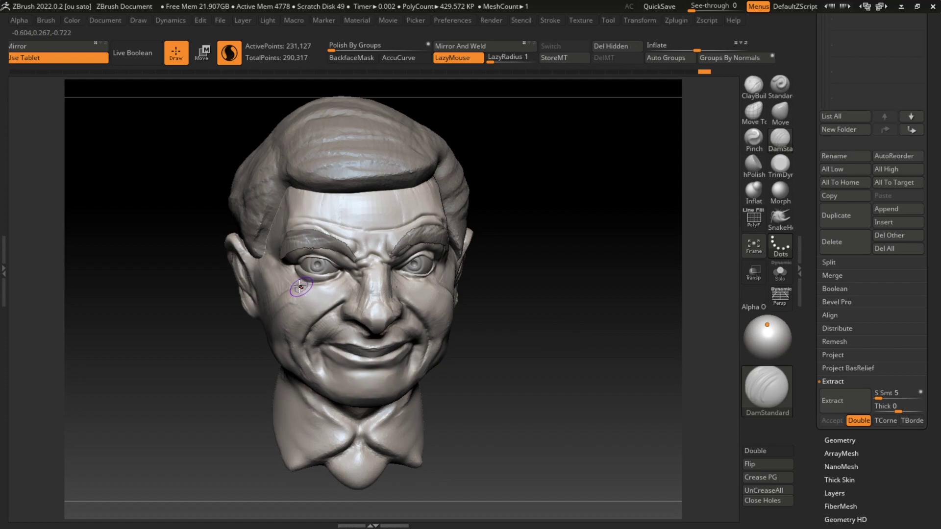
mouse_move(296, 274)
left_mouse_down("shift")
mouse_move(289, 272)
mouse_move(345, 294)
left_mouse_up("shift")
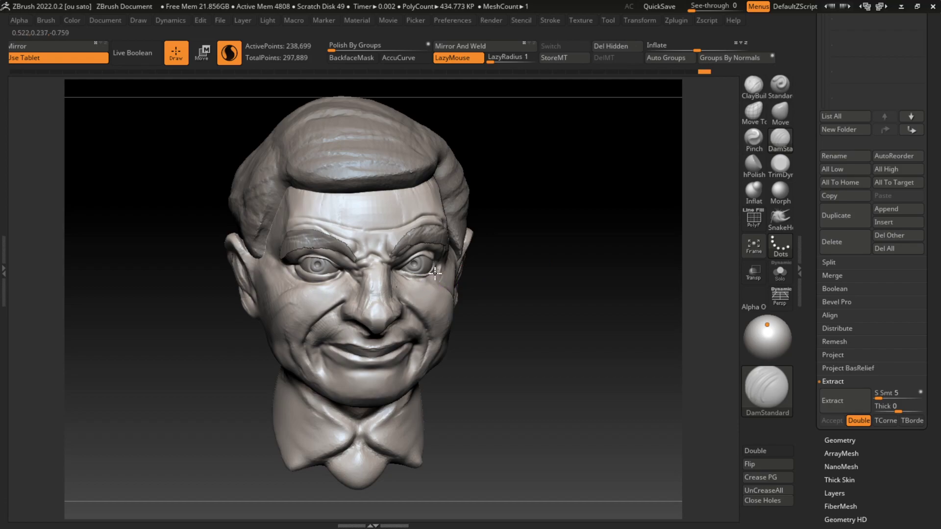
left_click_drag(448, 255, 428, 281)
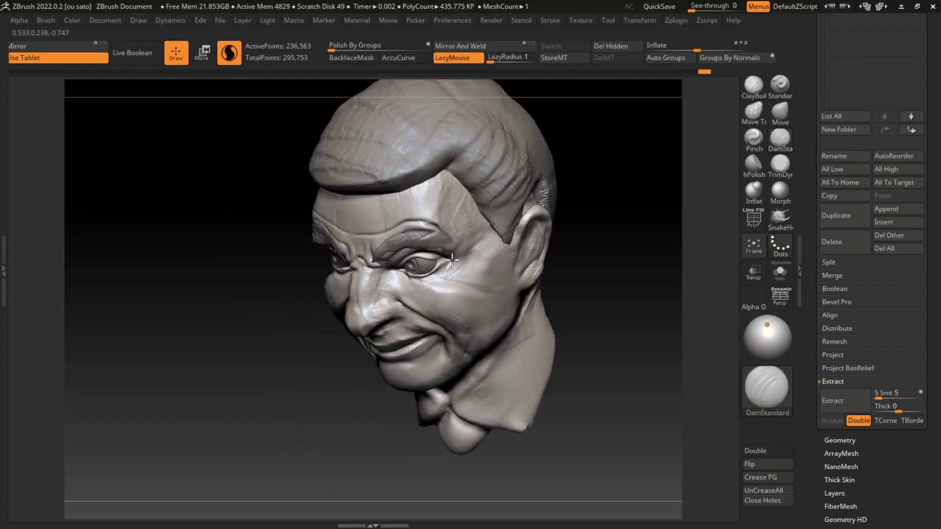
scroll(451, 262, "up", 2)
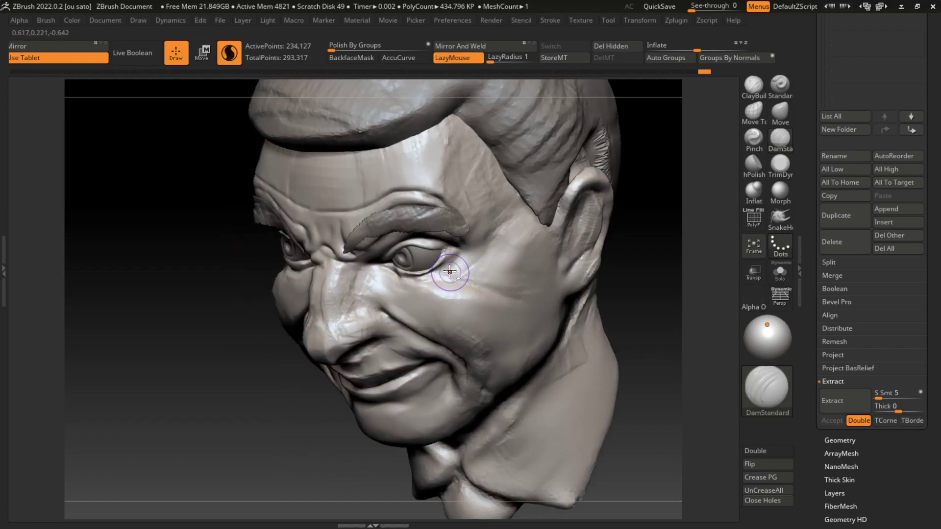
mouse_move(628, 254)
left_mouse_down()
mouse_move(651, 268)
mouse_move(680, 269)
left_mouse_up()
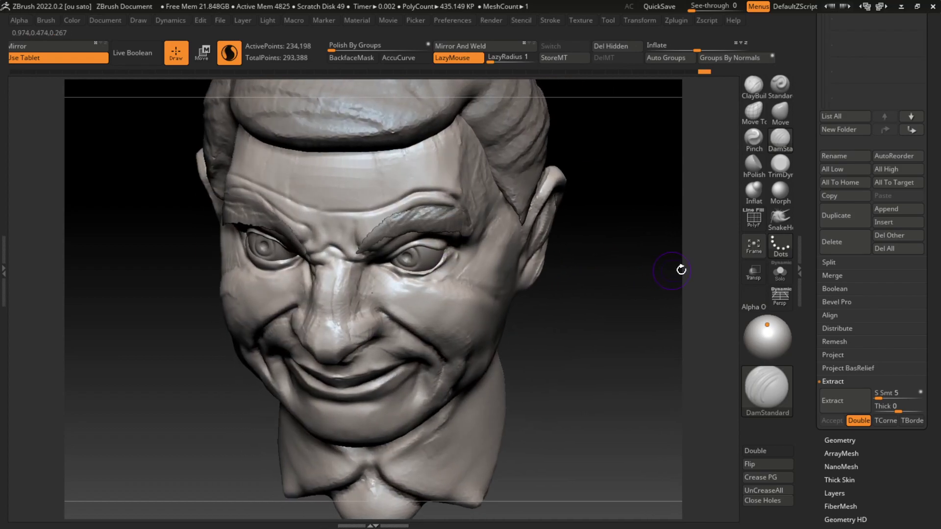
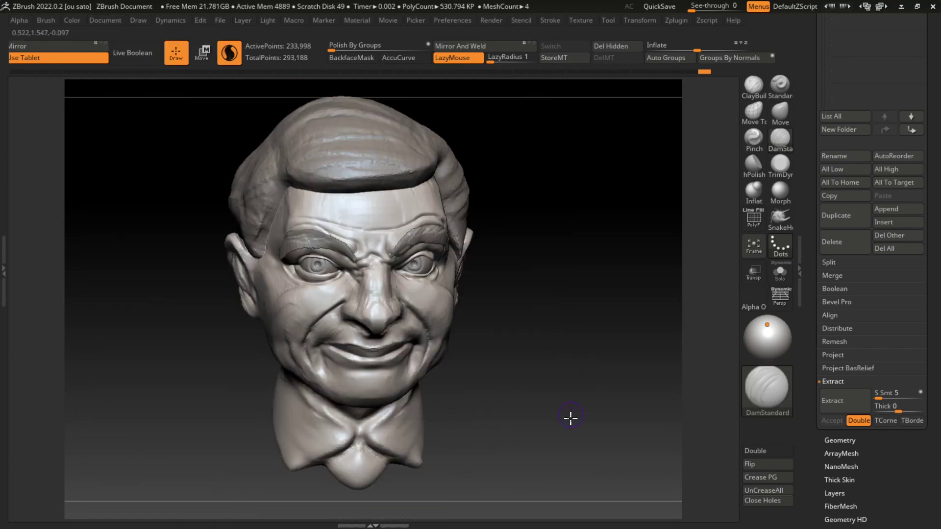
Select the hair subtool and frame the head for sculpting
left_click_drag(485, 377, 502, 312, "alt")
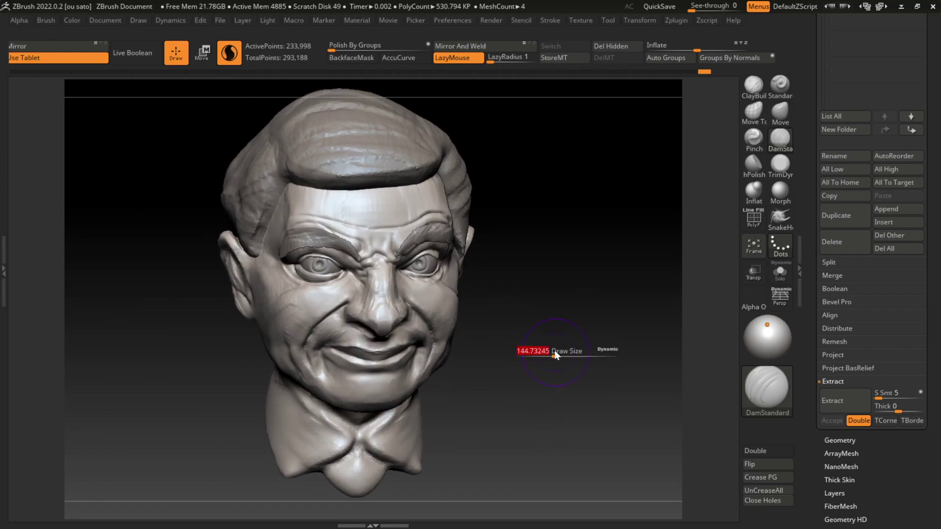
left_click(446, 170, "alt")
scroll(548, 347, "down", 2)
left_click_drag(548, 346, 554, 404)
left_click(105, 20)
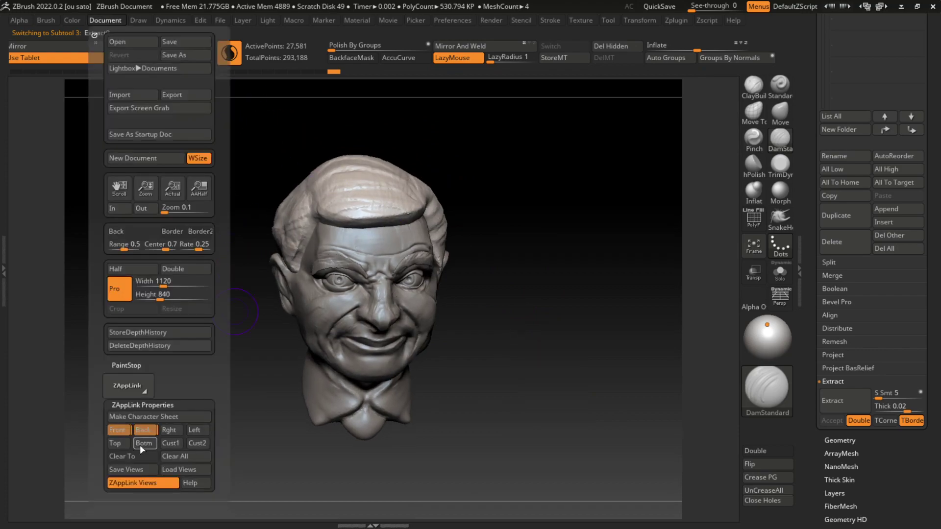
scroll(253, 423, "up", 2)
Trim and flatten the front hair edge with TrimDynamic
key("b")
key("t")
key("d")
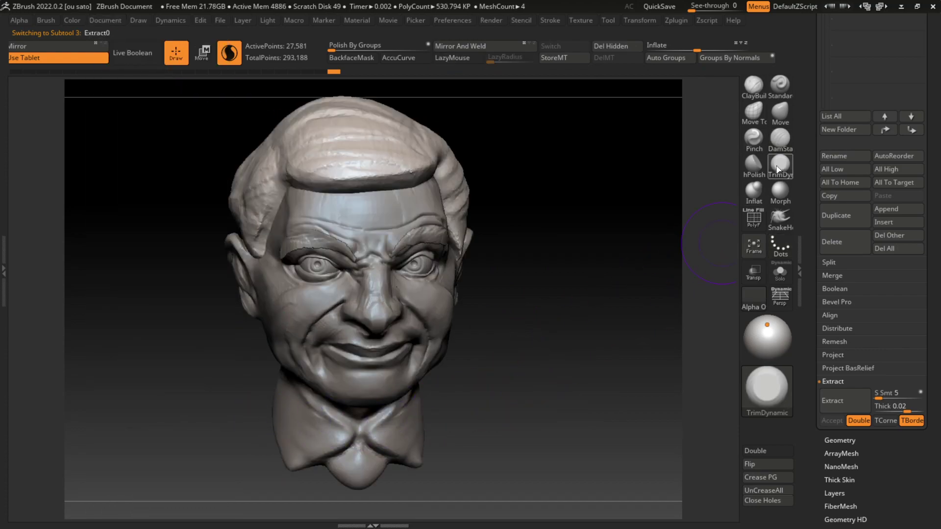
left_click_drag(366, 203, 392, 172)
mouse_move(318, 176)
left_mouse_down()
mouse_move(429, 169)
mouse_move(421, 164)
left_mouse_up()
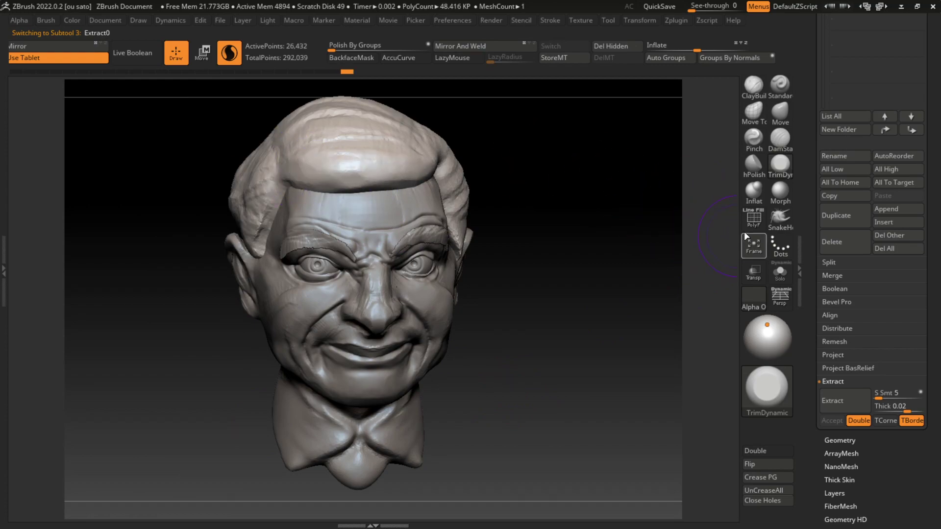
Carve DamStandard grooves along the front and side hair strands
left_click(780, 138)
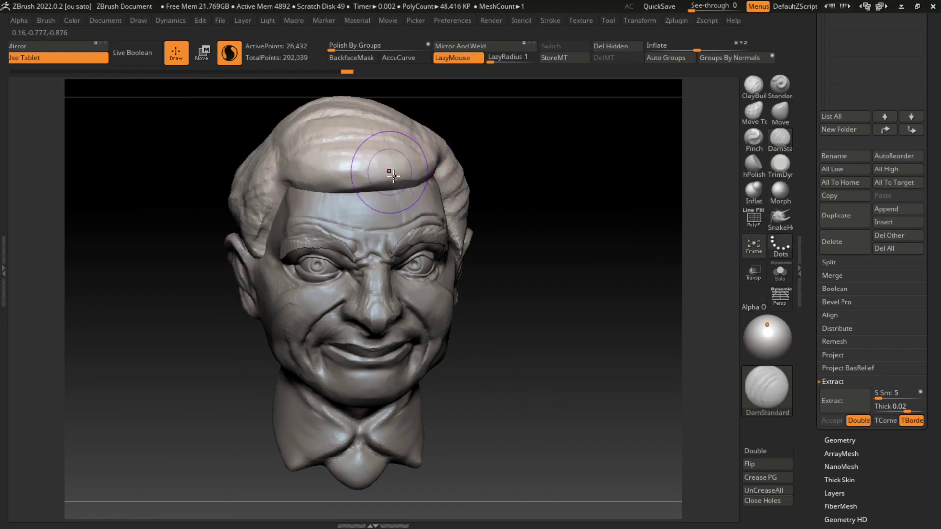
mouse_move(365, 180)
left_mouse_down()
mouse_move(274, 161)
mouse_move(426, 162)
left_mouse_up()
left_click_drag(314, 147, 436, 142)
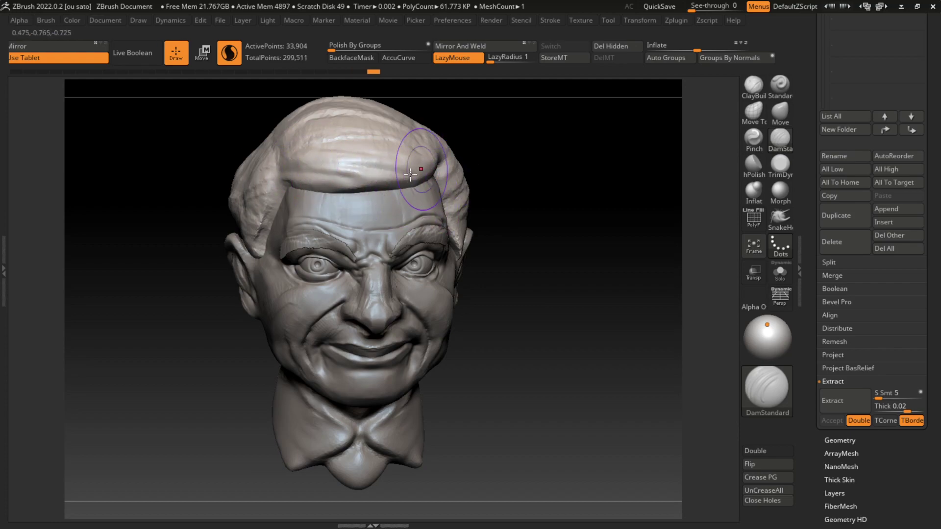
left_click_drag(319, 182, 432, 172)
mouse_move(280, 166)
left_mouse_down()
mouse_move(432, 169)
mouse_move(426, 216)
left_mouse_up()
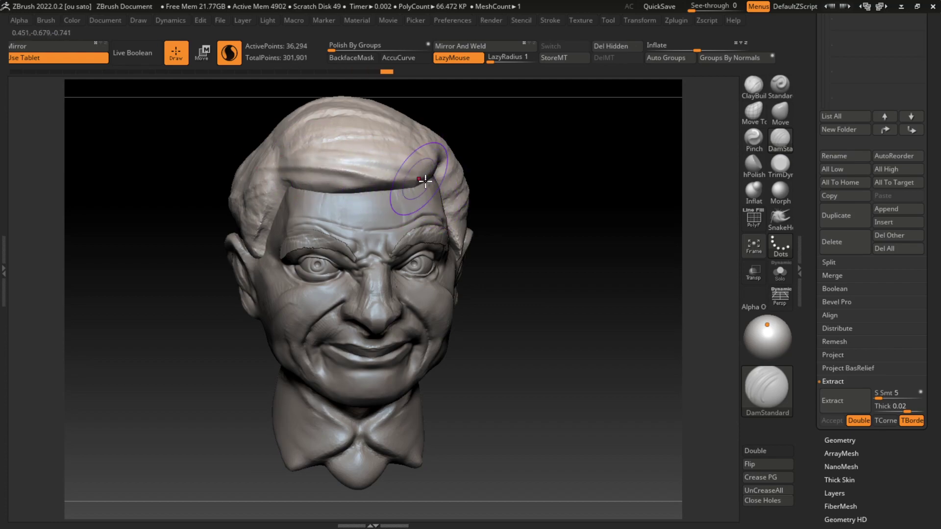
mouse_move(426, 147)
left_mouse_down()
mouse_move(268, 168)
mouse_move(421, 156)
mouse_move(304, 147)
mouse_move(431, 176)
left_mouse_up()
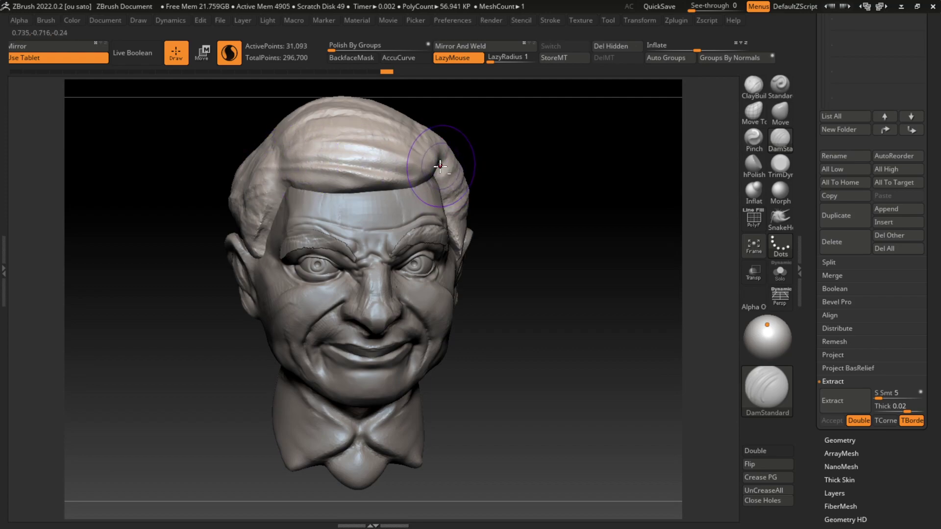
Smooth the hair on top, along the forehead edge and at the left temple
mouse_move(303, 142)
left_mouse_down("shift")
mouse_move(431, 139)
mouse_move(269, 152)
left_mouse_up("shift")
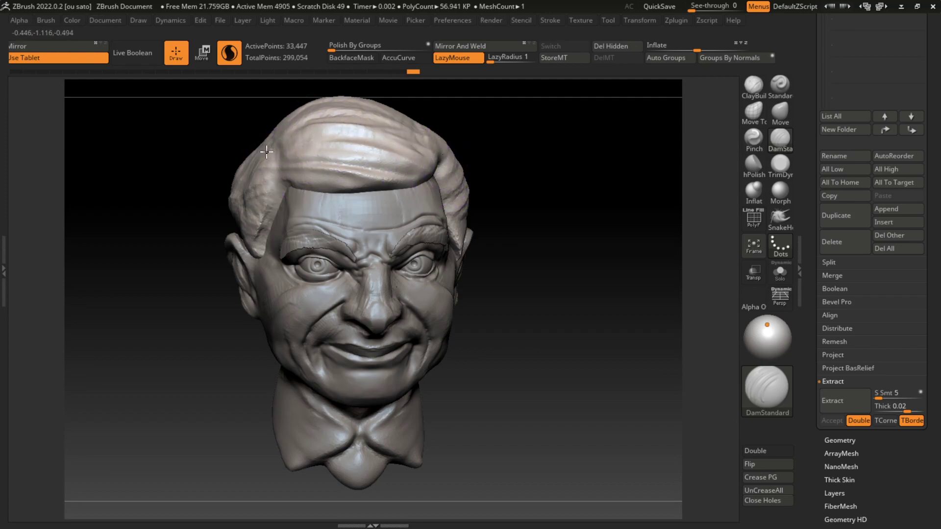
left_click_drag(421, 147, 276, 163, "shift")
mouse_move(334, 182)
left_mouse_down("shift")
mouse_move(387, 176)
mouse_move(334, 184)
mouse_move(372, 196)
mouse_move(318, 186)
mouse_move(368, 206)
left_mouse_up("shift")
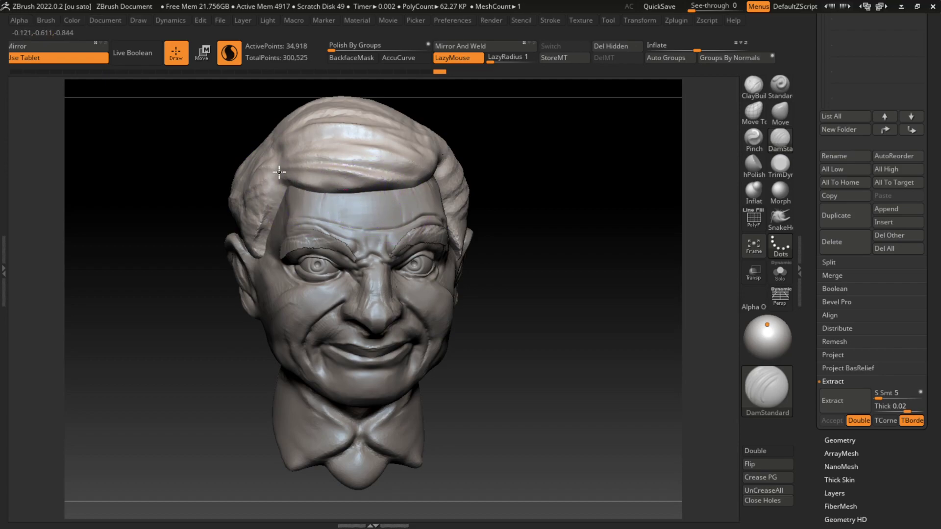
mouse_move(294, 179)
left_mouse_down("shift")
mouse_move(348, 189)
mouse_move(427, 186)
left_mouse_up("shift")
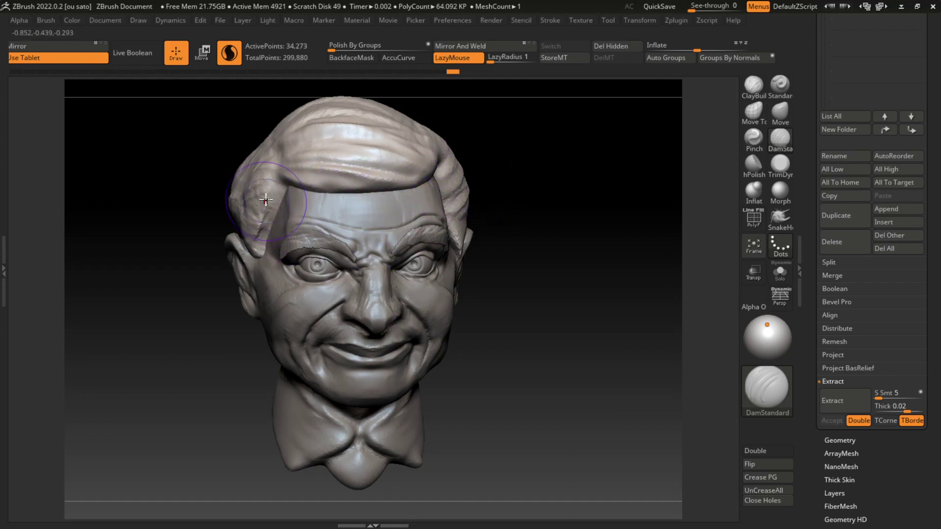
mouse_move(319, 206)
left_mouse_down("shift")
mouse_move(282, 184)
mouse_move(265, 201)
mouse_move(304, 215)
mouse_move(270, 203)
mouse_move(242, 237)
mouse_move(318, 290)
left_mouse_up("shift")
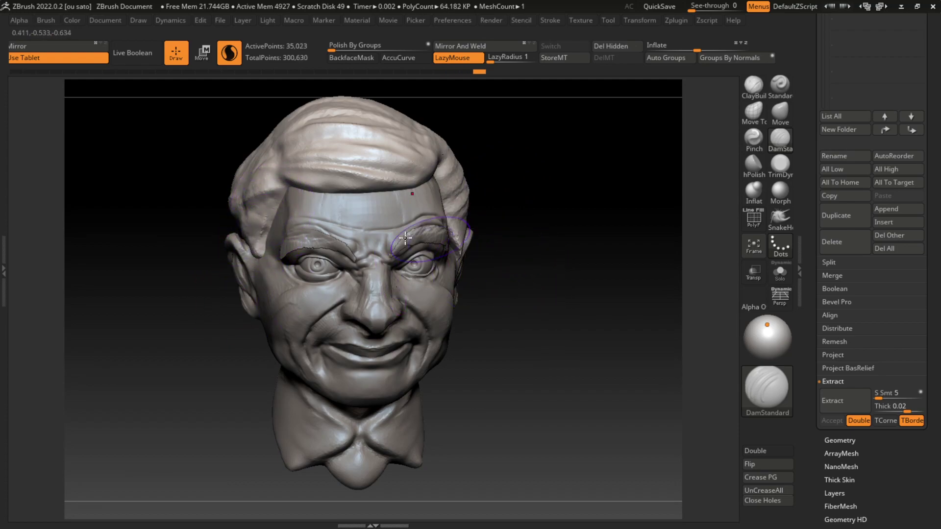
left_click_drag(274, 162, 294, 216, "shift")
mouse_move(245, 147)
left_mouse_down("shift")
mouse_move(274, 177)
mouse_move(275, 147)
mouse_move(279, 191)
left_mouse_up("shift")
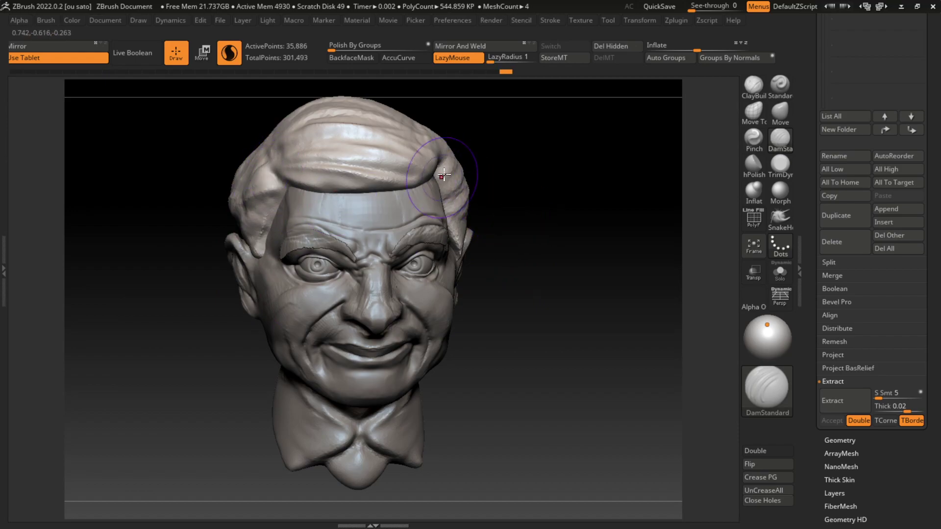
Undo to an earlier state, return to the main head mesh and zoom onto the face
mouse_move(443, 175)
left_mouse_down("shift")
mouse_move(462, 164)
mouse_move(444, 186)
left_mouse_up("shift")
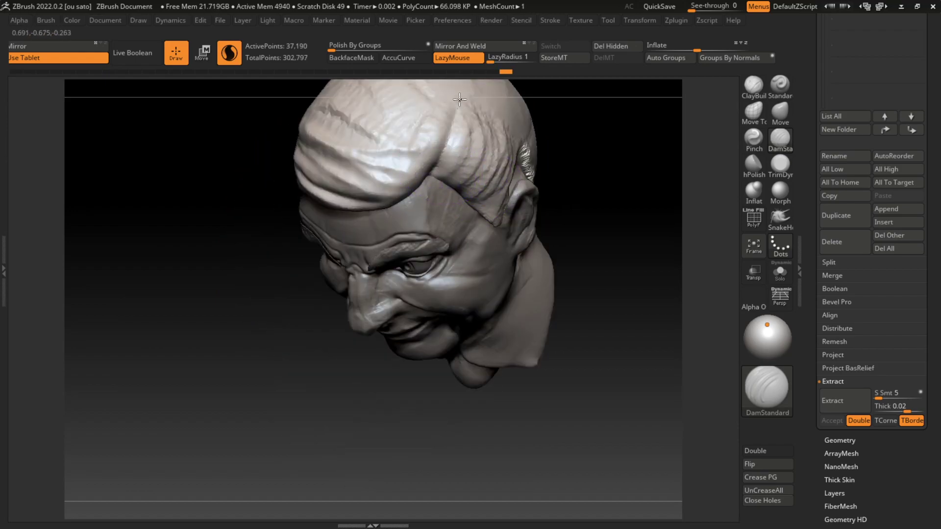
key("ctrl+z")
key("ctrl+z")
key("ctrl+z")
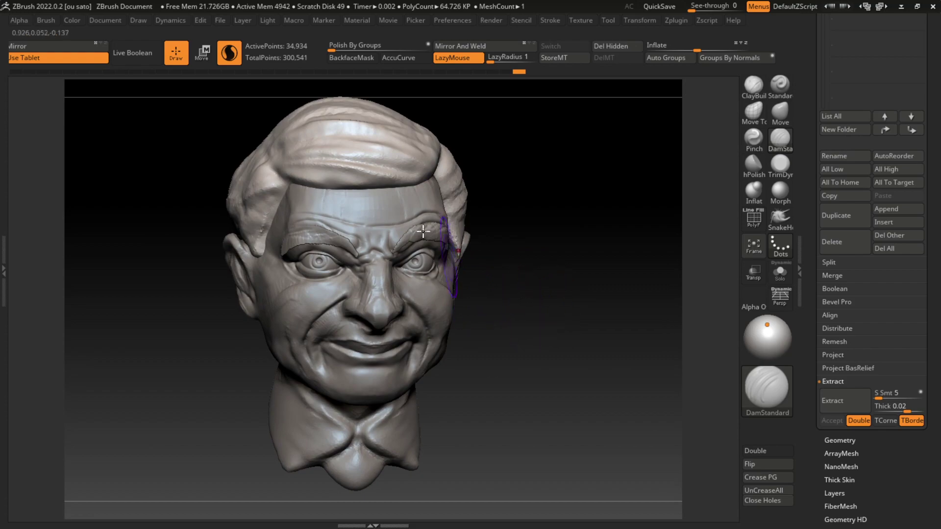
left_click(106, 20)
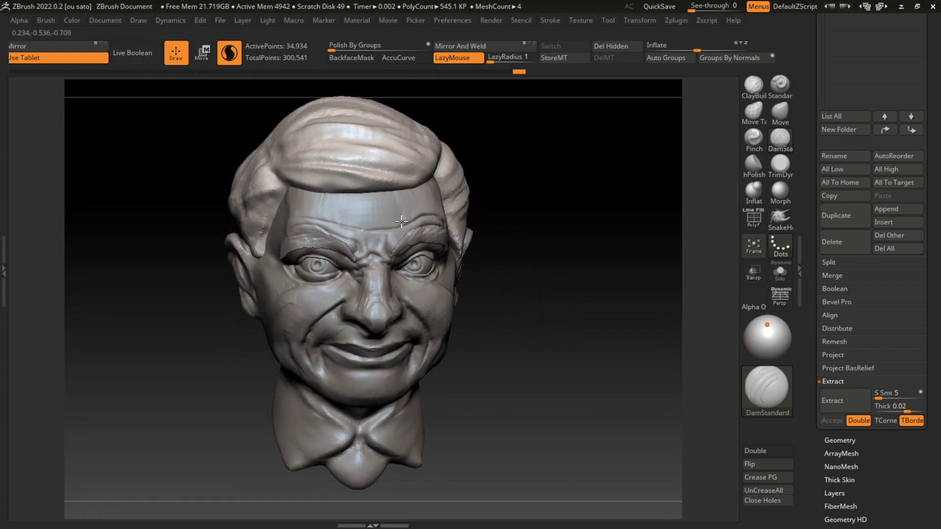
key("ctrl+z")
left_click_drag(505, 321, 518, 285, "alt")
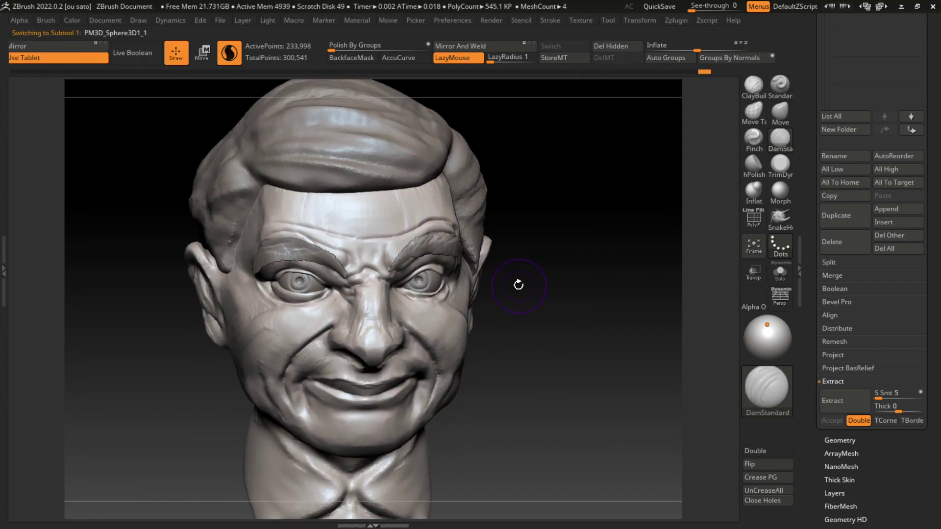
Smooth and build up volume on the left and right cheeks
key("shift")
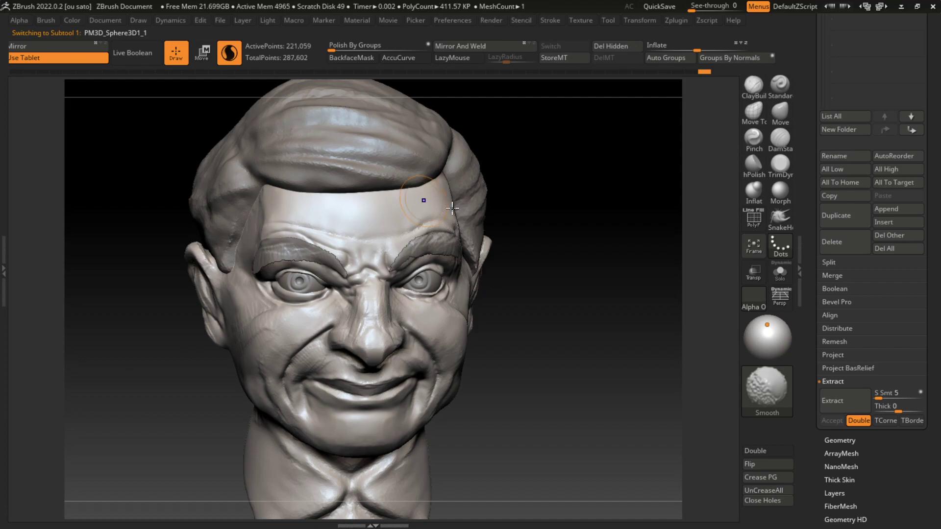
left_click_drag(447, 273, 471, 319, "shift")
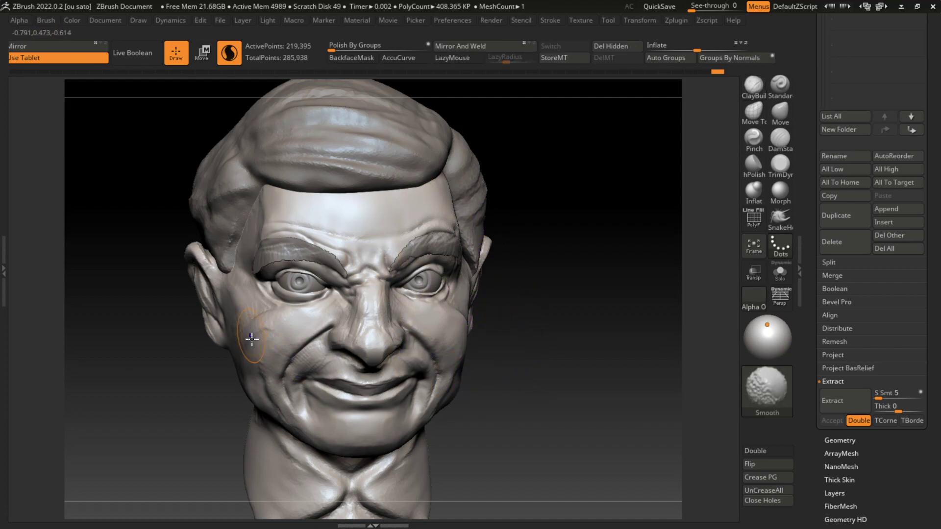
left_click_drag(248, 336, 255, 343, "shift")
left_click_drag(467, 356, 466, 360, "shift")
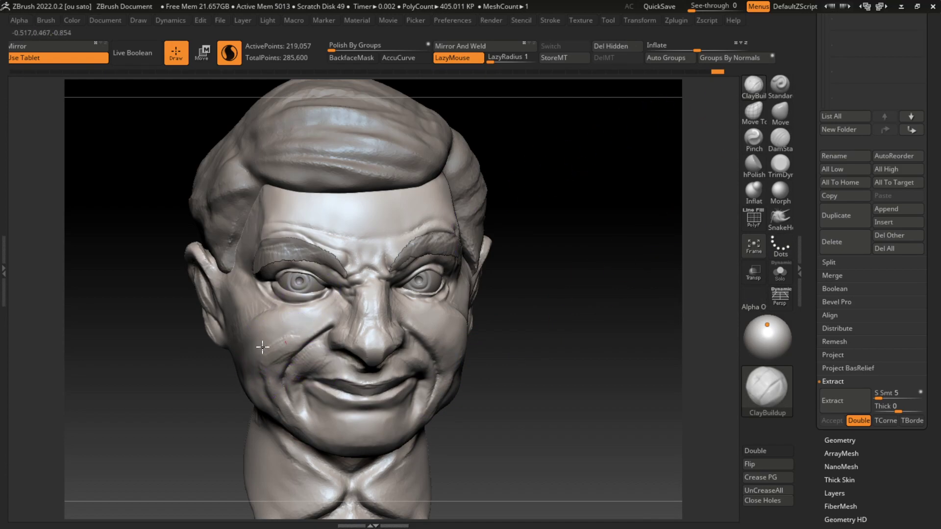
mouse_move(262, 346)
left_mouse_down()
mouse_move(249, 327)
mouse_move(255, 349)
left_mouse_up()
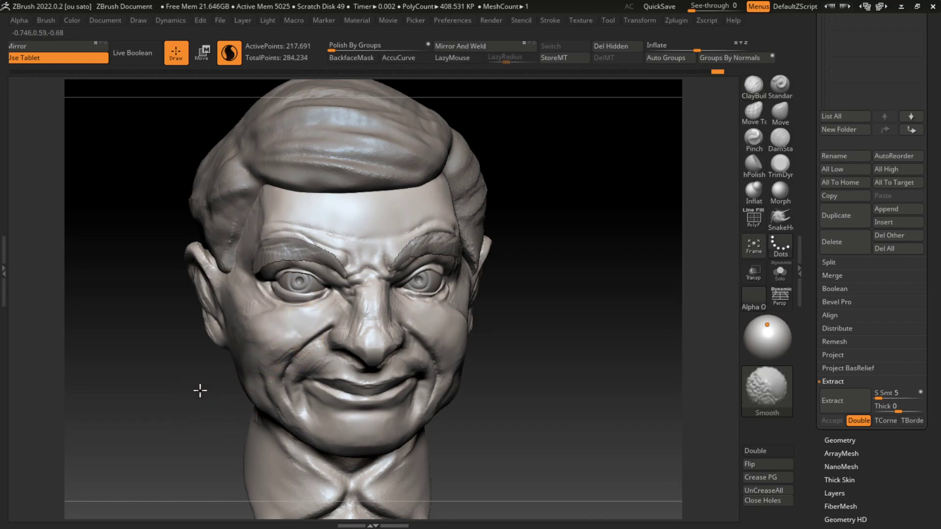
left_click_drag(431, 326, 448, 341)
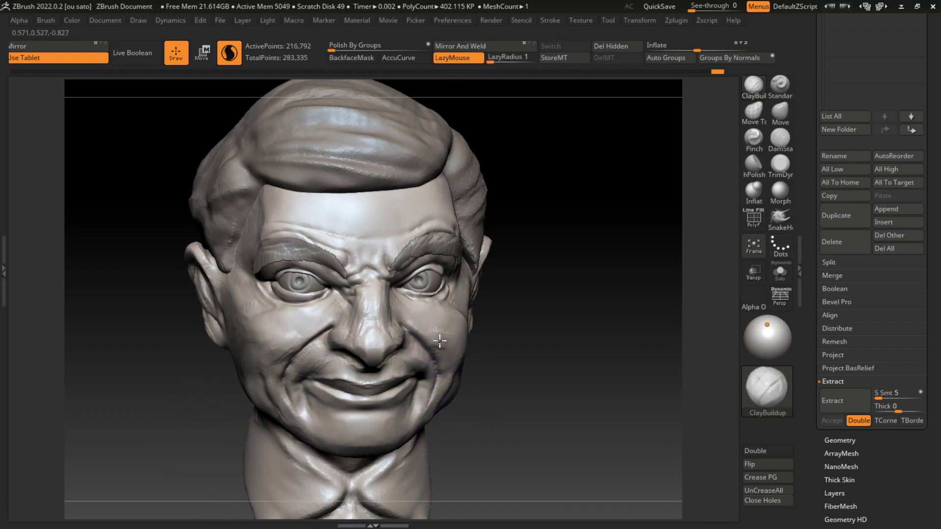
Smooth the built-up cheek surface and the area beside the nose
left_click_drag(532, 313, 476, 308)
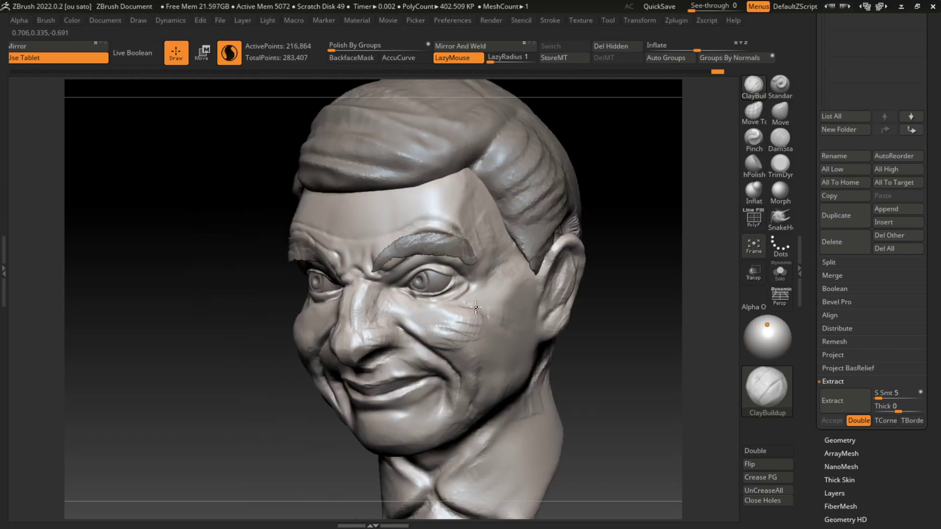
left_click_drag(617, 302, 470, 336, "shift")
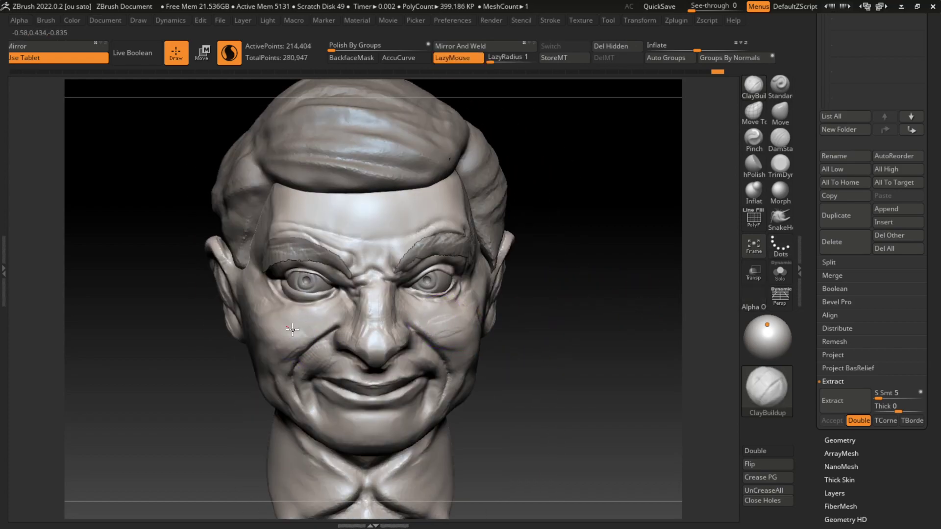
left_click_drag(274, 331, 354, 336)
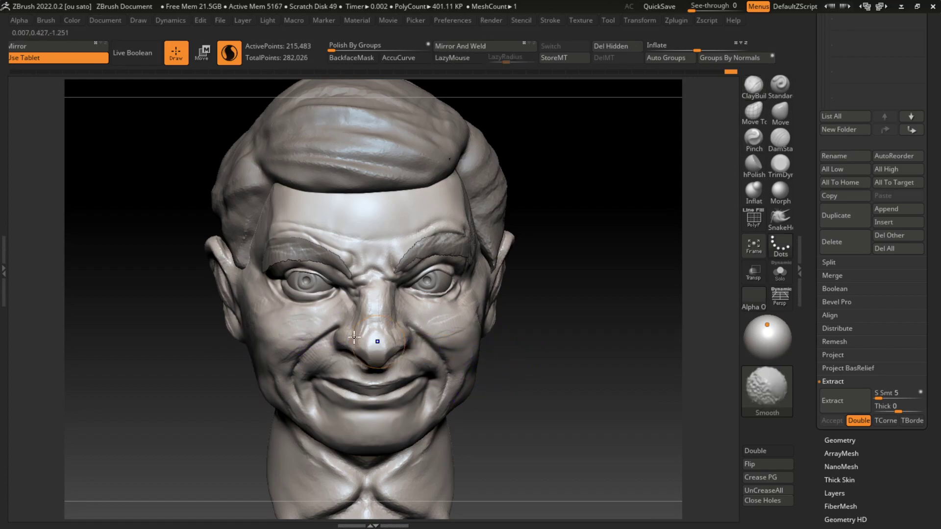
left_click_drag(455, 358, 471, 294, "shift")
left_click_drag(552, 378, 443, 340)
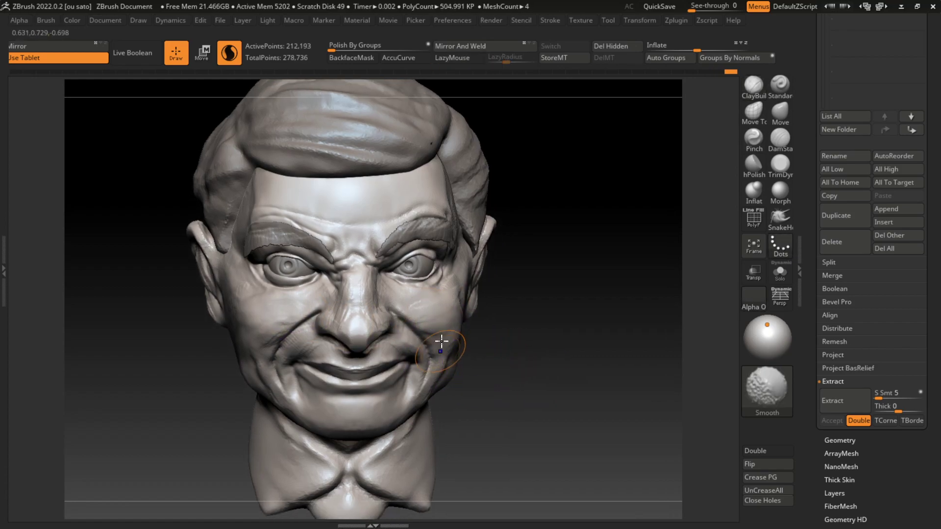
left_click_drag(522, 424, 519, 362)
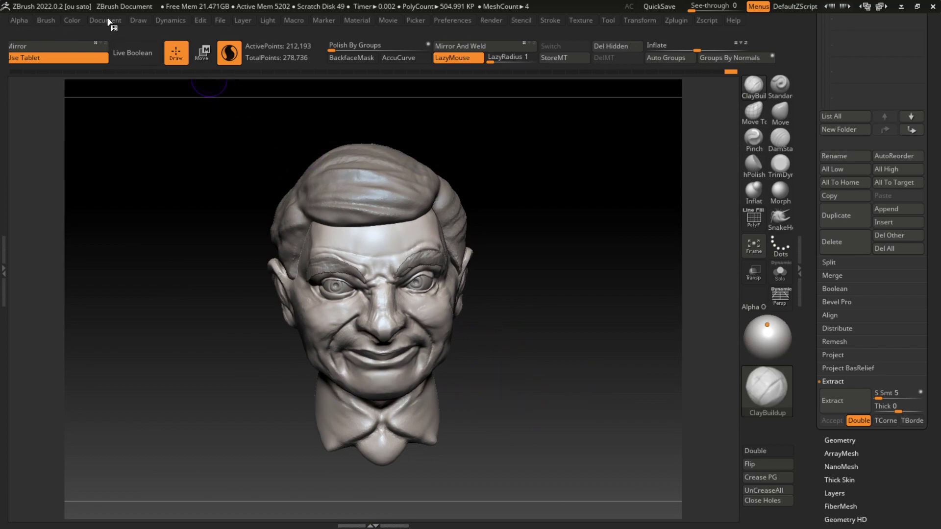
Resize the brush, reframe the face, then build up and smooth clay on the cheek
left_click(105, 20)
left_click(118, 430)
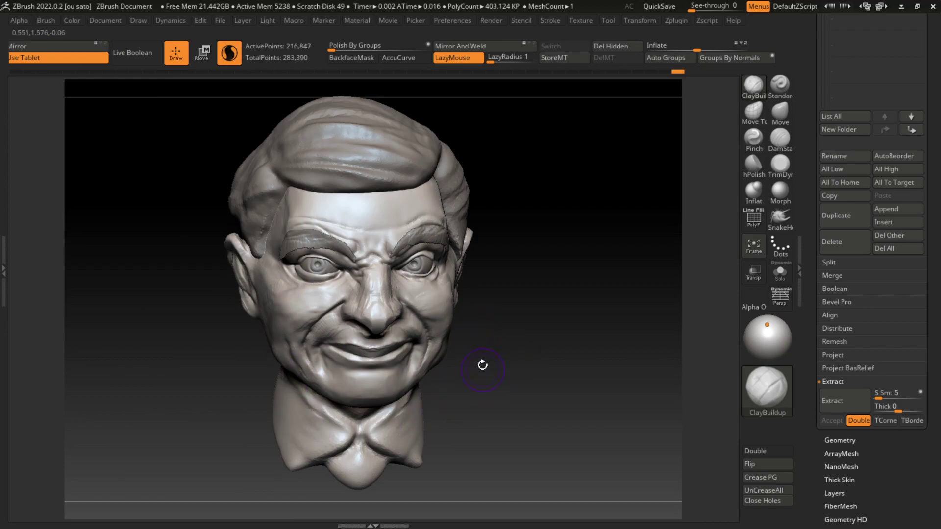
key("s")
mouse_move(494, 311)
left_mouse_down()
mouse_move(551, 307)
mouse_move(516, 261)
left_mouse_up()
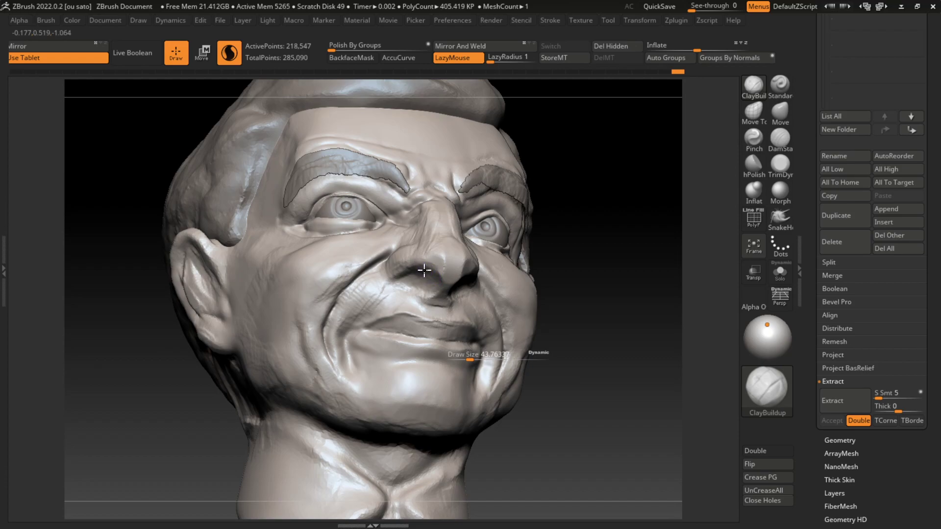
left_click_drag(561, 346, 583, 347, "shift")
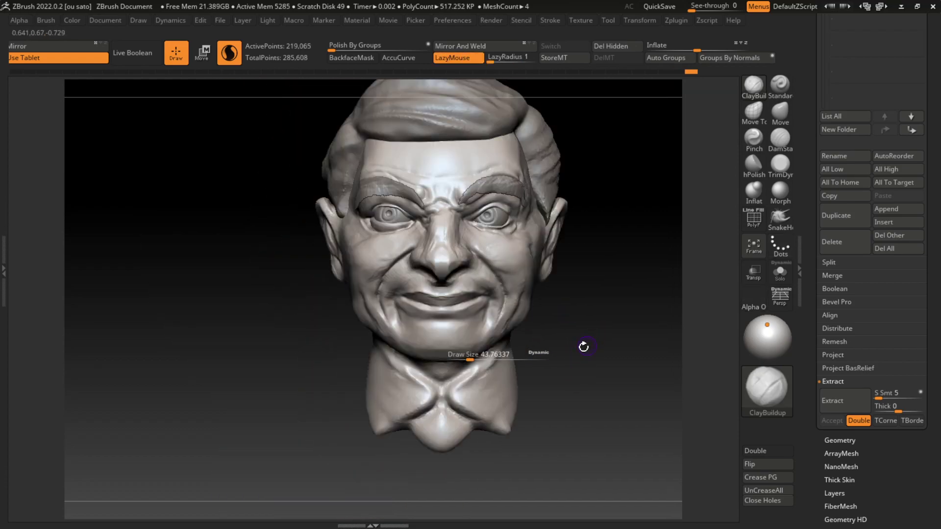
left_click(107, 20)
left_click_drag(613, 412, 427, 411)
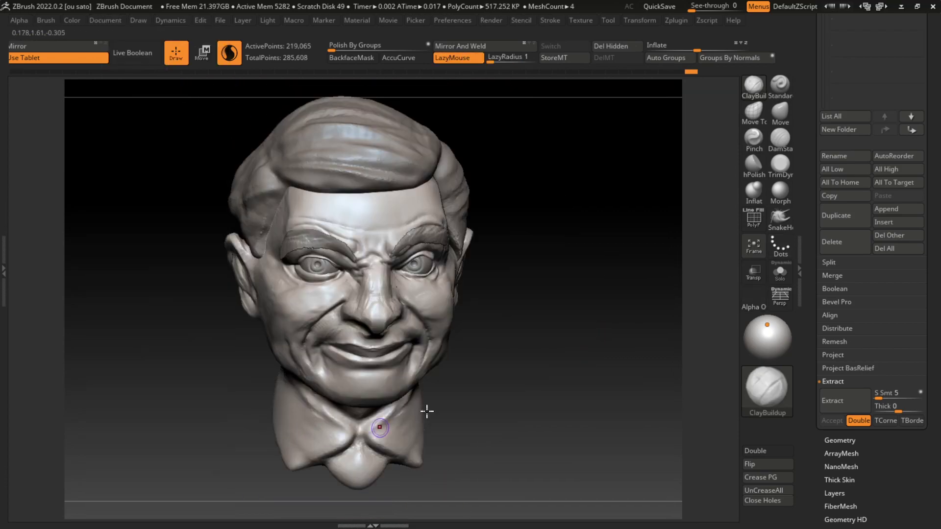
left_click_drag(492, 360, 513, 384, "alt")
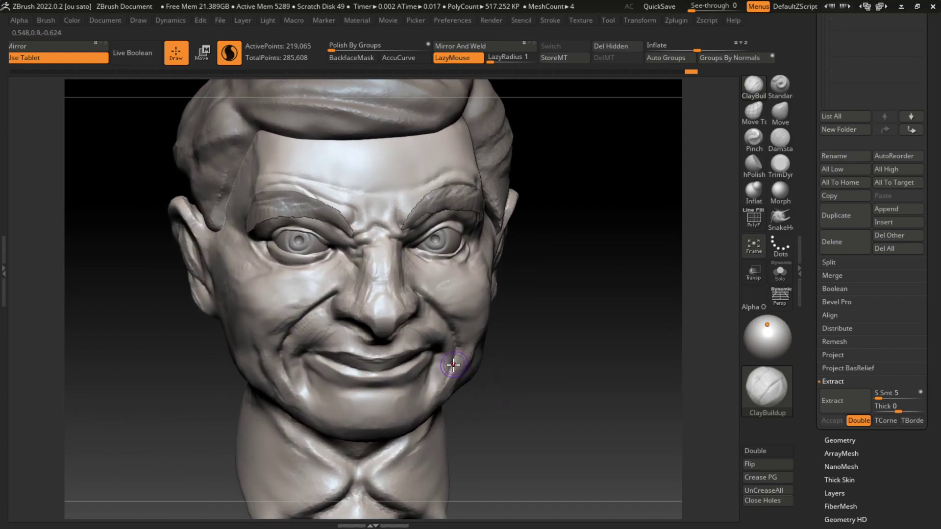
left_click_drag(361, 340, 367, 344)
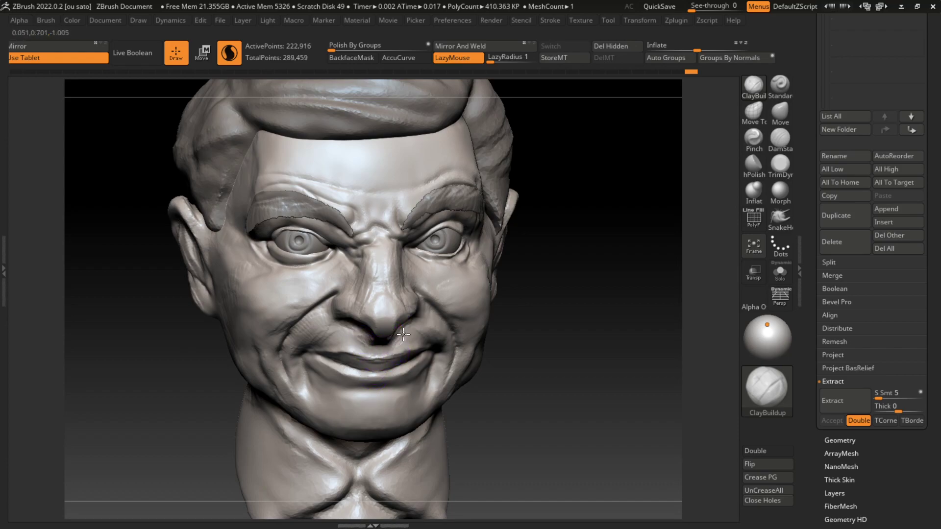
left_click_drag(403, 335, 431, 324, "shift")
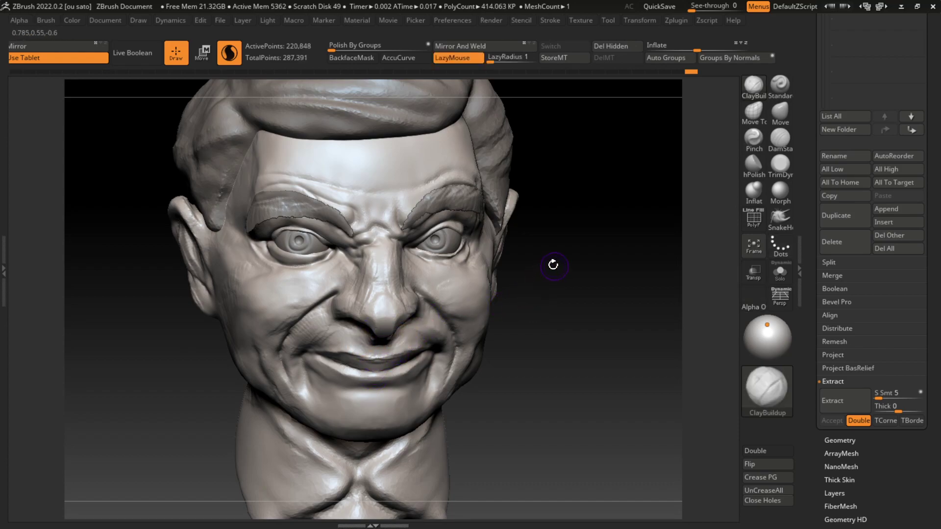
Carve DamStandard wrinkles into the brow and creases beside the nose bridge
left_click(780, 138)
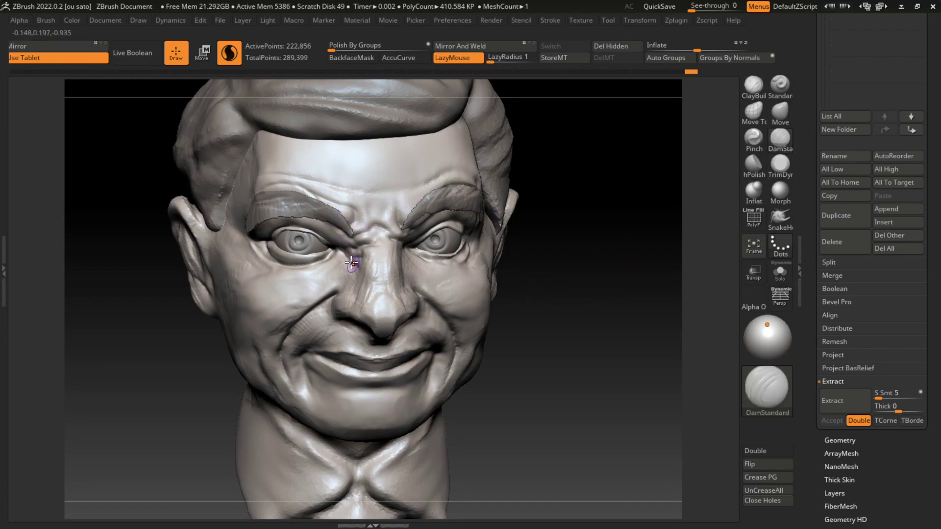
left_click_drag(351, 263, 346, 254)
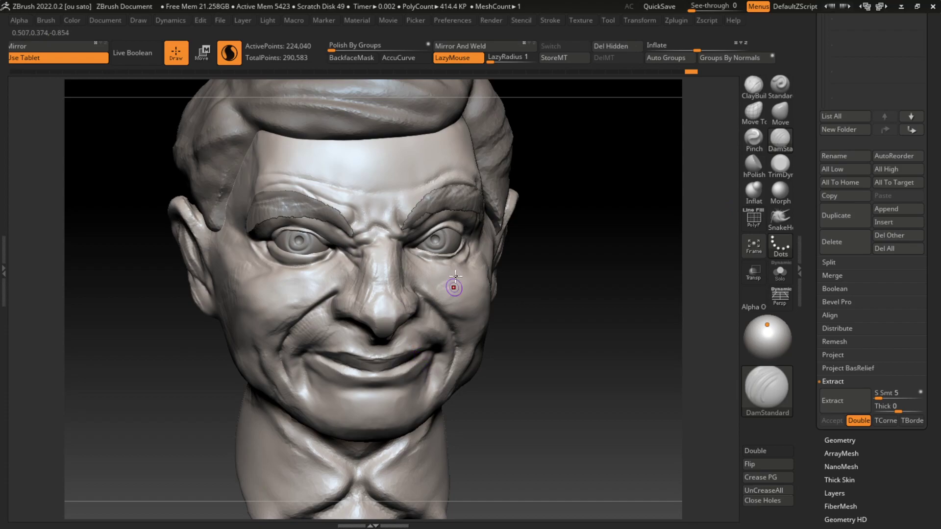
left_click_drag(455, 277, 409, 258)
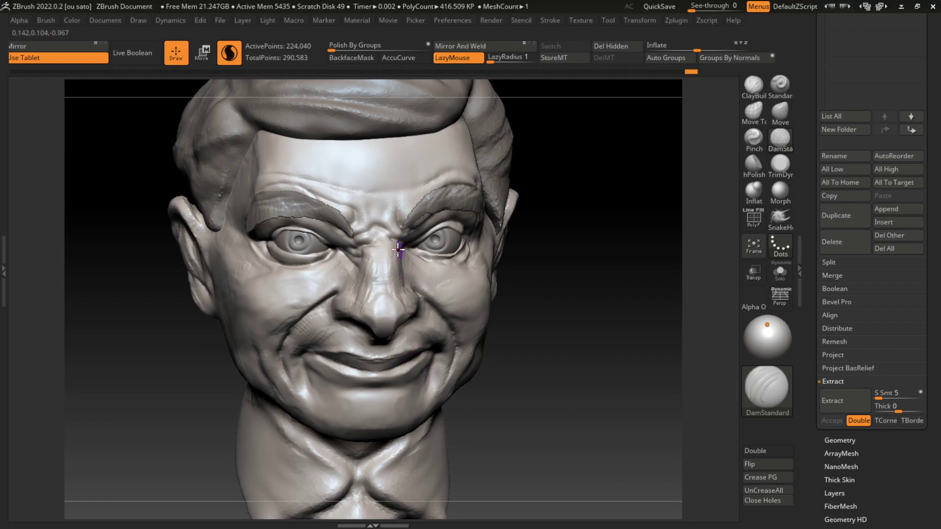
left_click_drag(570, 231, 542, 235)
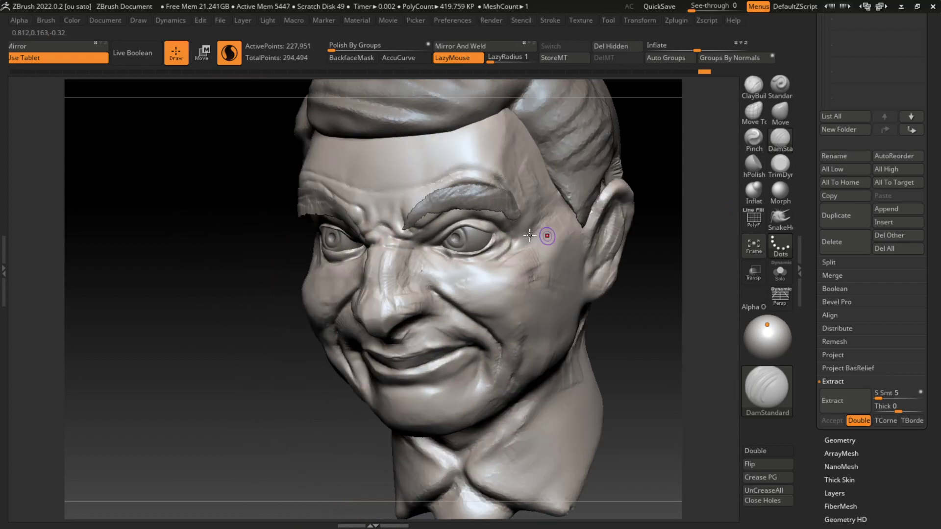
mouse_move(397, 251)
left_mouse_down()
mouse_move(390, 247)
mouse_move(411, 255)
left_mouse_up()
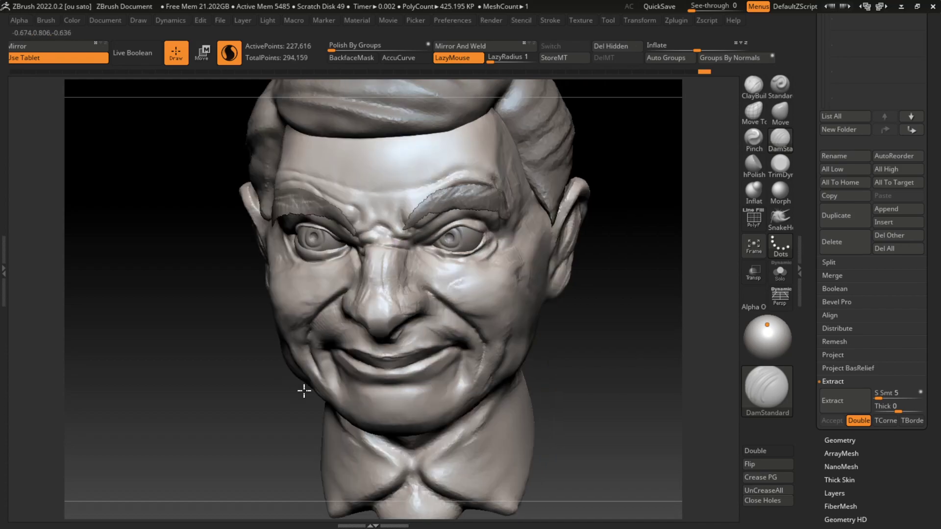
left_click_drag(305, 388, 547, 309)
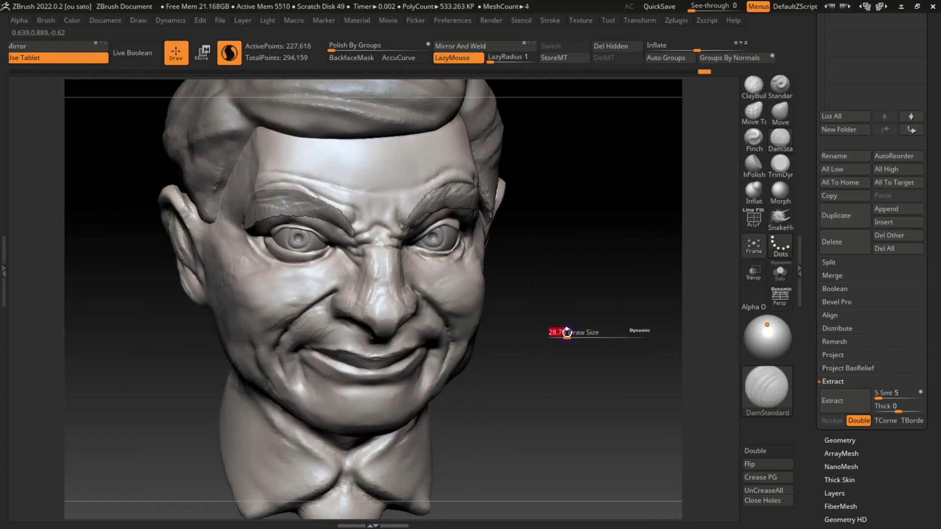
Flatten and re-sculpt the nose bridge between the eyes with TrimDynamic
left_click(781, 172)
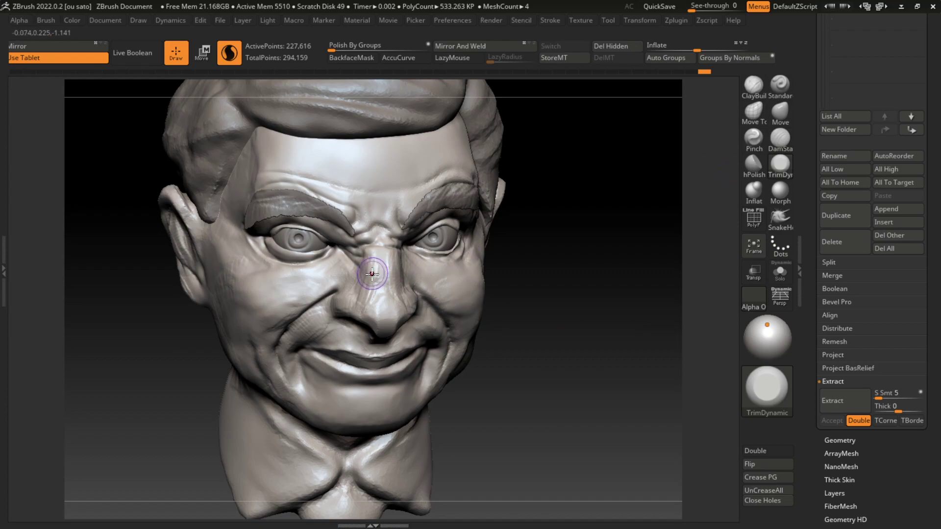
mouse_move(375, 284)
left_mouse_down()
mouse_move(367, 247)
mouse_move(391, 255)
mouse_move(364, 246)
left_mouse_up()
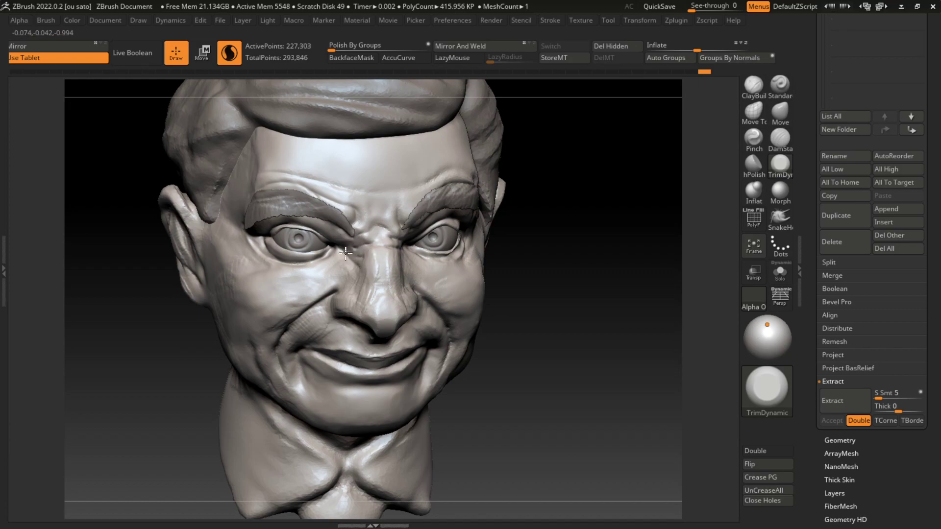
left_click_drag(353, 267, 340, 231)
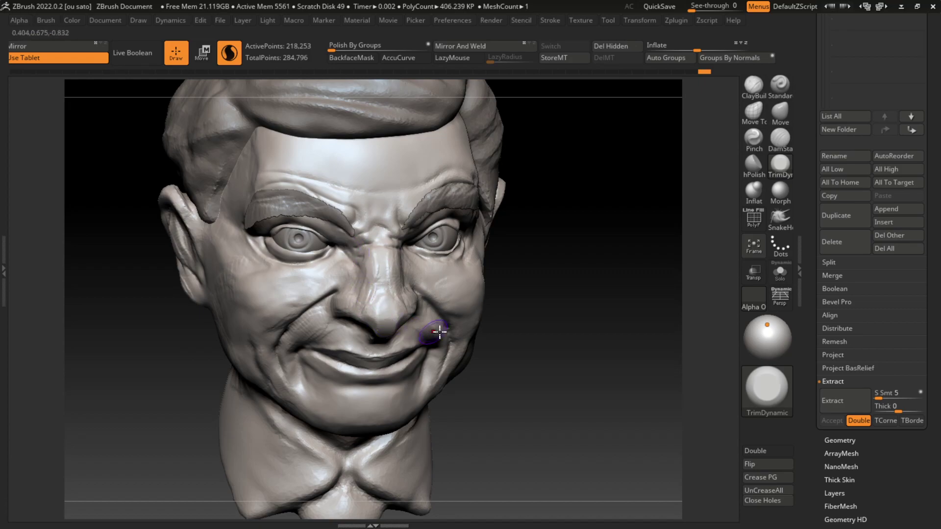
left_click_drag(374, 268, 376, 260)
key("f")
left_click_drag(510, 311, 517, 329)
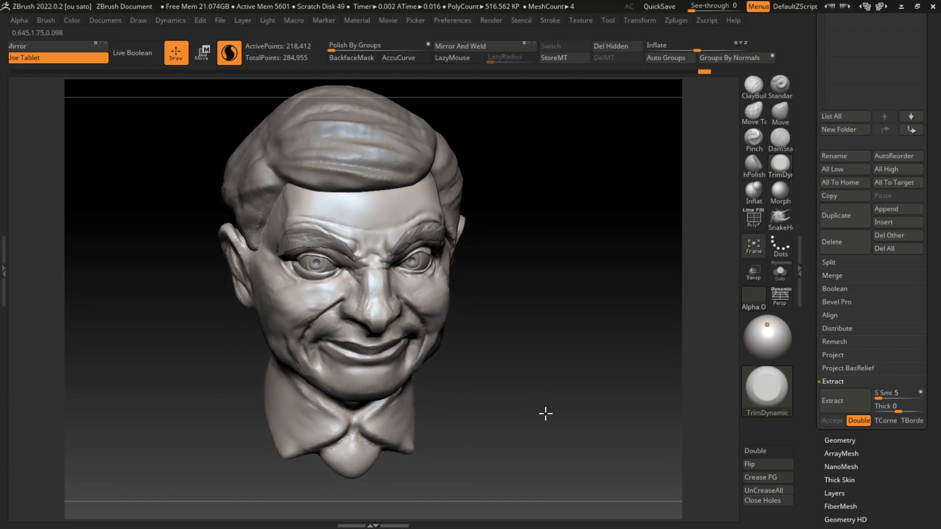
left_click_drag(544, 409, 581, 437)
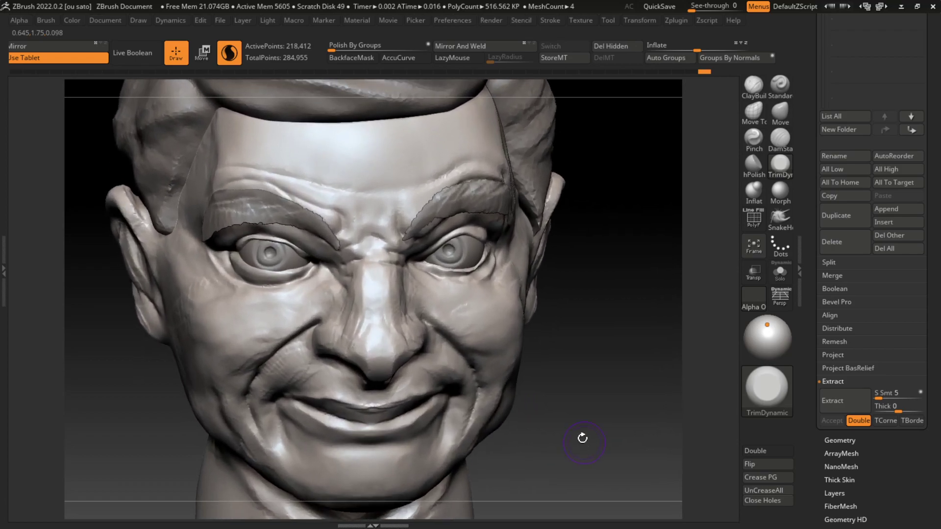
left_click_drag(293, 248, 371, 267)
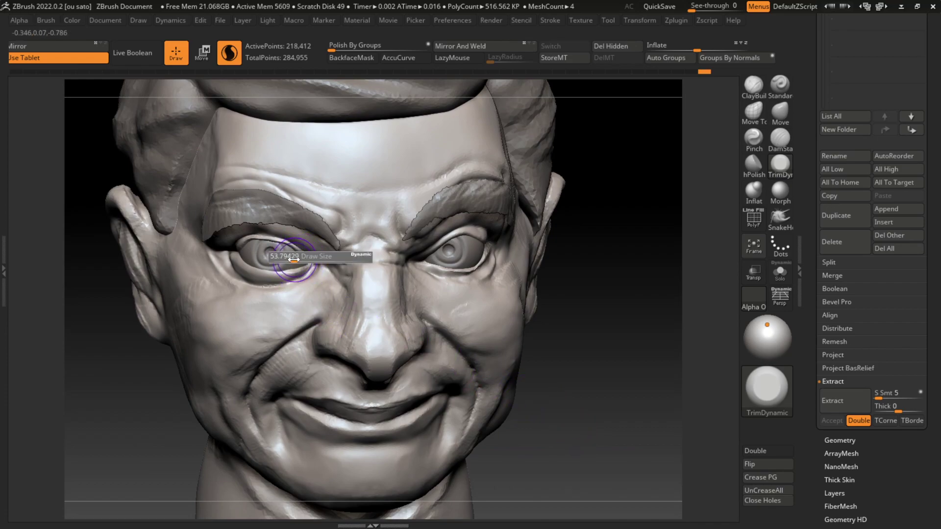
Switch to the Move Topological brush (BMT) for reshaping the eye area
key("ctrl")
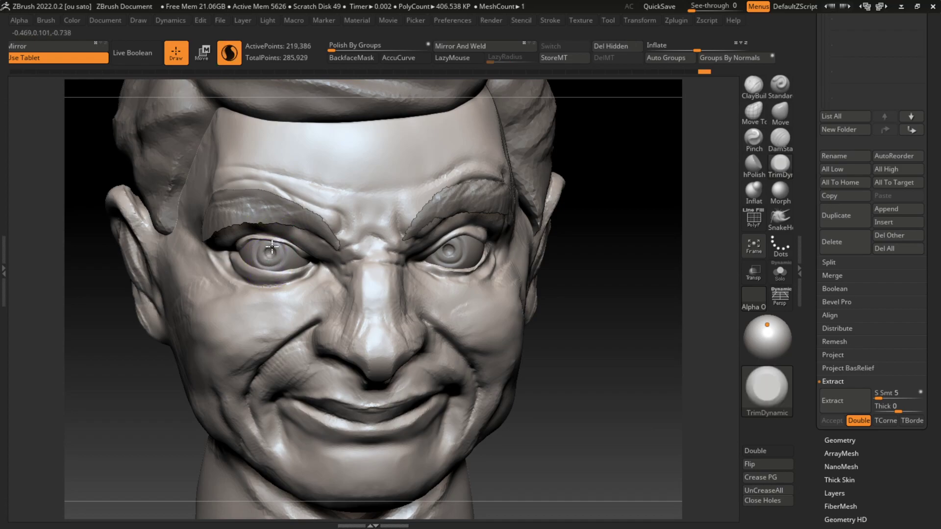
key("b")
key("m")
key("t")
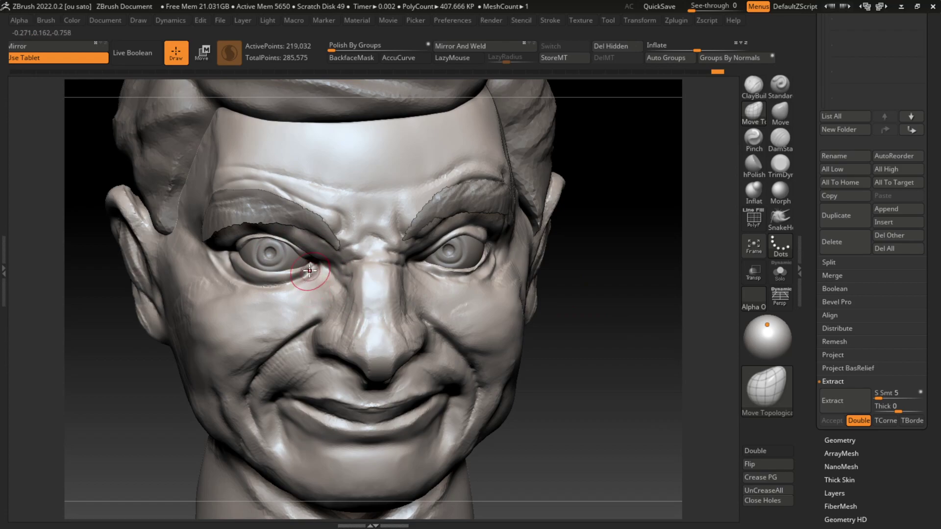
key("ctrl")
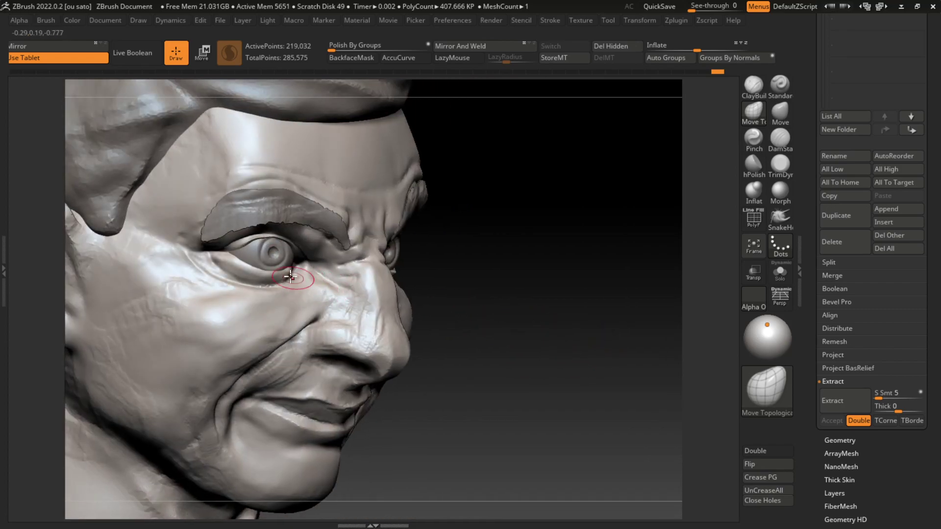
key("f")
mouse_move(509, 308)
left_mouse_down()
mouse_move(530, 336)
mouse_move(502, 344)
left_mouse_up()
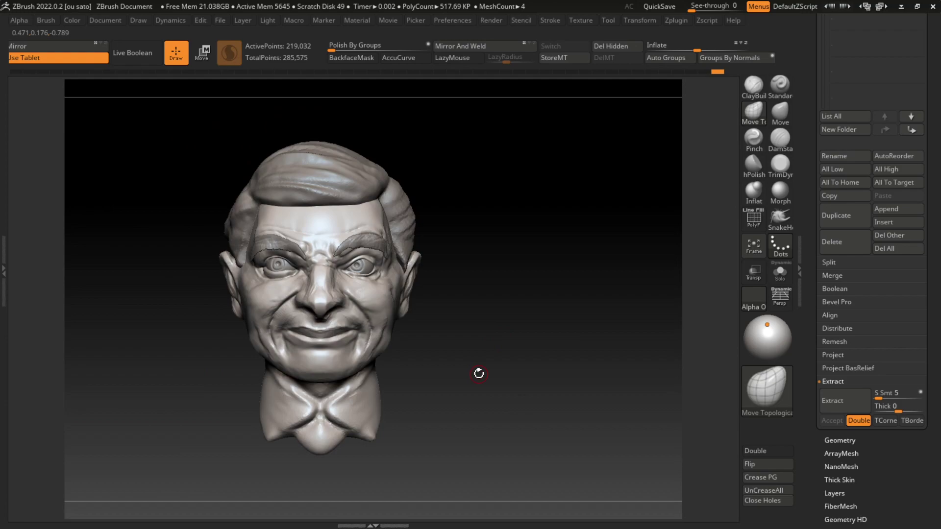